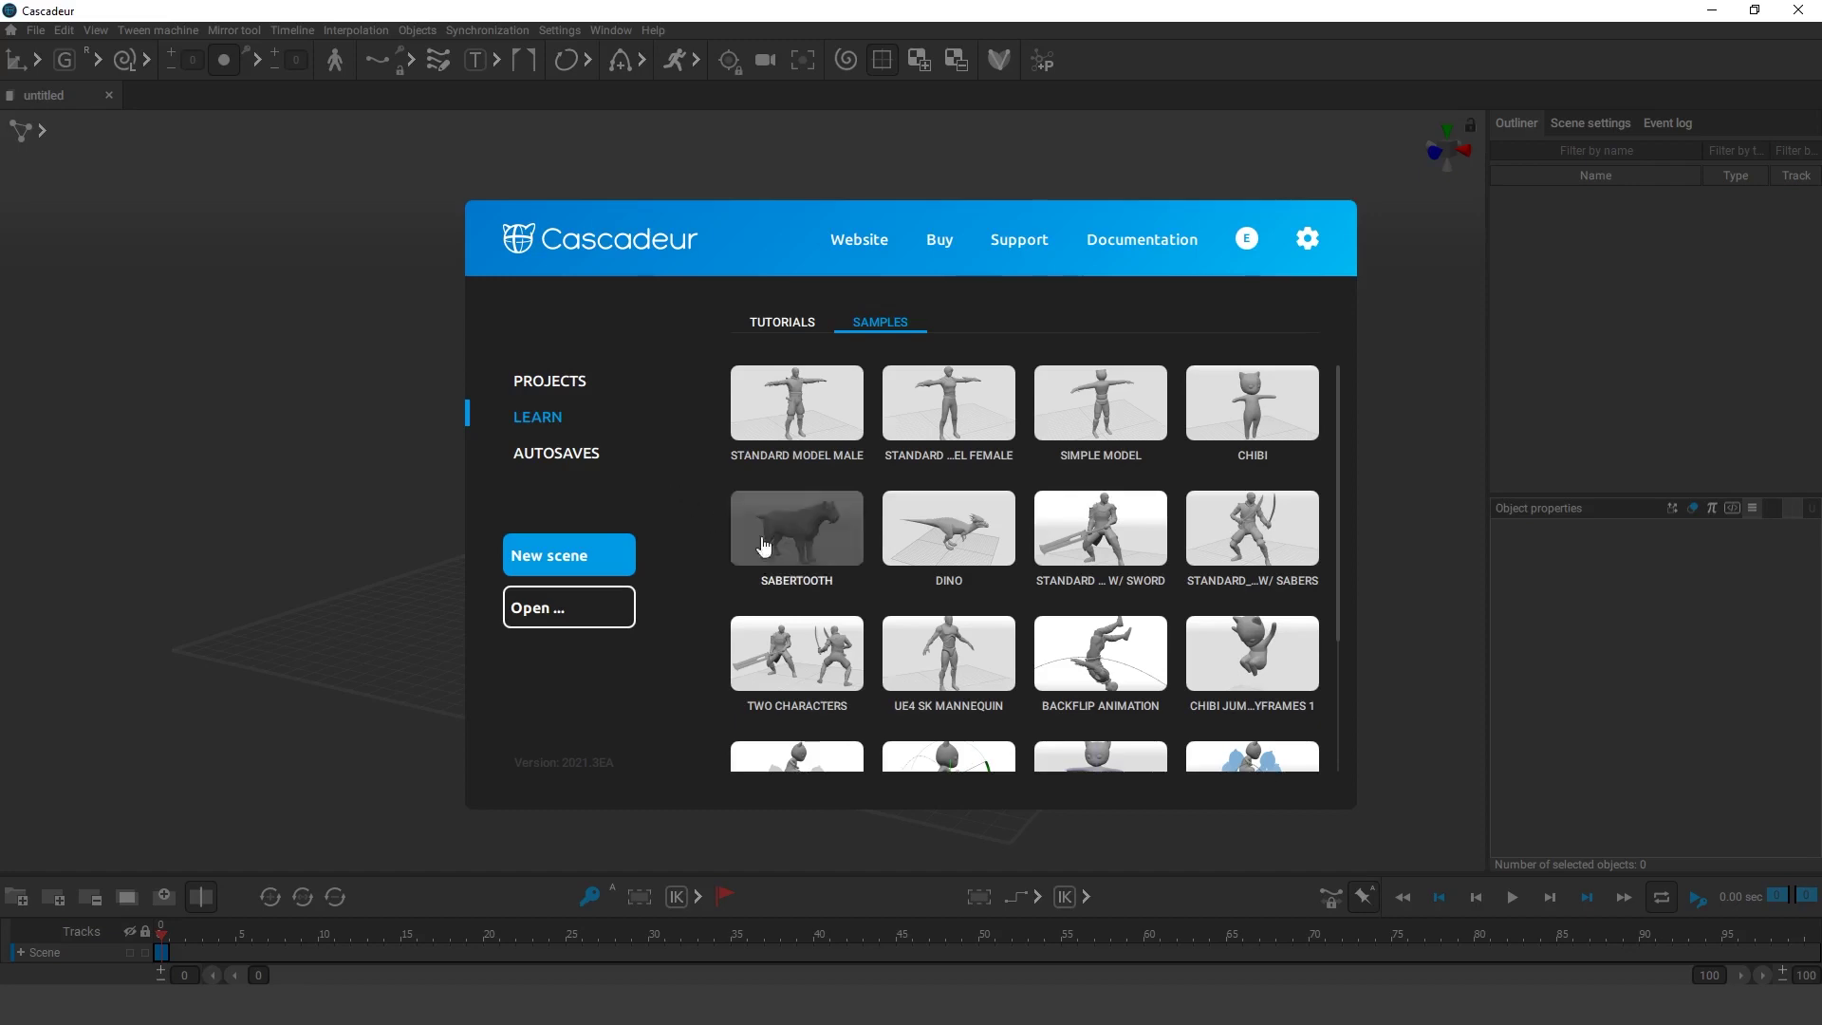
Step: Open the Simple Model sample scene
left_click(1104, 423)
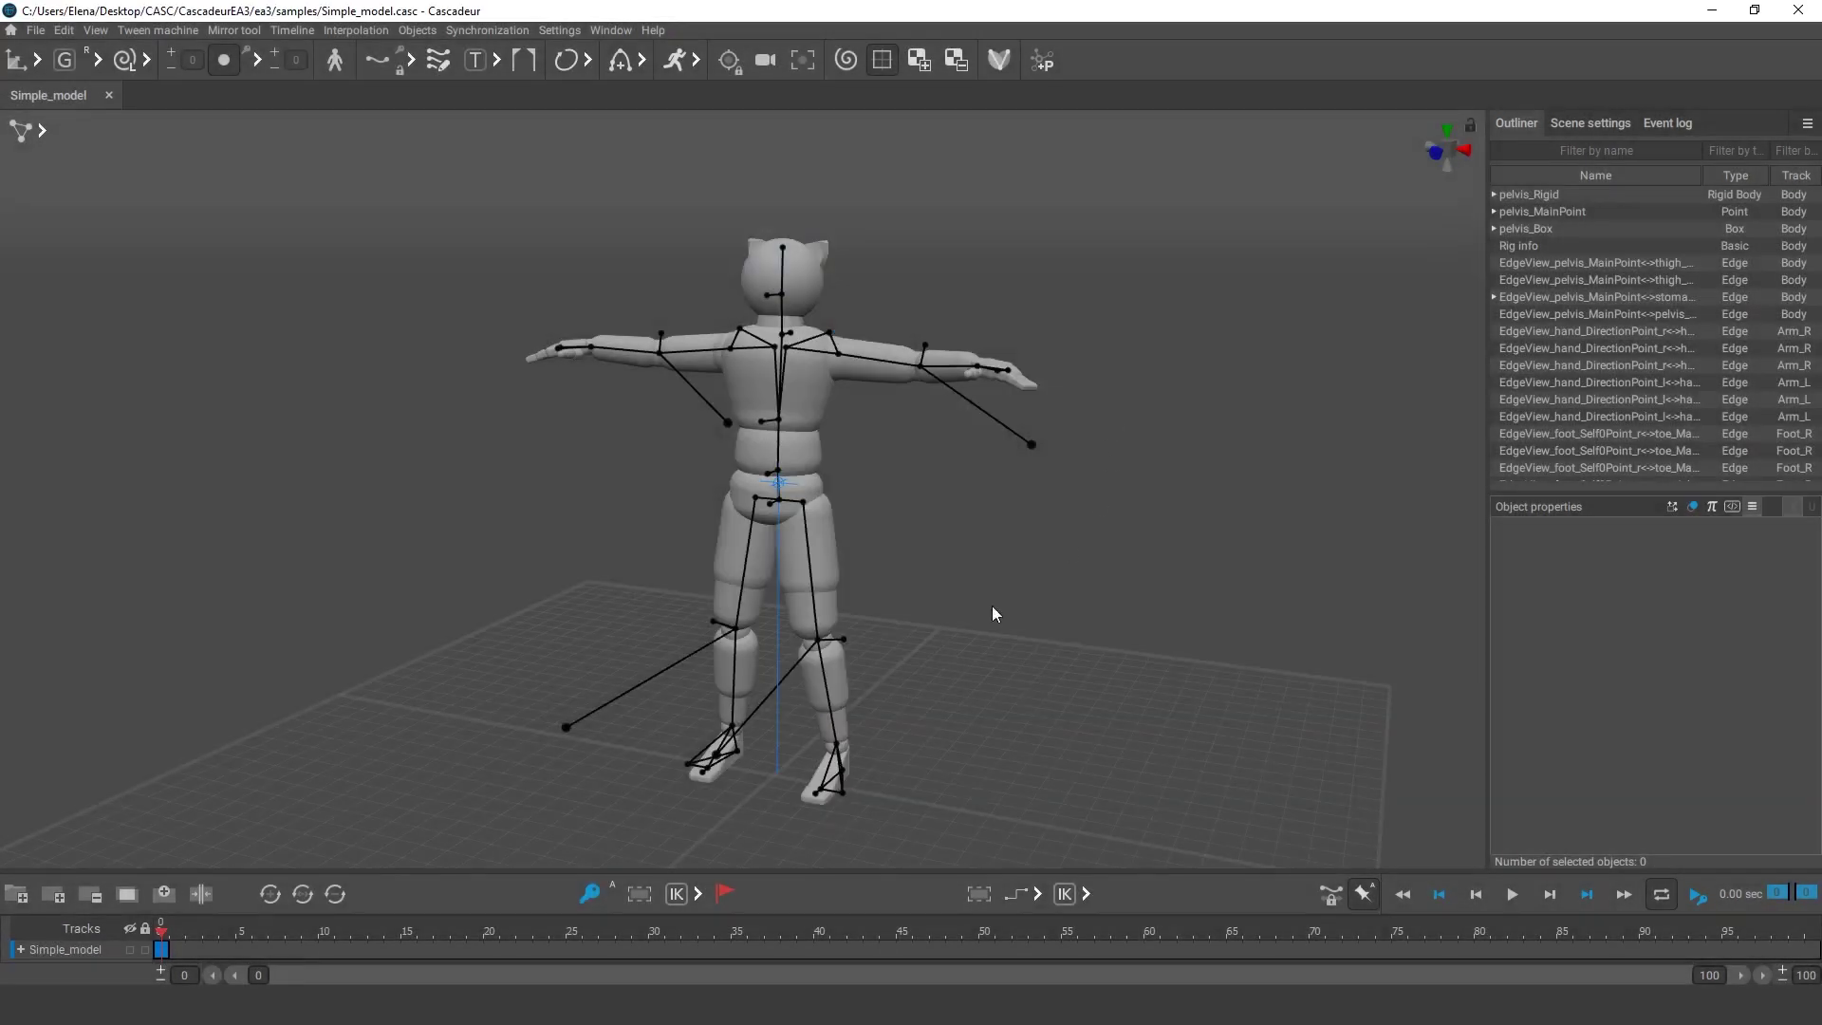
right_click_drag(514, 578, 673, 546)
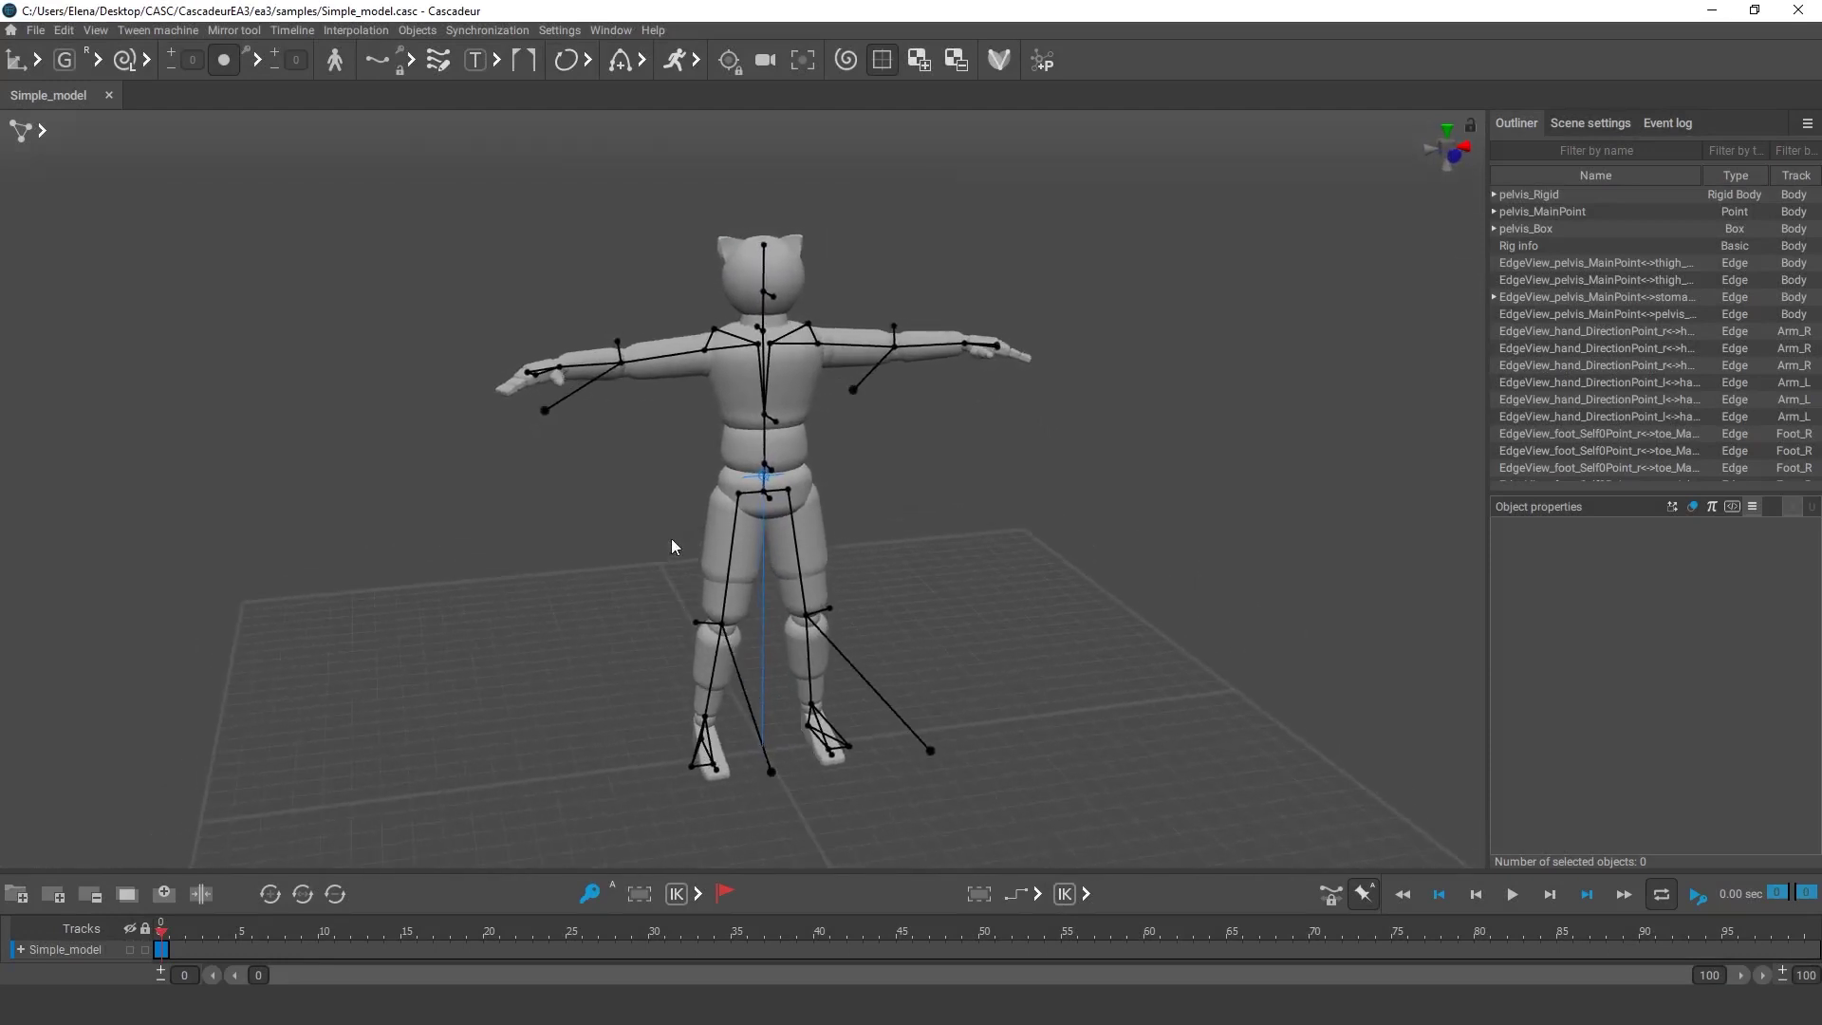
Step: Hide the points and joints of both arms, starting from the clavicles, and return to point display mode
double_click(760, 349)
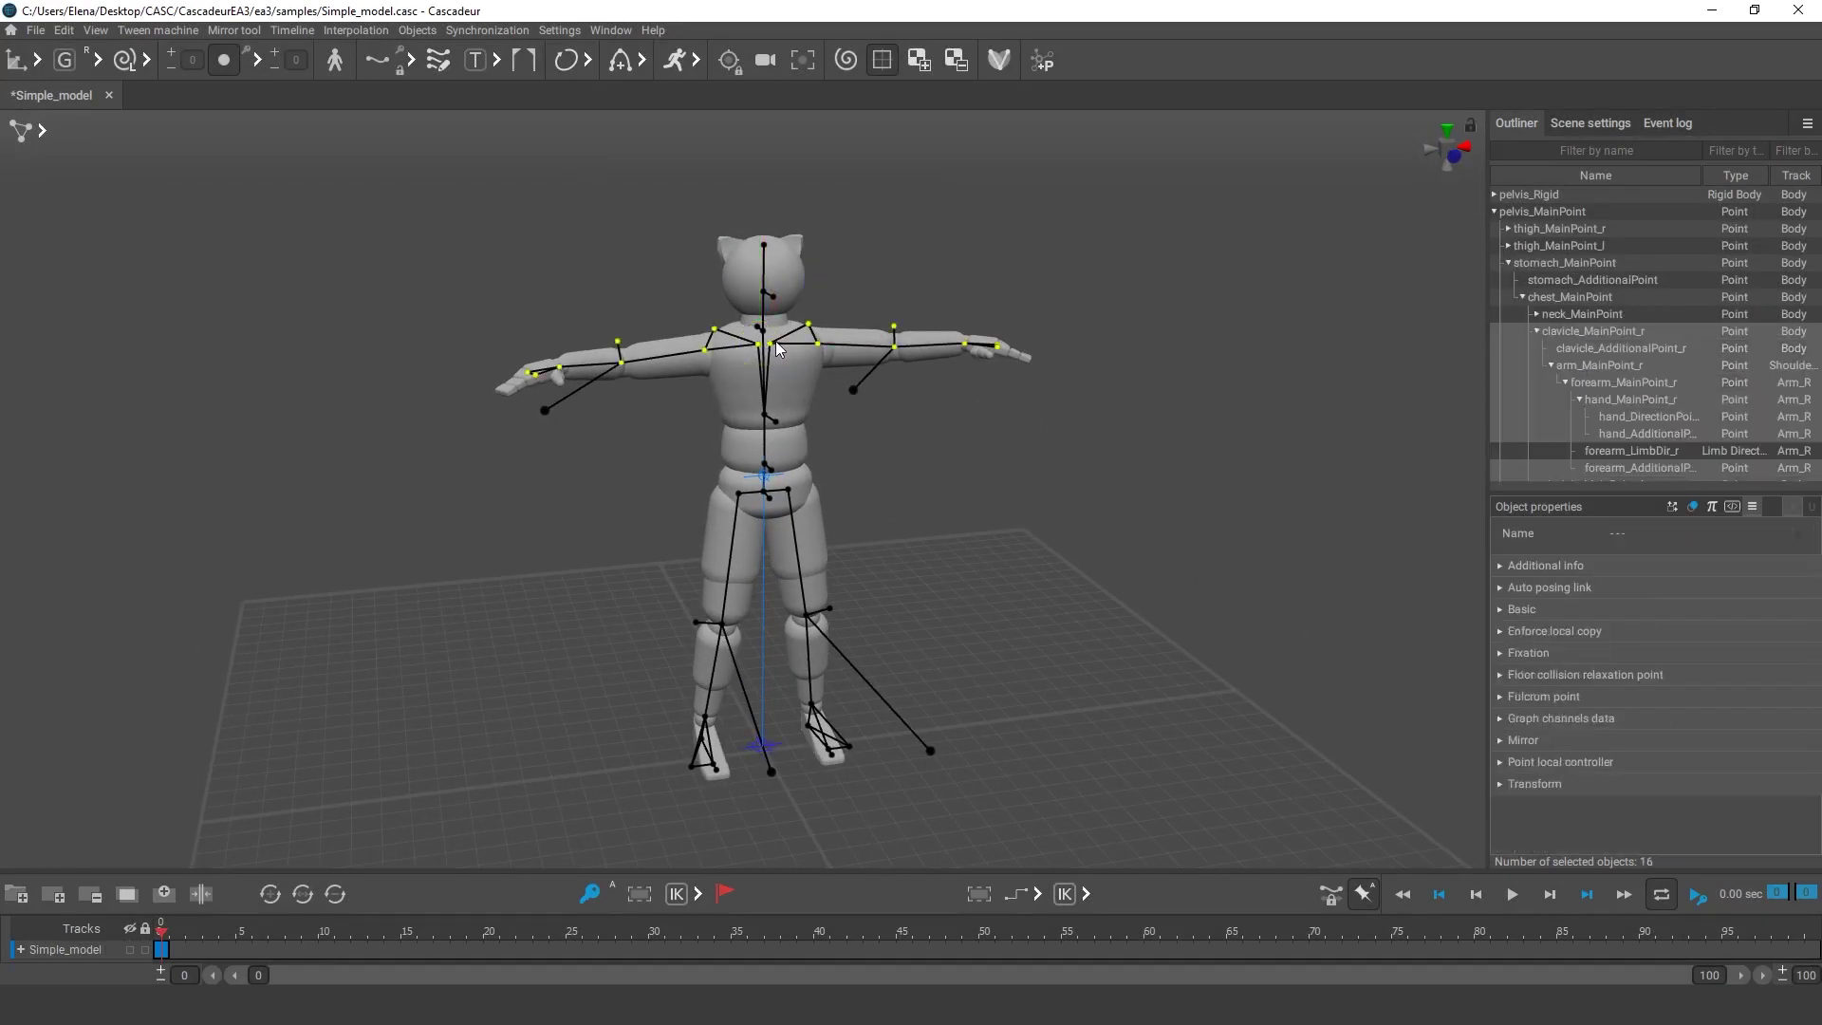
key("w")
left_click(43, 131)
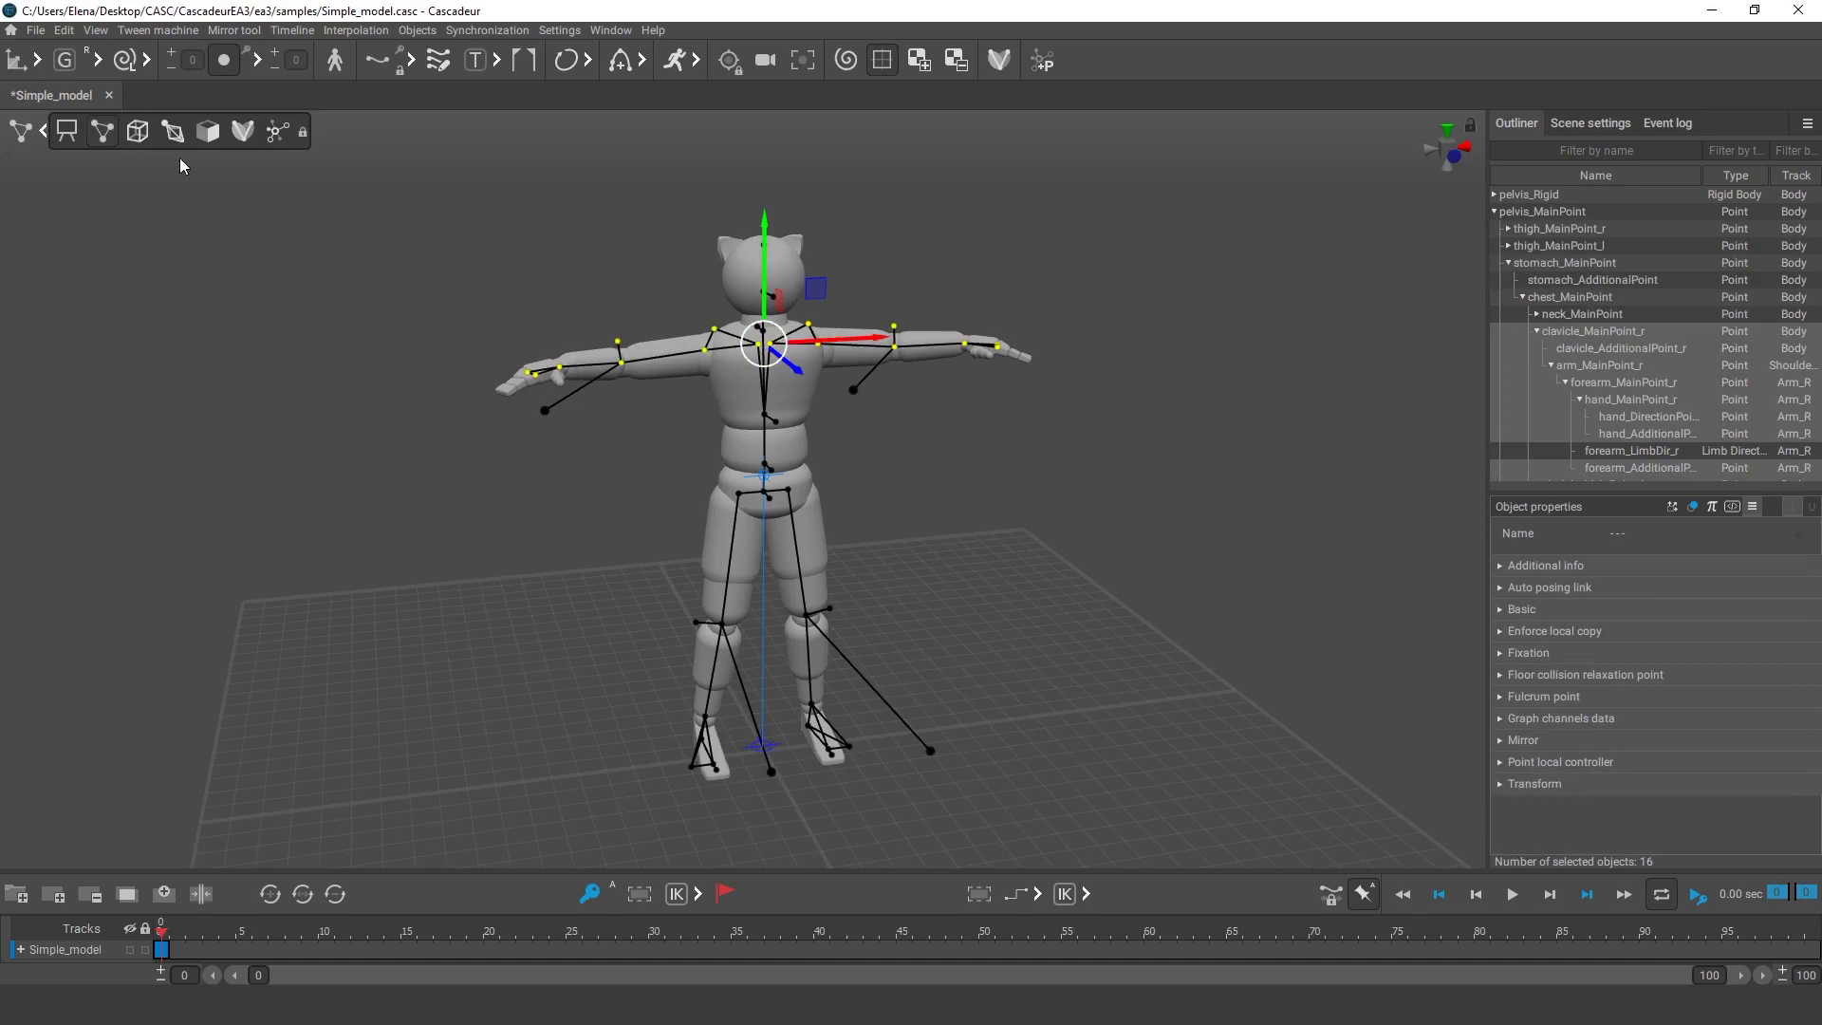
left_click(172, 132)
double_click(729, 347, "shift")
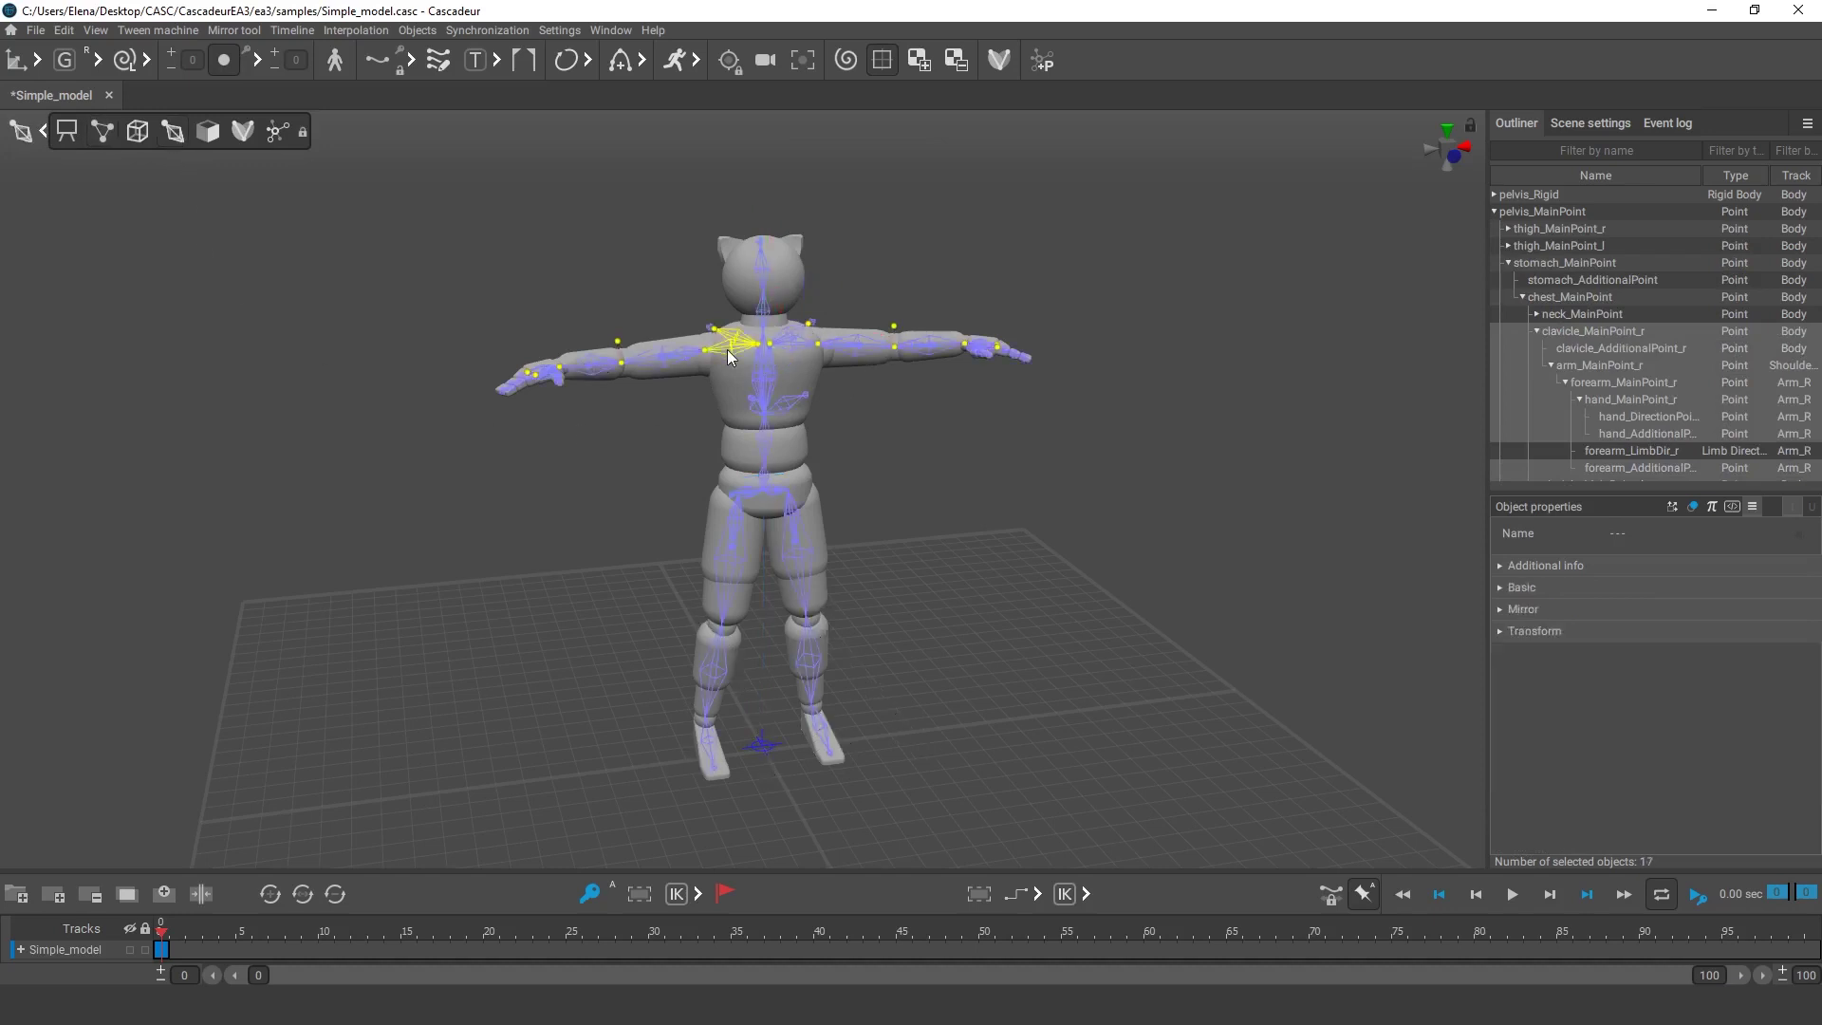
left_click(793, 344, "shift")
left_click(795, 352, "shift")
key("v")
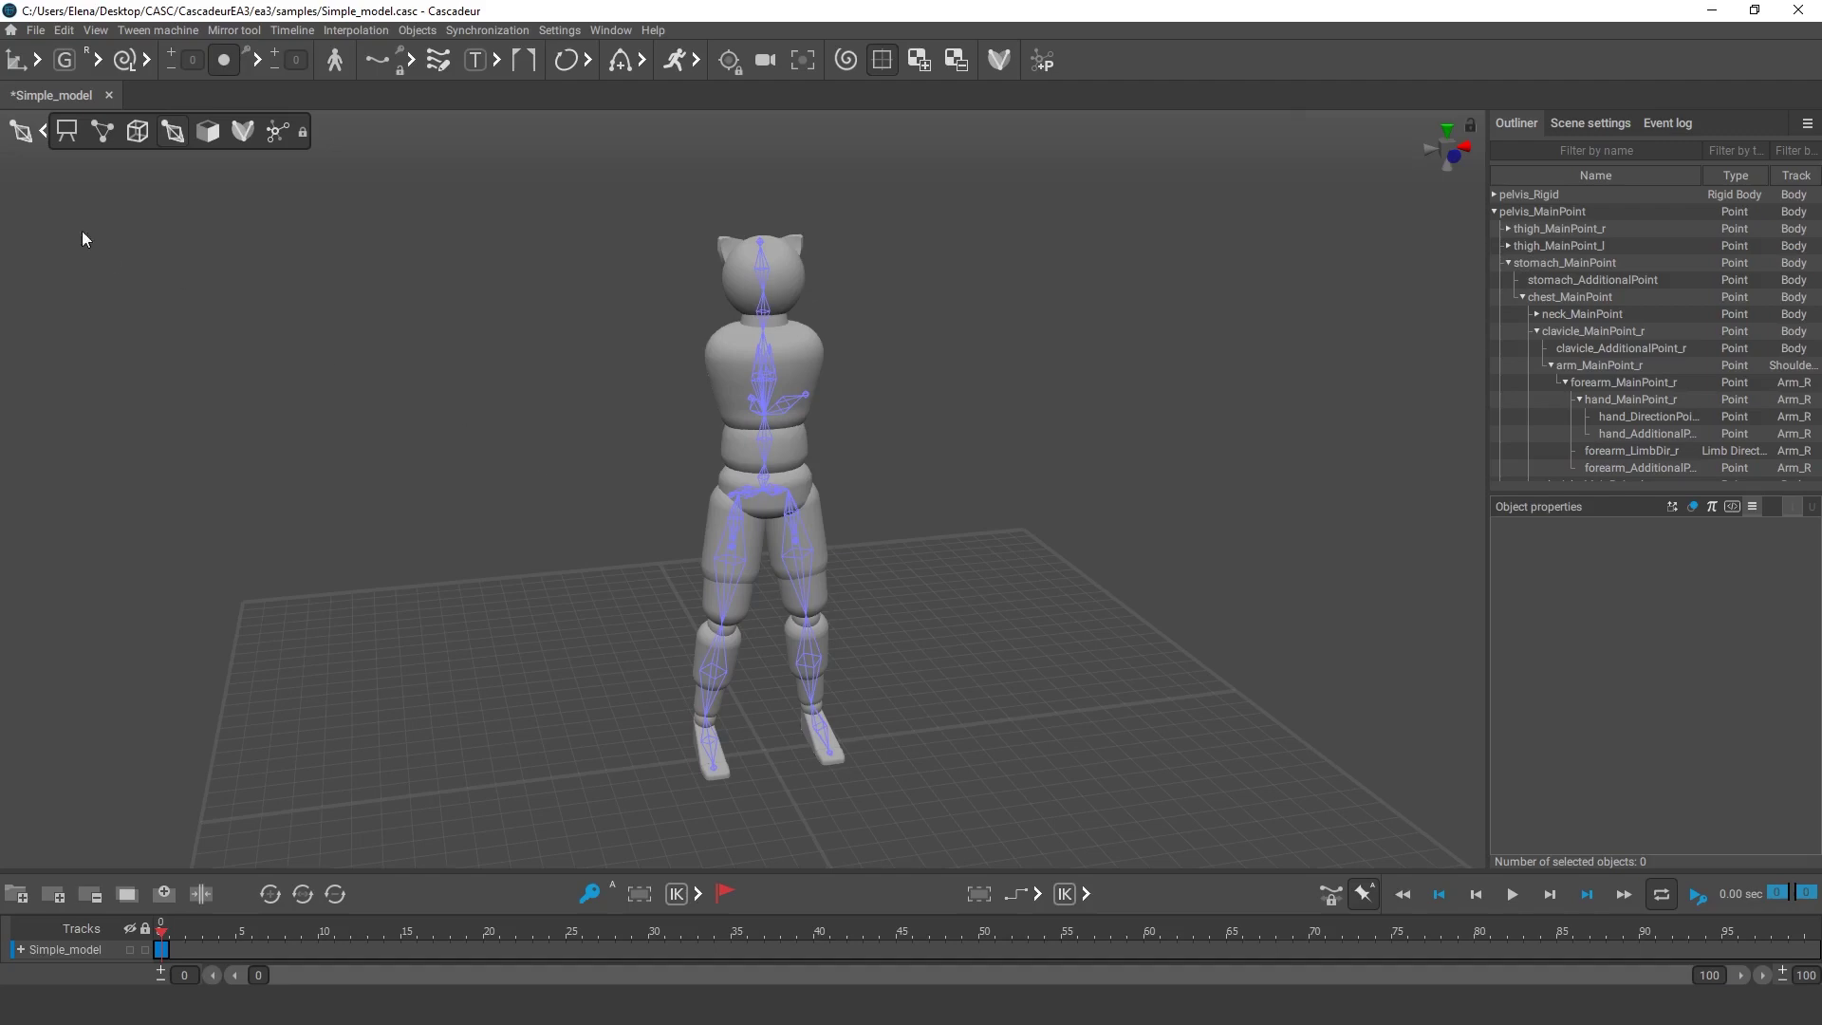
left_click(101, 133)
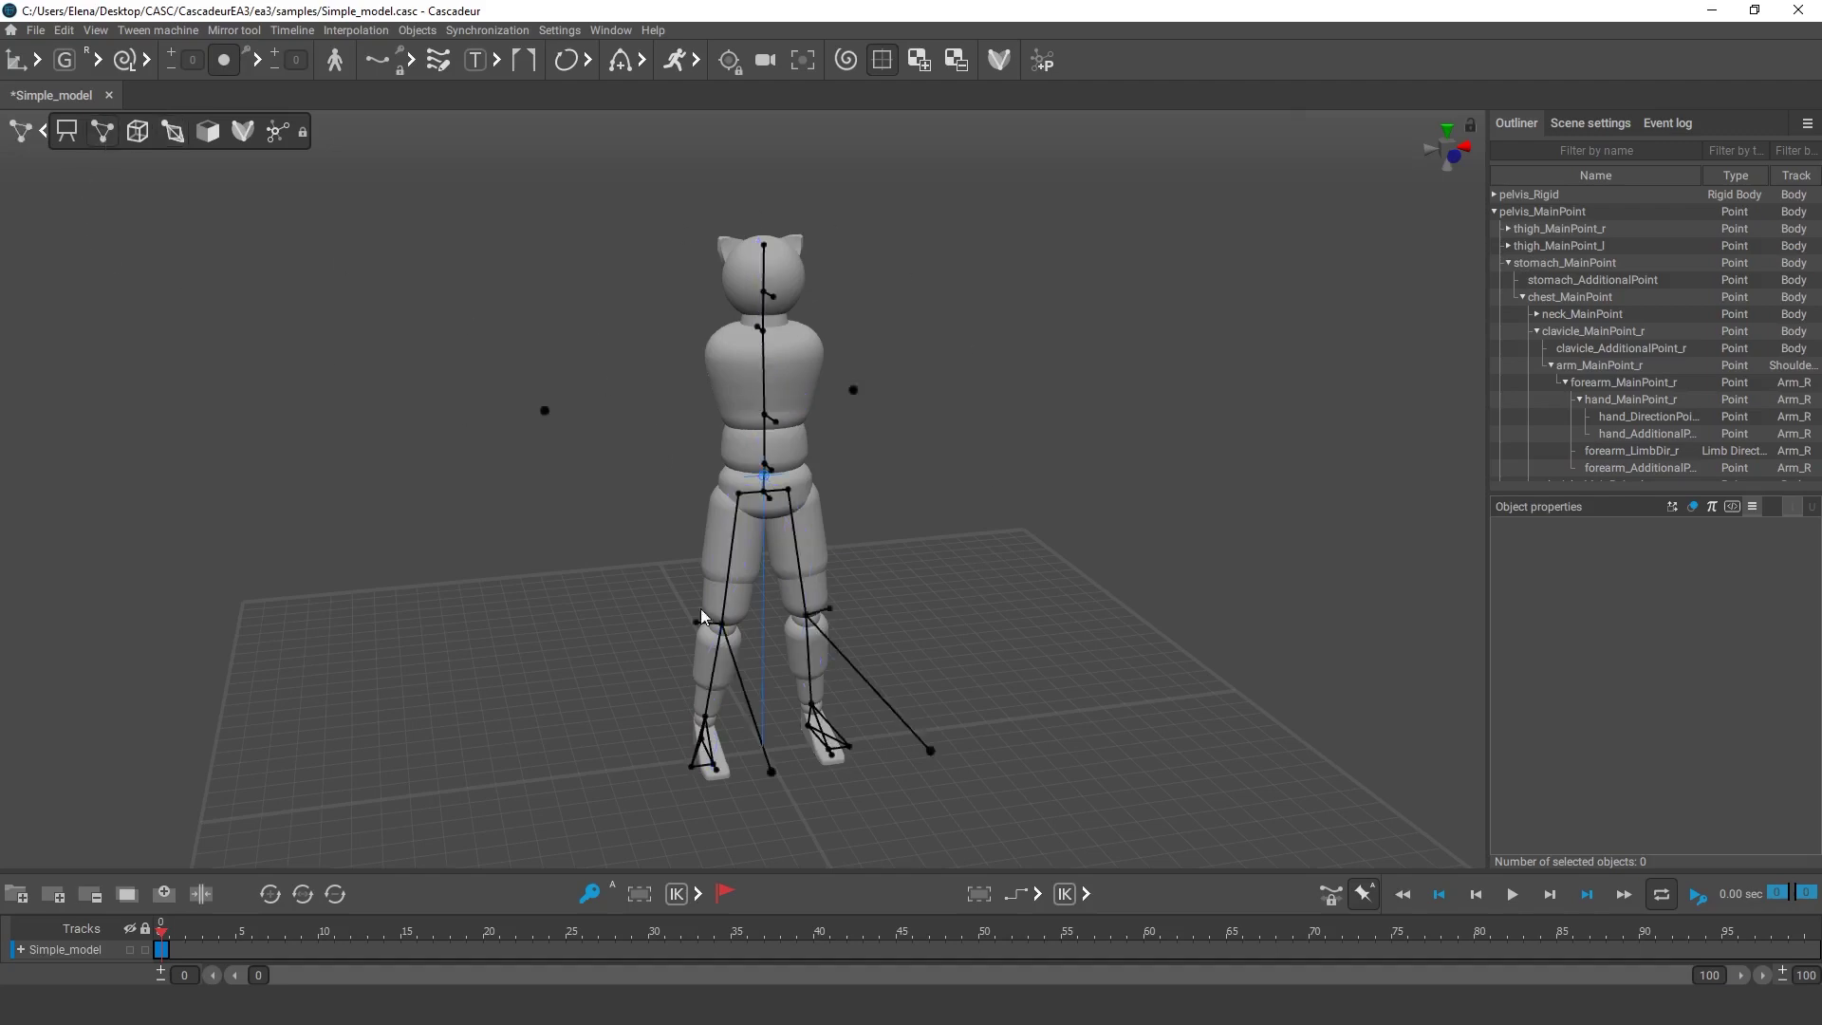
Step: Bend the character's upper body forward at the pelvis and unhide both arms
left_click_drag(616, 194, 892, 528)
left_click_drag(764, 480, 925, 669)
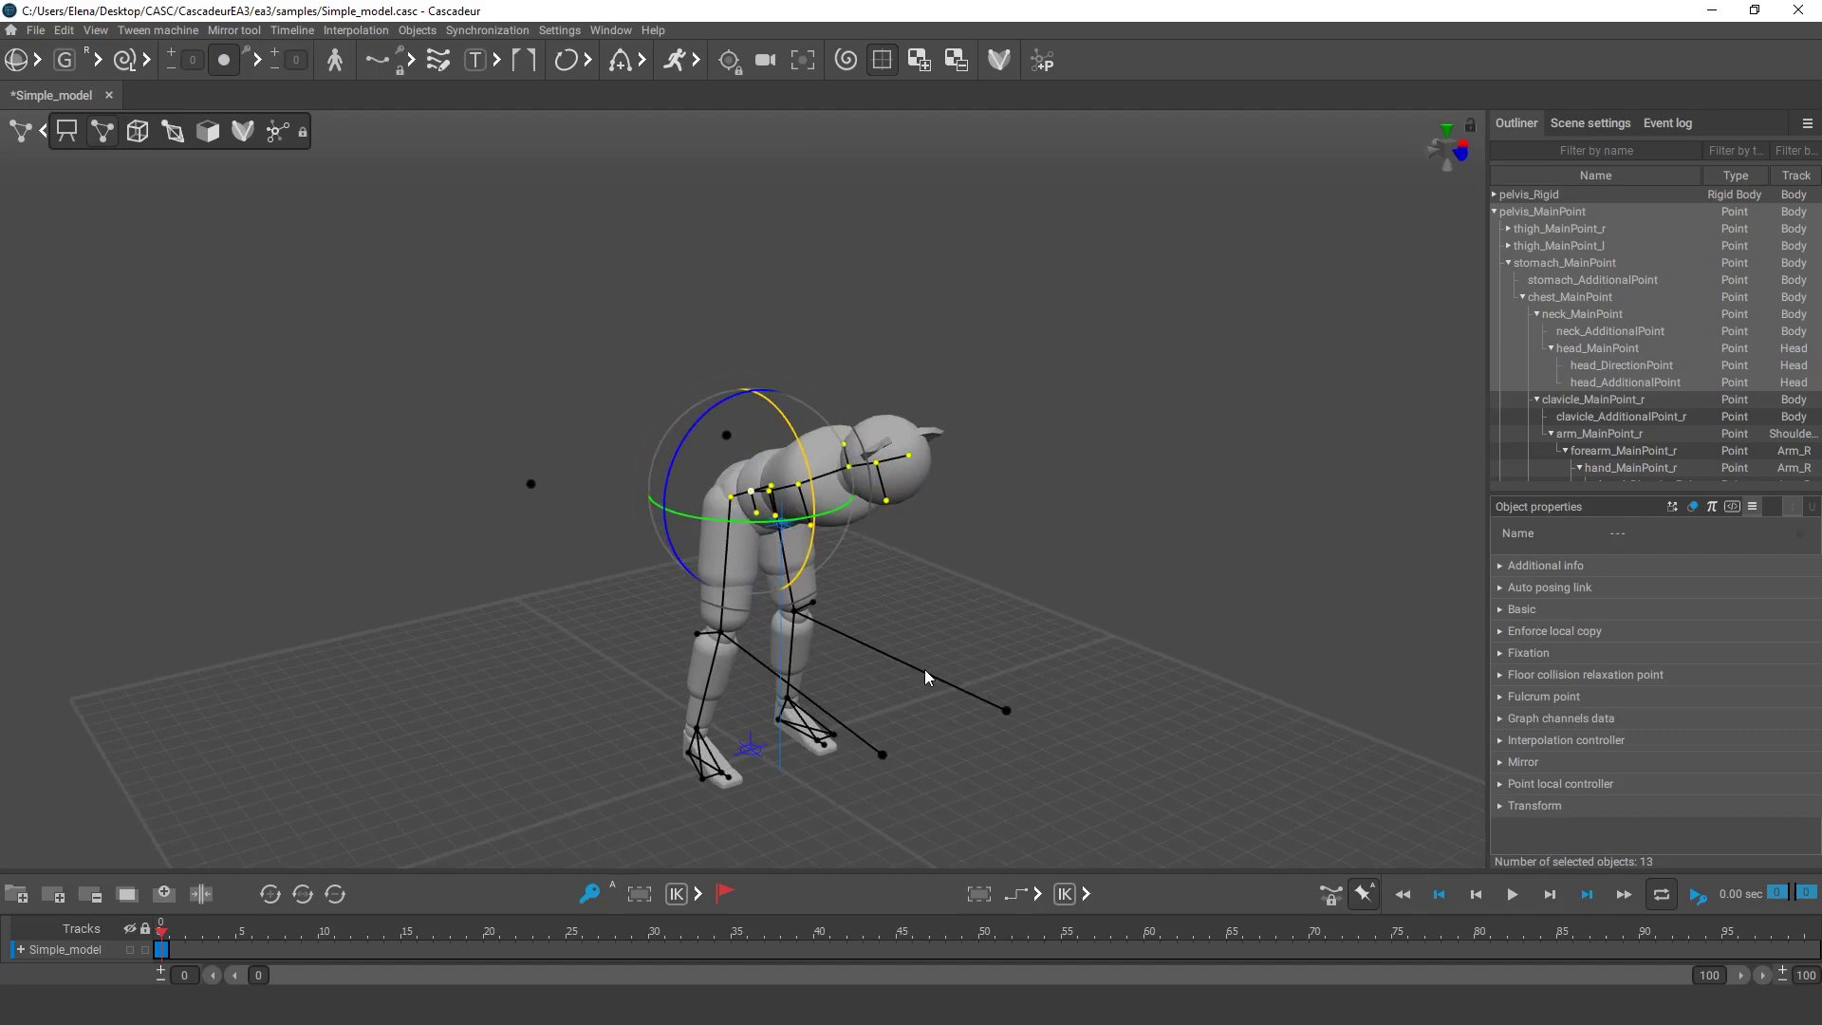
key("alt+v")
left_click(1020, 568)
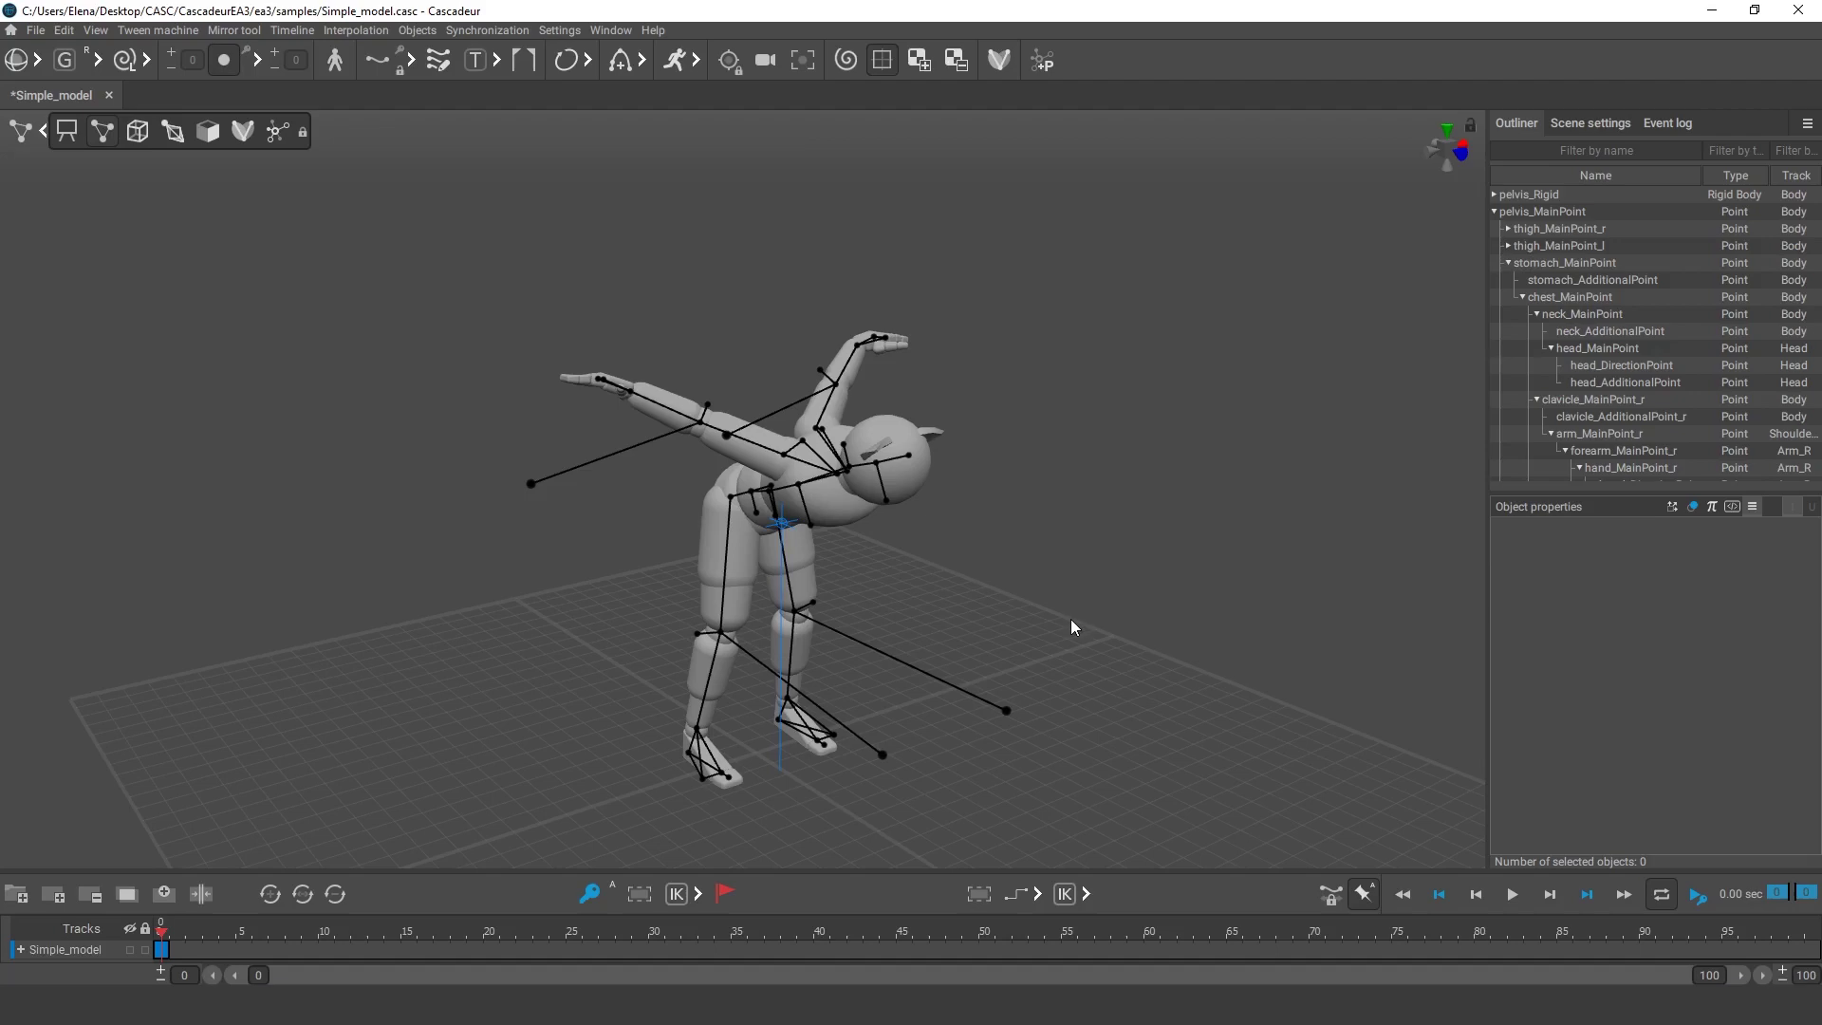
Step: Undo the unhiding, the torso bend and the hiding of the arms, and clear the selection
key("ctrl+z")
key("ctrl+z")
key("ctrl+z")
key("ctrl+z")
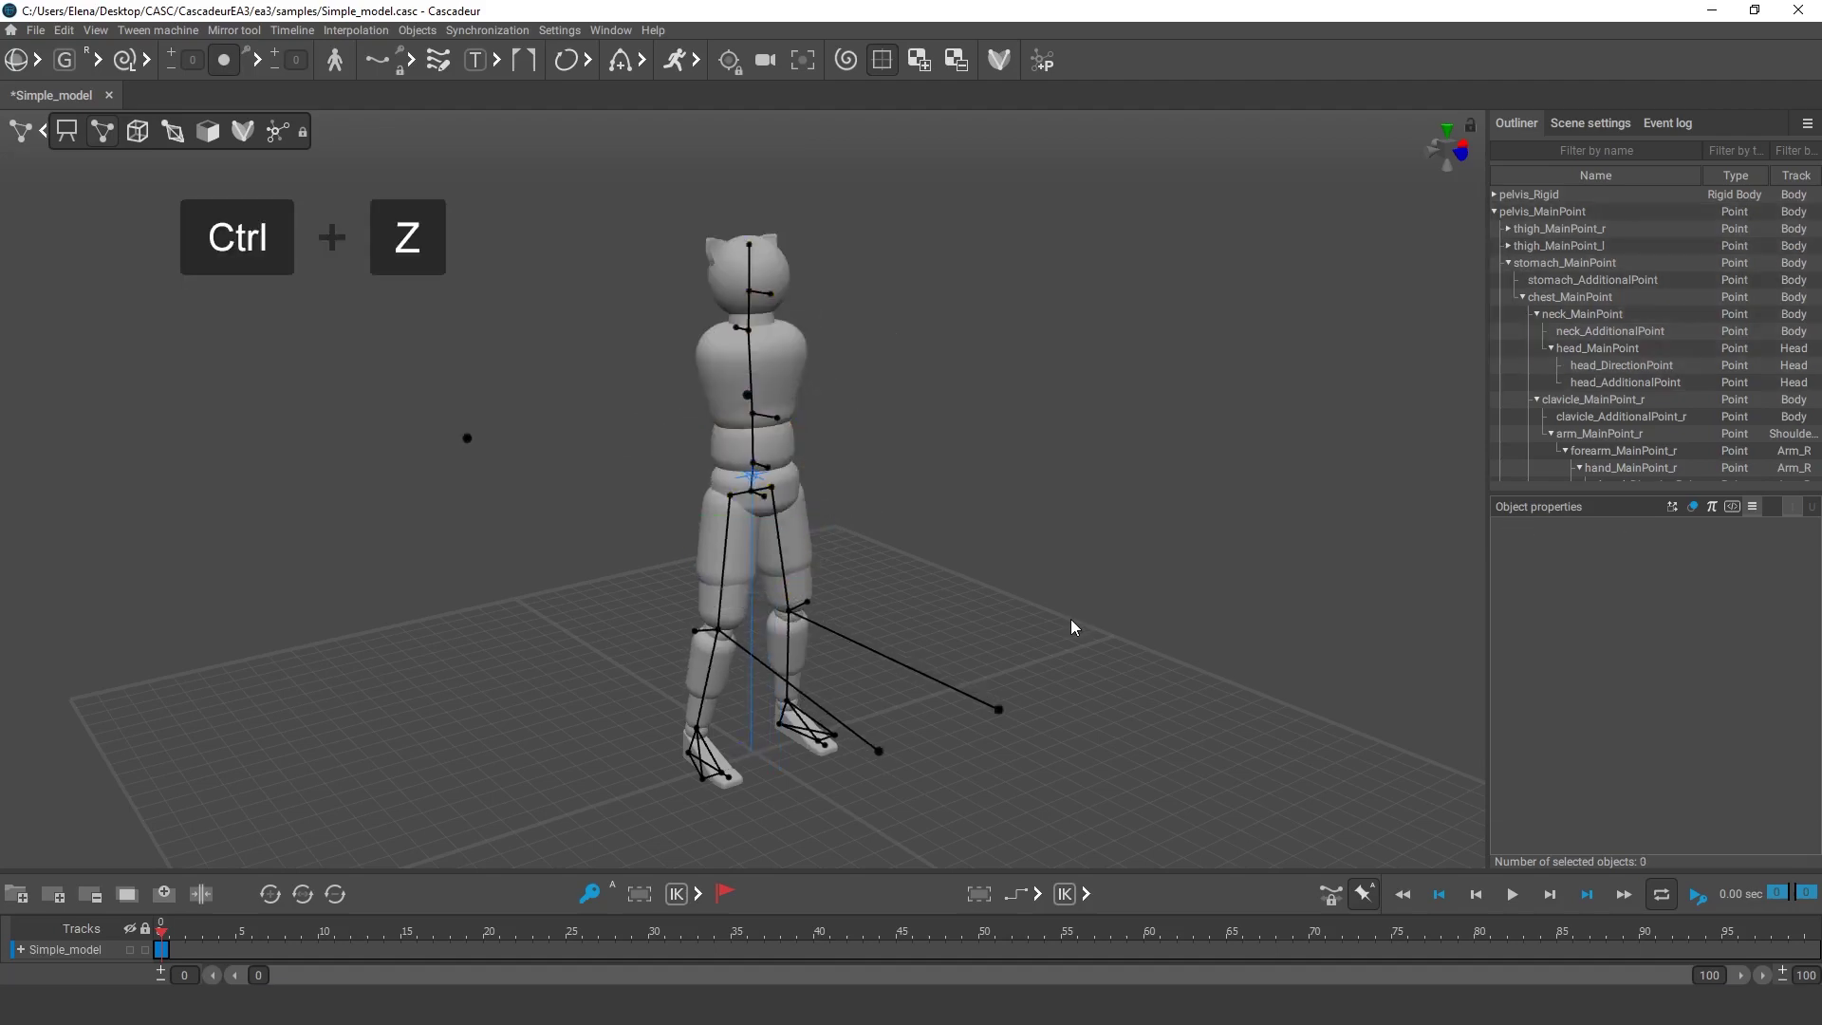
key("ctrl+z")
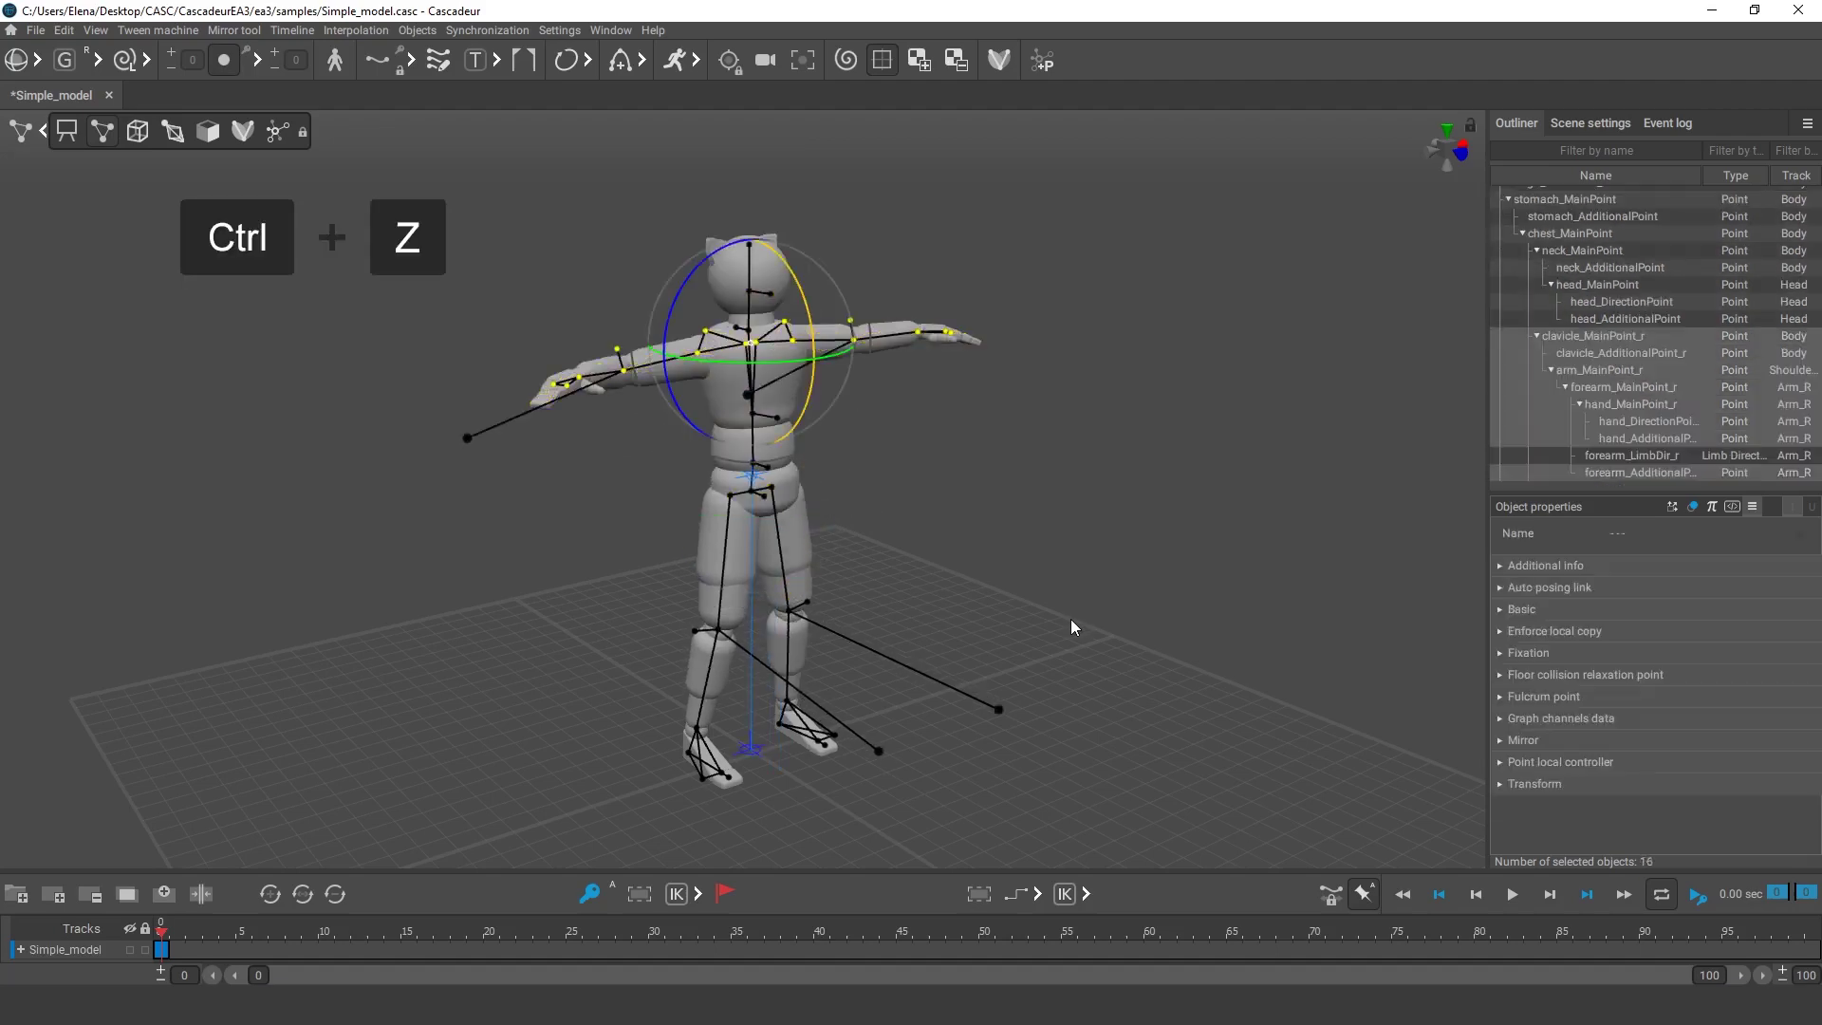
left_click(1071, 619)
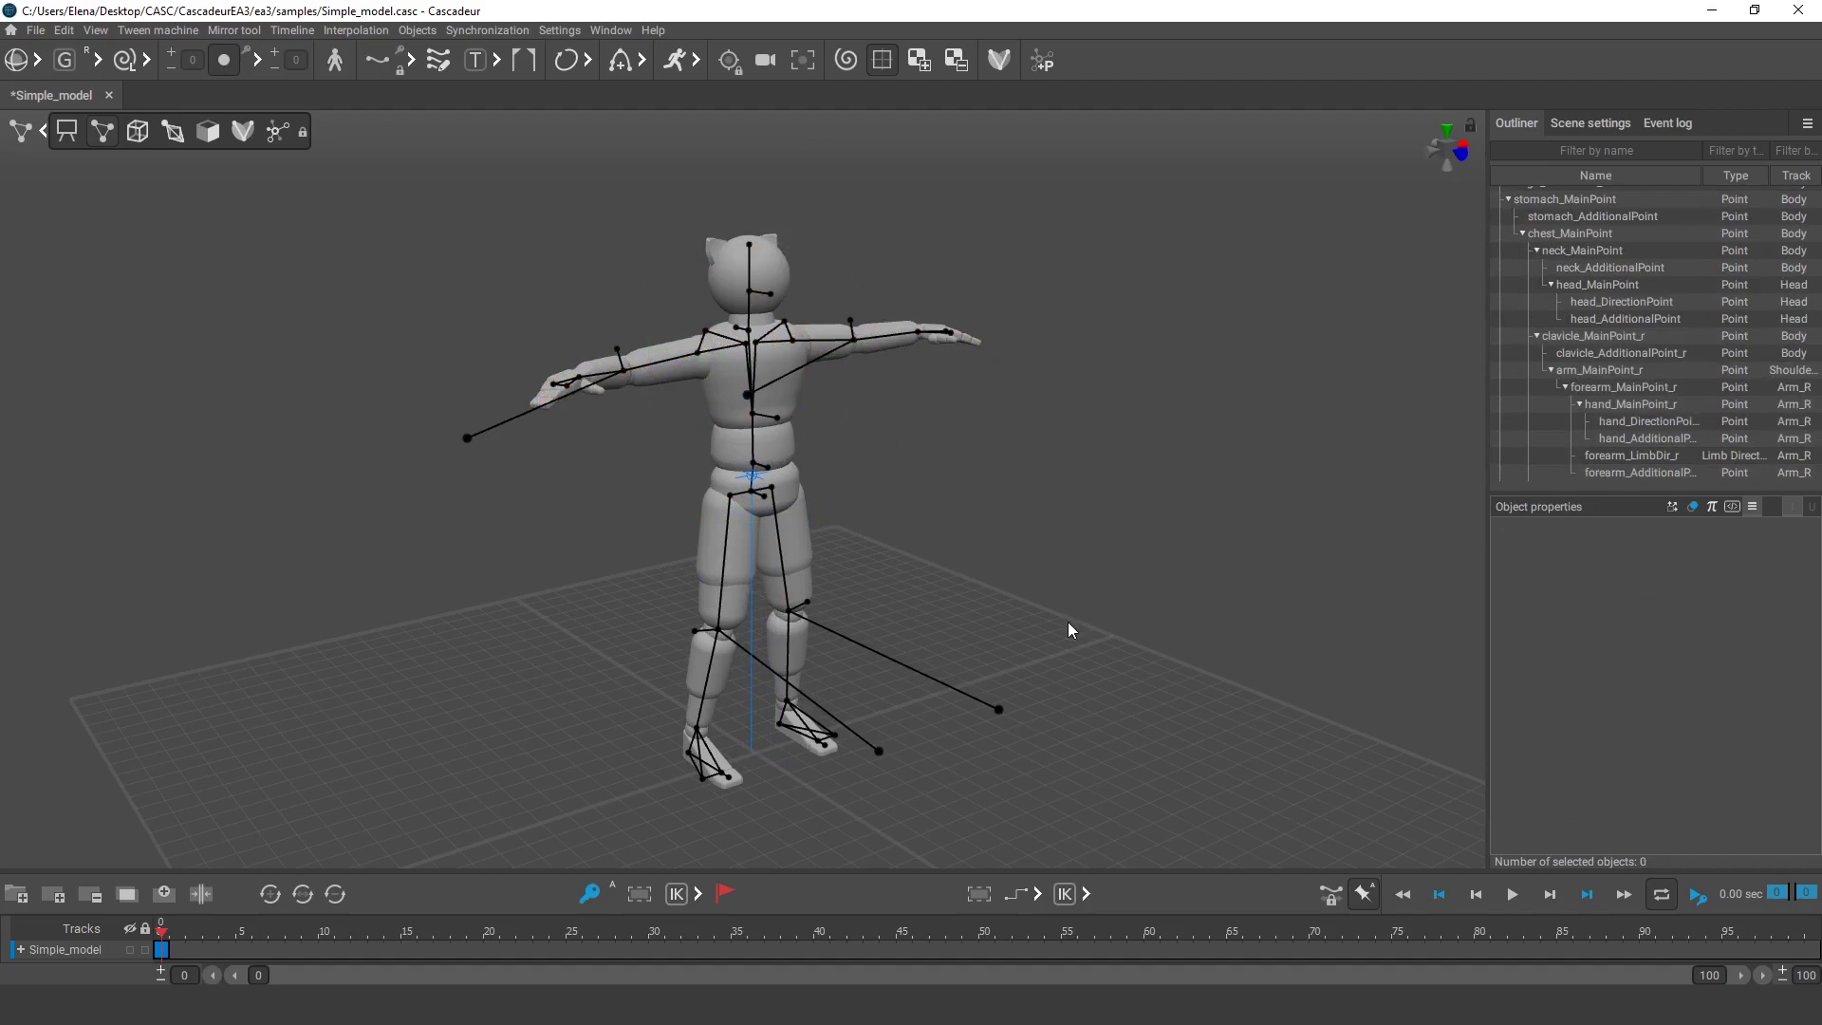
Step: Try moving the right hand point, undo the move and deselect it
right_click_drag(1068, 623, 1030, 665)
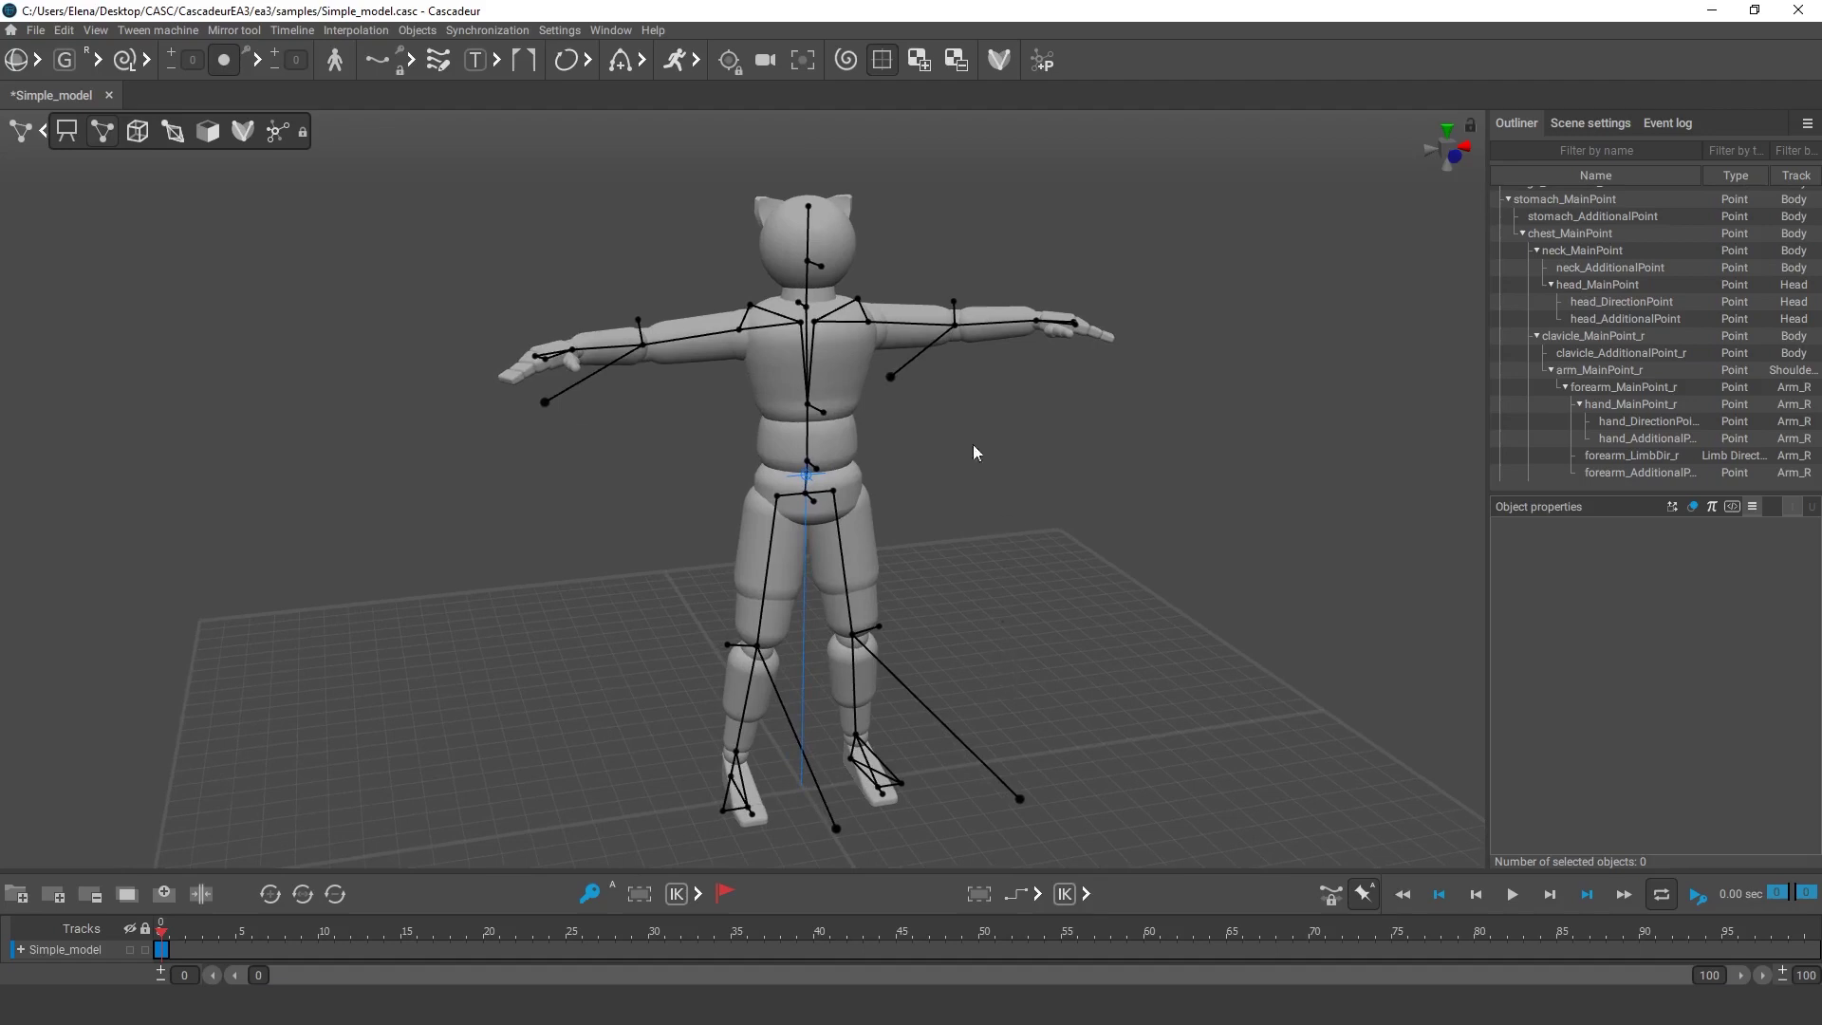
left_click(573, 352)
key("w")
mouse_move(573, 351)
left_mouse_down()
mouse_move(612, 331)
mouse_move(594, 333)
left_mouse_up()
key("ctrl+z")
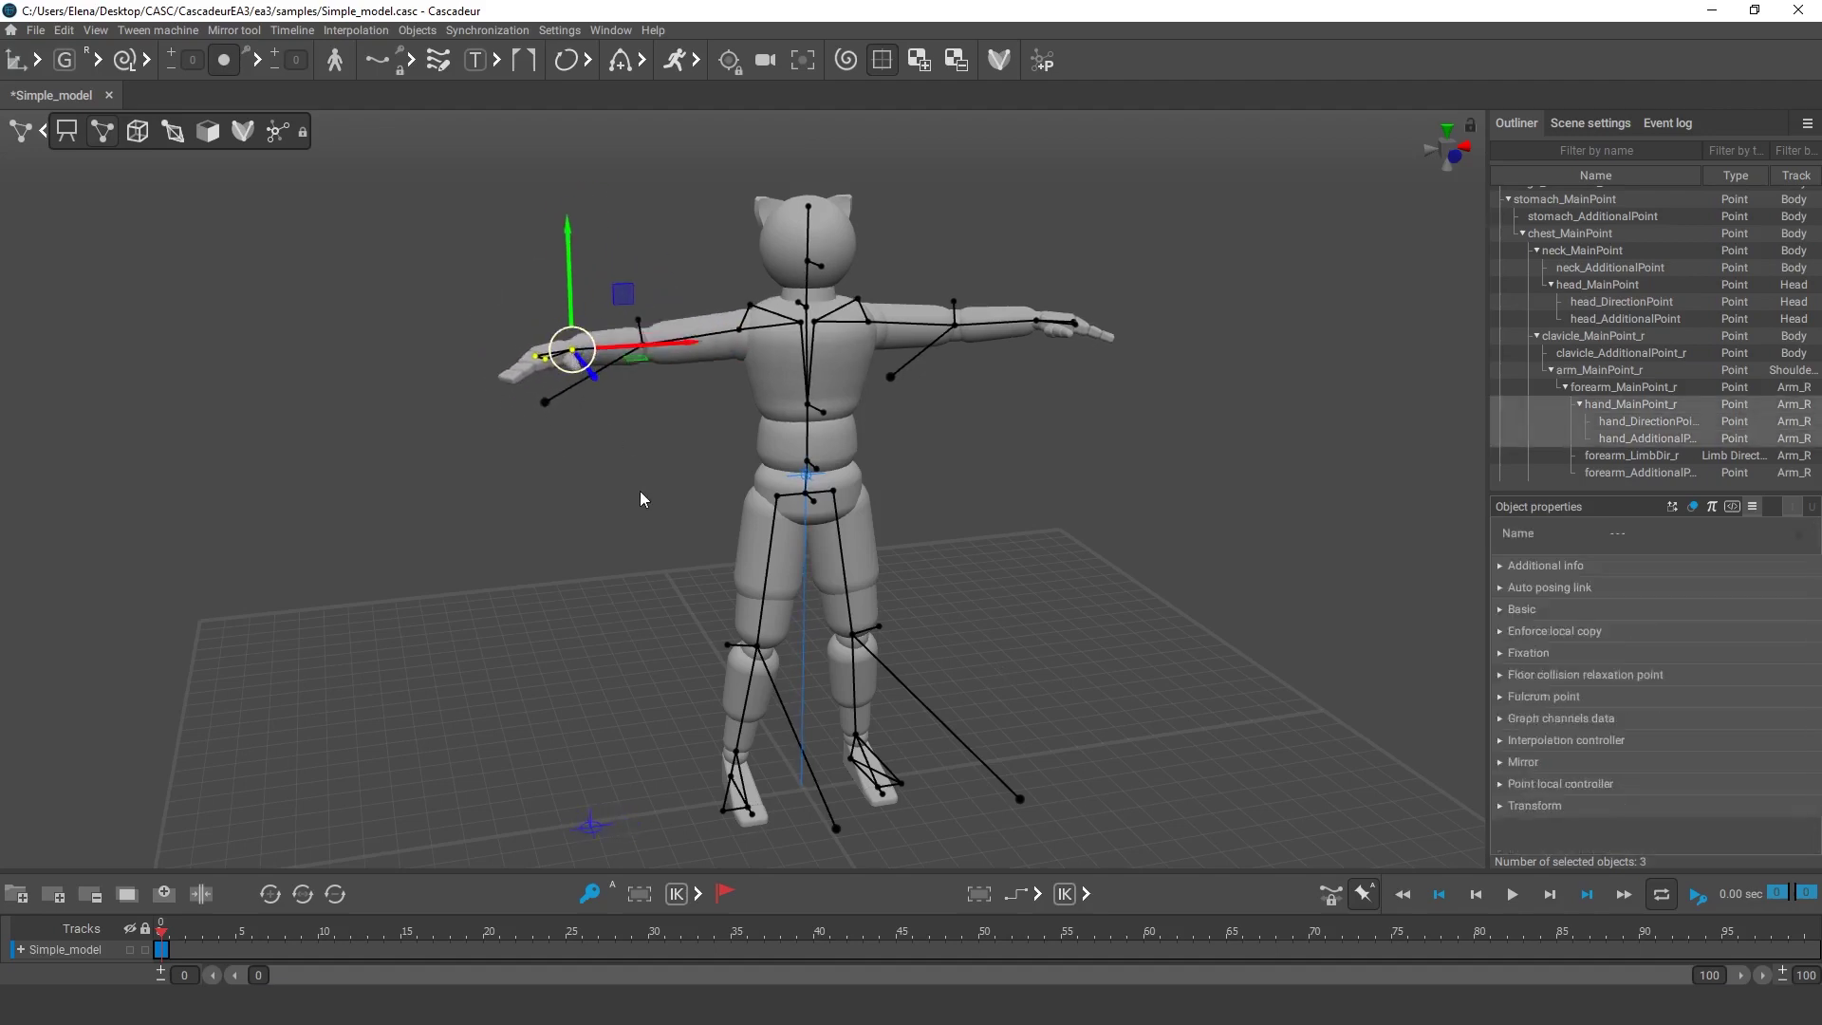
left_click(640, 492)
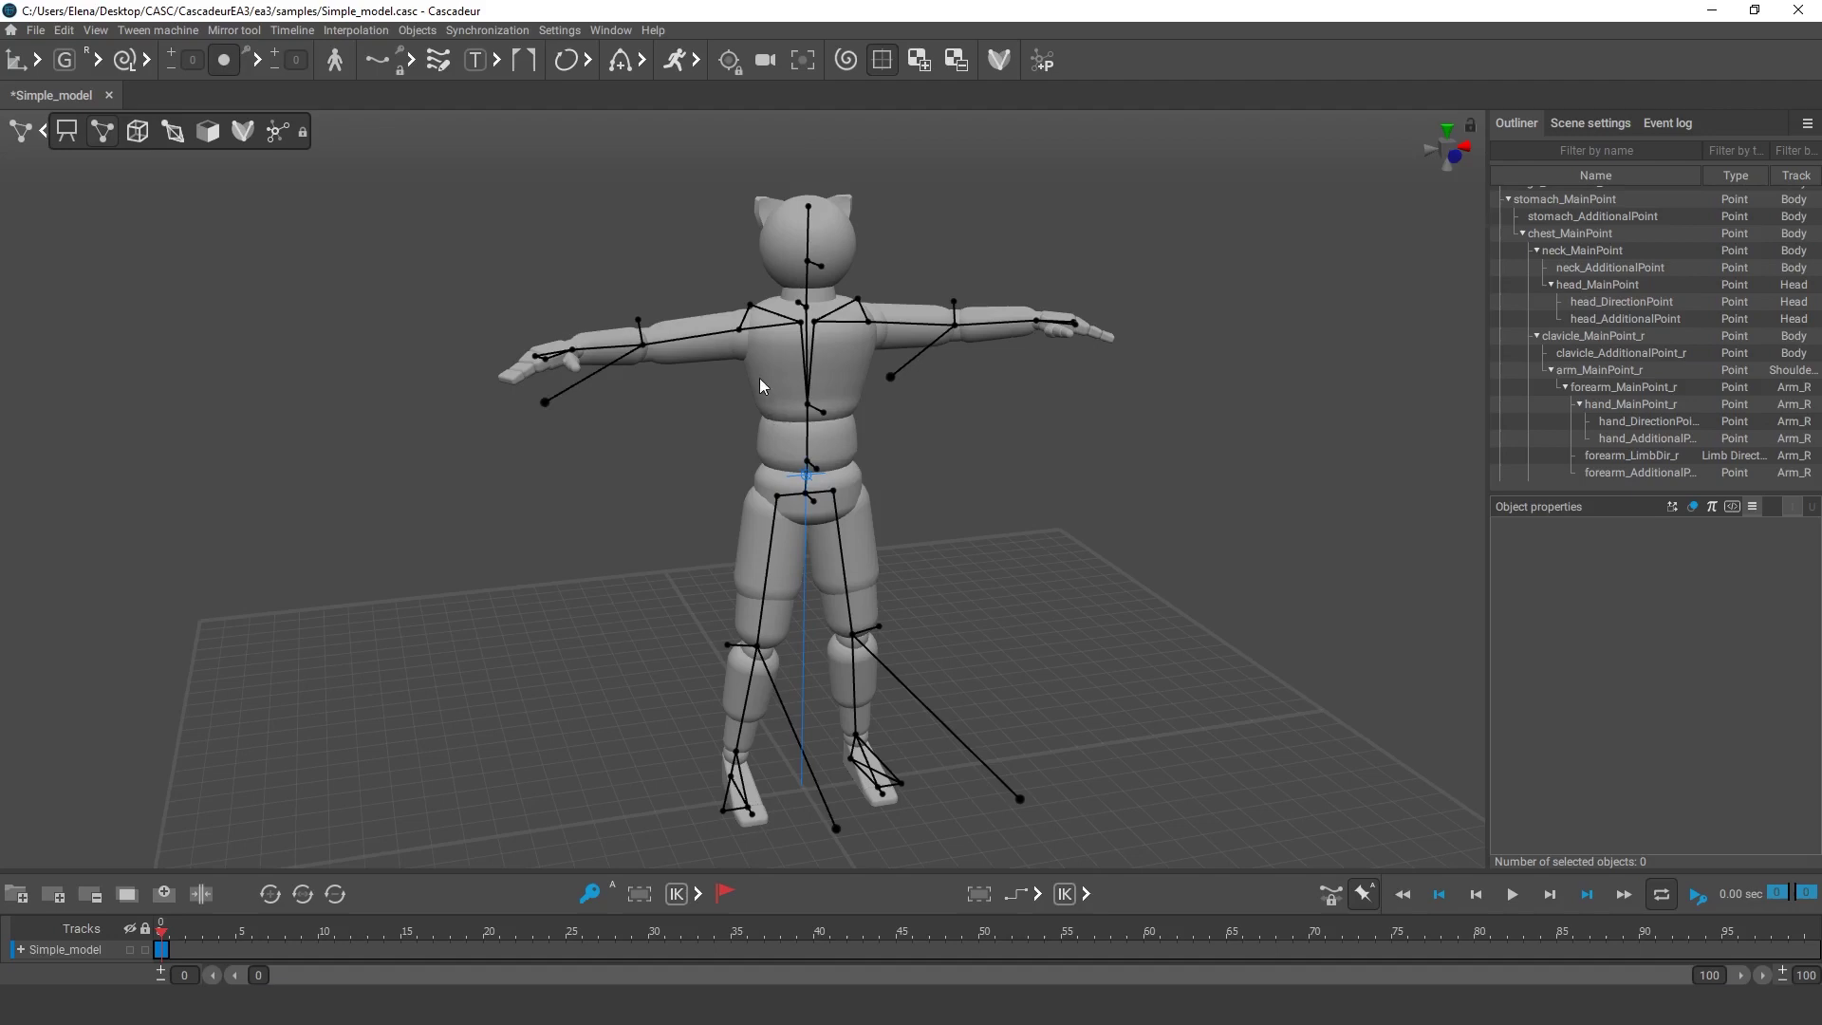
Step: Enable Fk on frame in the Point local controller properties for the right arm's points, from the shoulder to the hand
left_click(739, 331)
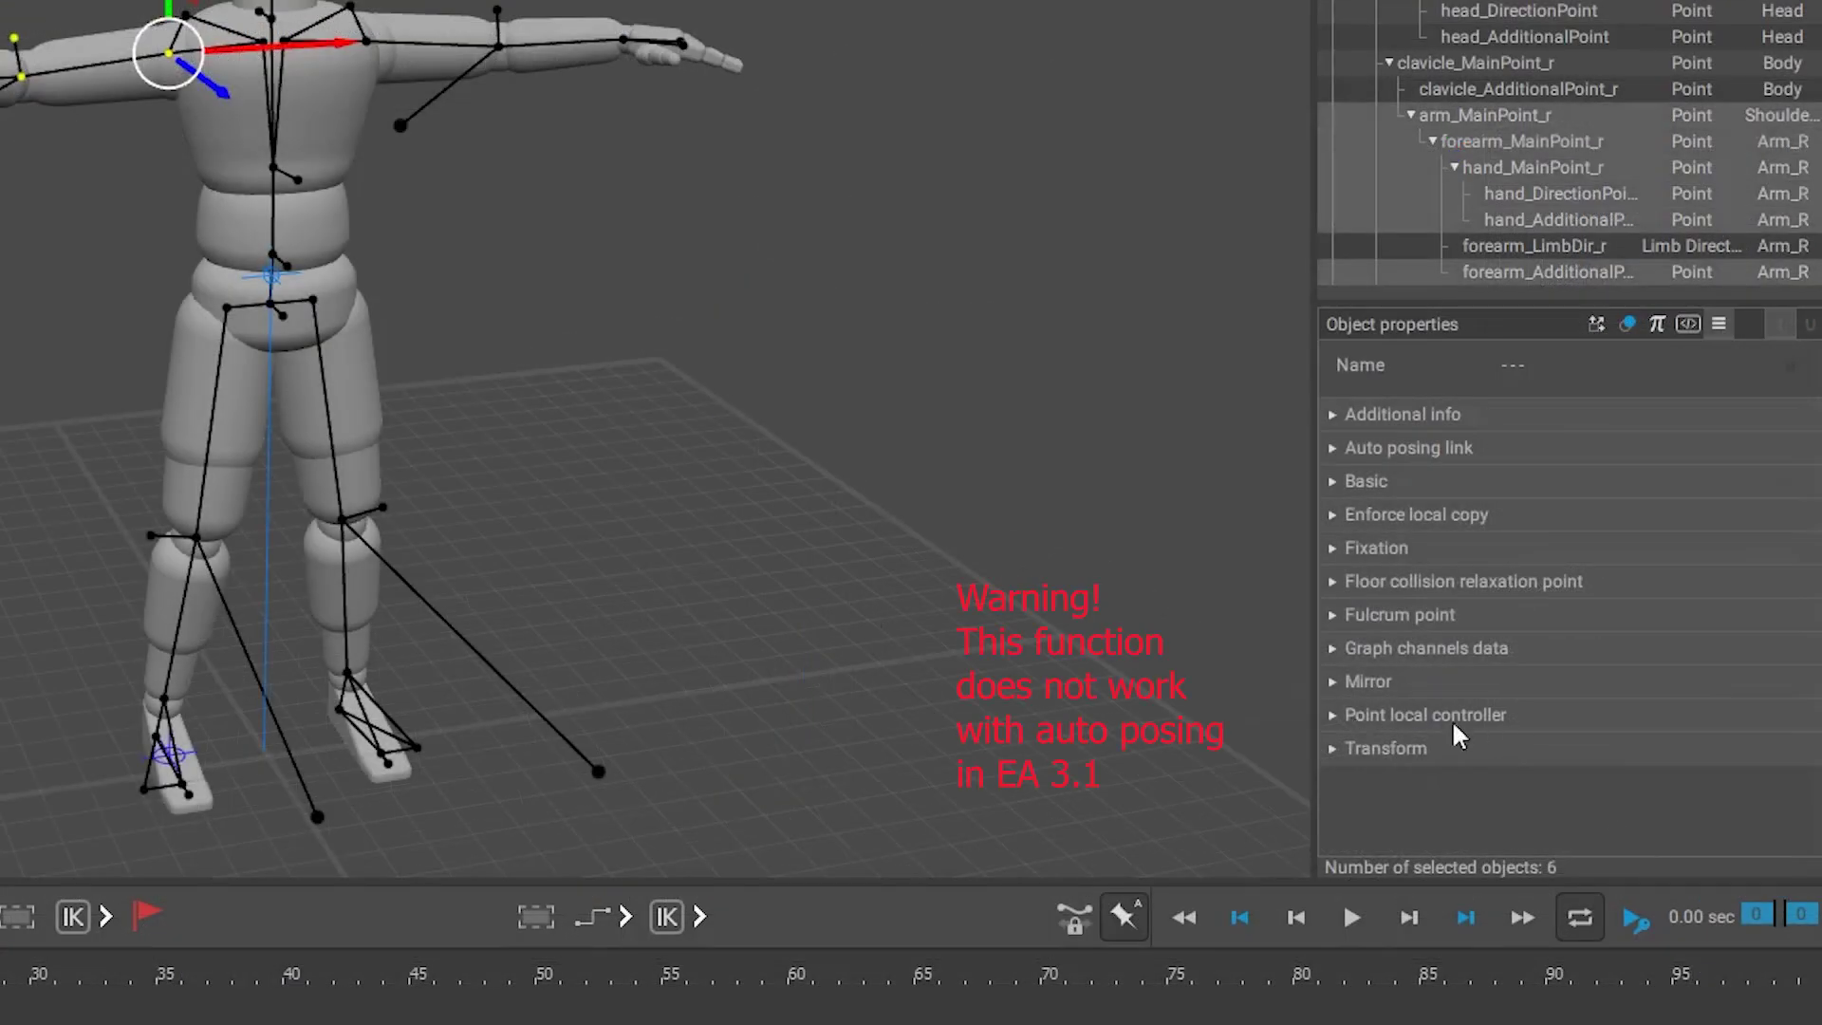
left_click(1334, 717)
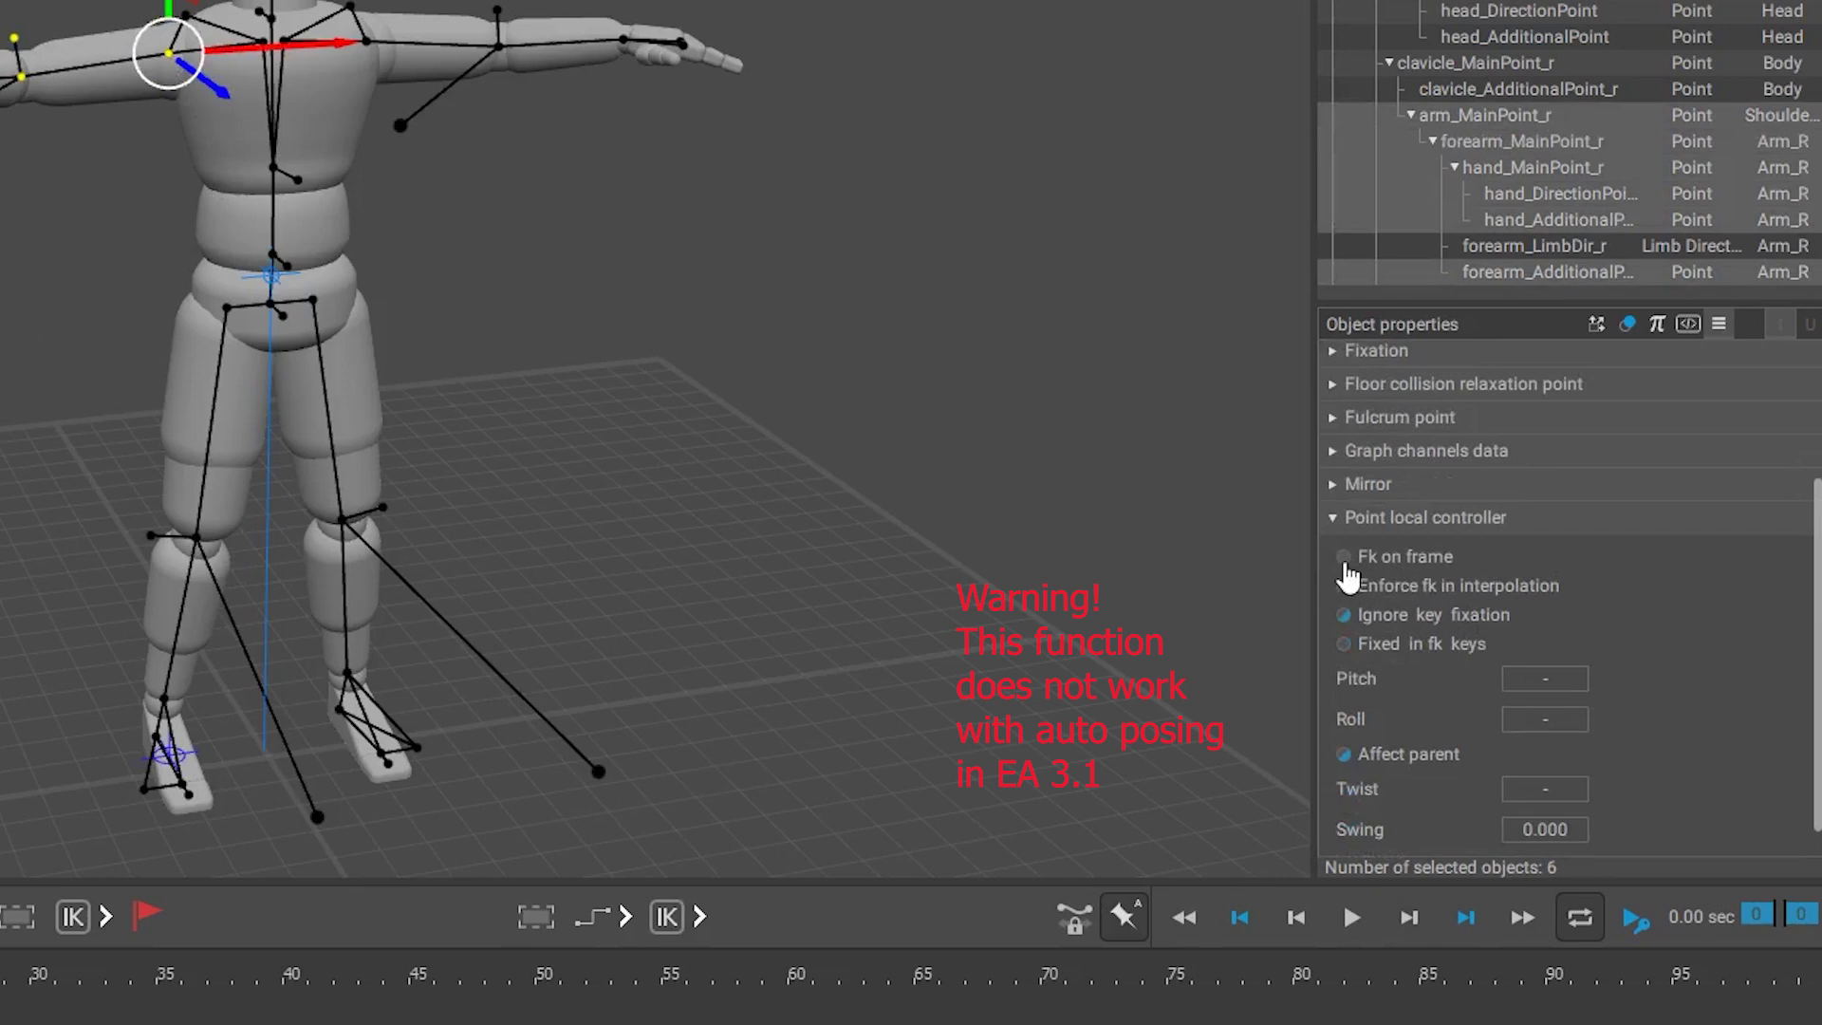
left_click(1344, 557)
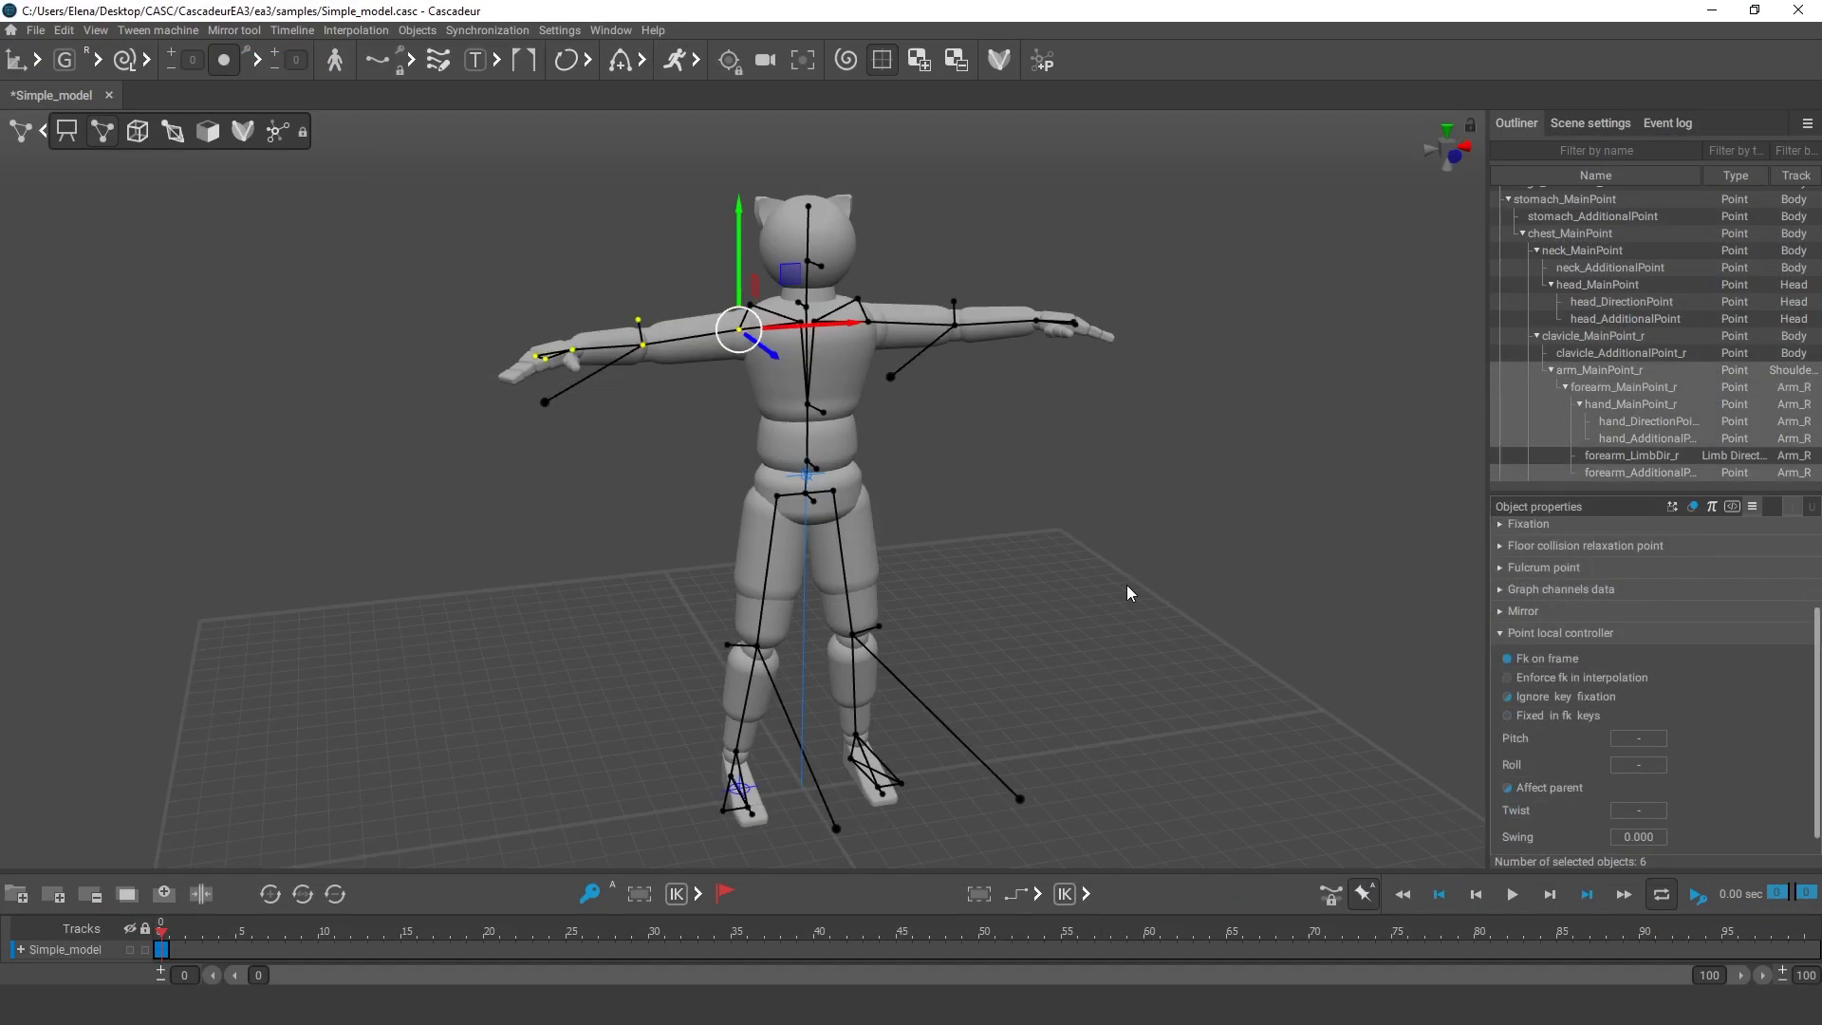
left_click(1126, 589)
Step: Try transforming the upper-body points from pelvis to head, undo the change and deselect them
left_click_drag(715, 195, 905, 527)
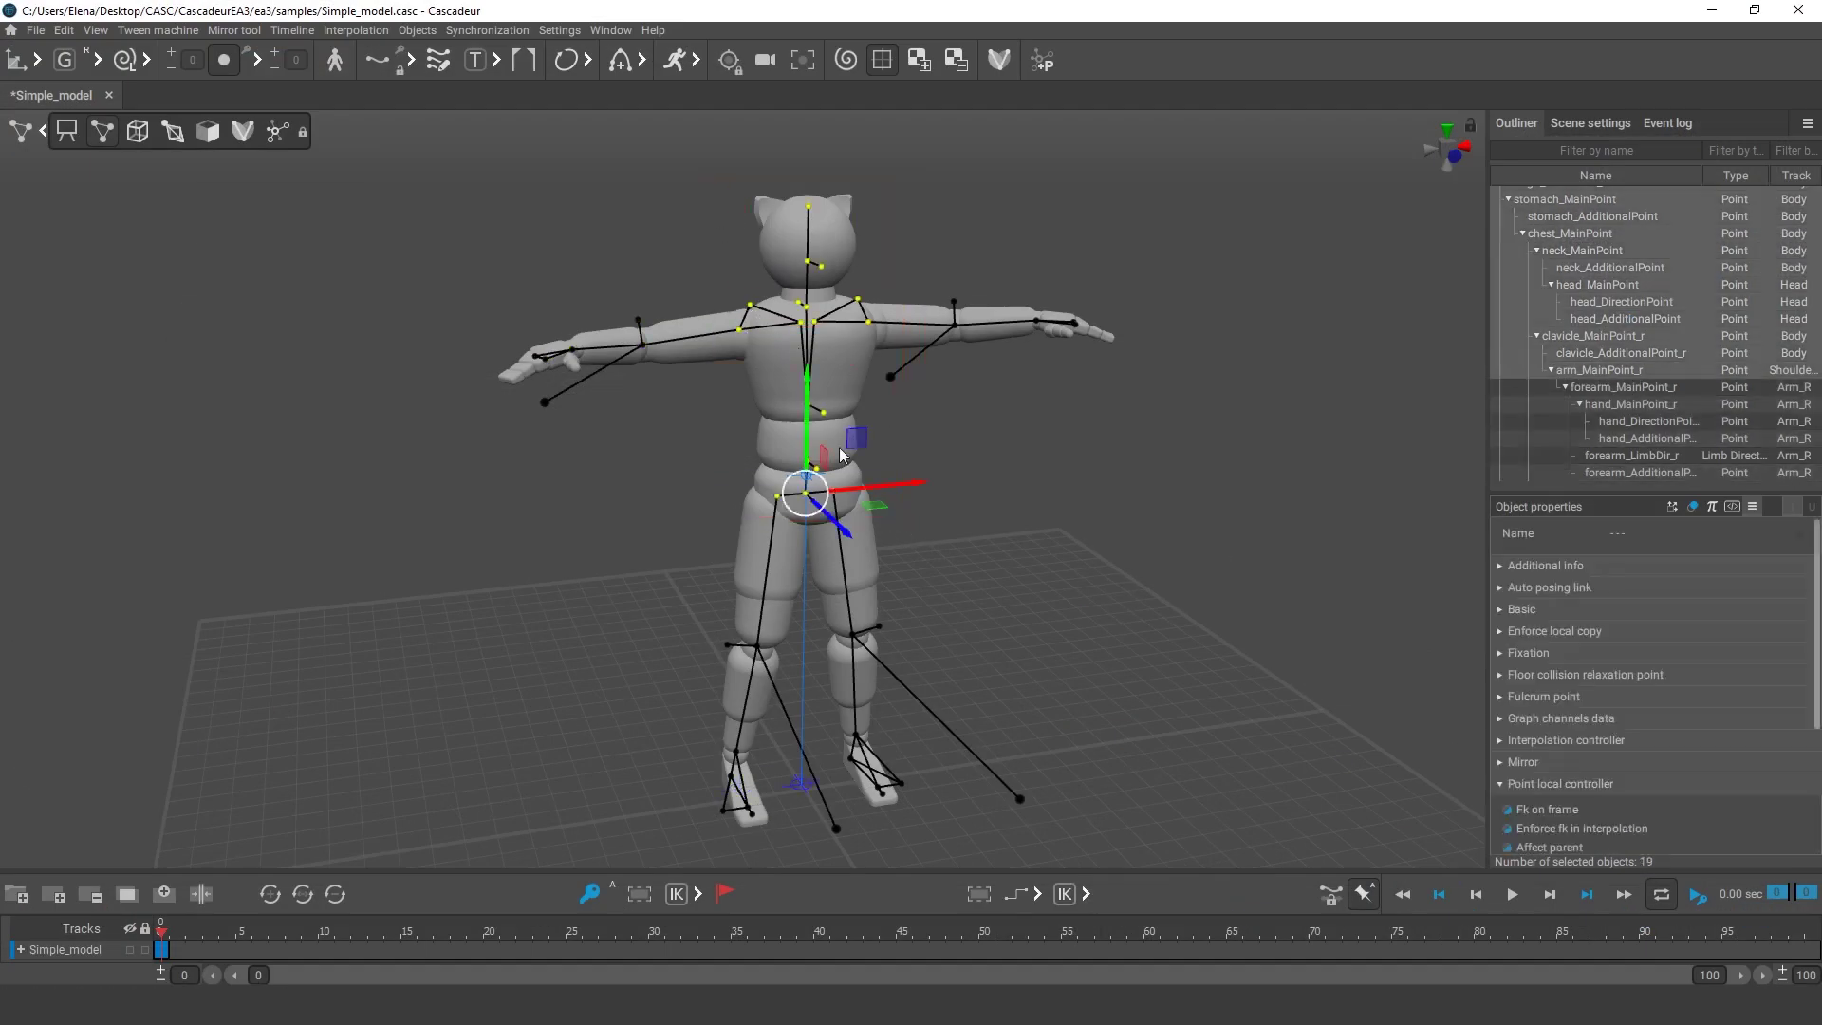
mouse_move(821, 463)
left_mouse_down()
mouse_move(807, 475)
mouse_move(826, 550)
mouse_move(750, 499)
mouse_move(850, 453)
mouse_move(812, 513)
mouse_move(807, 474)
left_mouse_up()
key("ctrl+z")
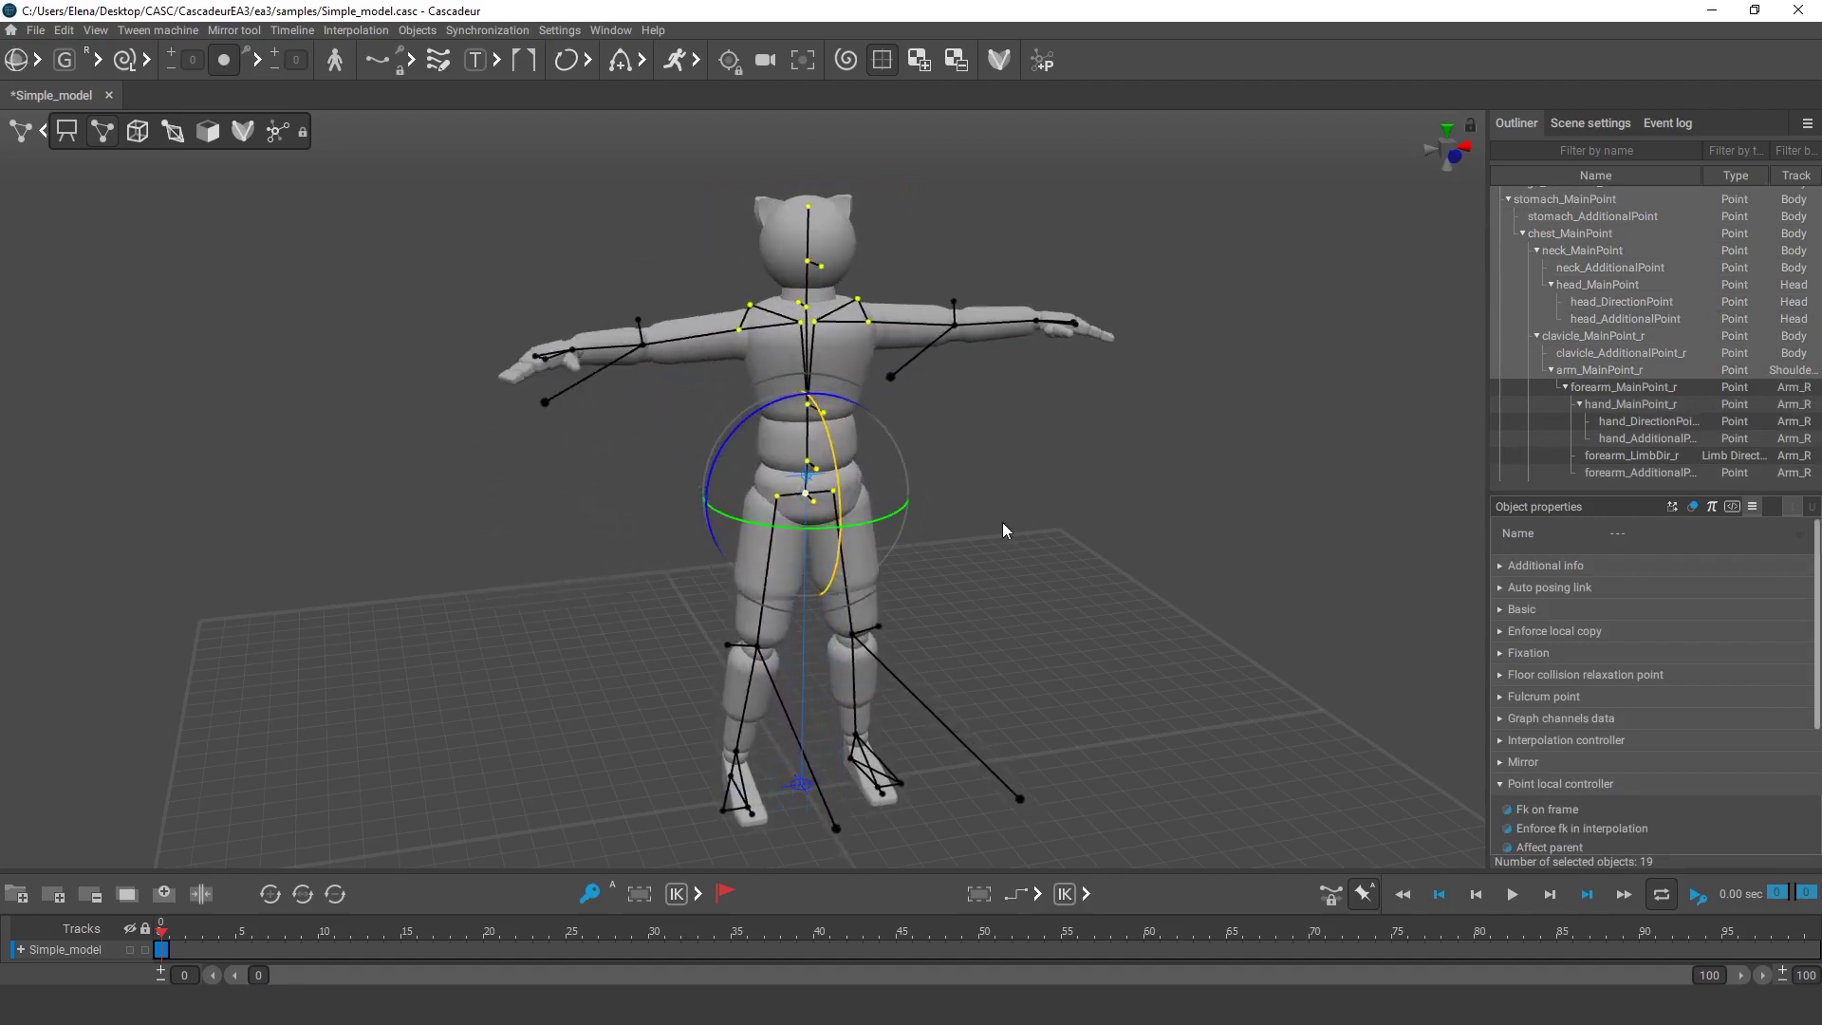
left_click(1003, 522)
Step: Check the left arm's point properties, test tilting the upper body about the pelvis, and undo the tilt
left_click(869, 327)
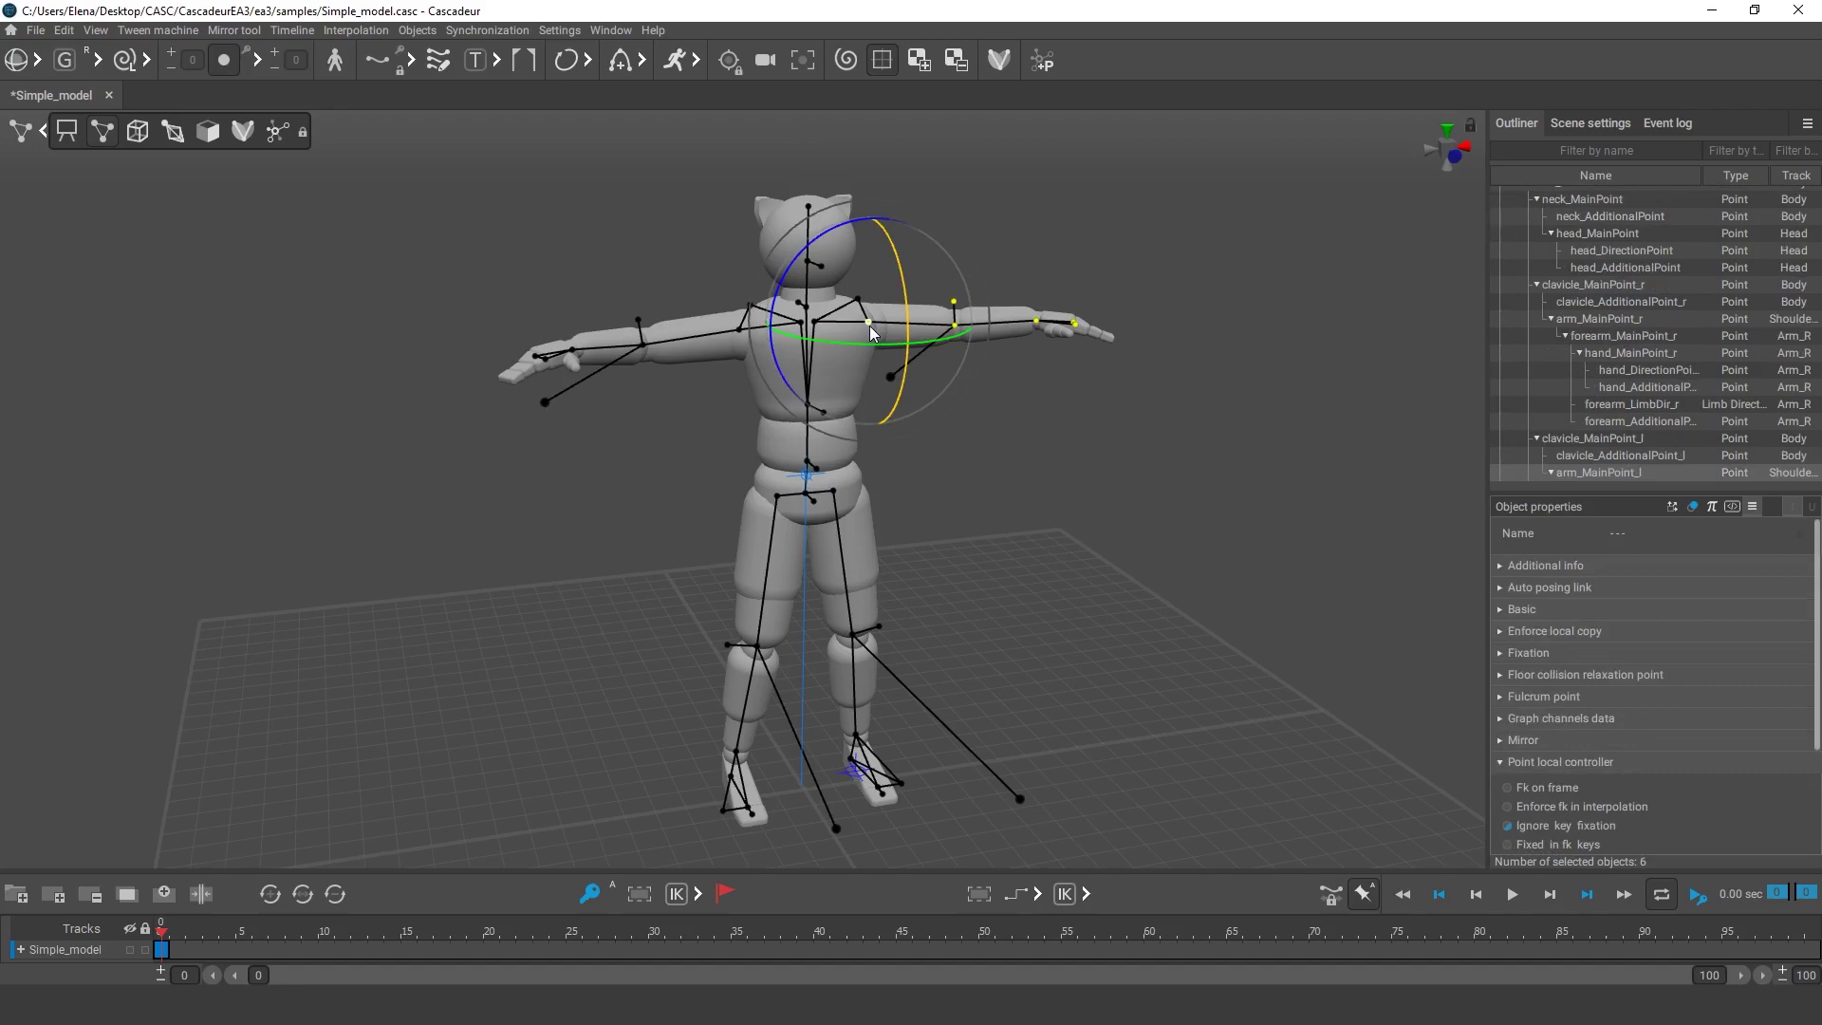
left_click(1167, 482)
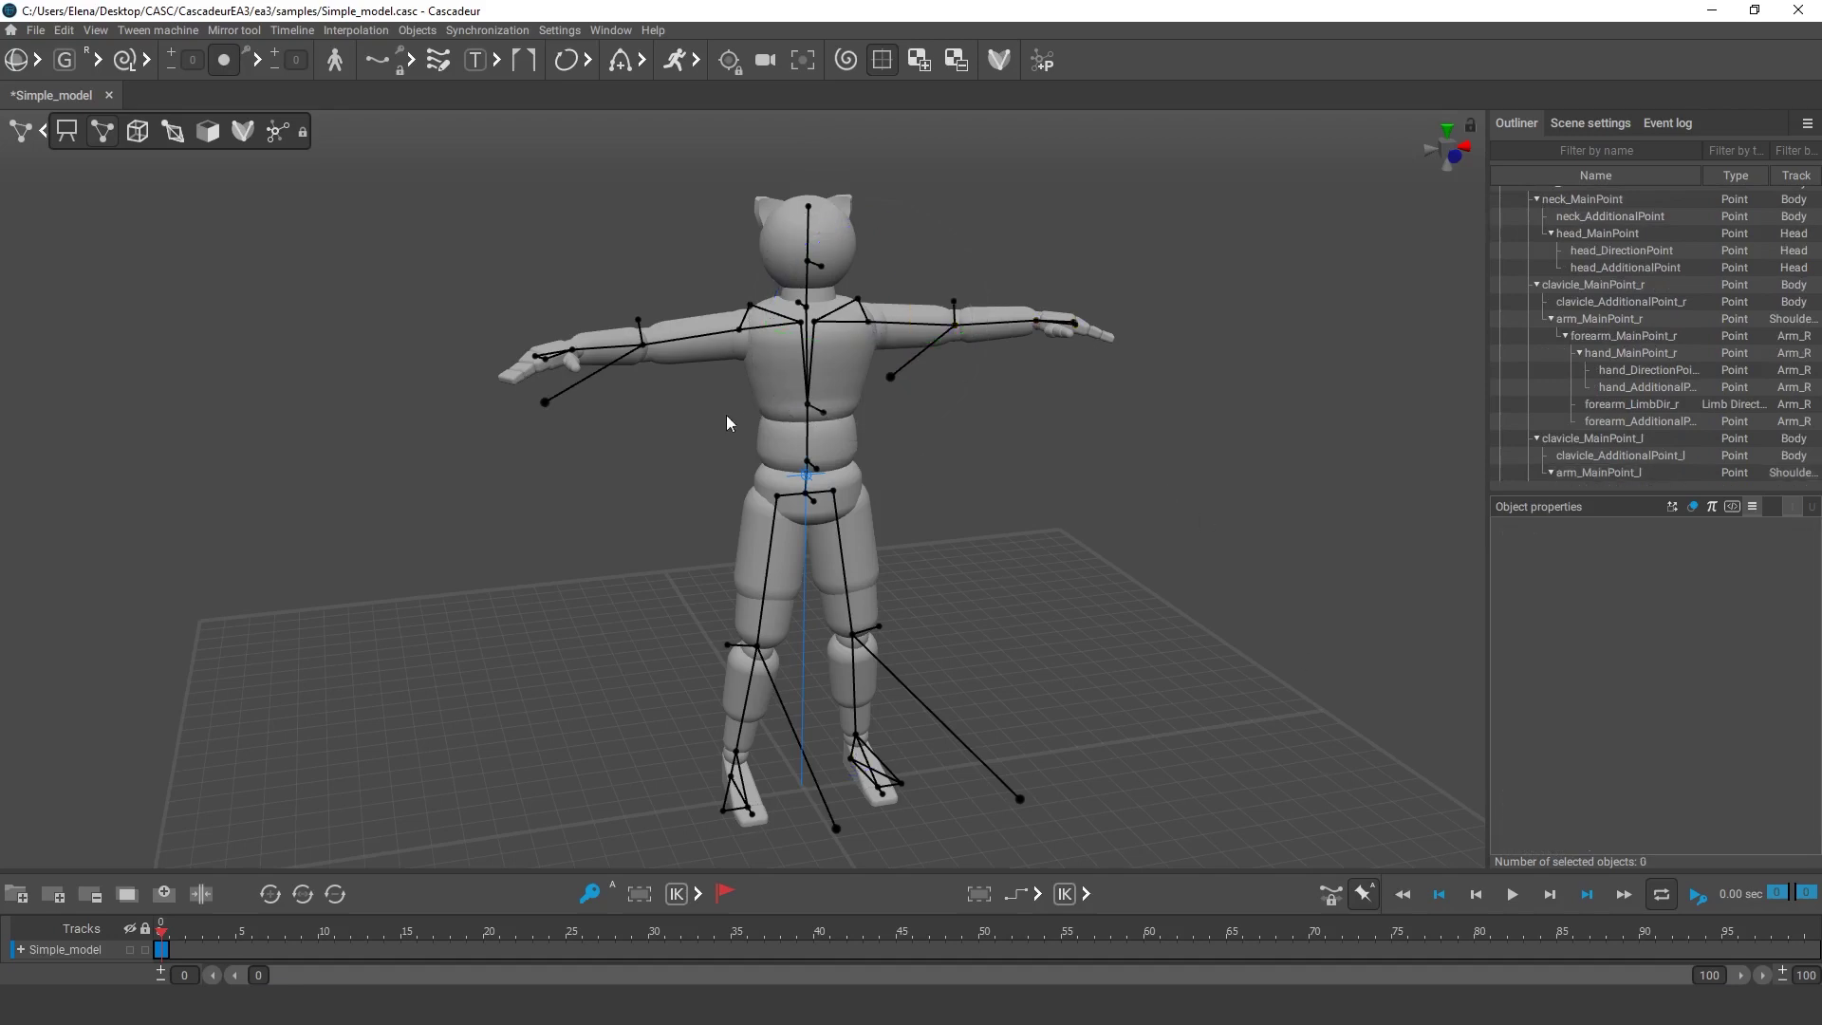
left_click_drag(724, 185, 869, 508)
left_click_drag(788, 452, 1006, 553)
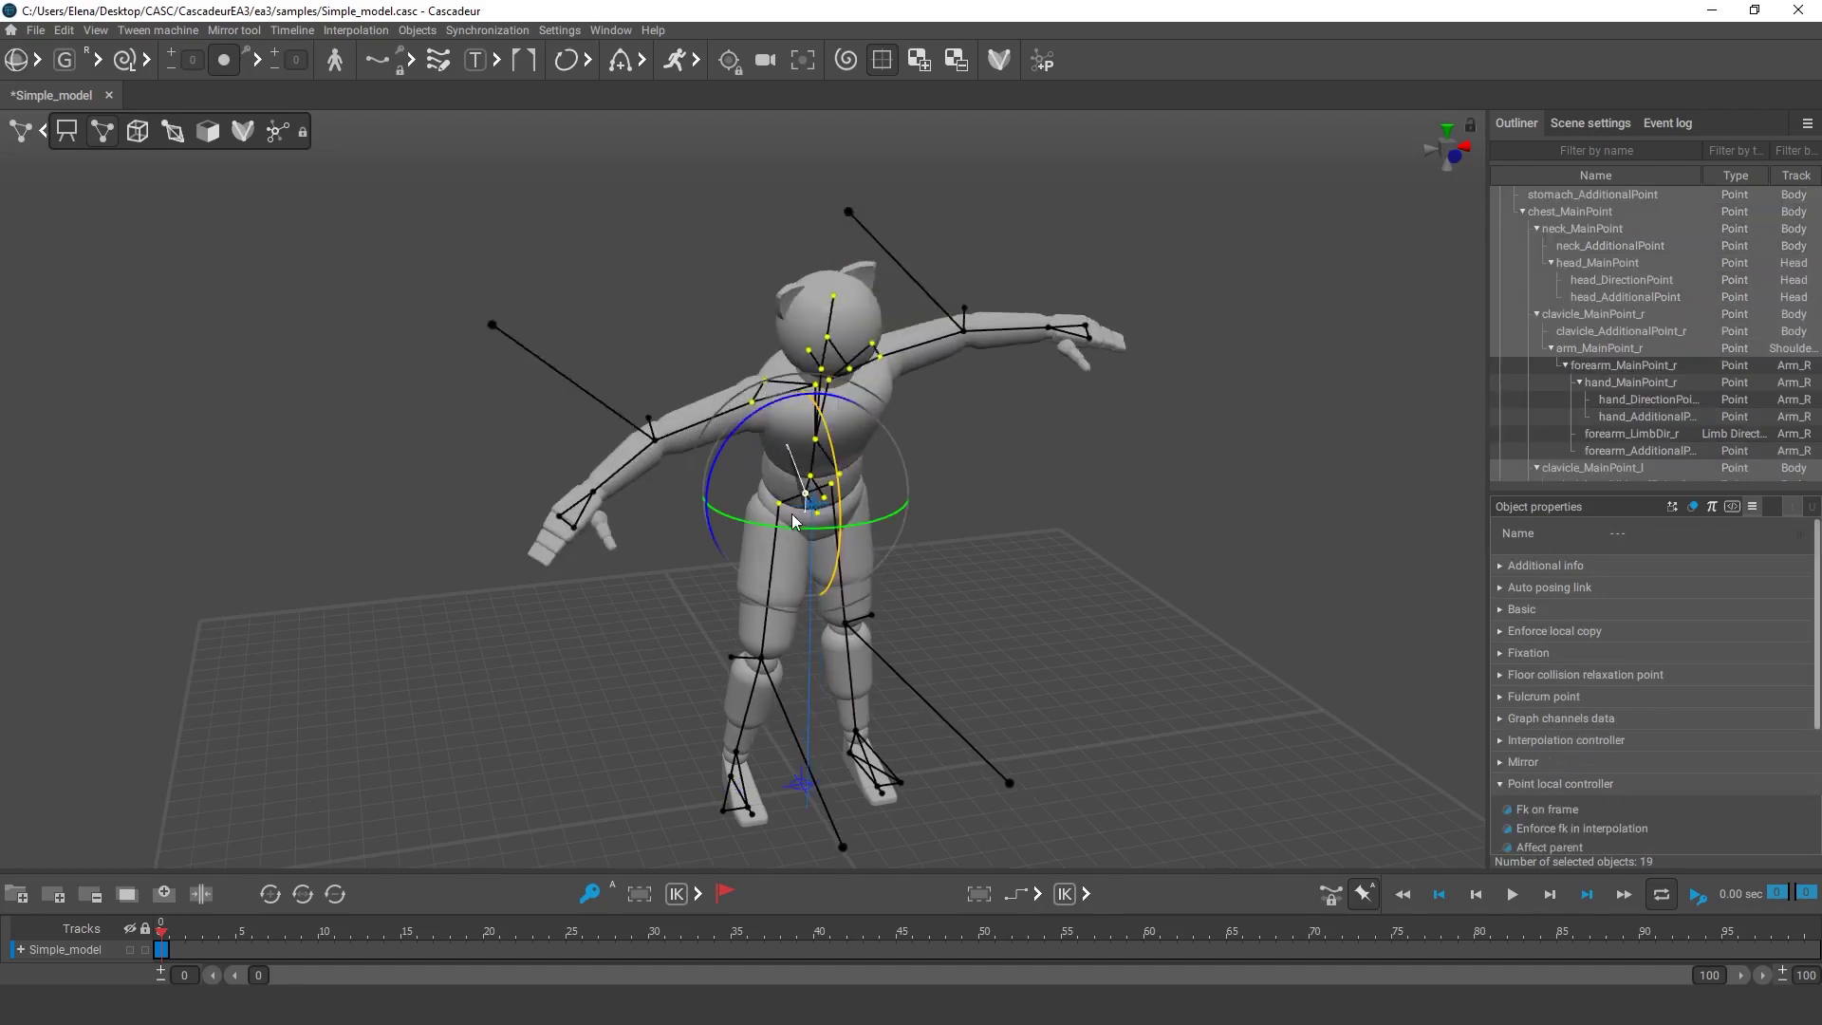
left_click_drag(791, 514, 775, 461)
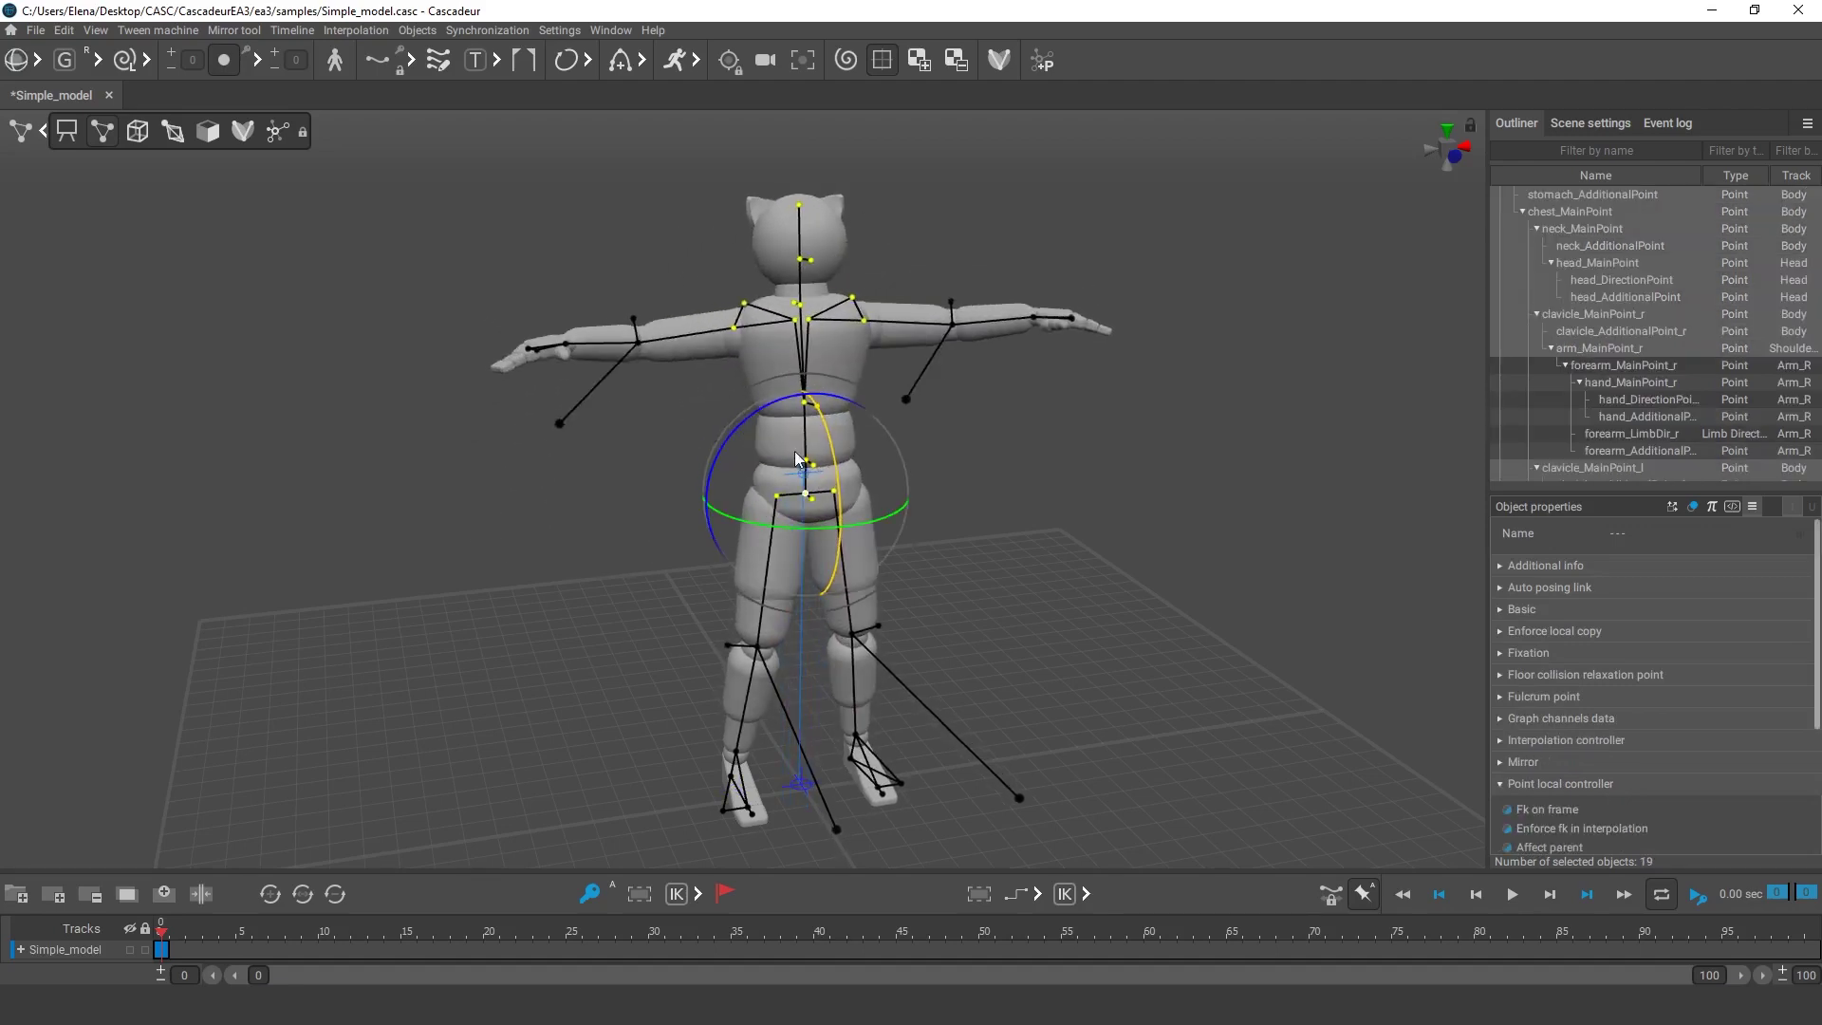
key("ctrl+z")
left_click(1012, 567)
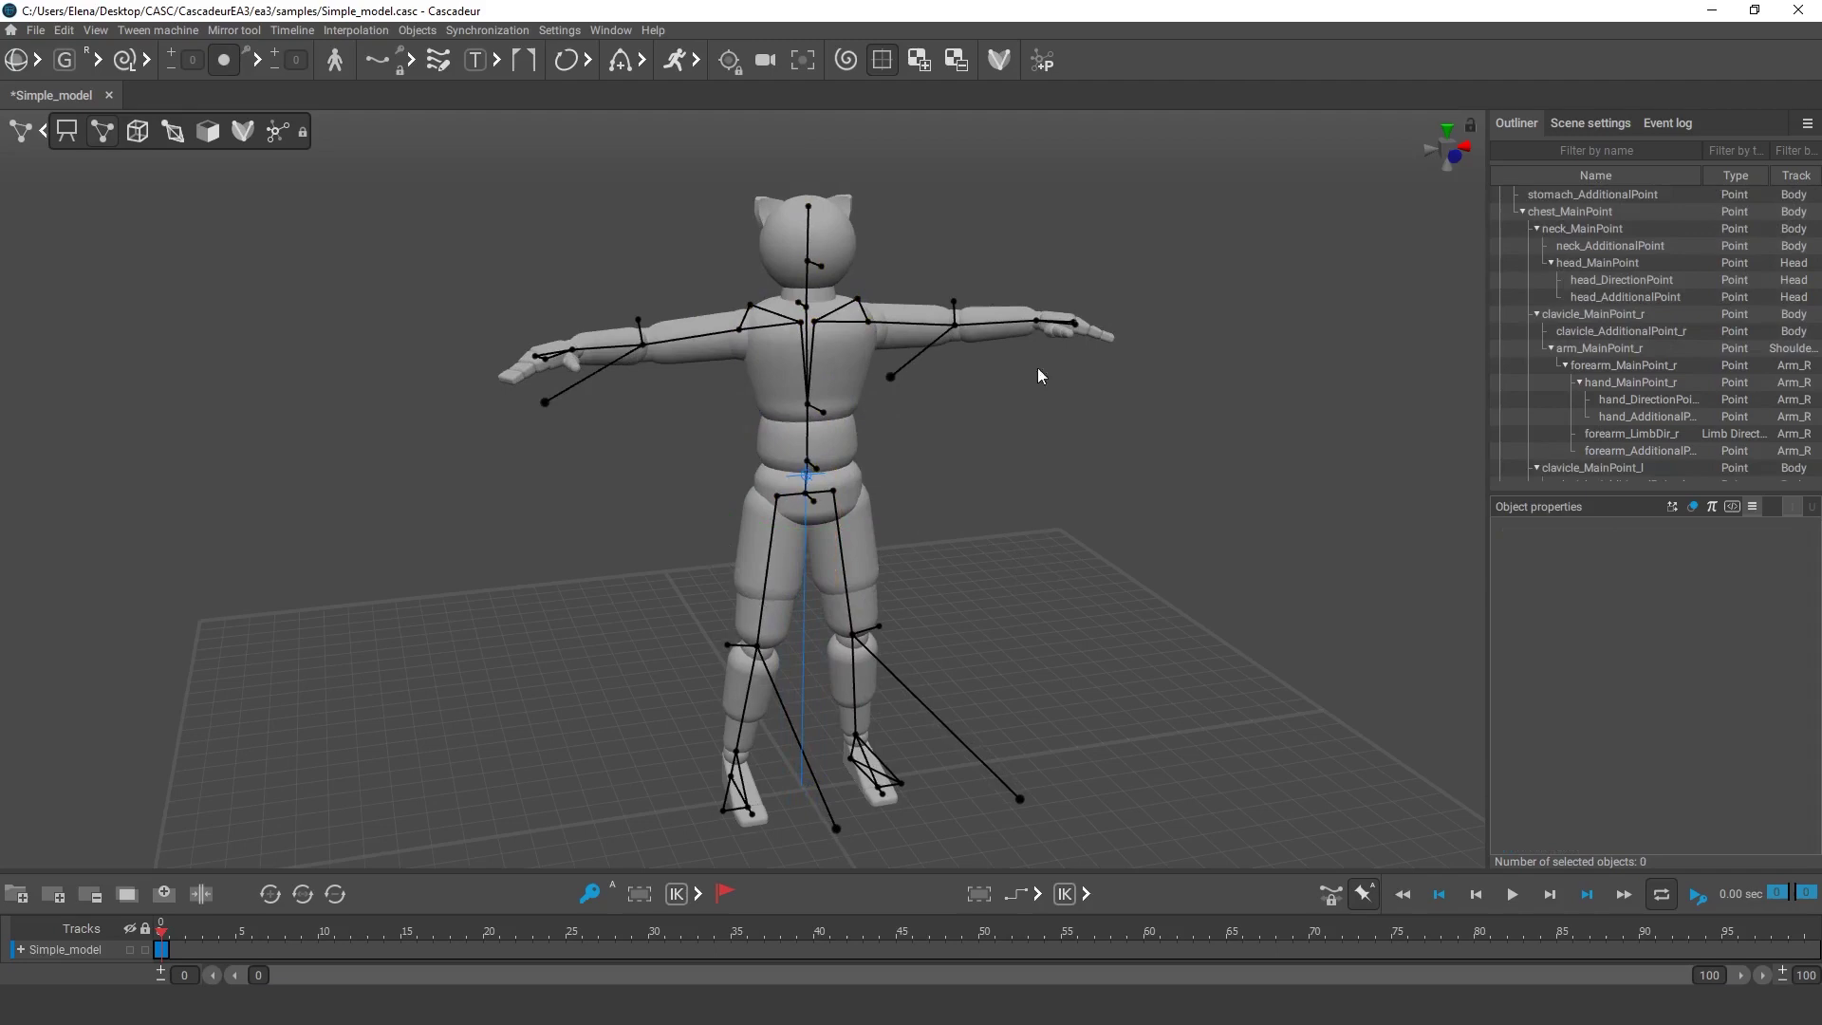
Step: Select both arms' points and joints from the clavicles outward, hide them, and return to point display mode
double_click(799, 328, "shift")
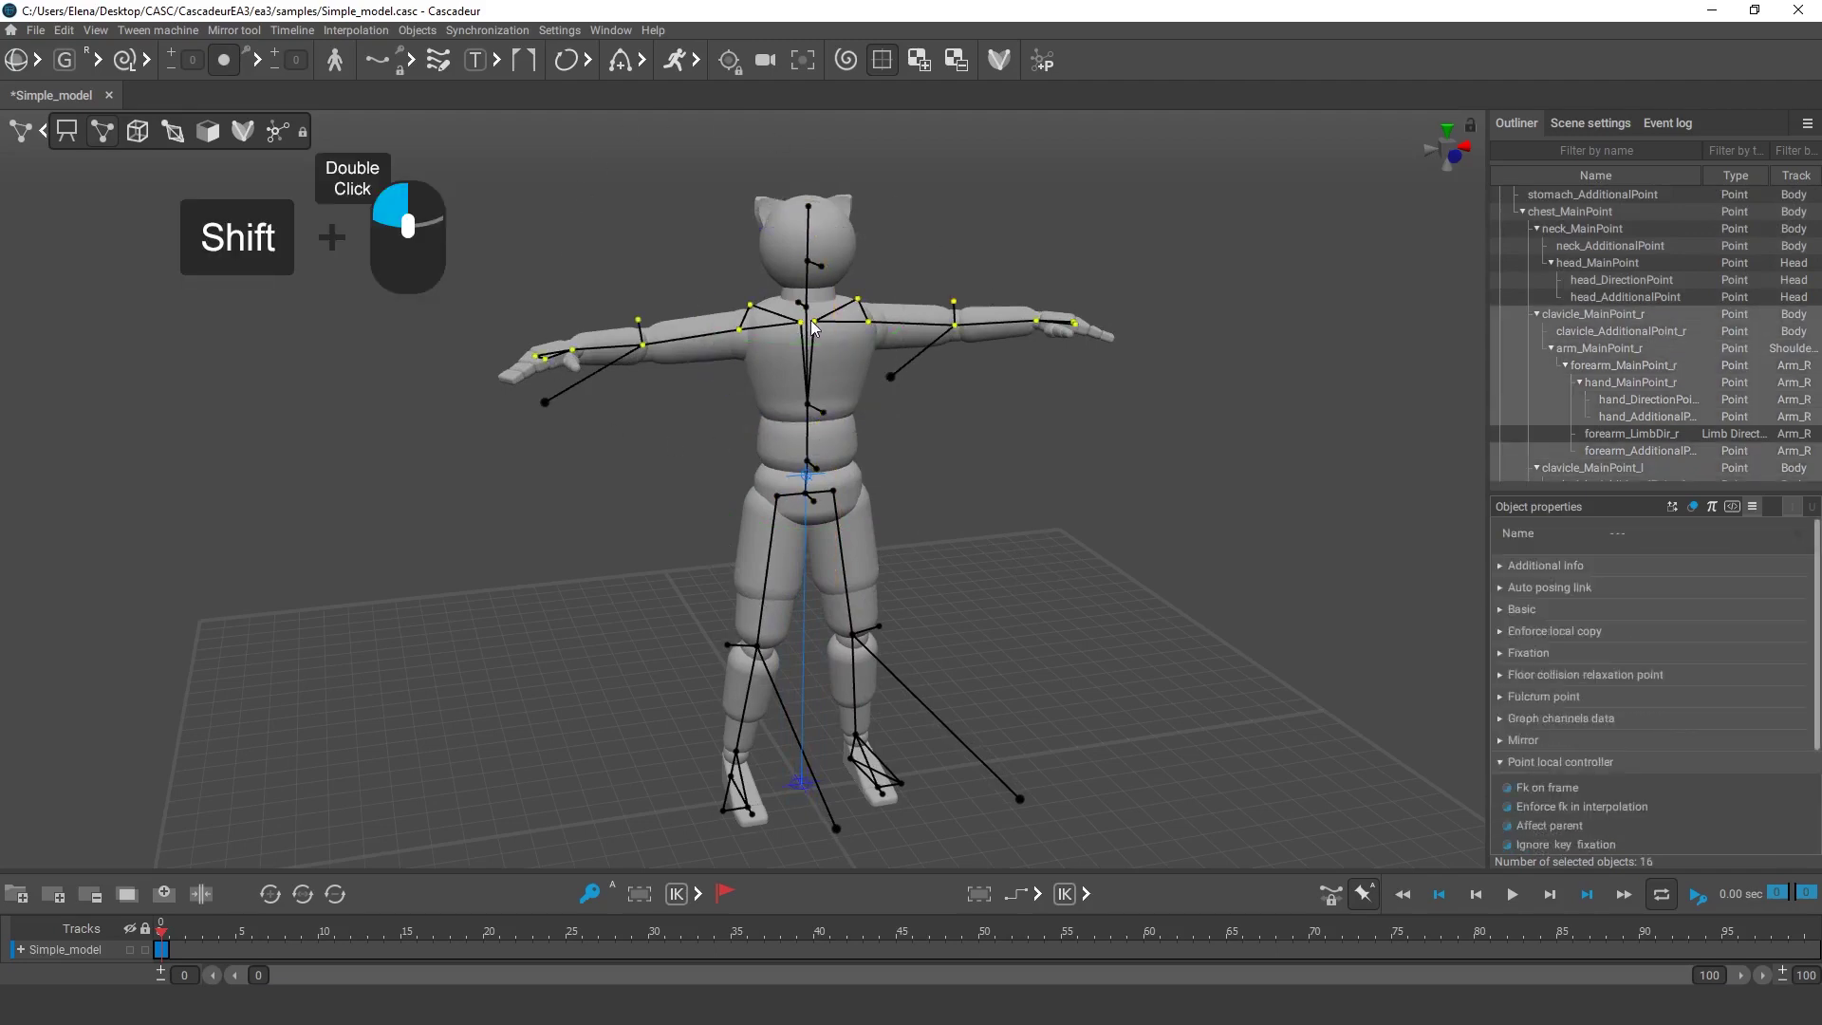
key("v")
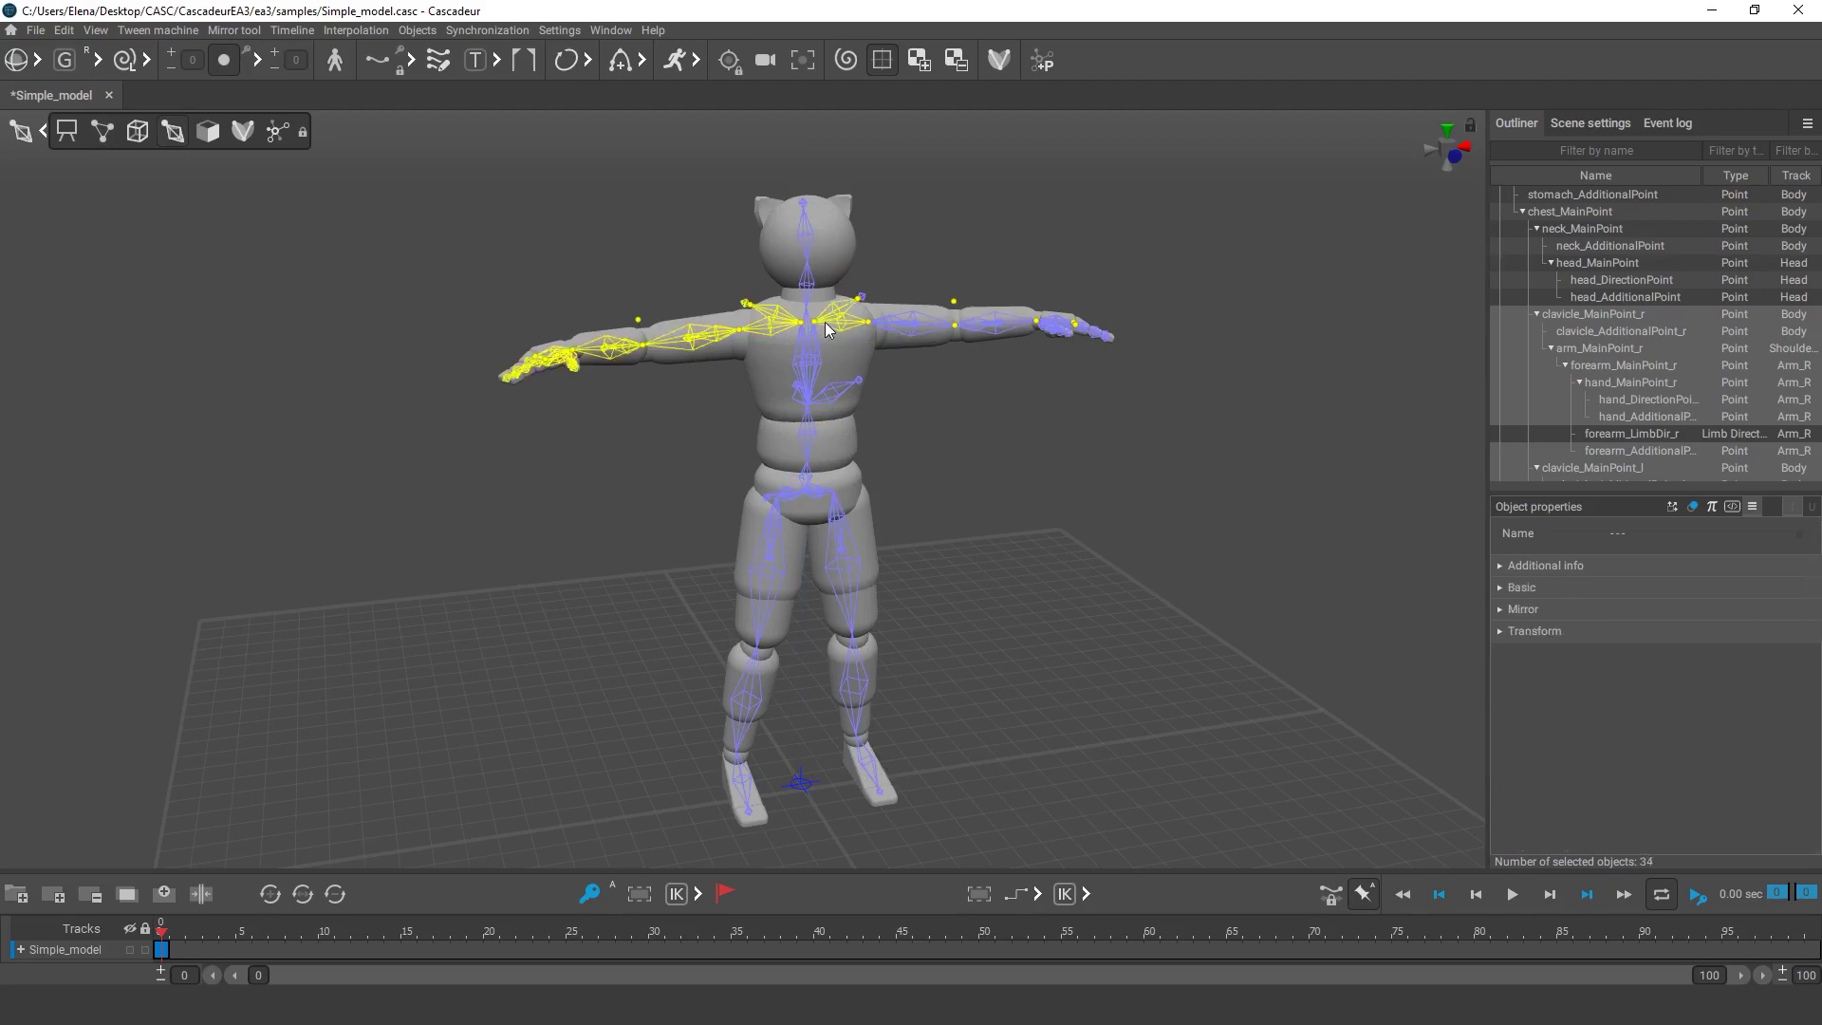
key("v")
left_click(702, 447)
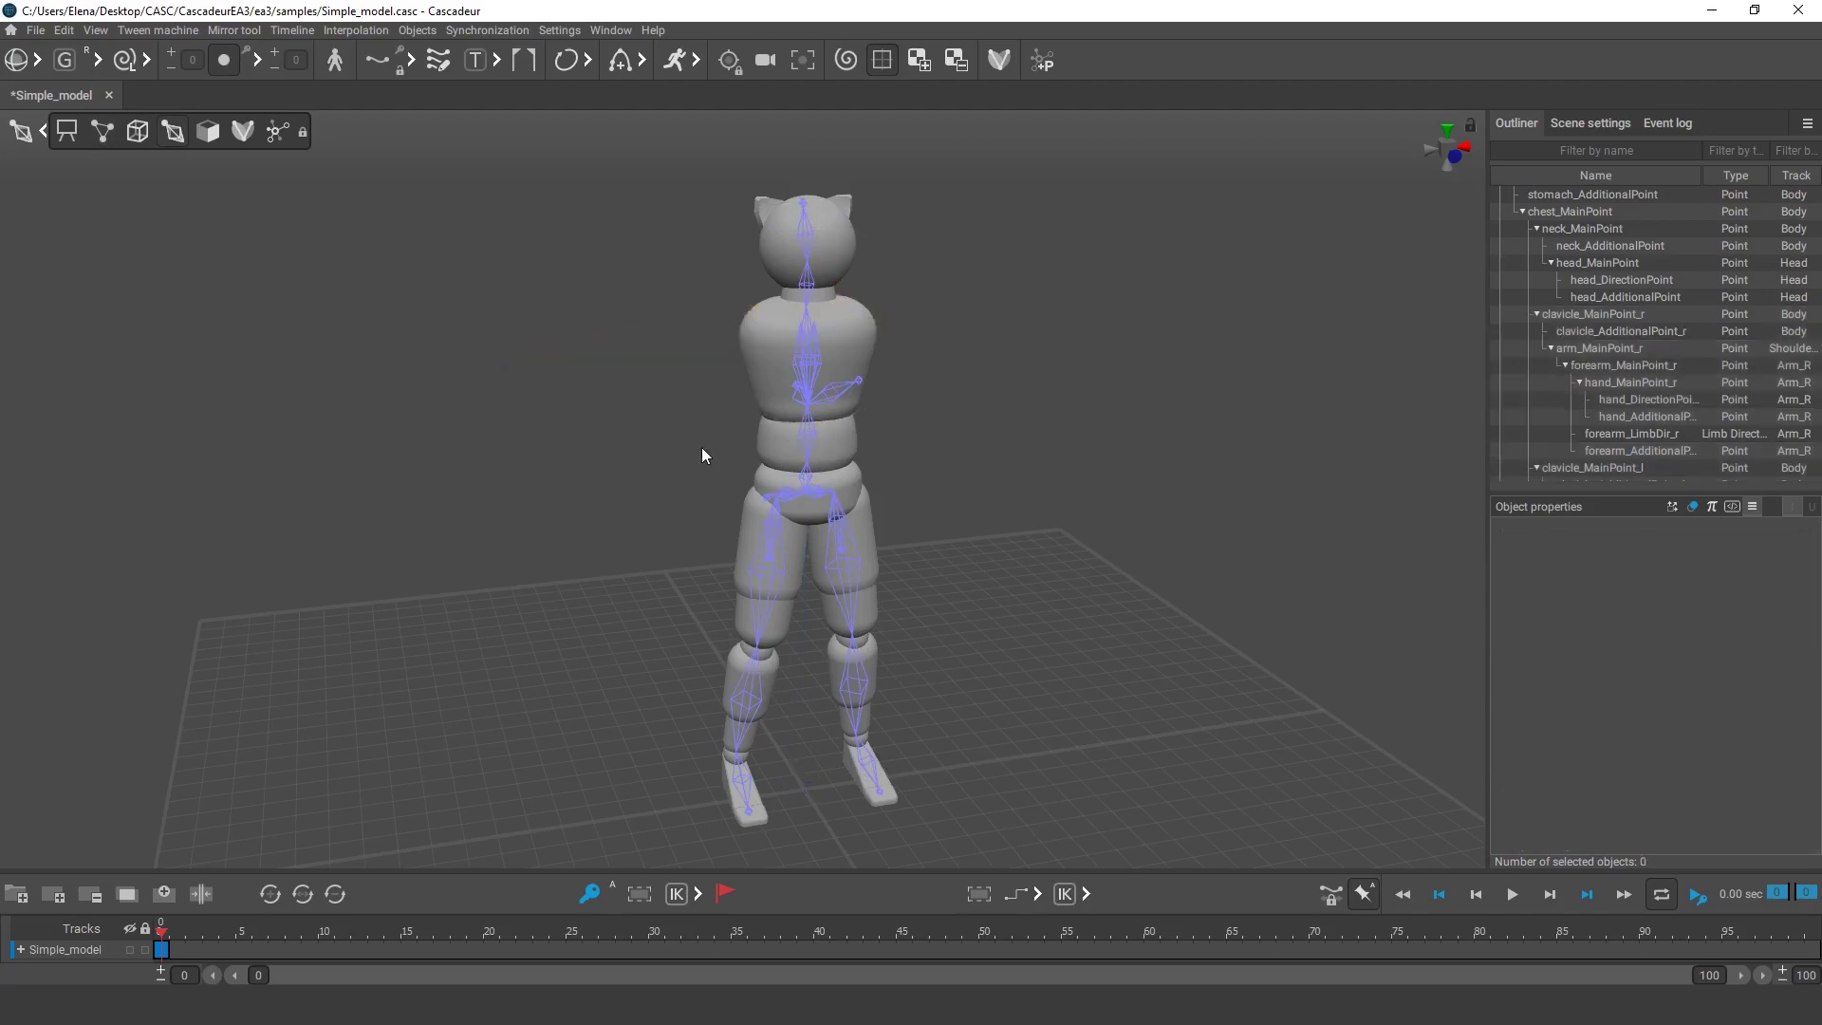
key("v")
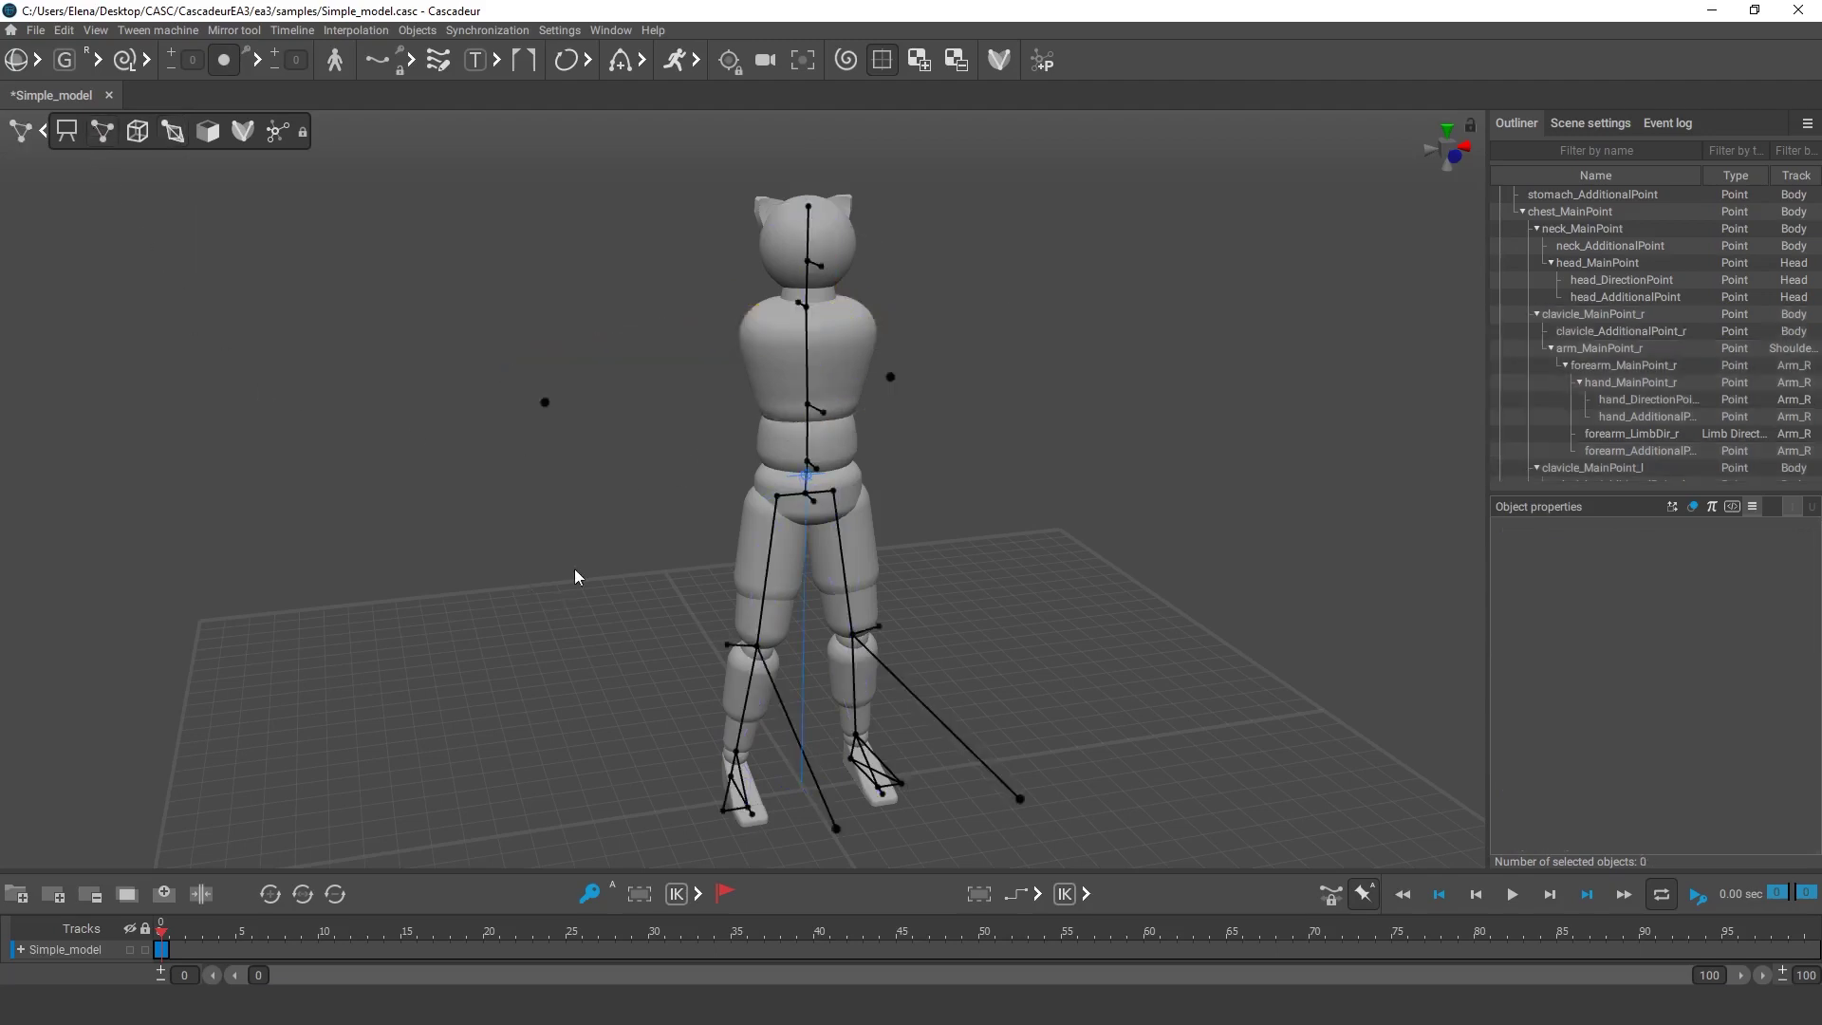
Step: Hide the two remaining forearm direction points beside the torso
left_click(547, 402)
key("Delete")
left_click(892, 378)
key("Delete")
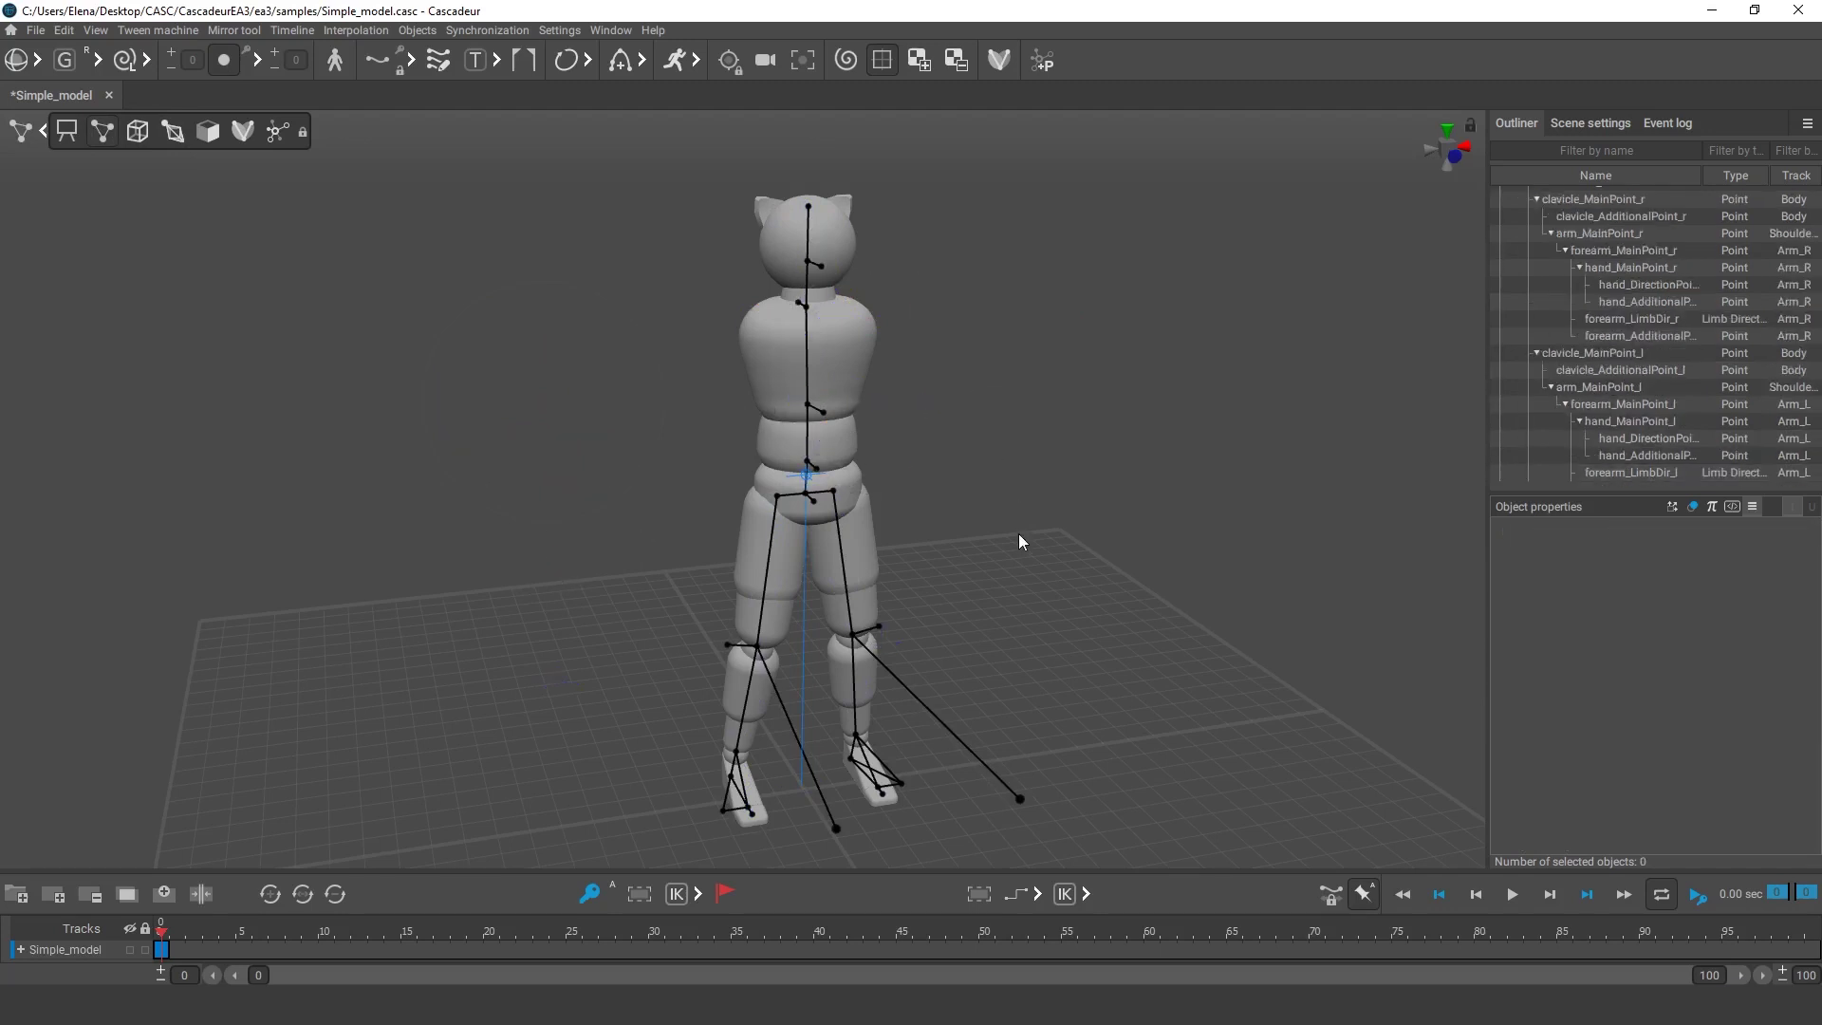
Step: Add a cube object to the scene and deselect it
right_click_drag(465, 625, 640, 625)
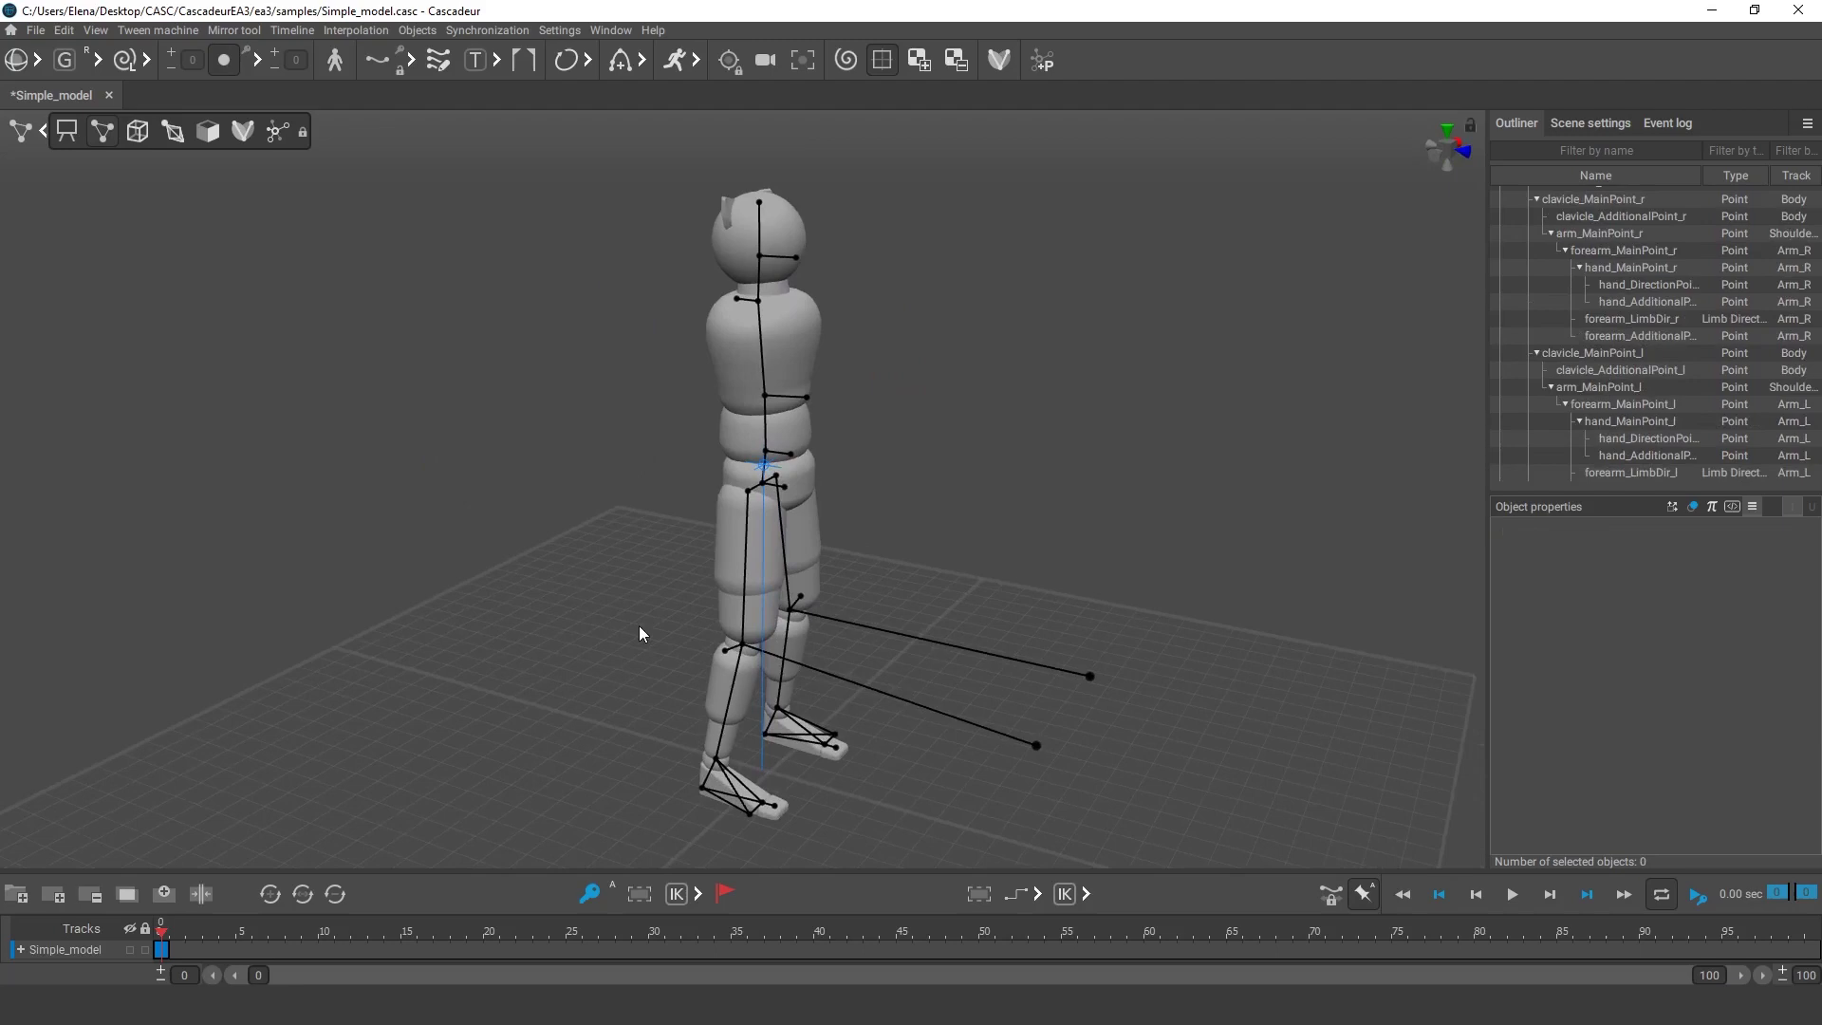
left_click(418, 32)
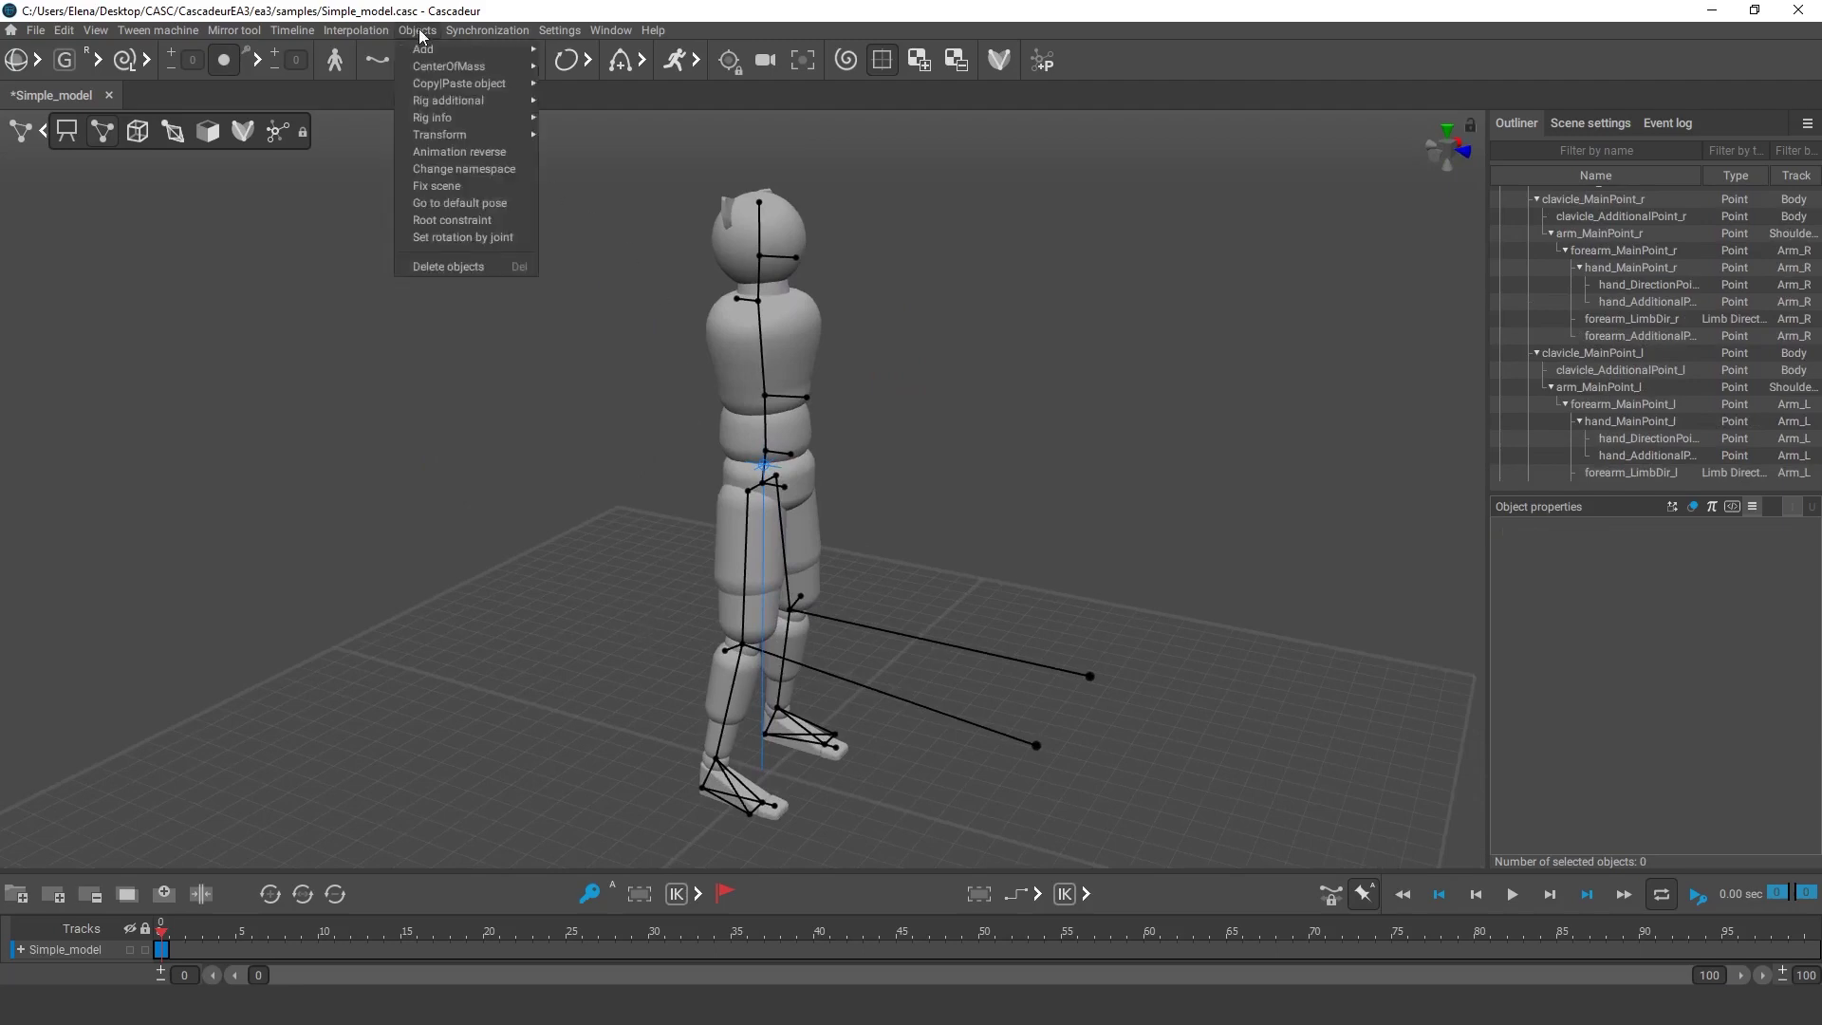
mouse_move(424, 54)
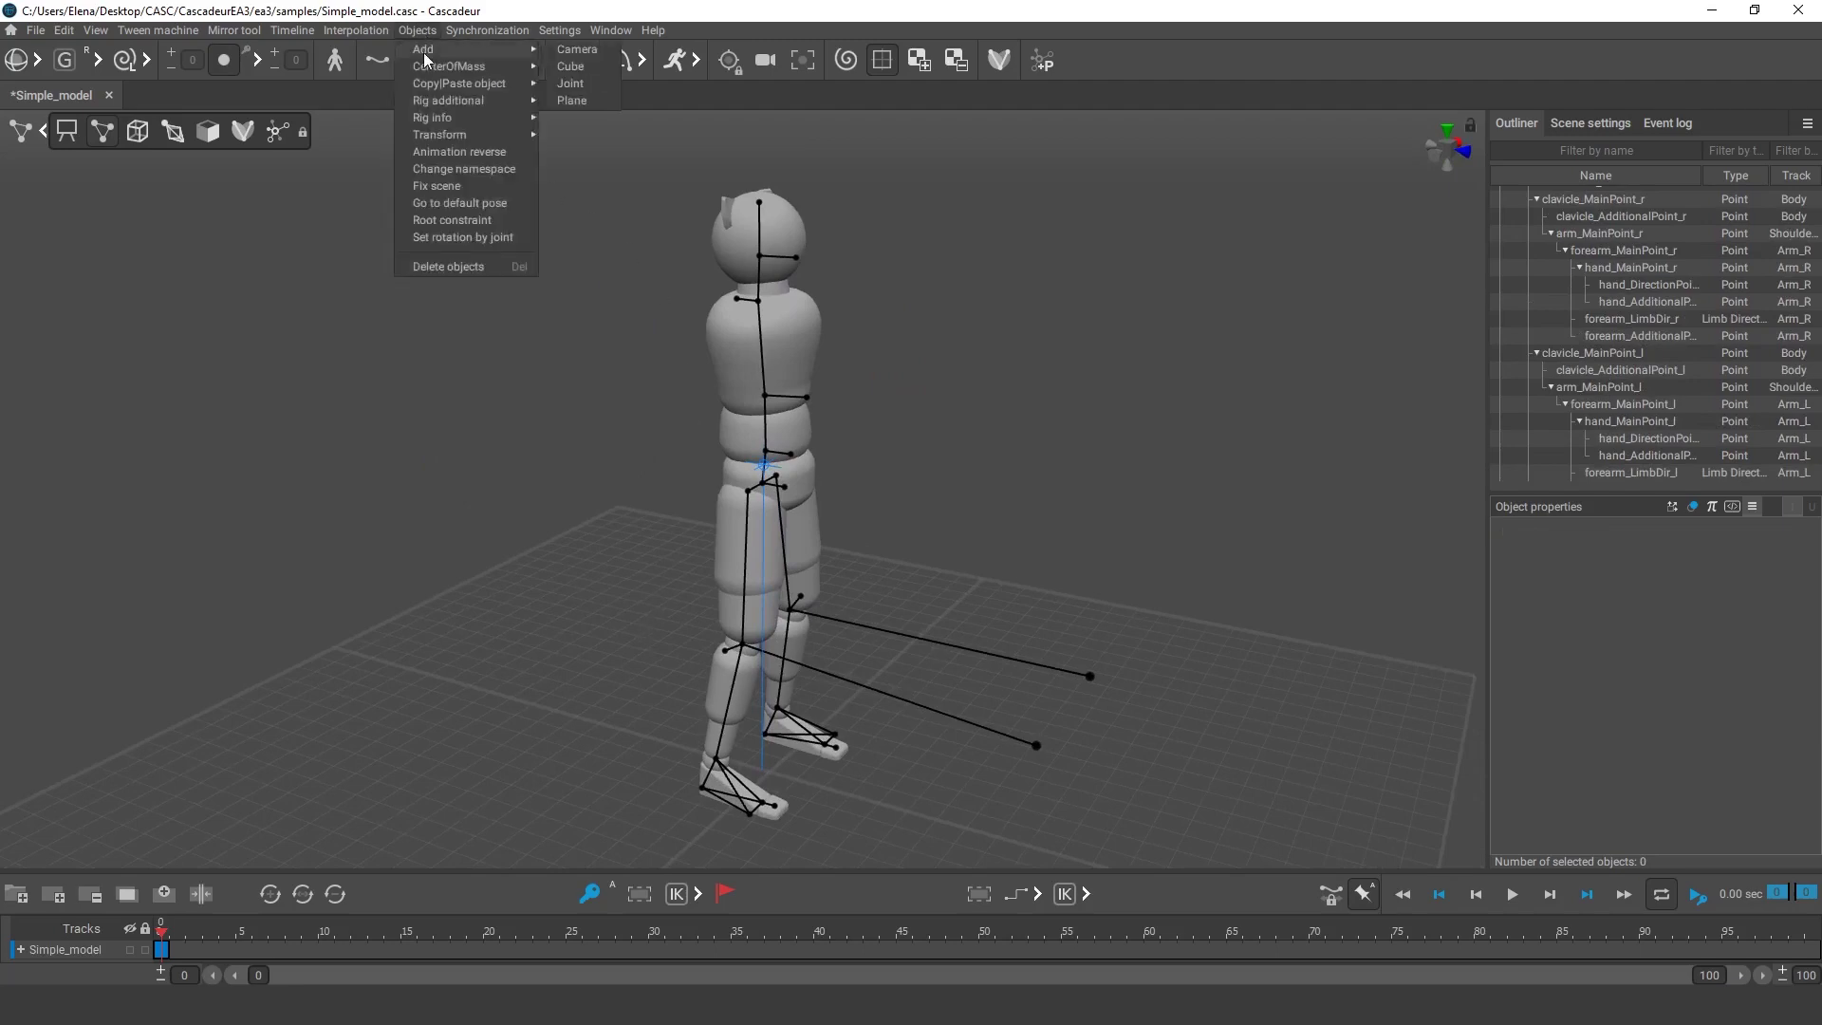
left_click(579, 66)
scroll(896, 513, "down", 1)
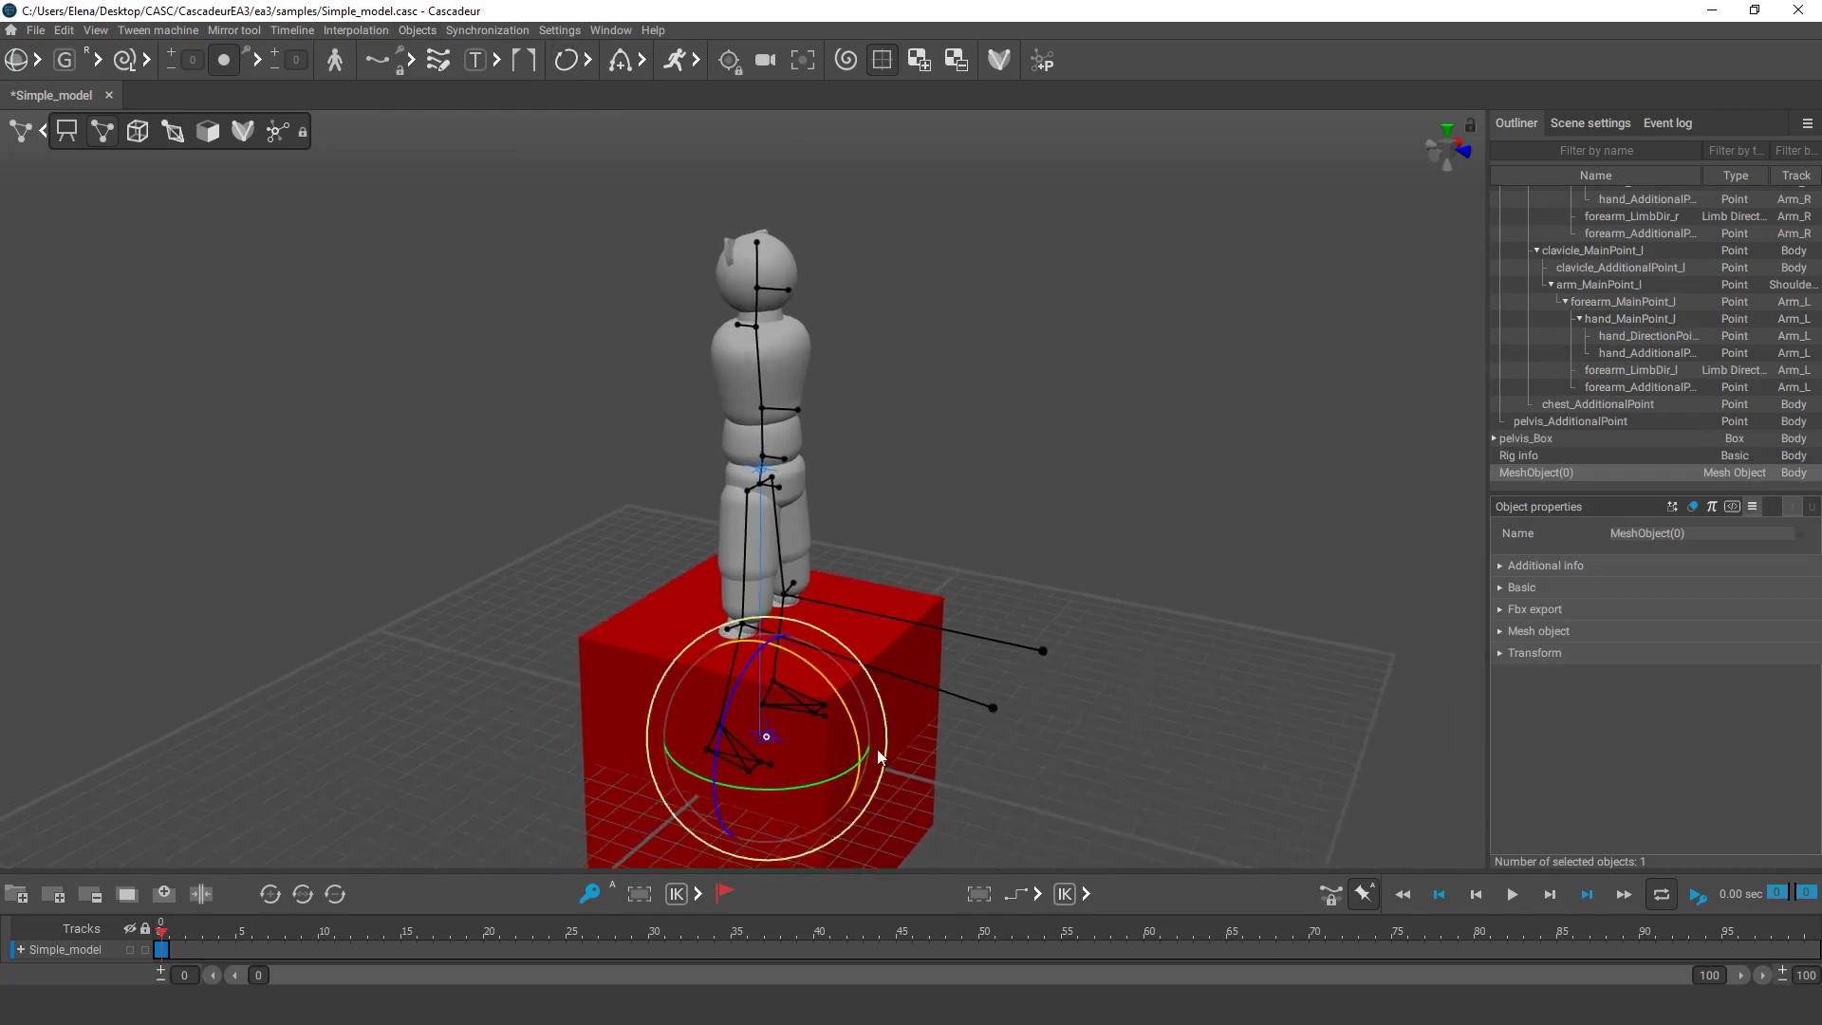
middle_click_drag(879, 756, 963, 617)
left_click(1044, 696)
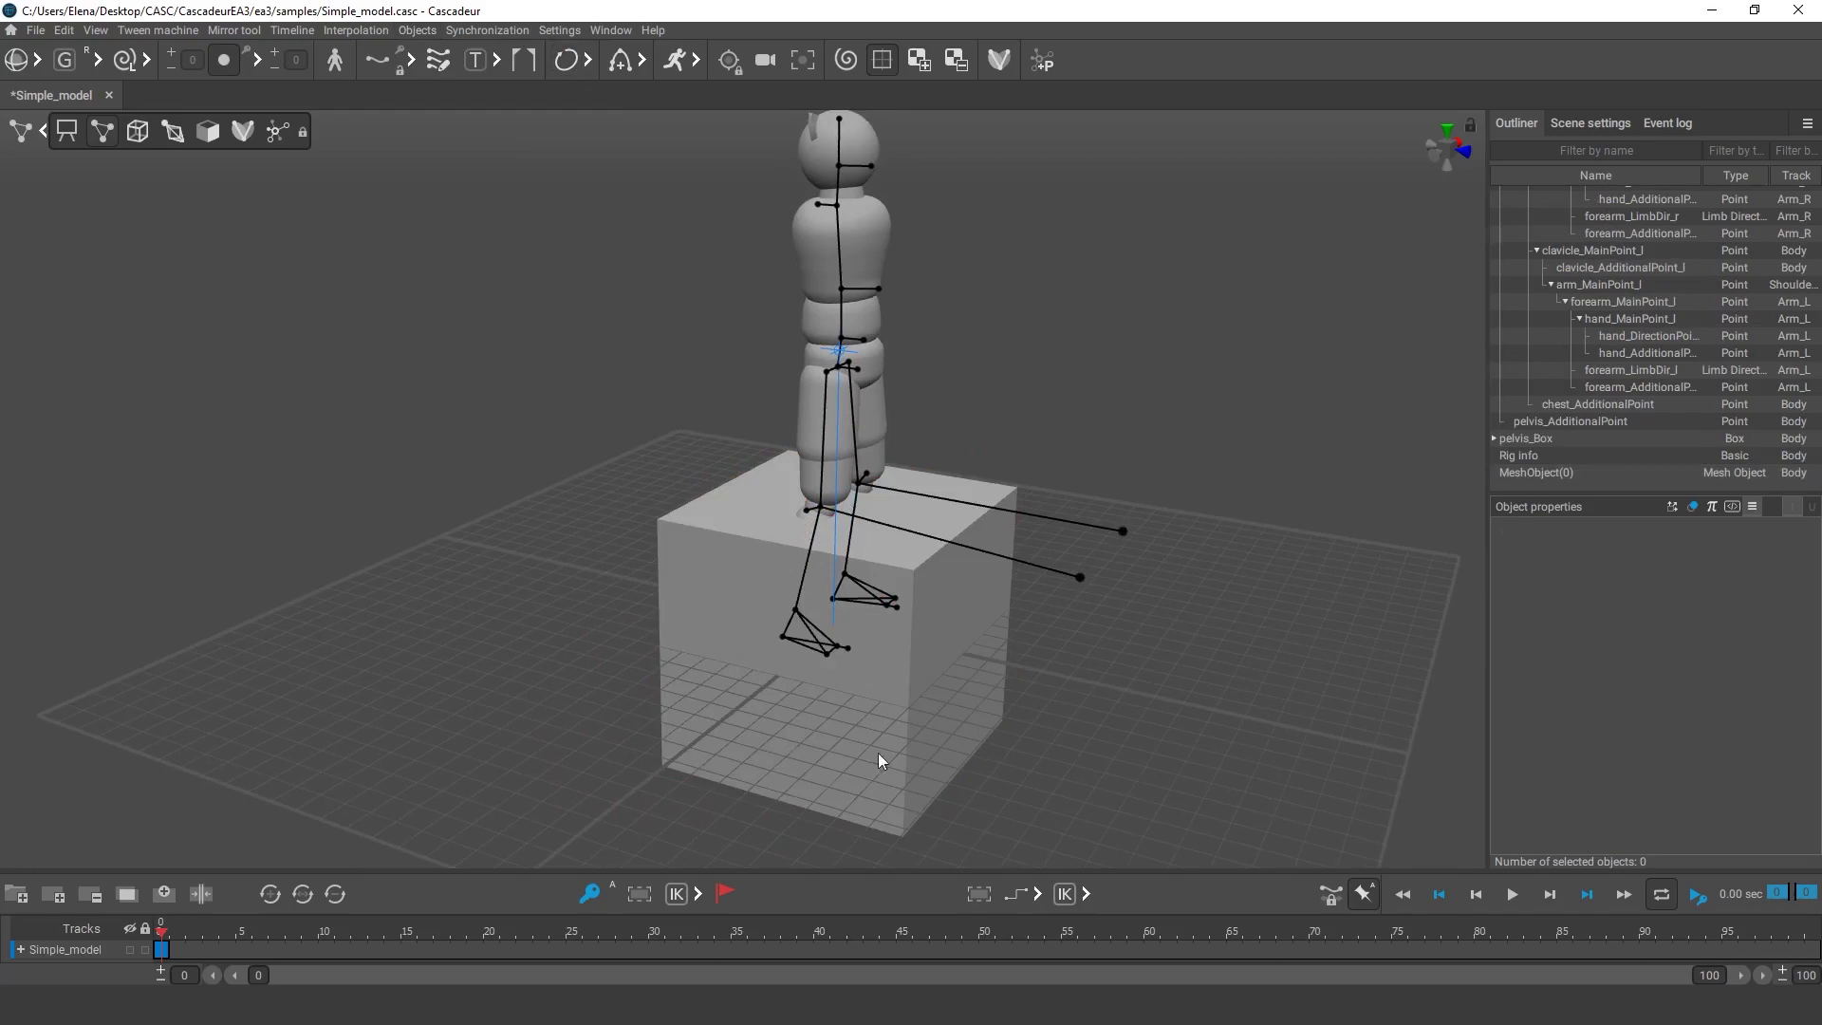
Step: In mesh mode, select the cube, move it out behind the character, and raise it towards floor level just behind the legs
mouse_move(879, 753)
left_mouse_down("alt")
mouse_move(817, 771)
mouse_move(859, 761)
left_mouse_up("alt")
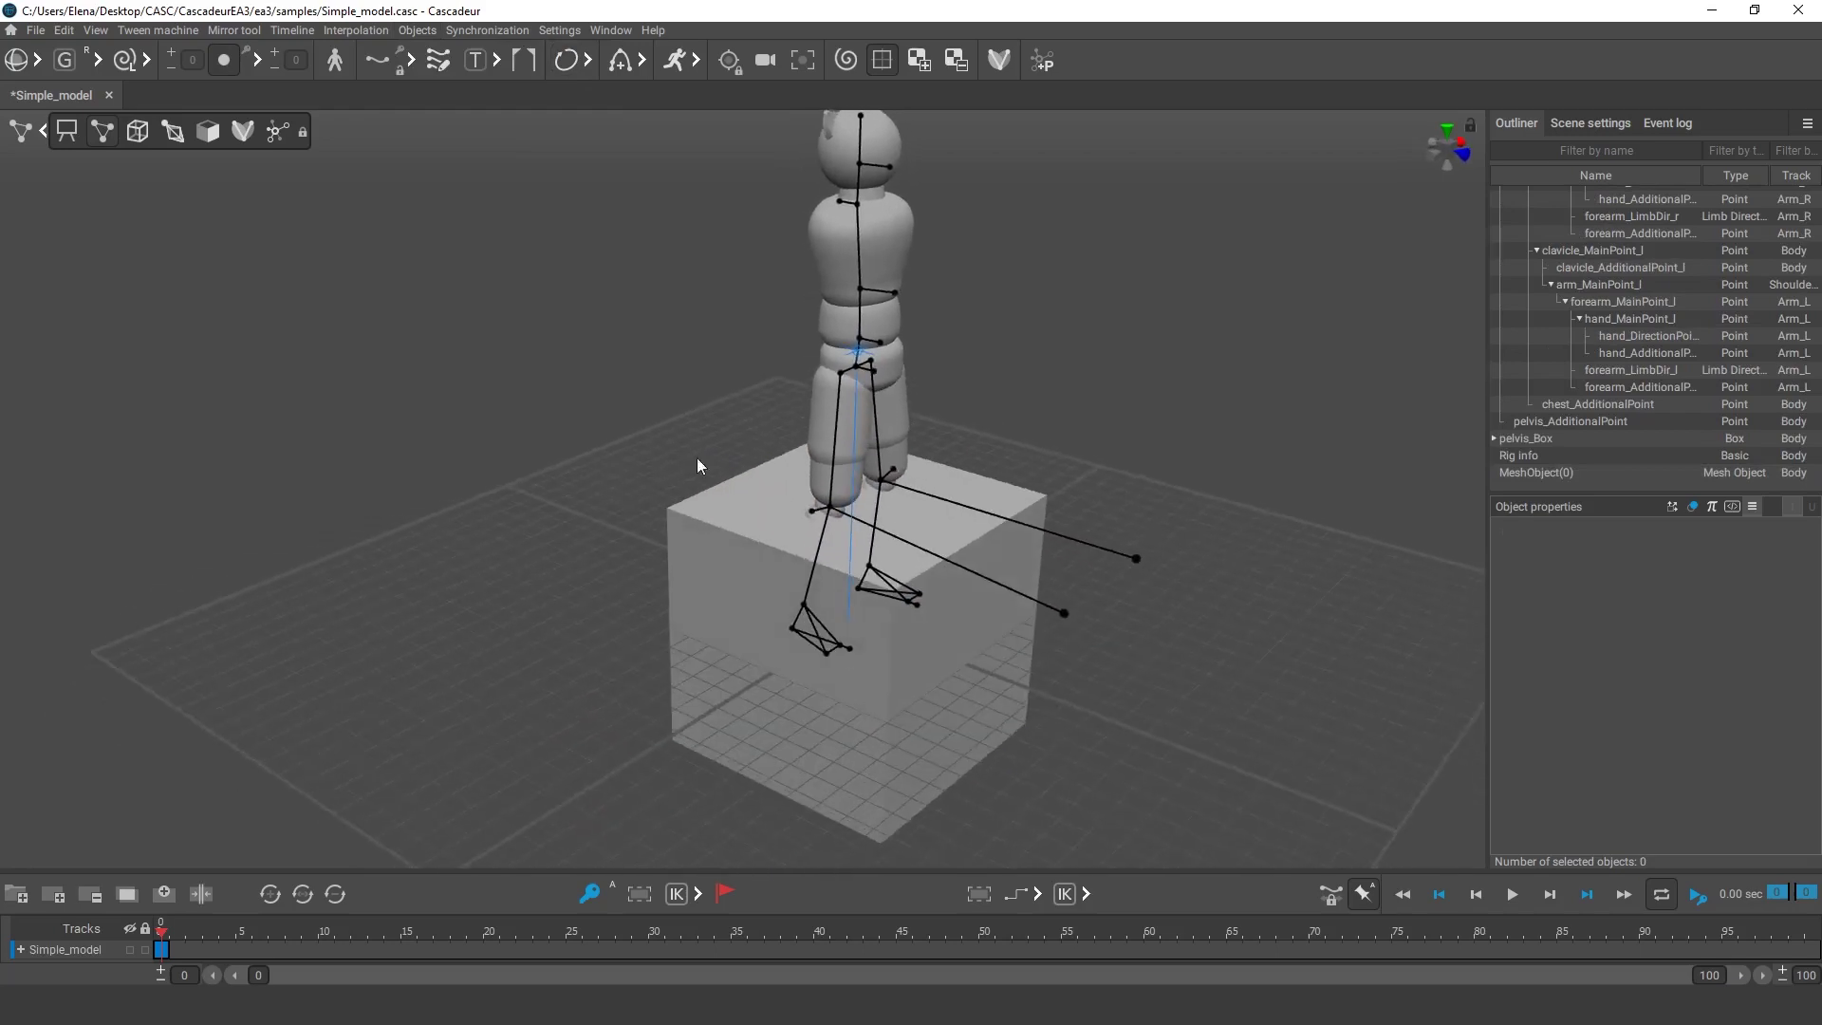
left_click(174, 135)
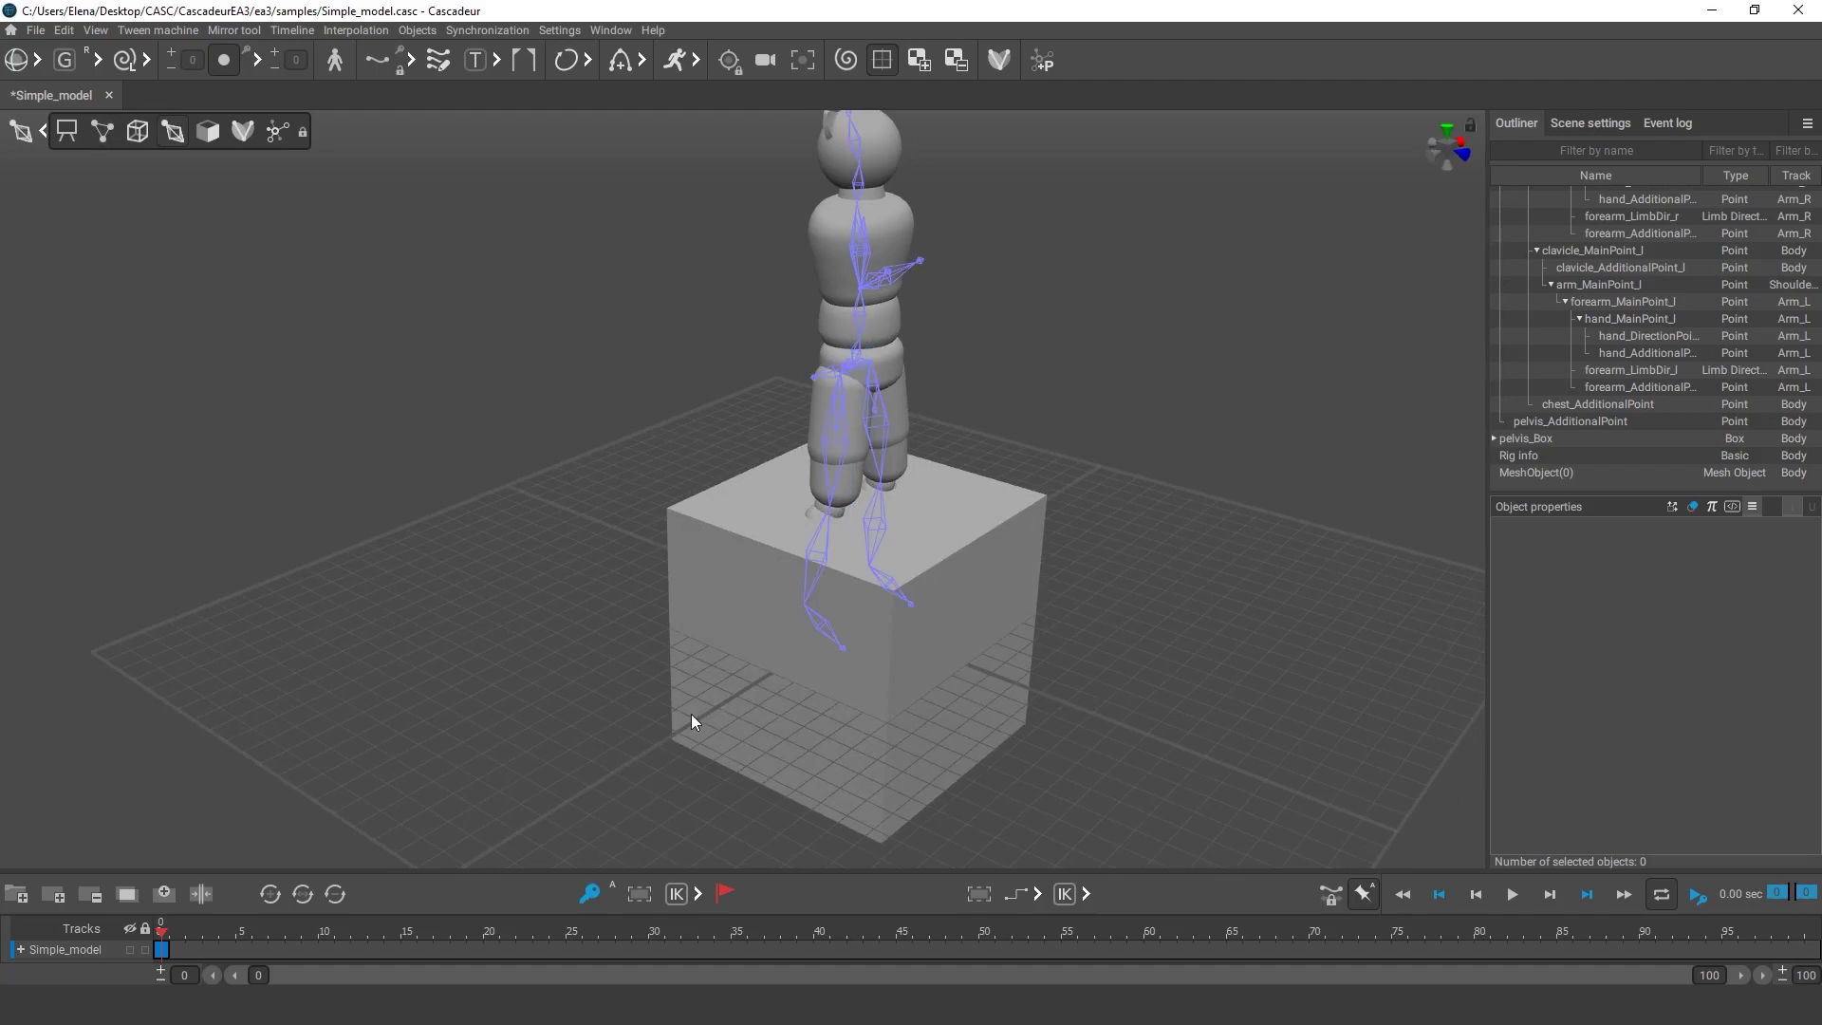
left_click(208, 133)
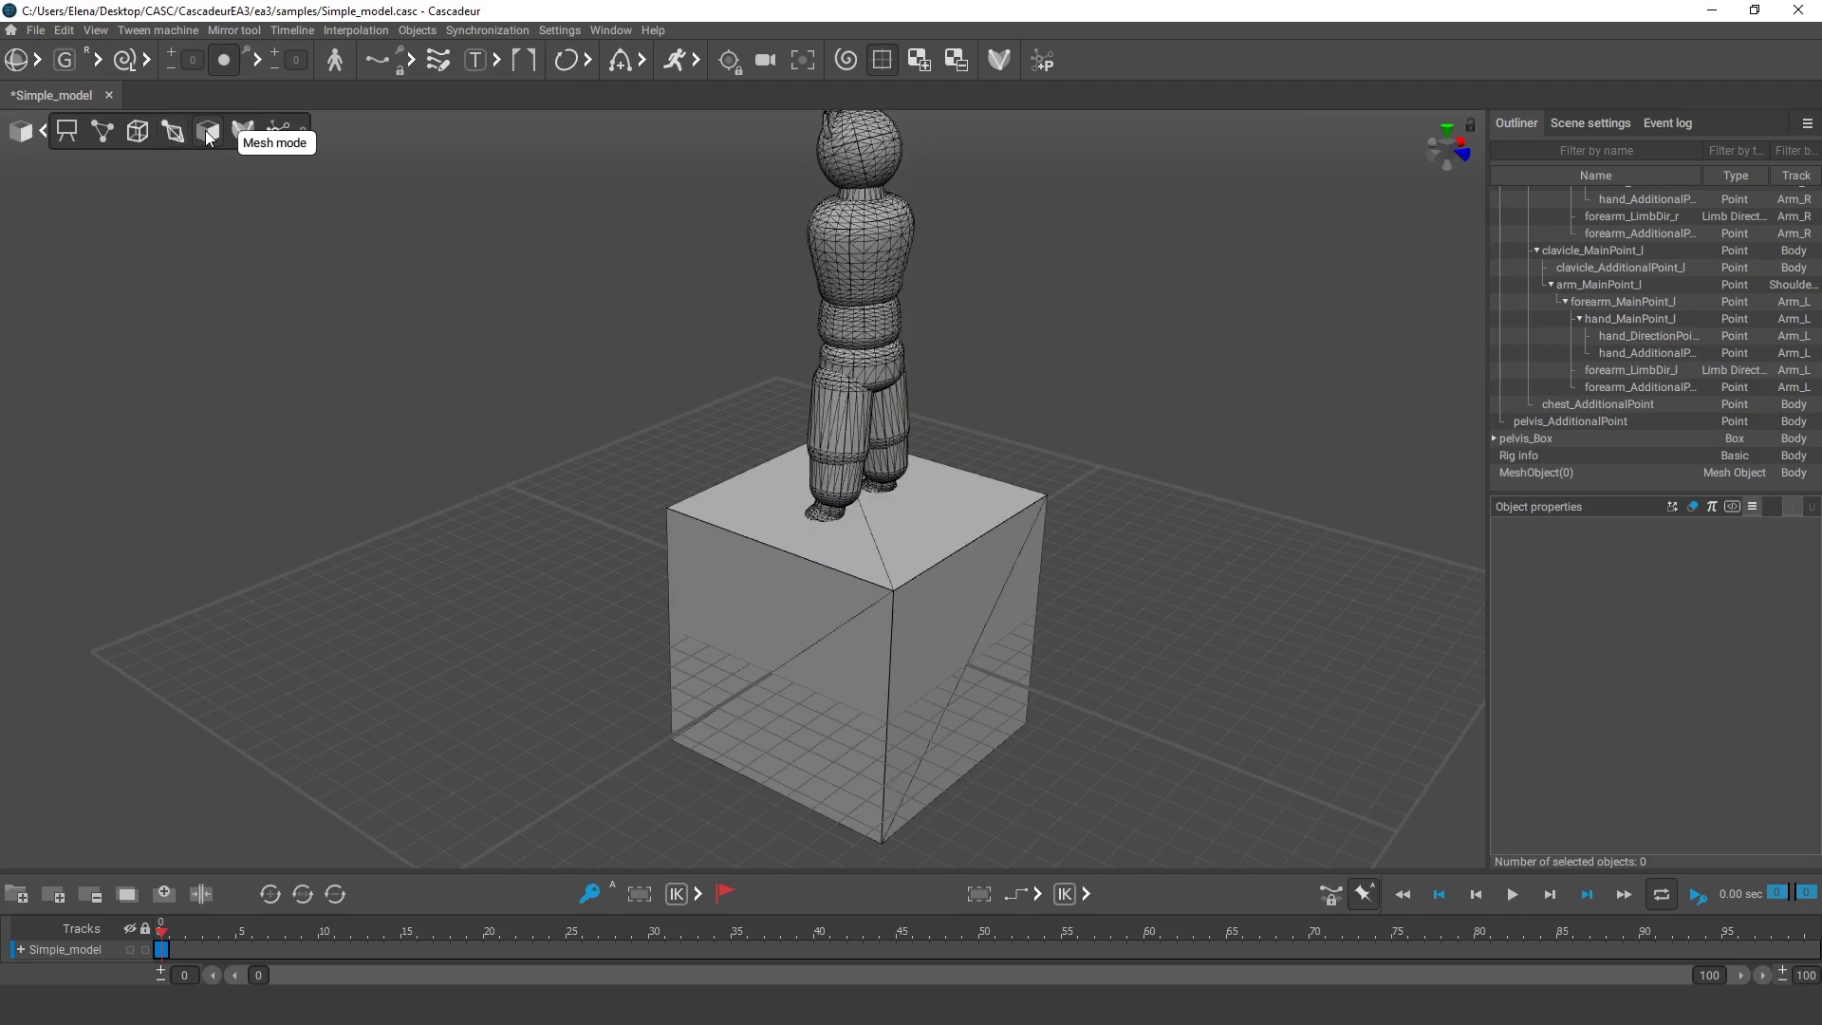
left_click(767, 612)
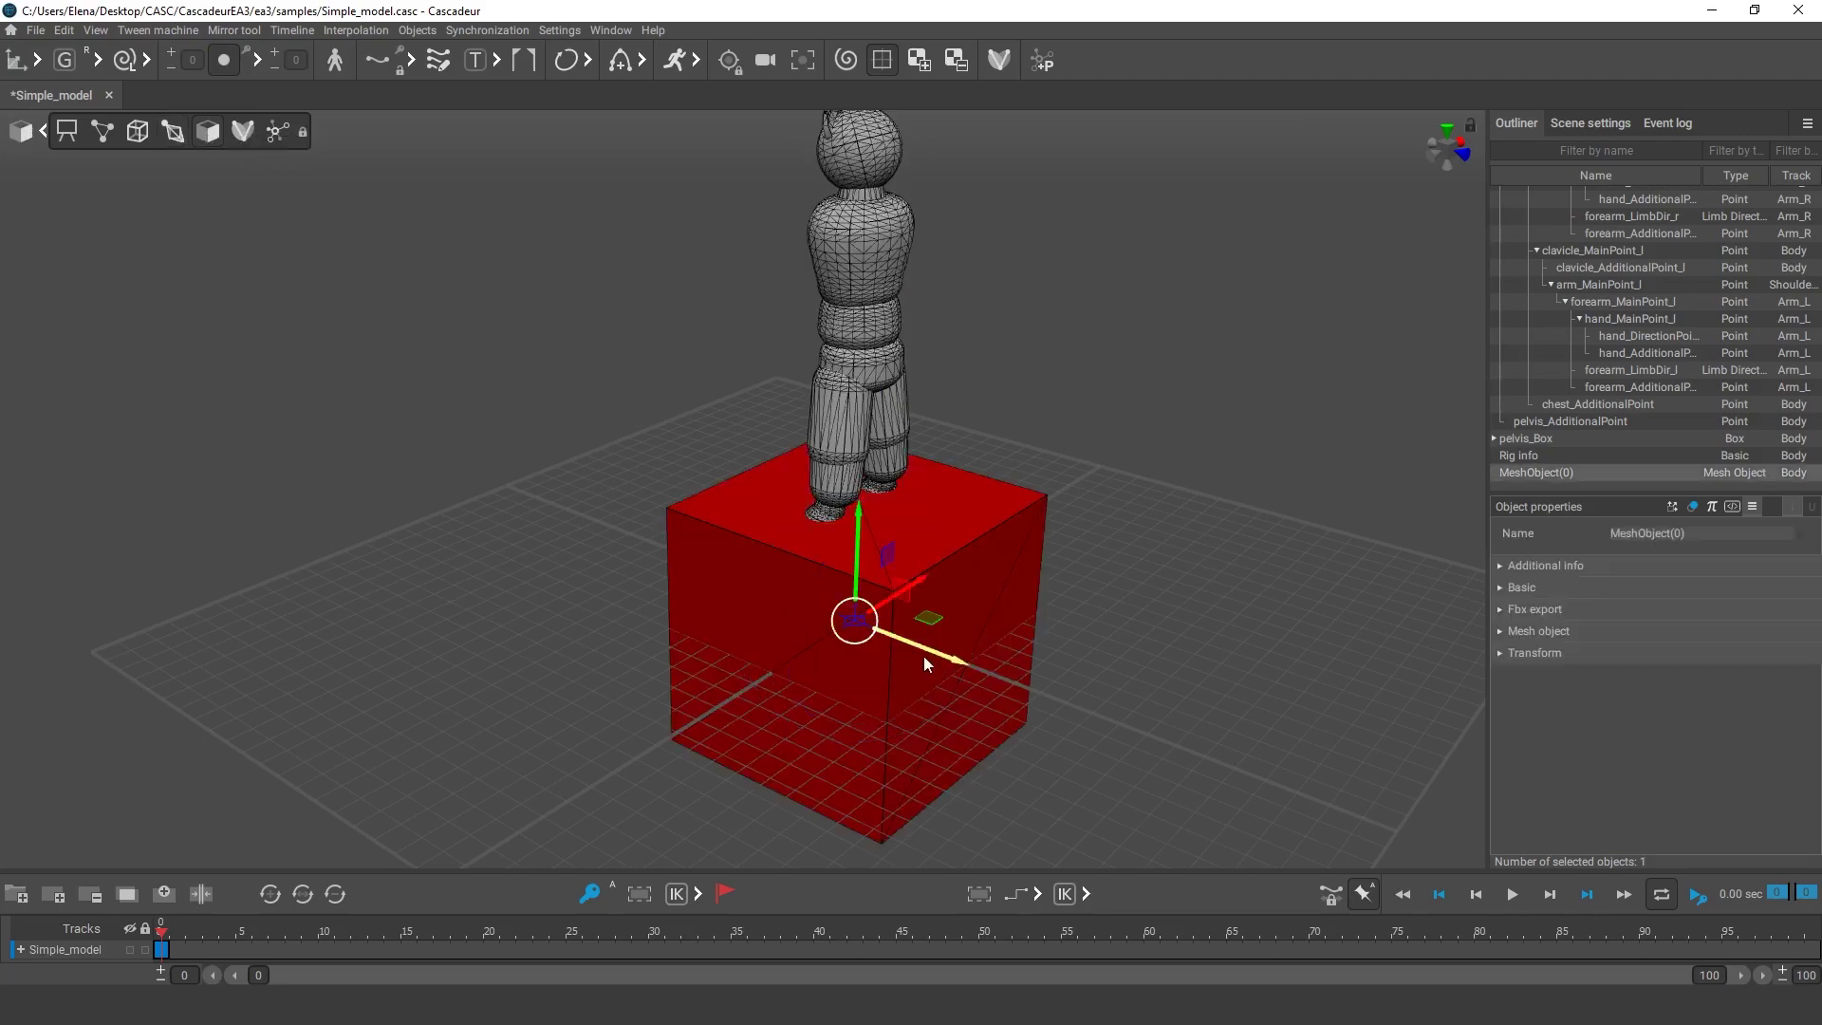
left_click_drag(943, 655, 715, 567)
left_click_drag(625, 668, 653, 619, "alt")
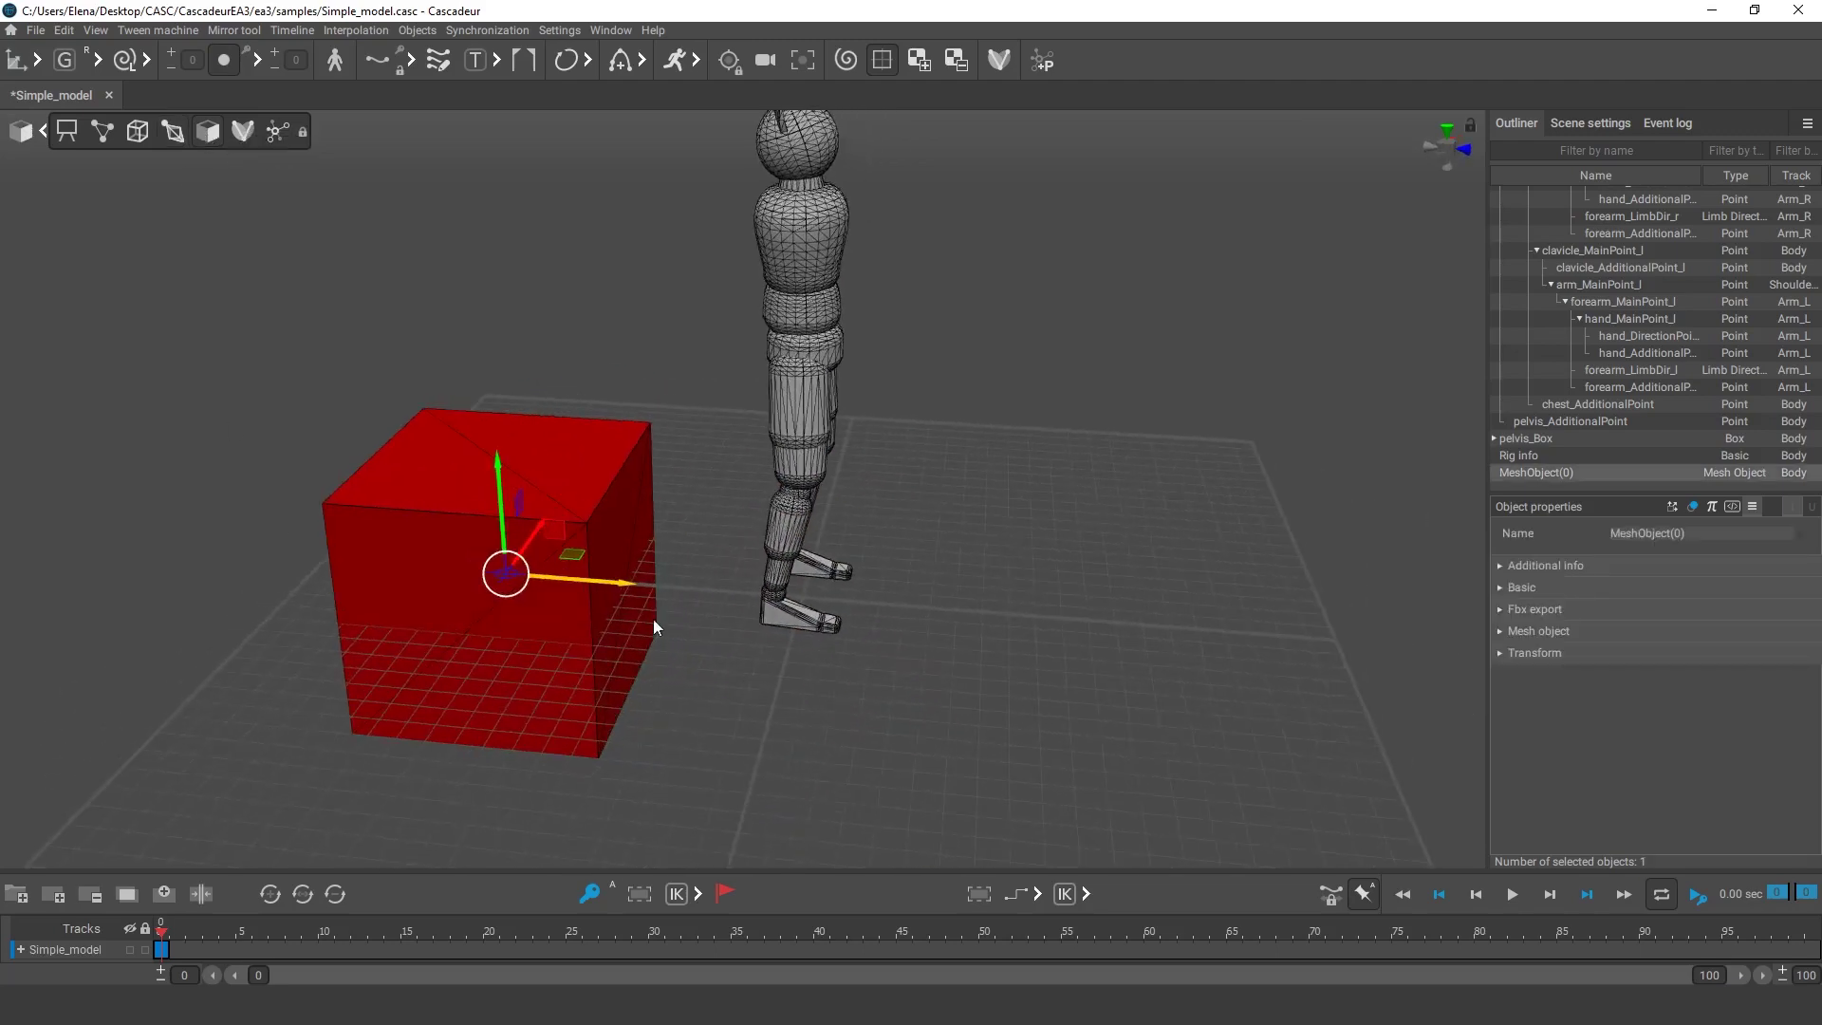
left_click_drag(503, 522, 503, 448)
left_click_drag(558, 504, 662, 531)
Step: Scale the cube down to a seat about knee-high, resting on the floor behind the character
left_click(38, 60)
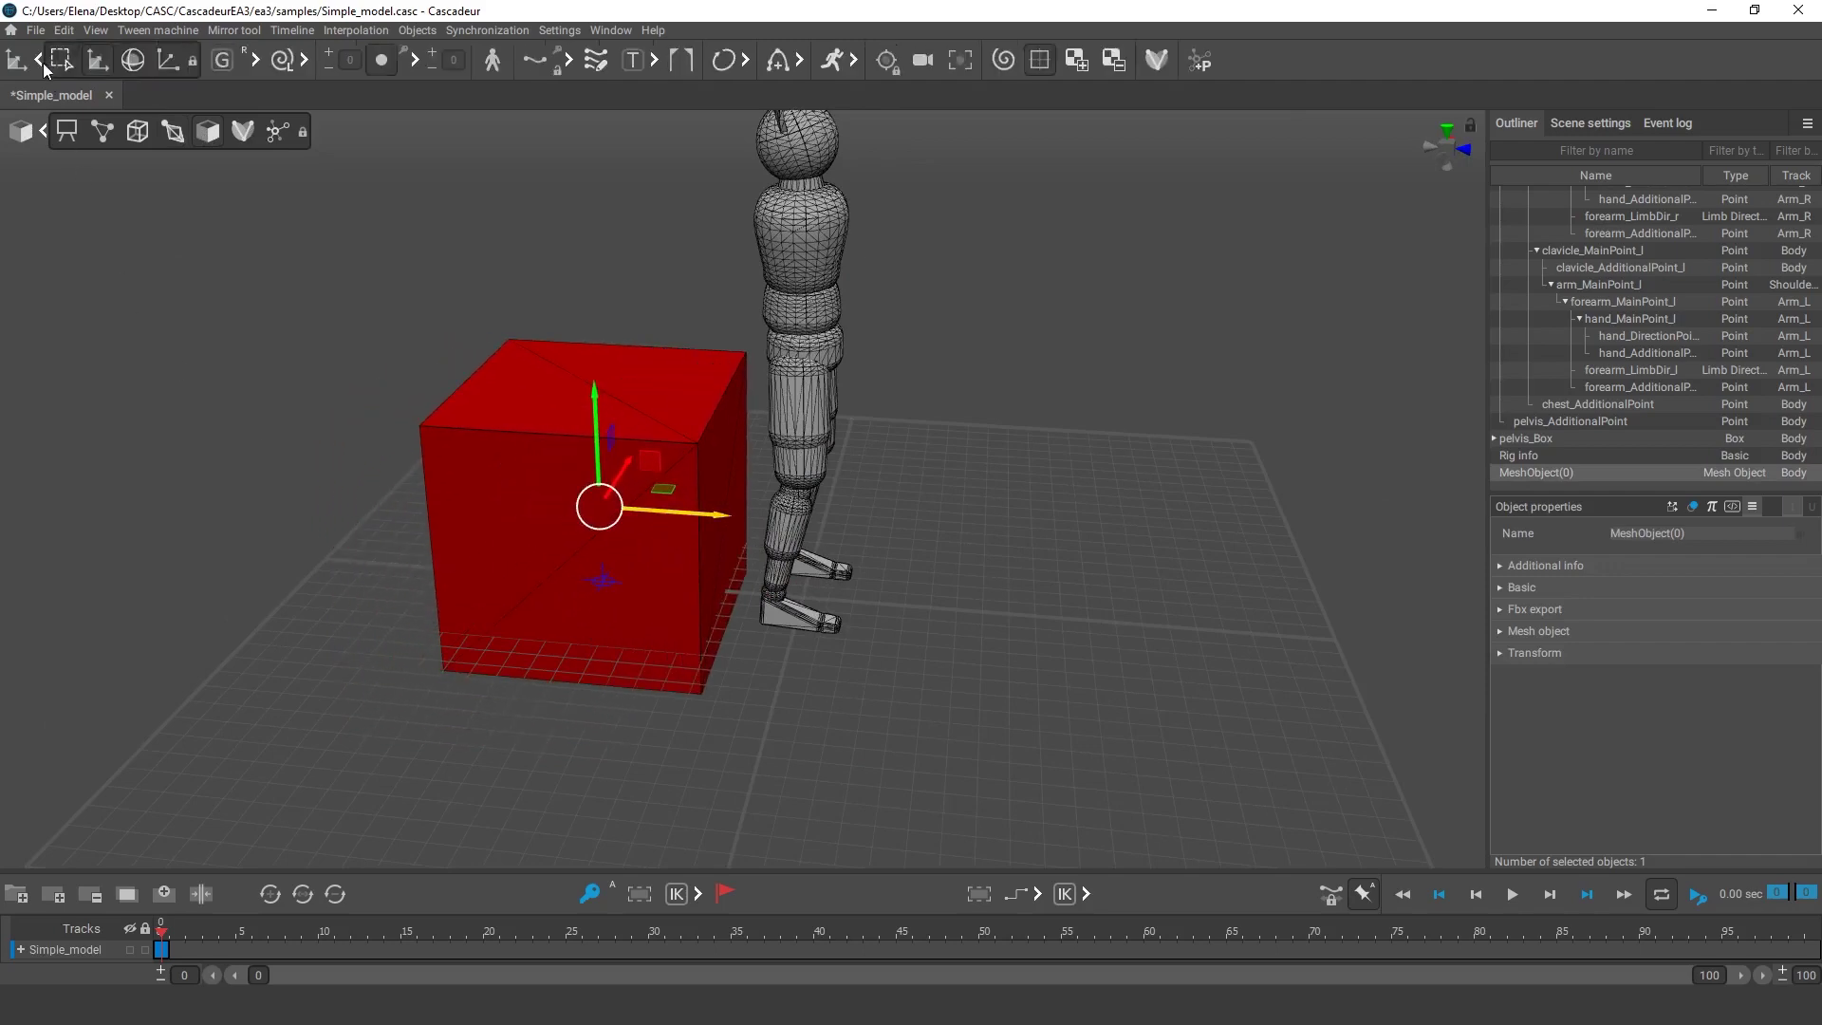
left_click(168, 60)
scroll(632, 595, "up", 2)
right_click_drag(632, 594, 742, 556)
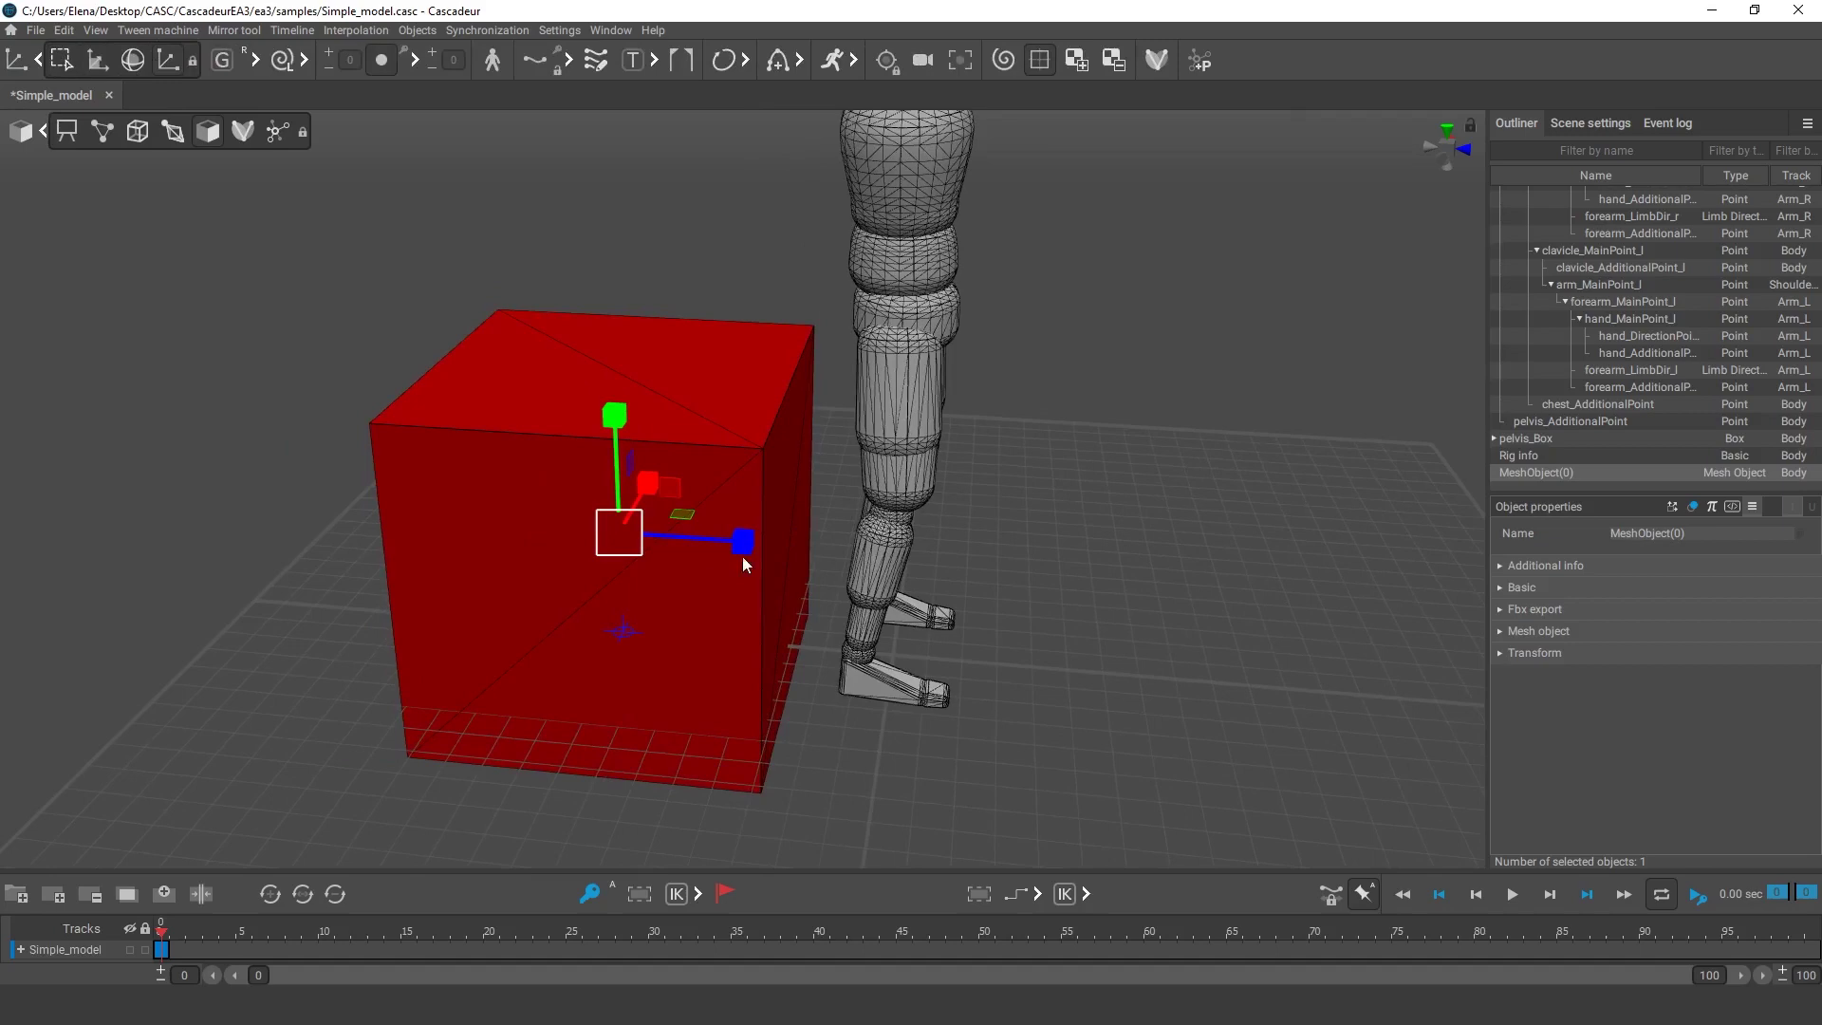
left_click_drag(615, 413, 630, 641)
left_click_drag(582, 494, 583, 519)
left_click_drag(704, 620, 582, 602)
Step: Move the cube forward along the floor until it is close behind the character's heels, and deselect it
key("w")
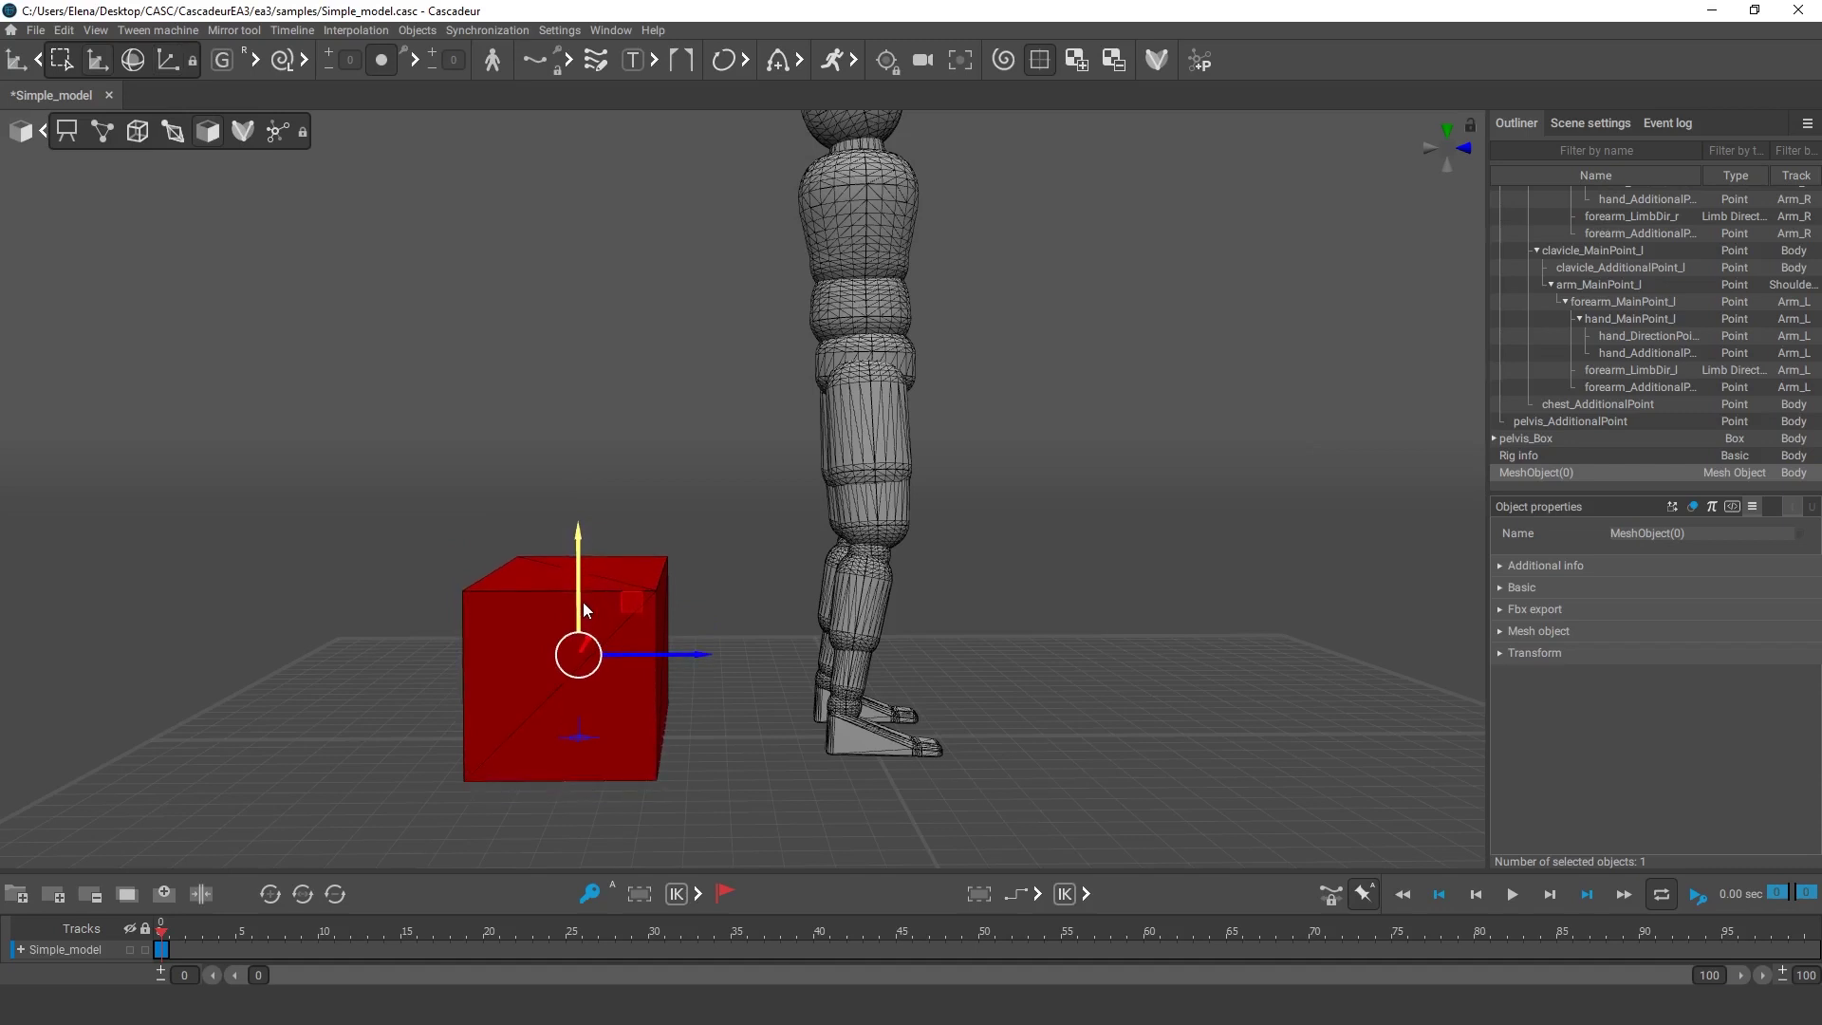
left_click_drag(682, 663, 788, 662)
left_click(990, 762)
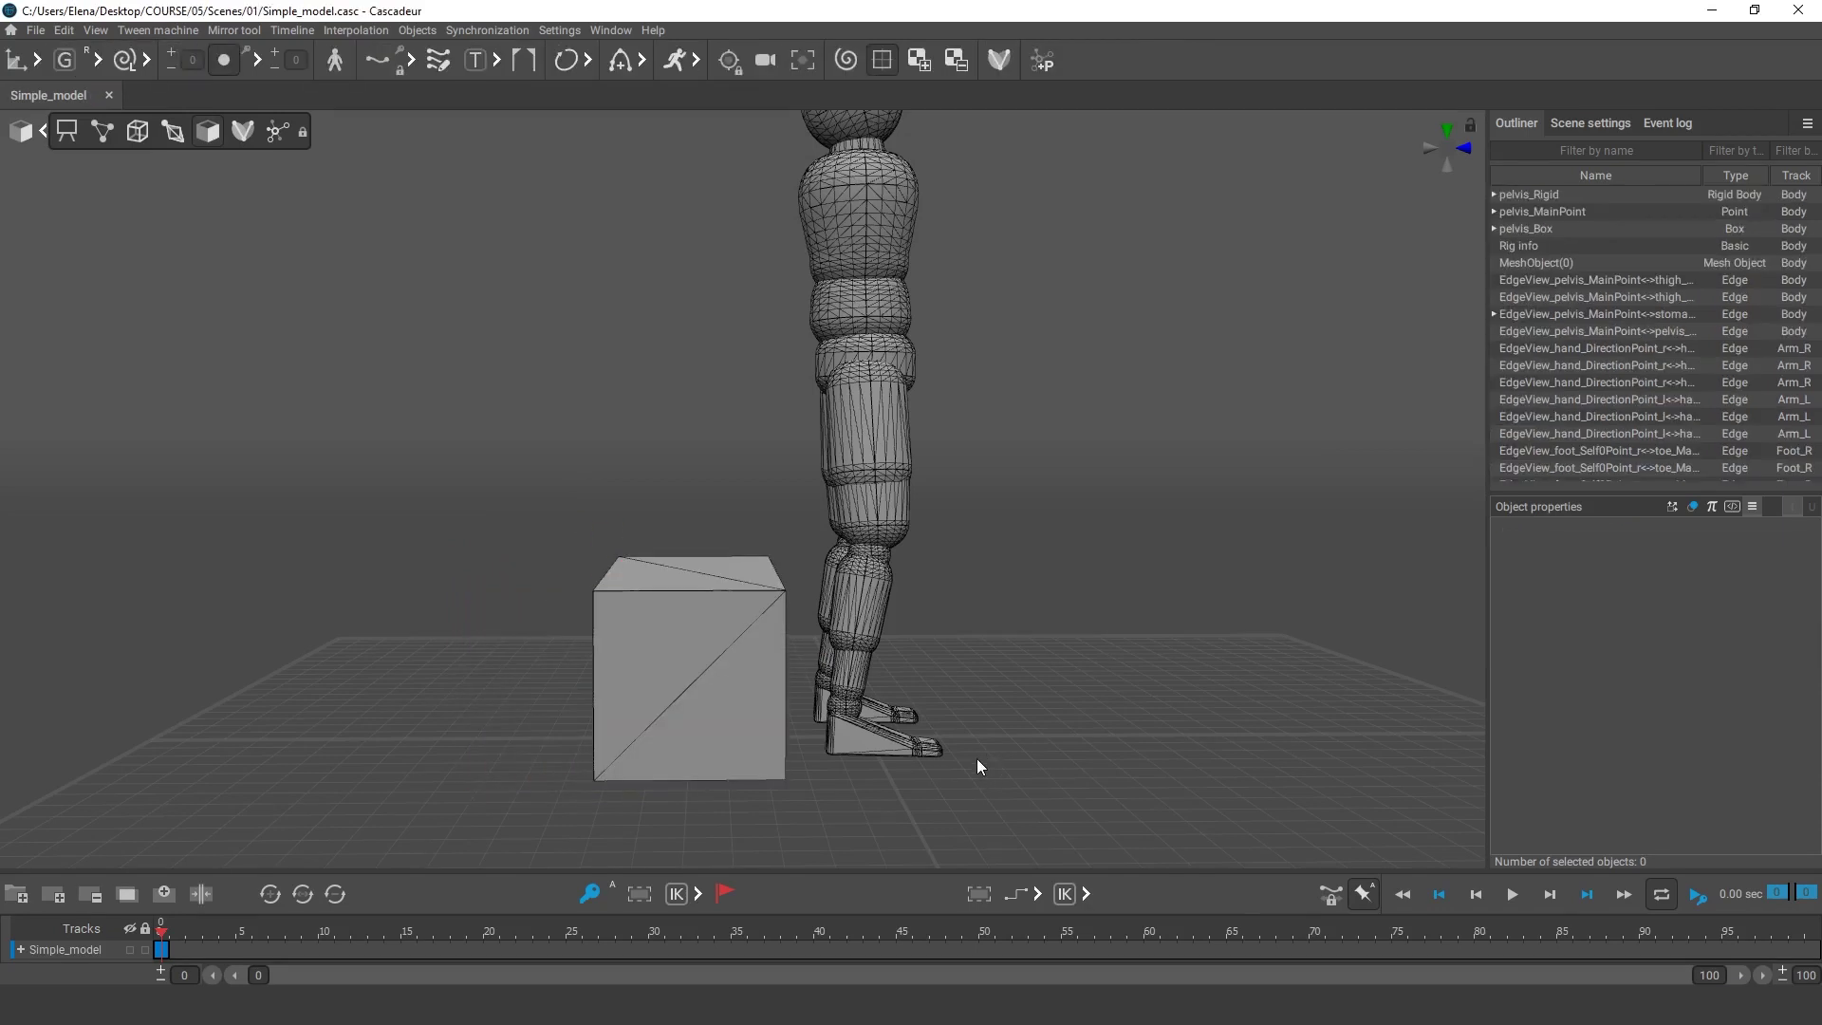
Step: Return to point mode, select the points of each foot in turn, and clear the selection
left_click(101, 131)
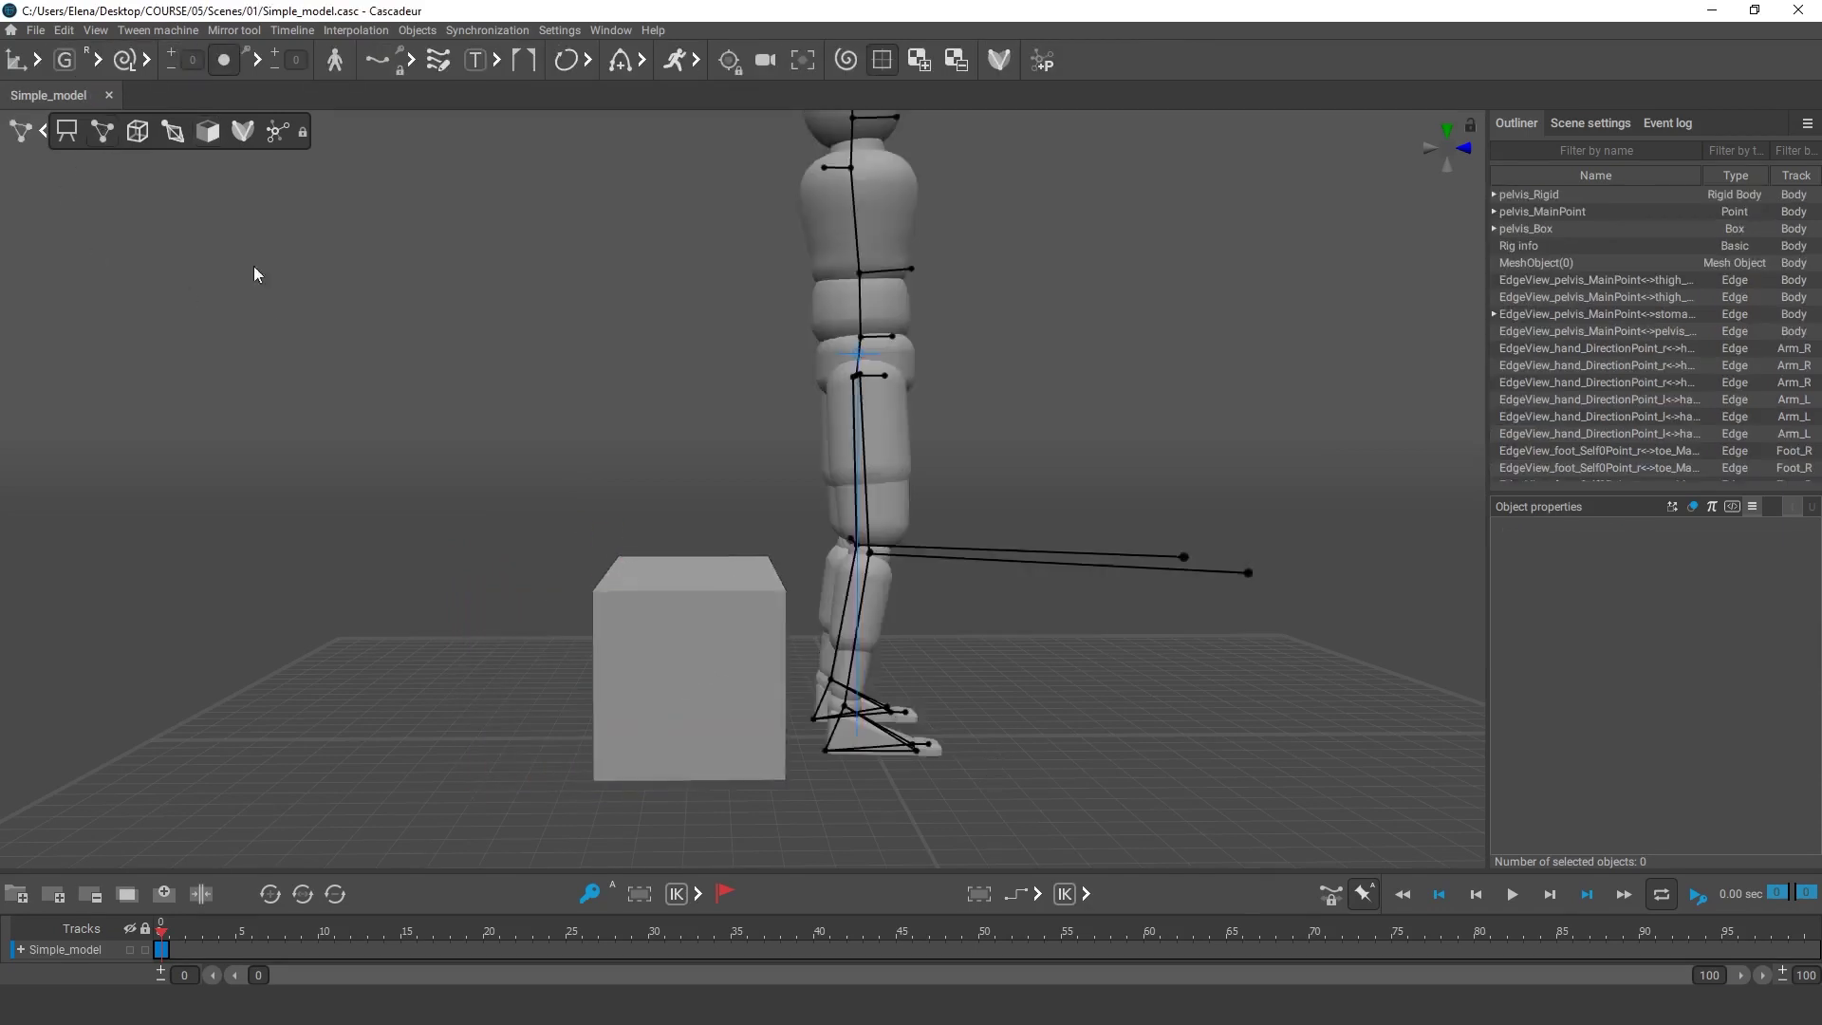
left_click_drag(253, 272, 1057, 722, "alt")
double_click(898, 740)
double_click(1039, 722)
left_click(1199, 766)
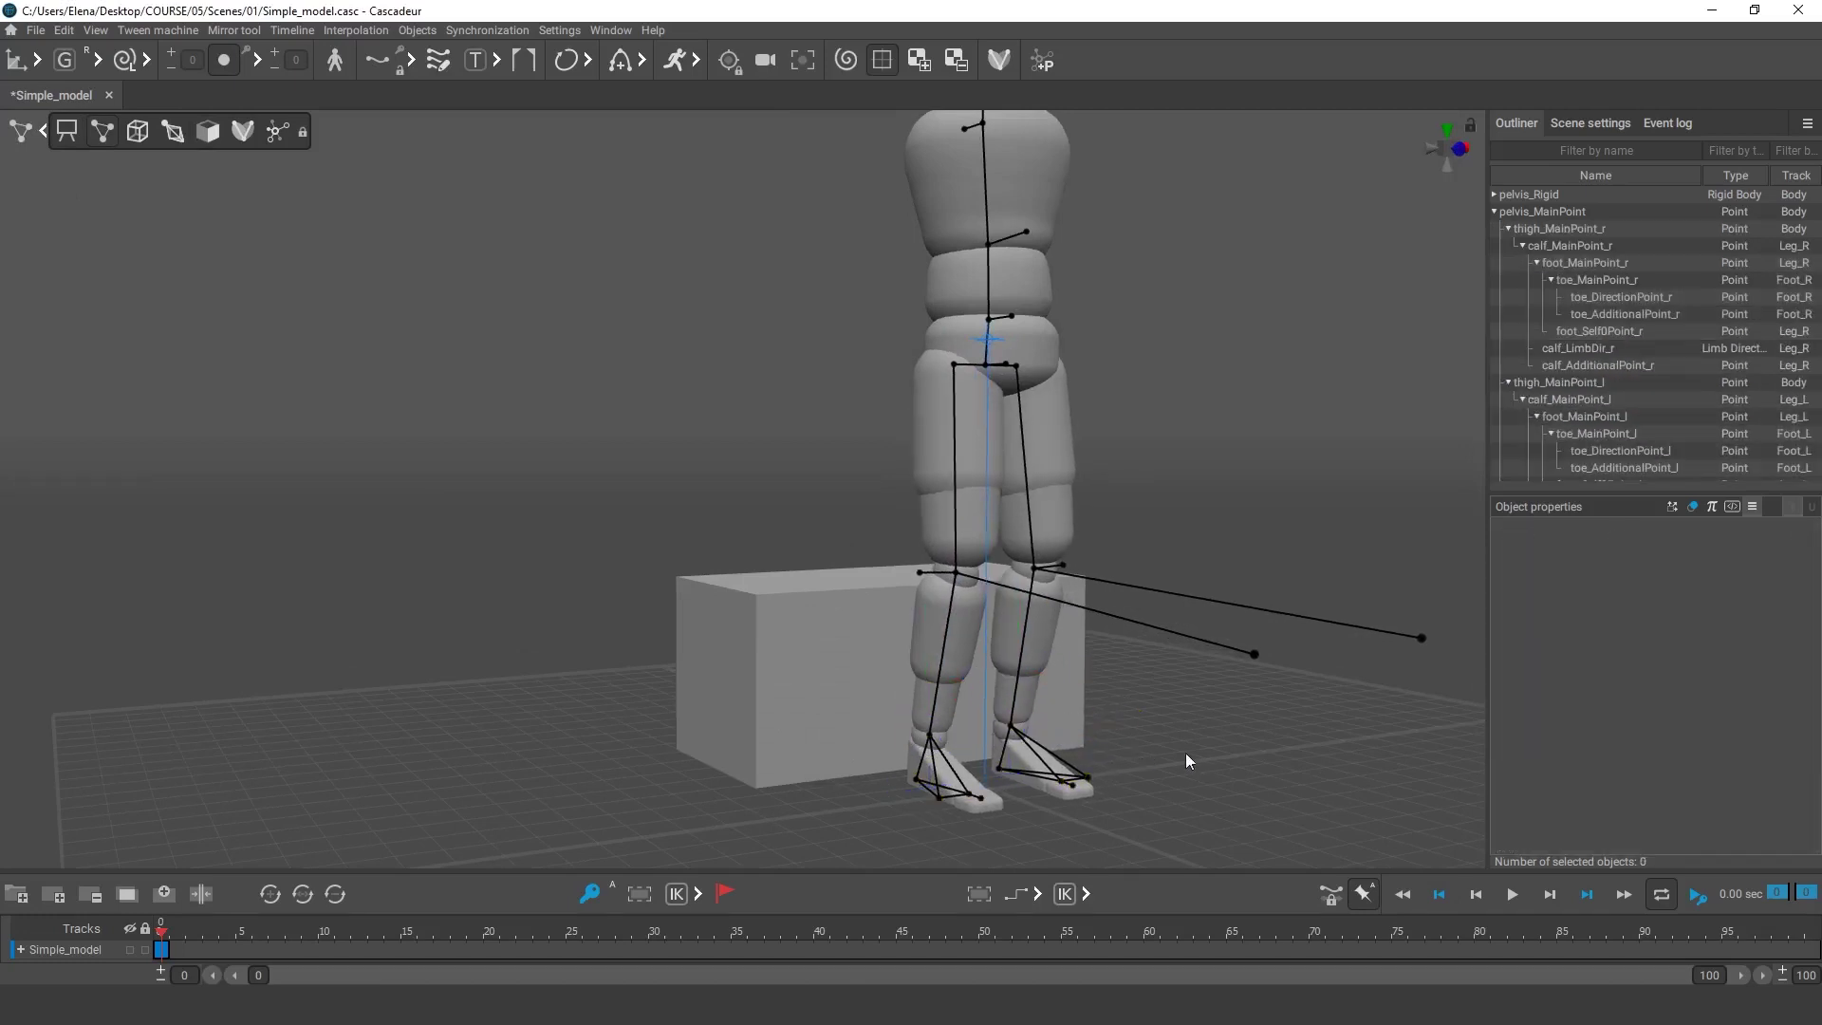
Step: Key the standing pose at frame 40, and lower the body onto the cube in a seated pose at frame 0
left_click(823, 950)
left_click(163, 950)
scroll(982, 802, "down", 3)
middle_click_drag(778, 731, 754, 830, "alt")
left_click_drag(760, 211, 1002, 556)
left_click_drag(693, 674, 713, 628, "alt")
left_click(821, 804)
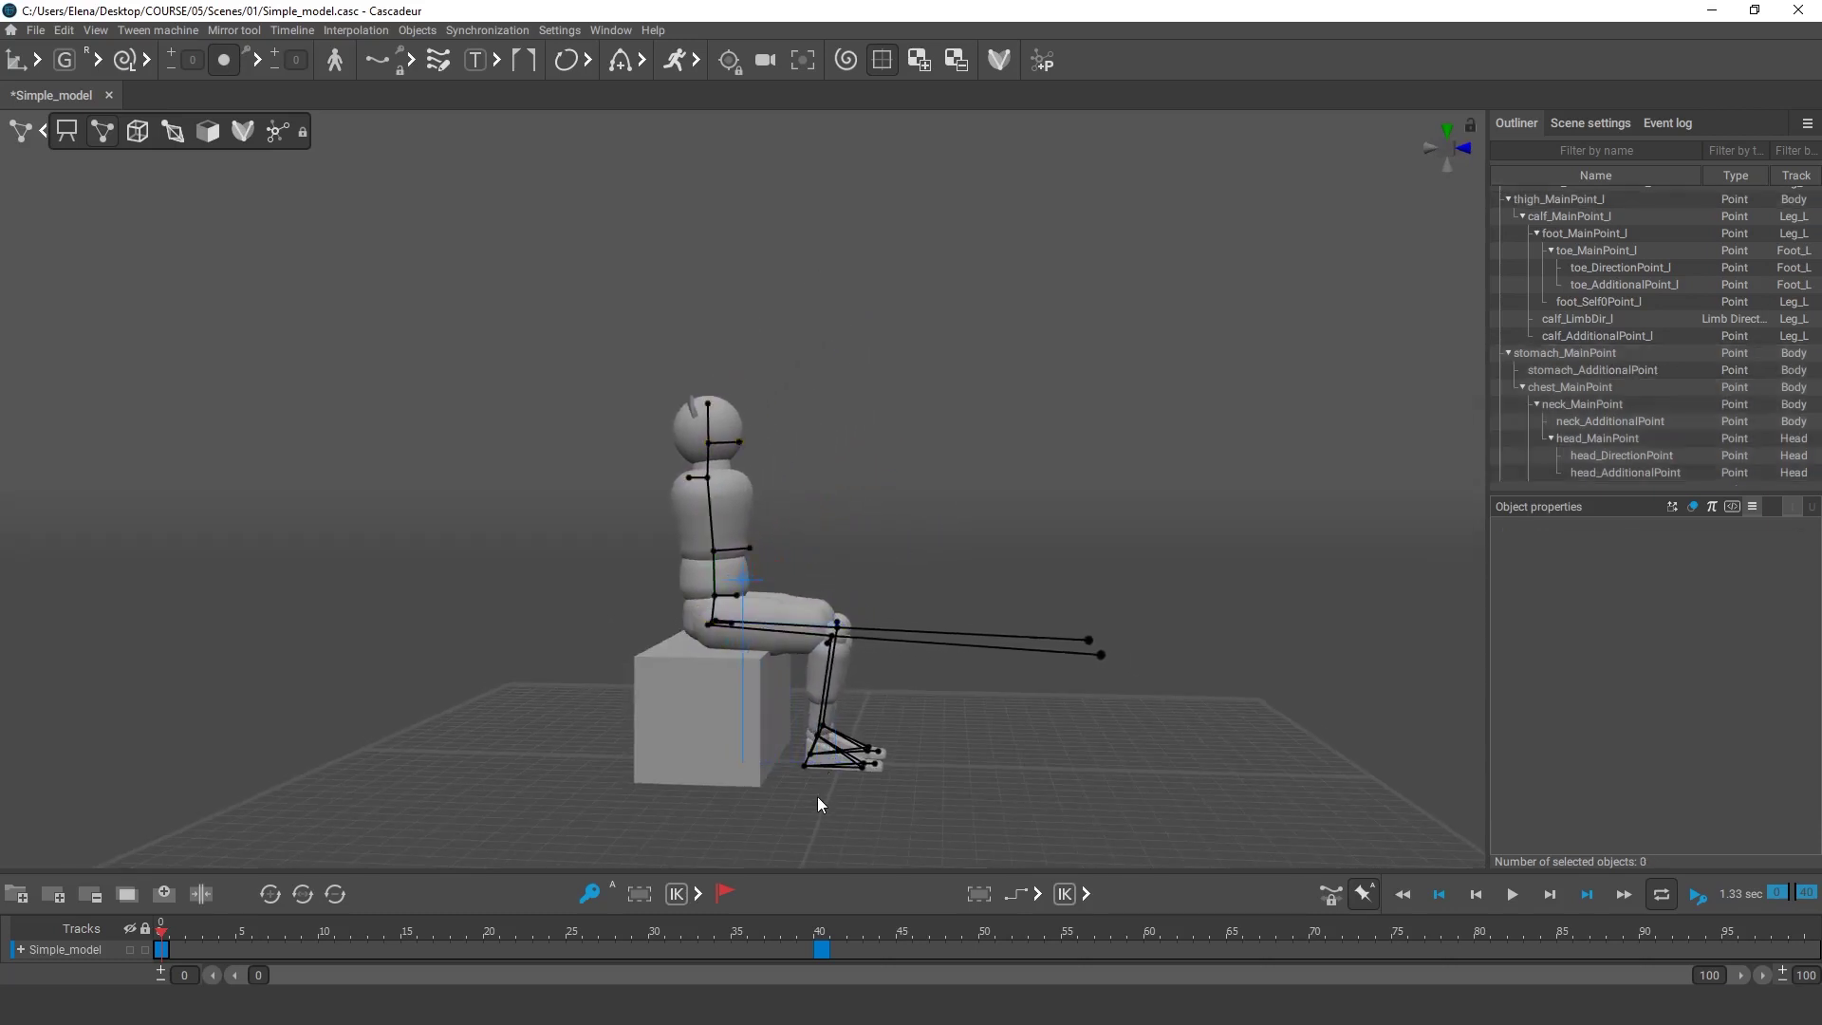
Step: Narrow the visible timeline to frames 0–40 and apply Bezier interpolation between the seated and standing keys
left_click_drag(1713, 975, 865, 975)
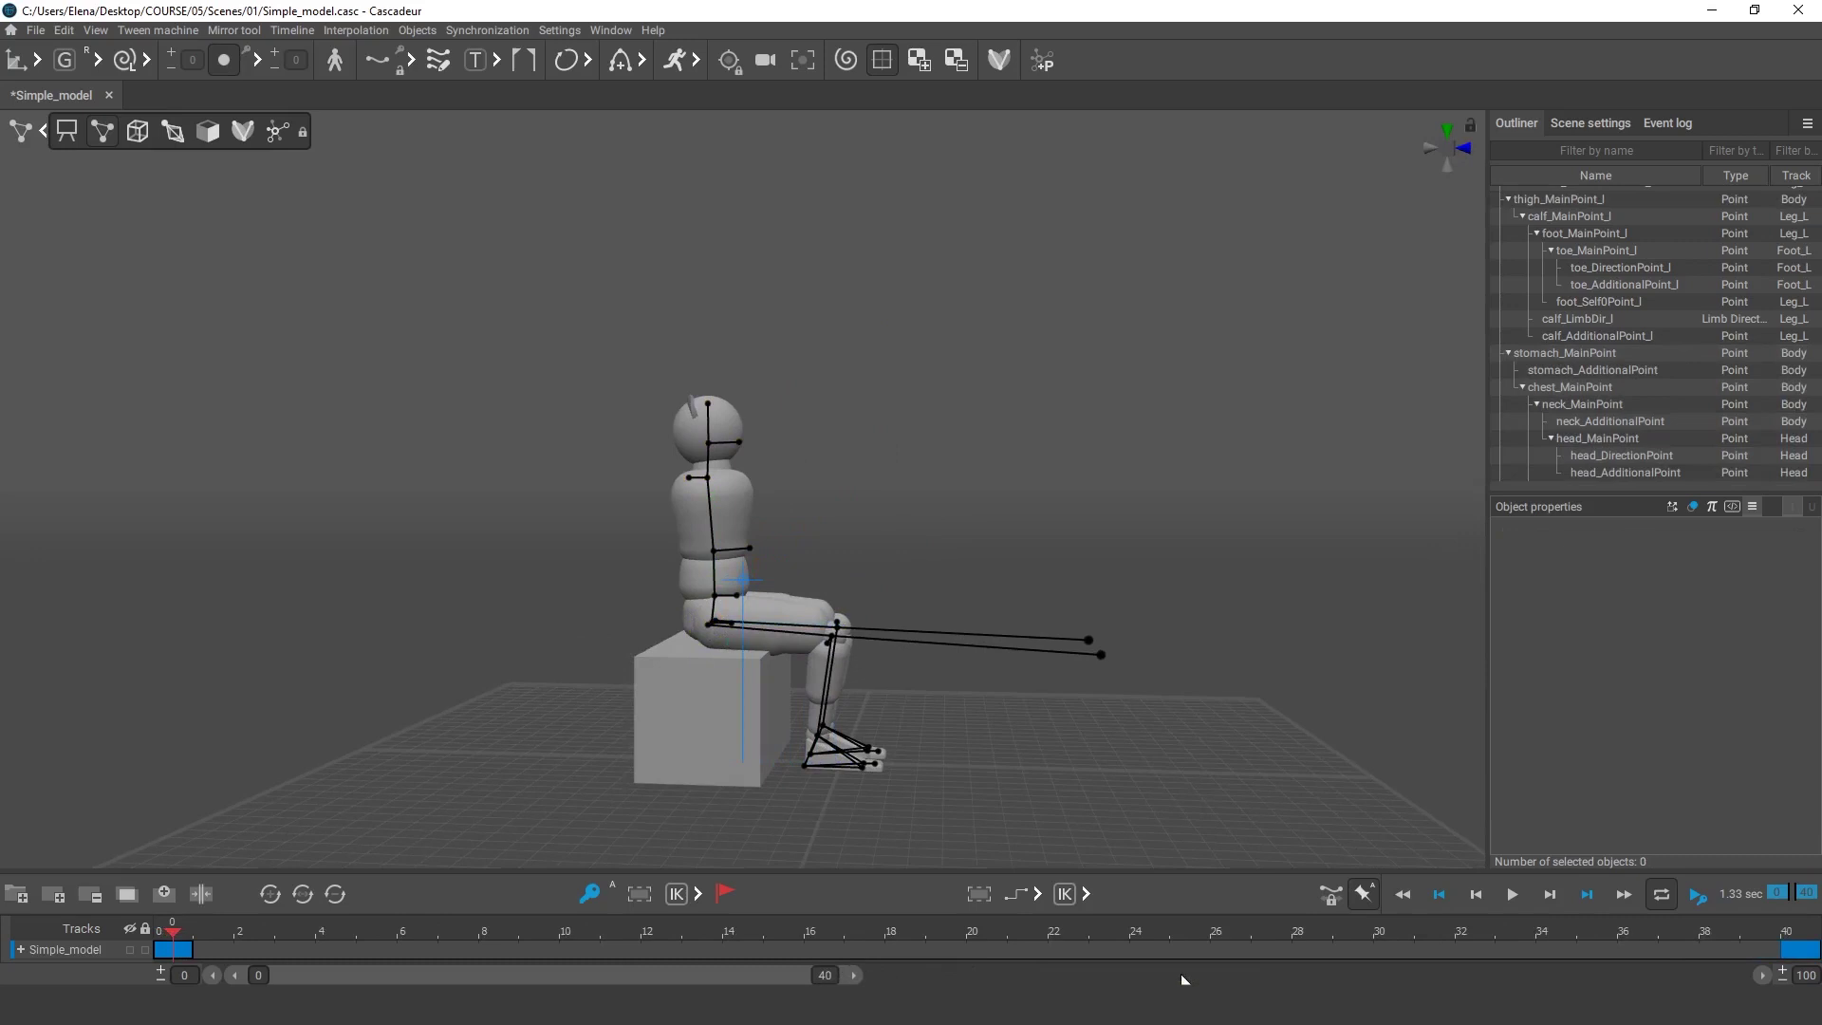
left_click(1794, 951)
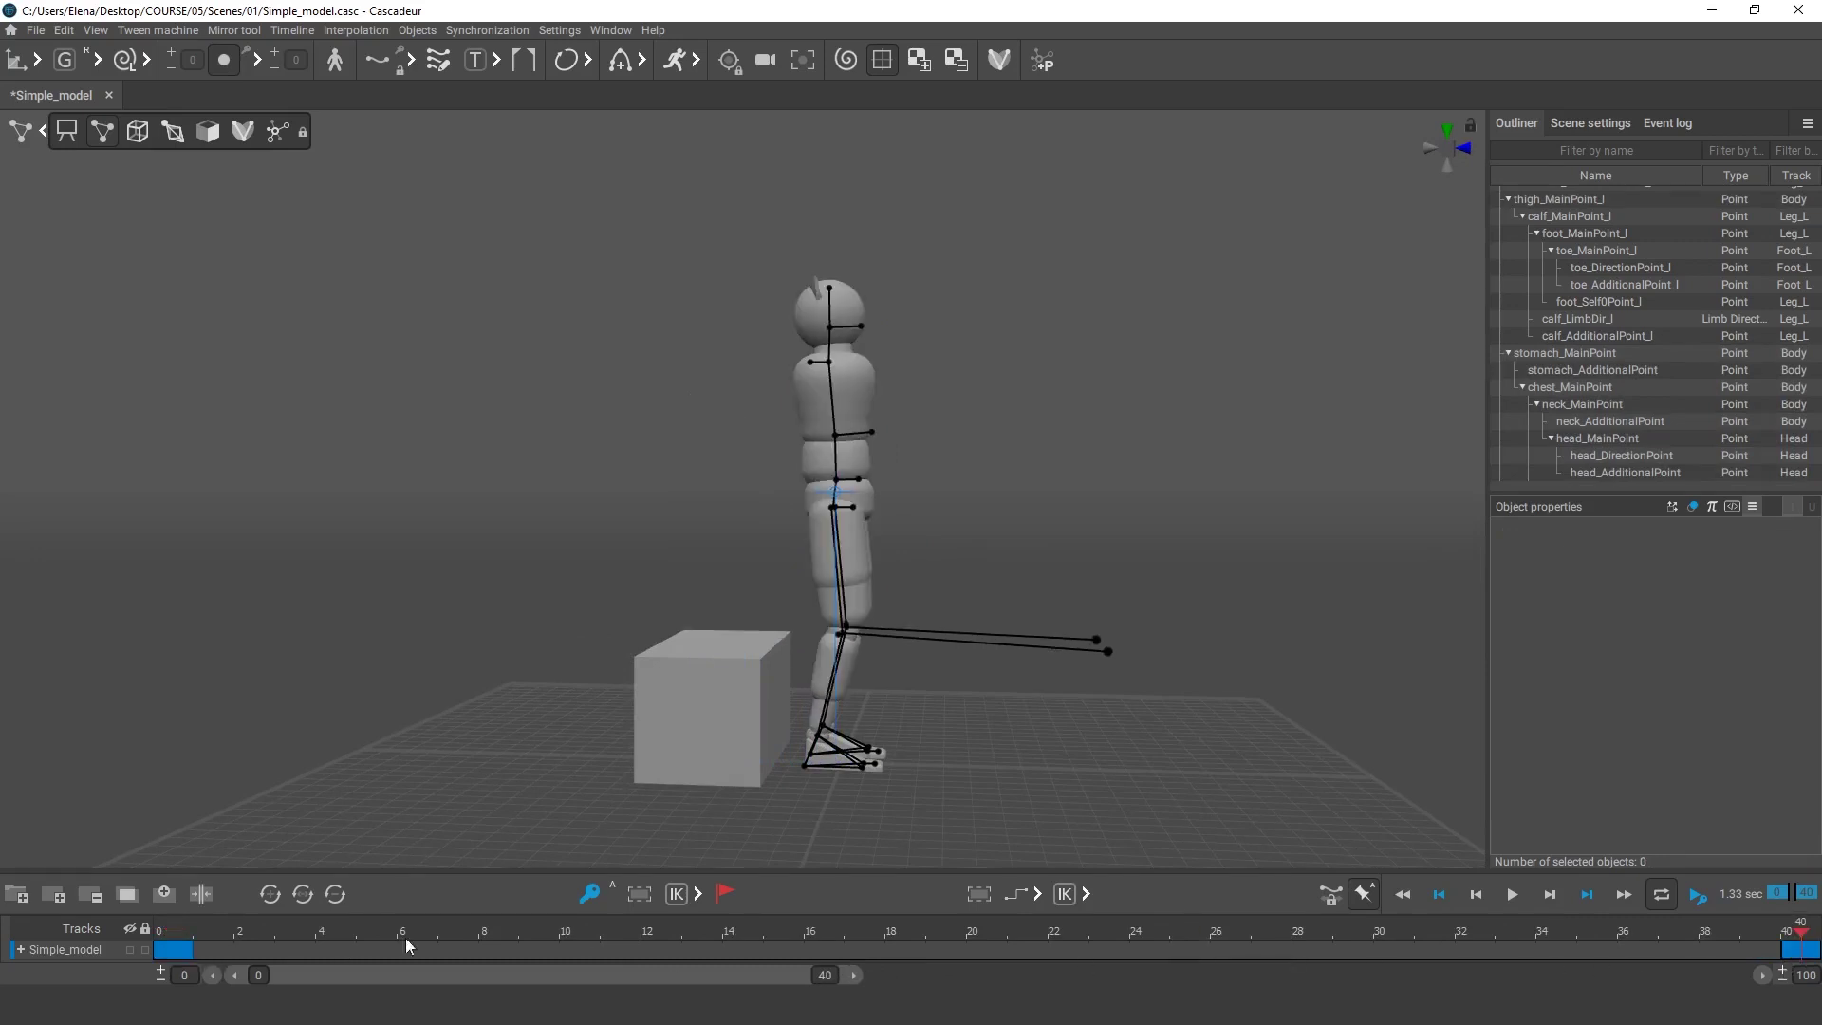
left_click(173, 947)
left_click(1037, 895)
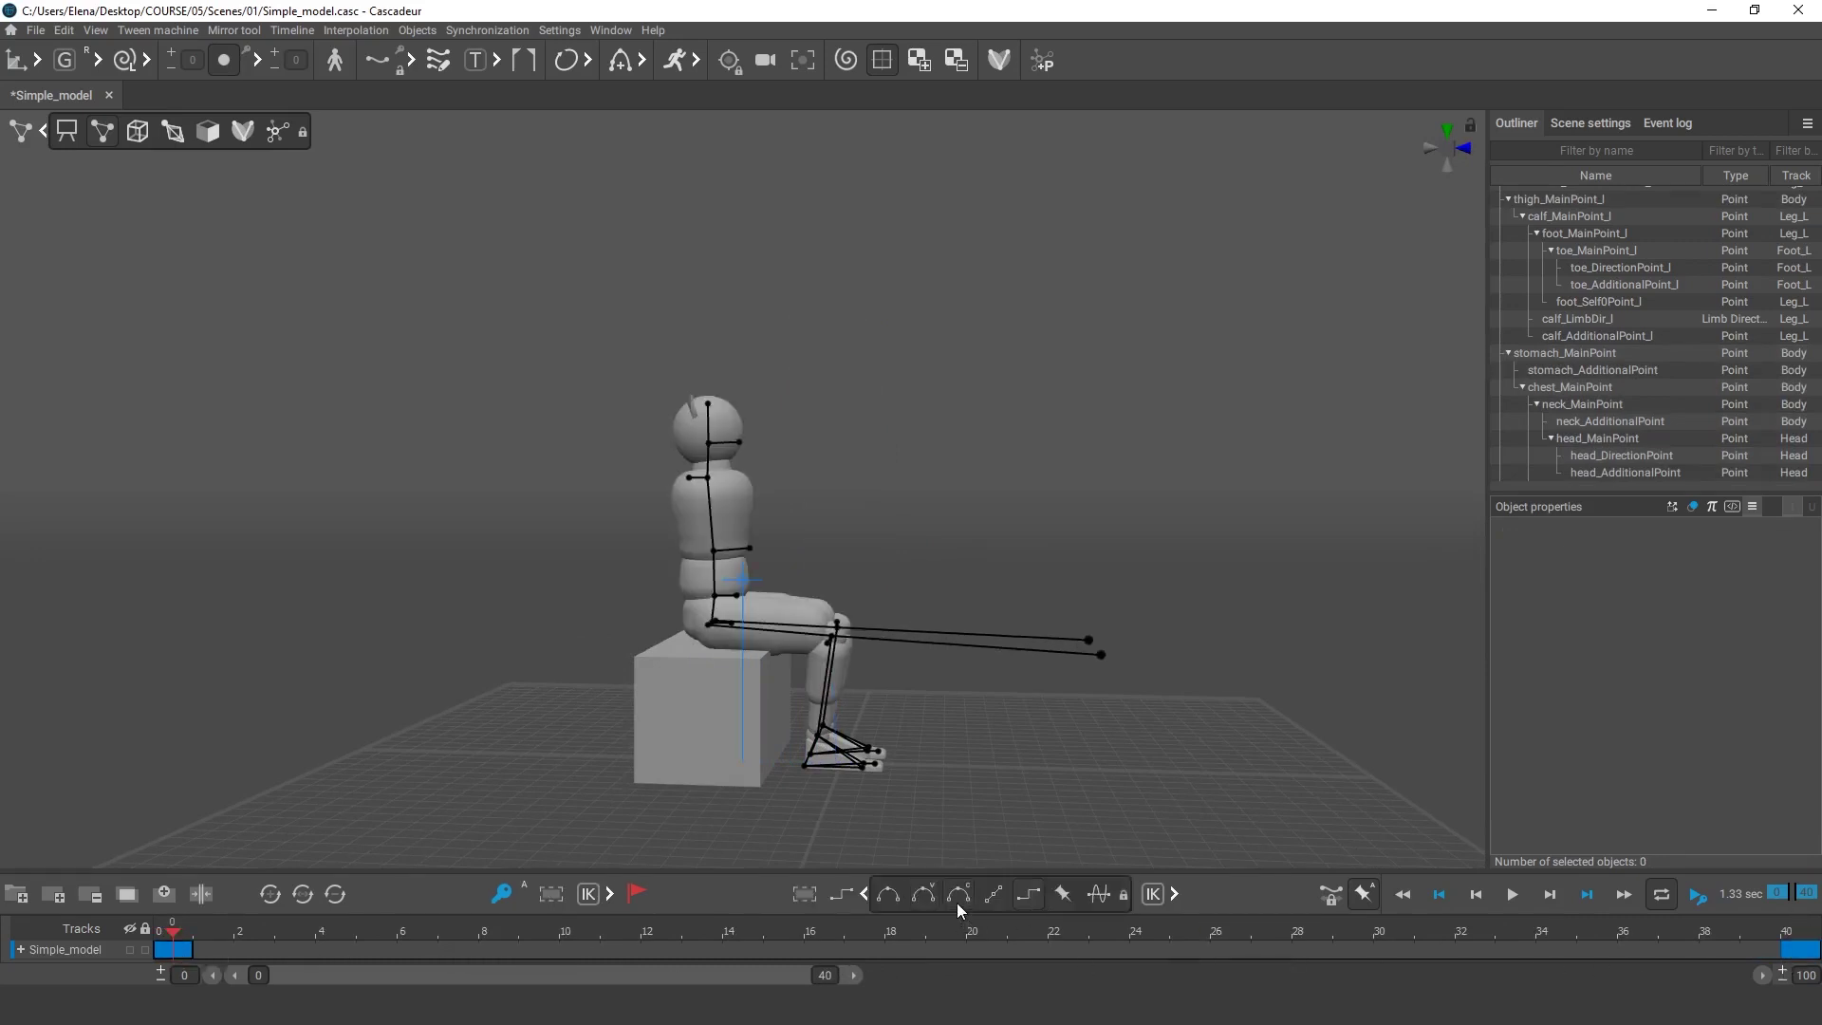
left_click(891, 895)
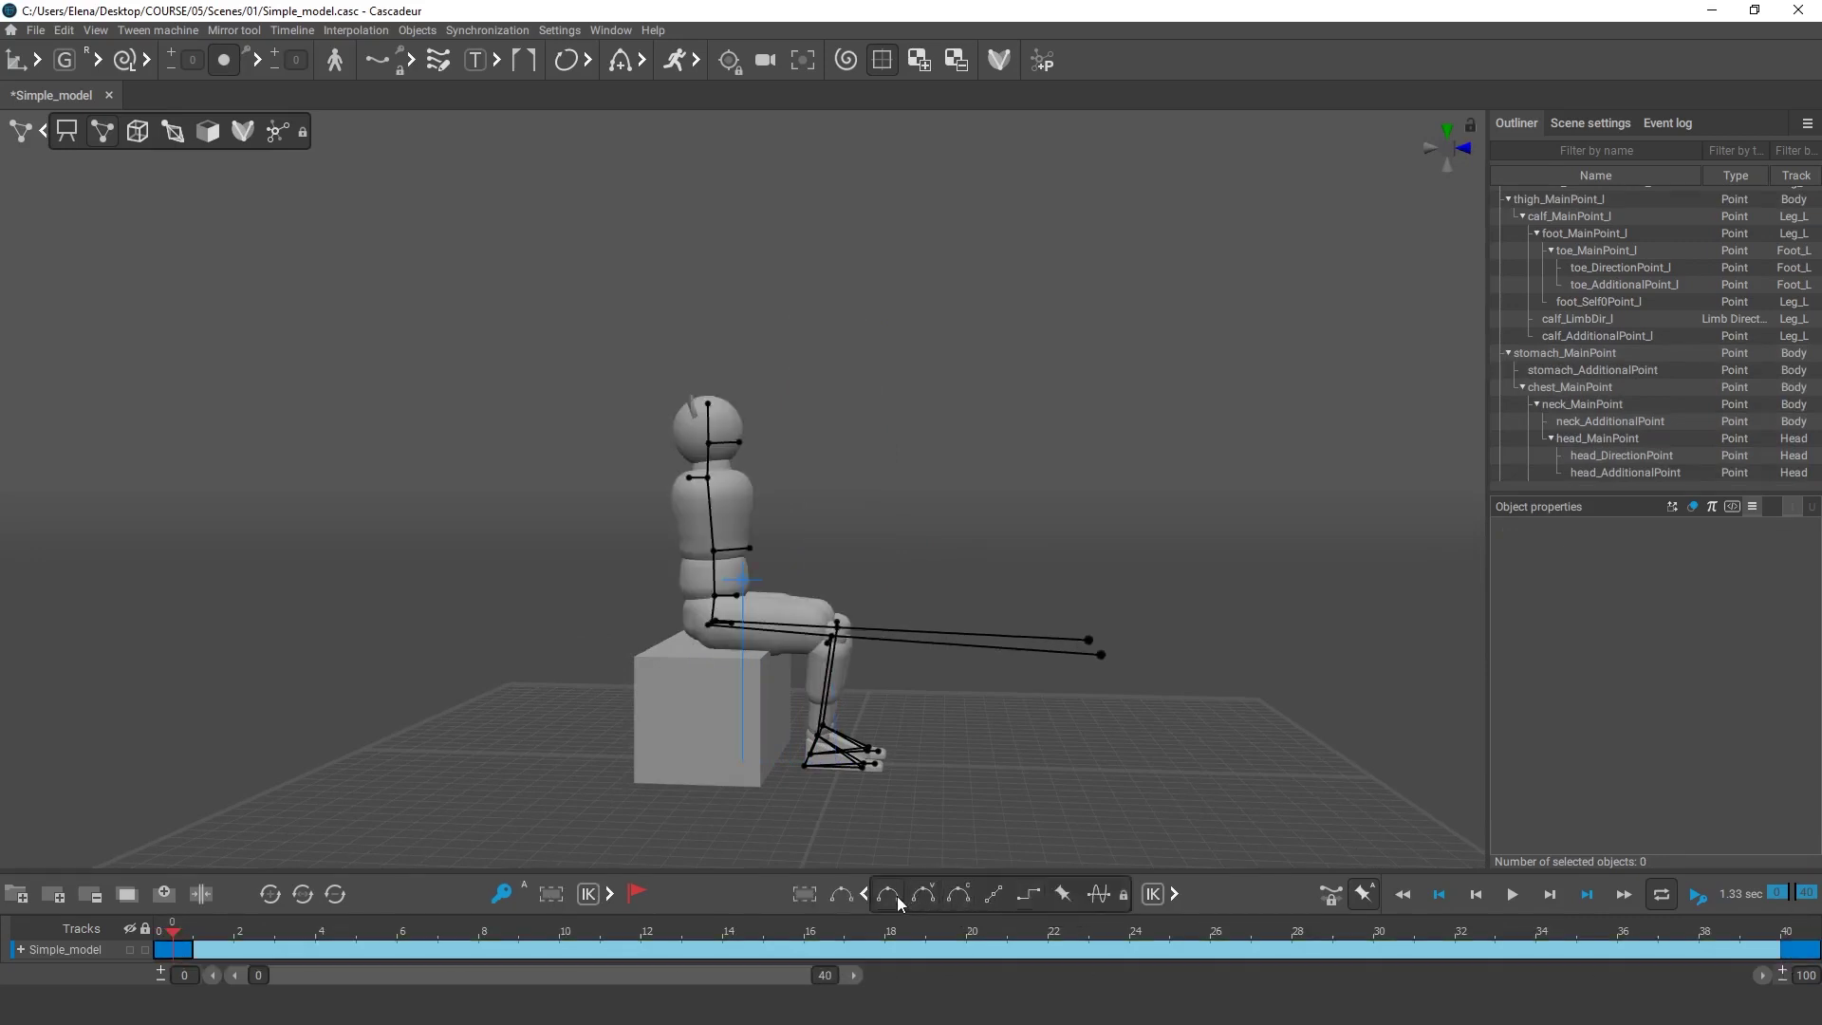
Step: Play back the sit-to-stand animation, pause it, and return to frame 0
left_click(1511, 897)
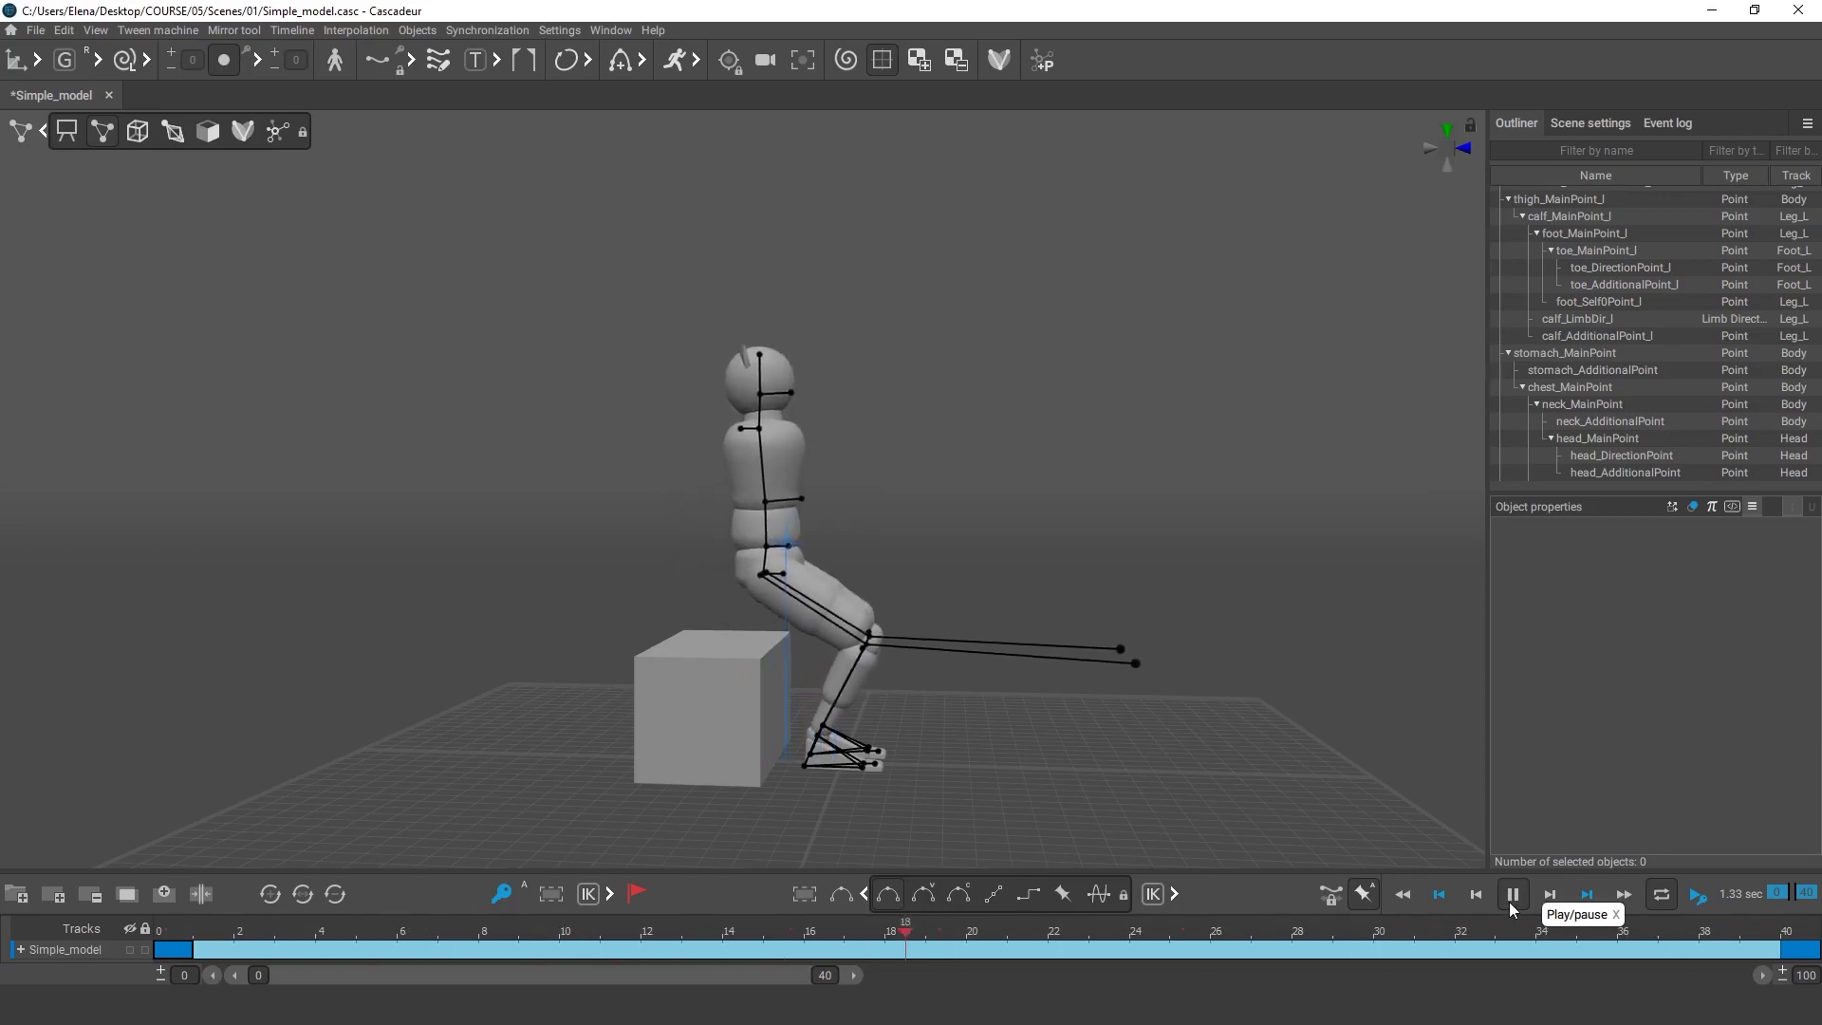
left_click(1511, 904)
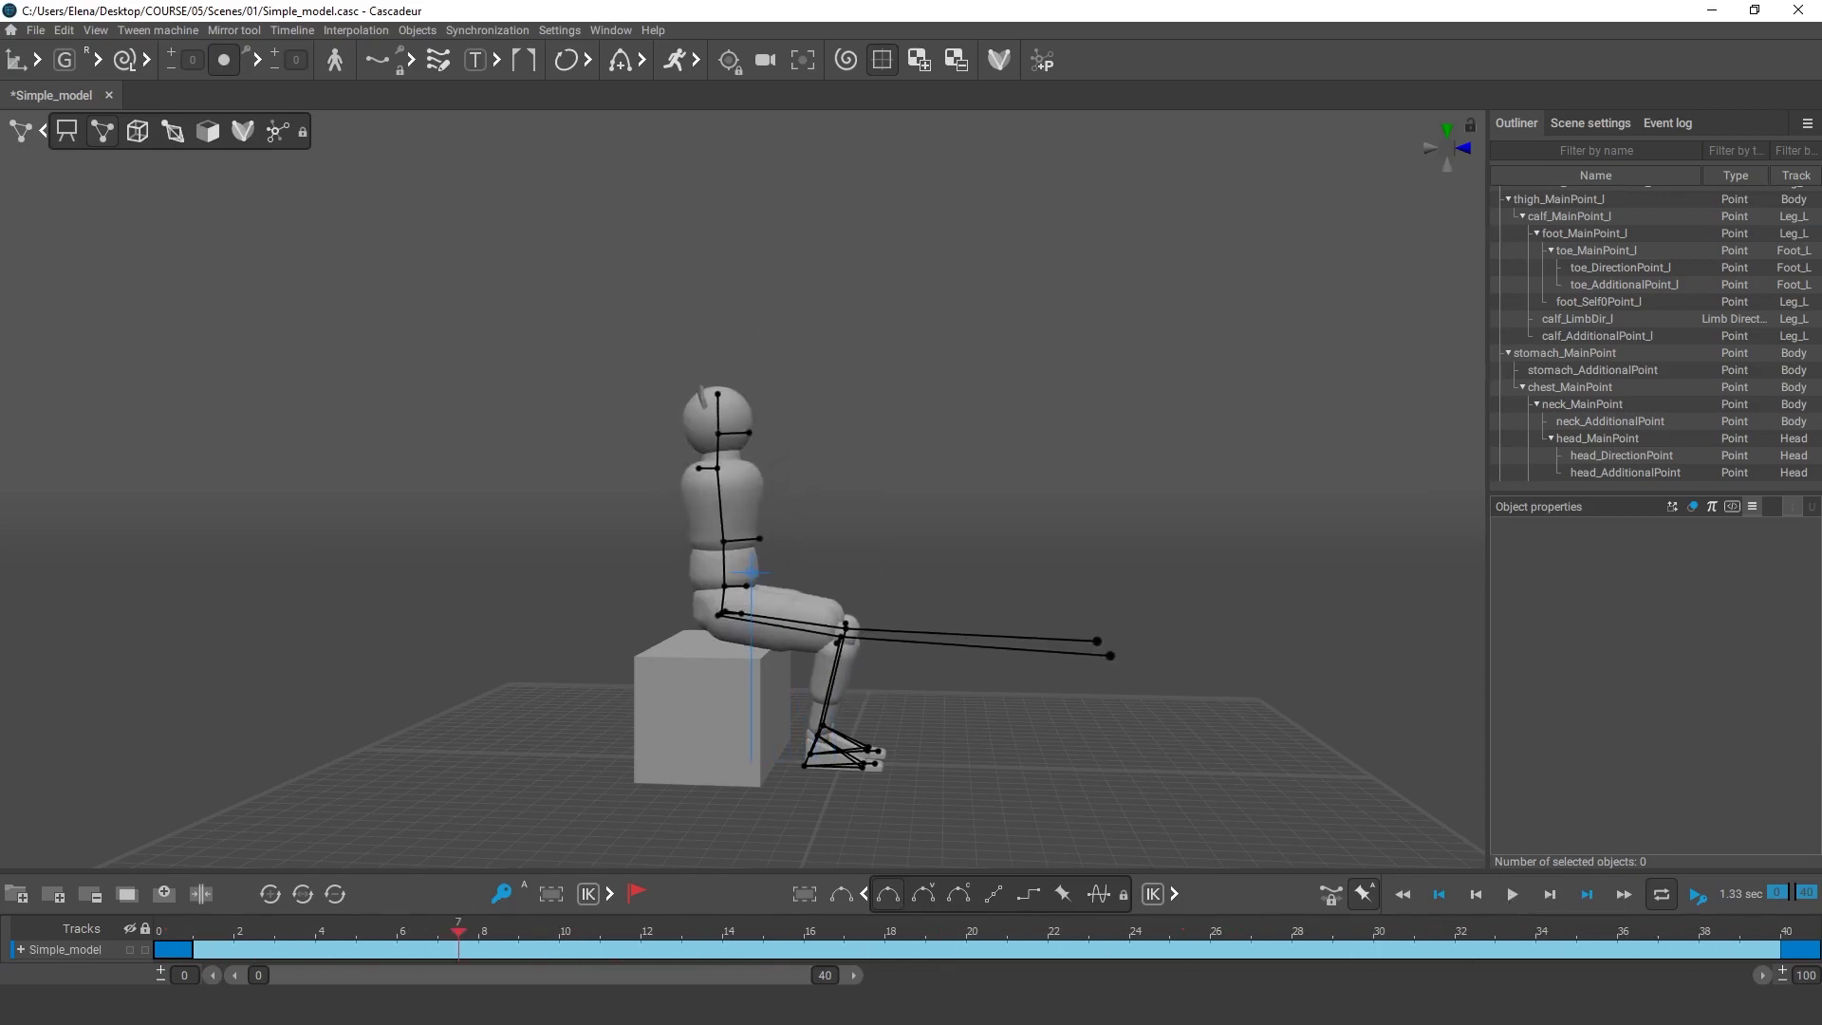
left_click(1519, 897)
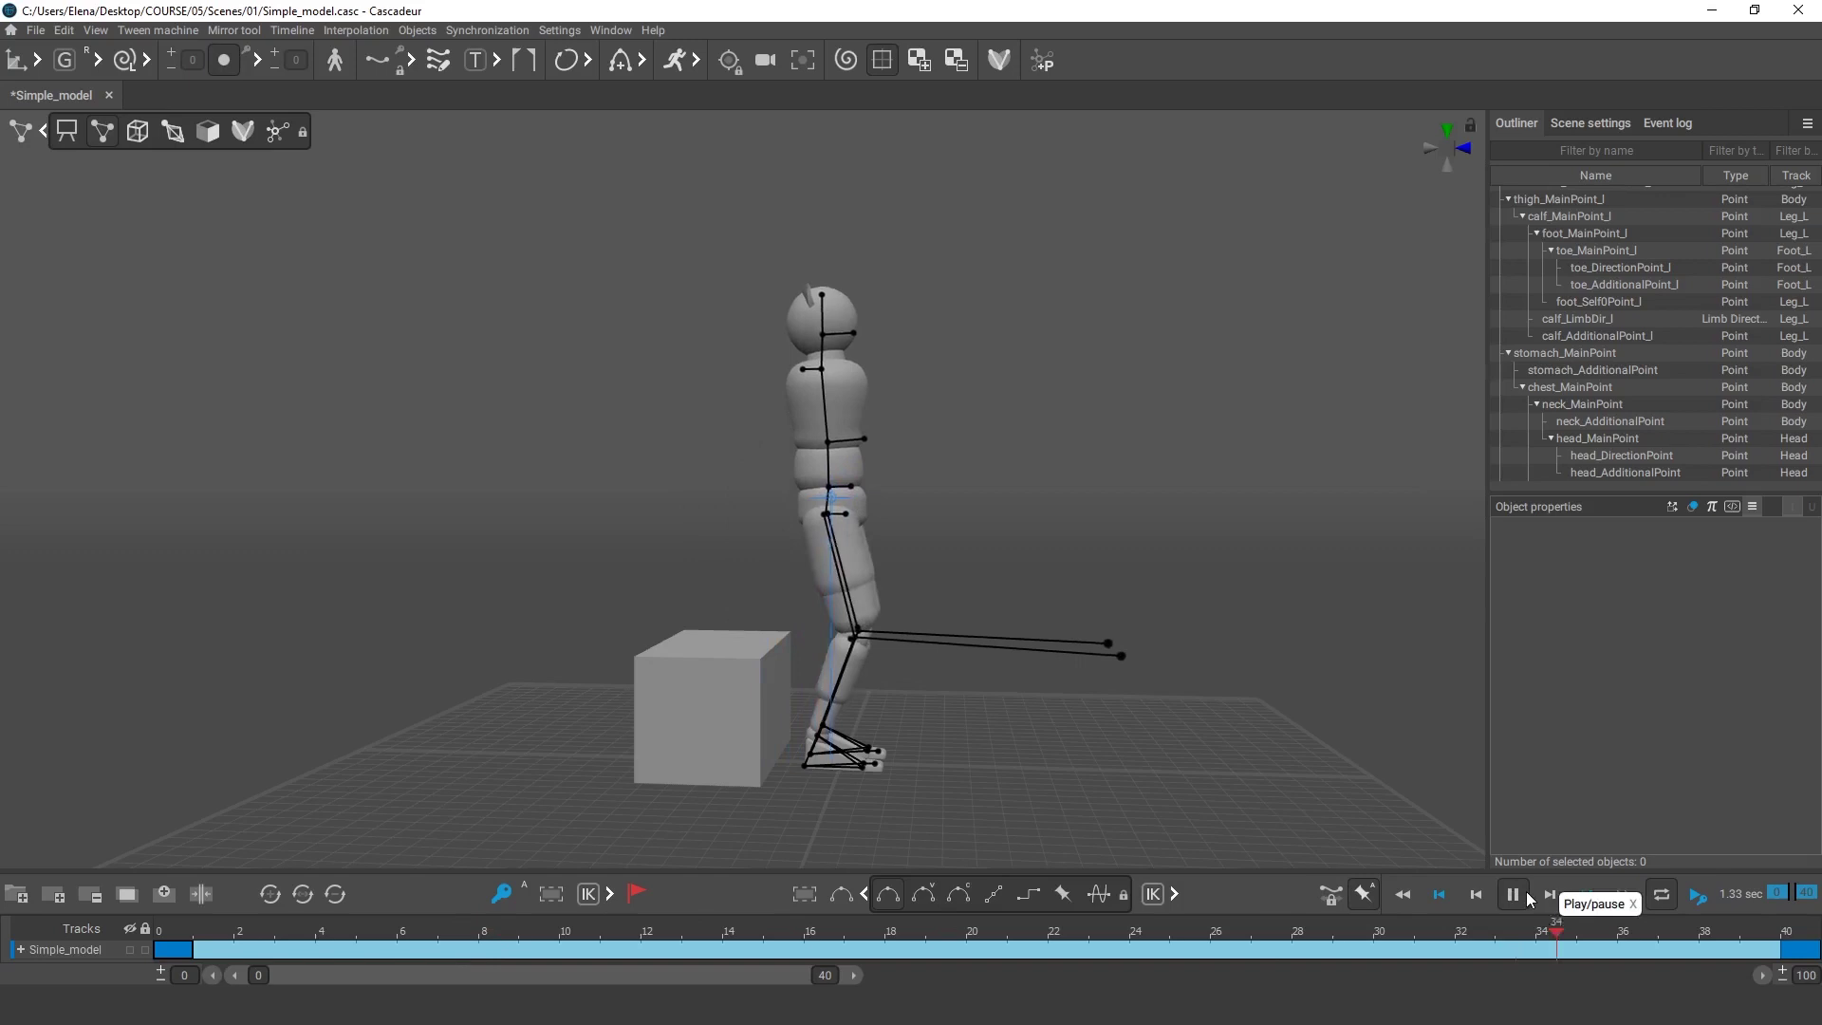
left_click(1529, 898)
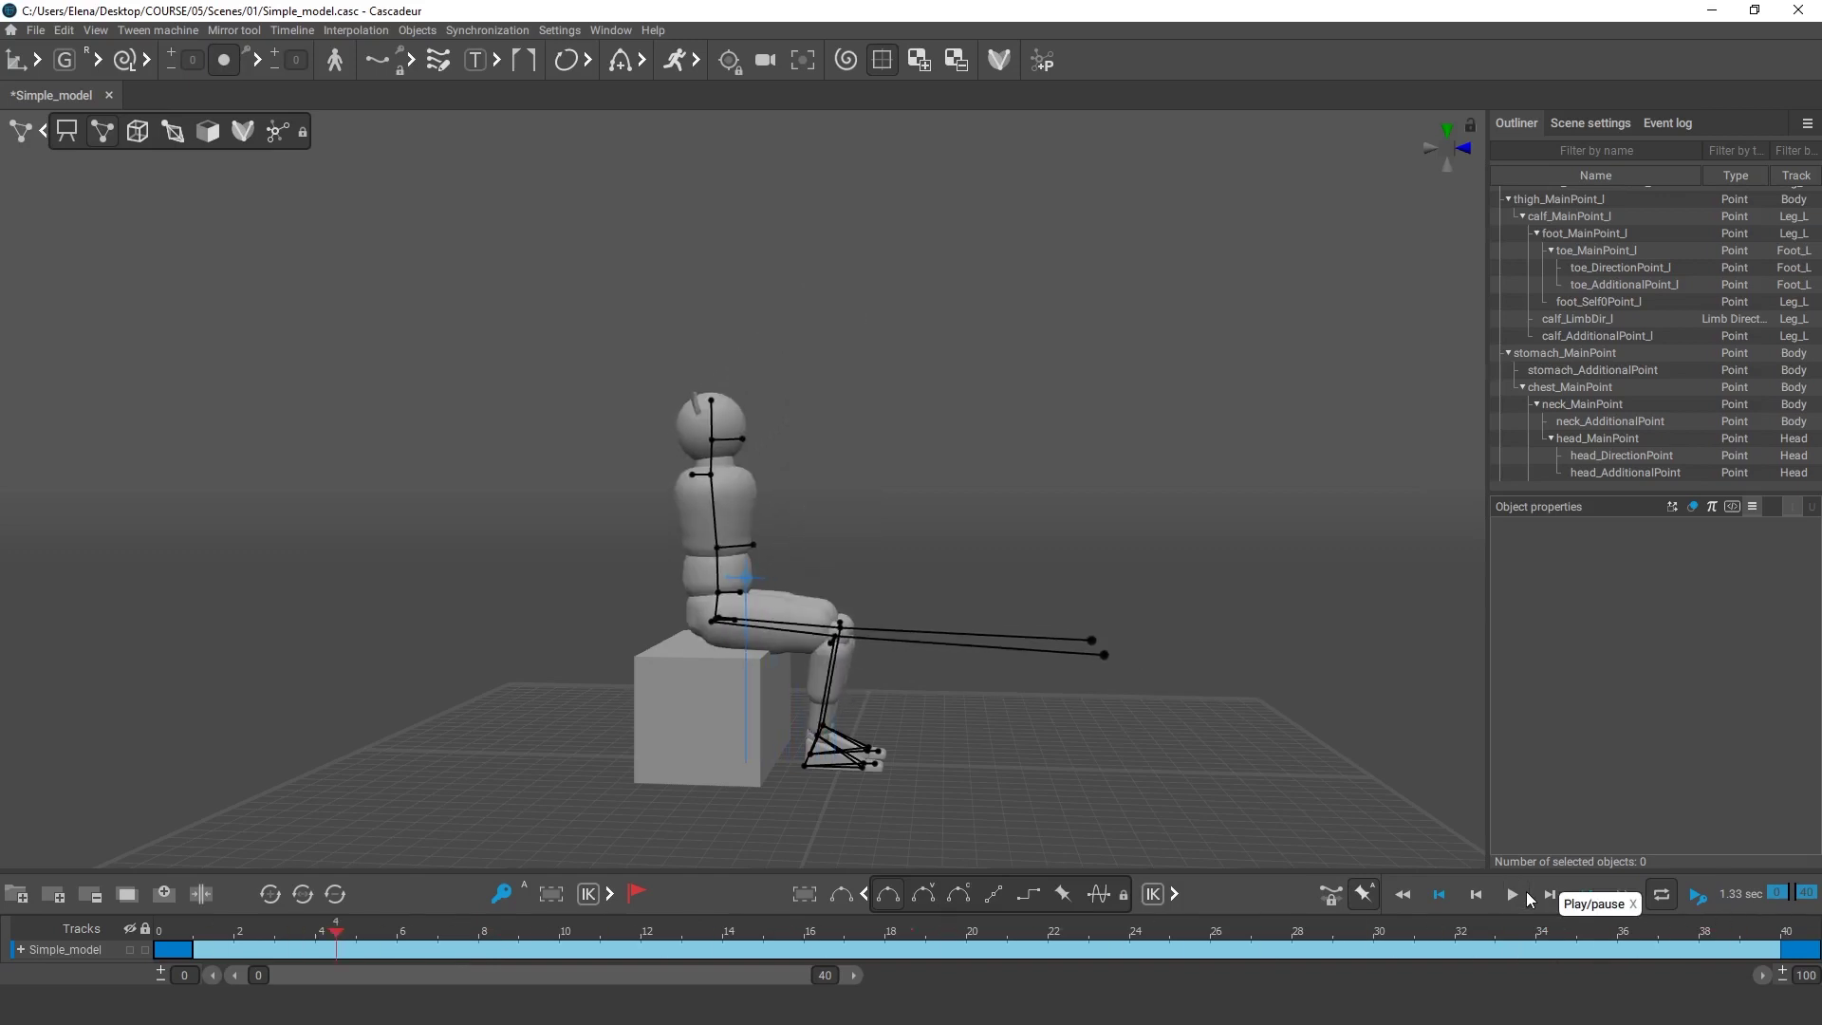
left_click(177, 934)
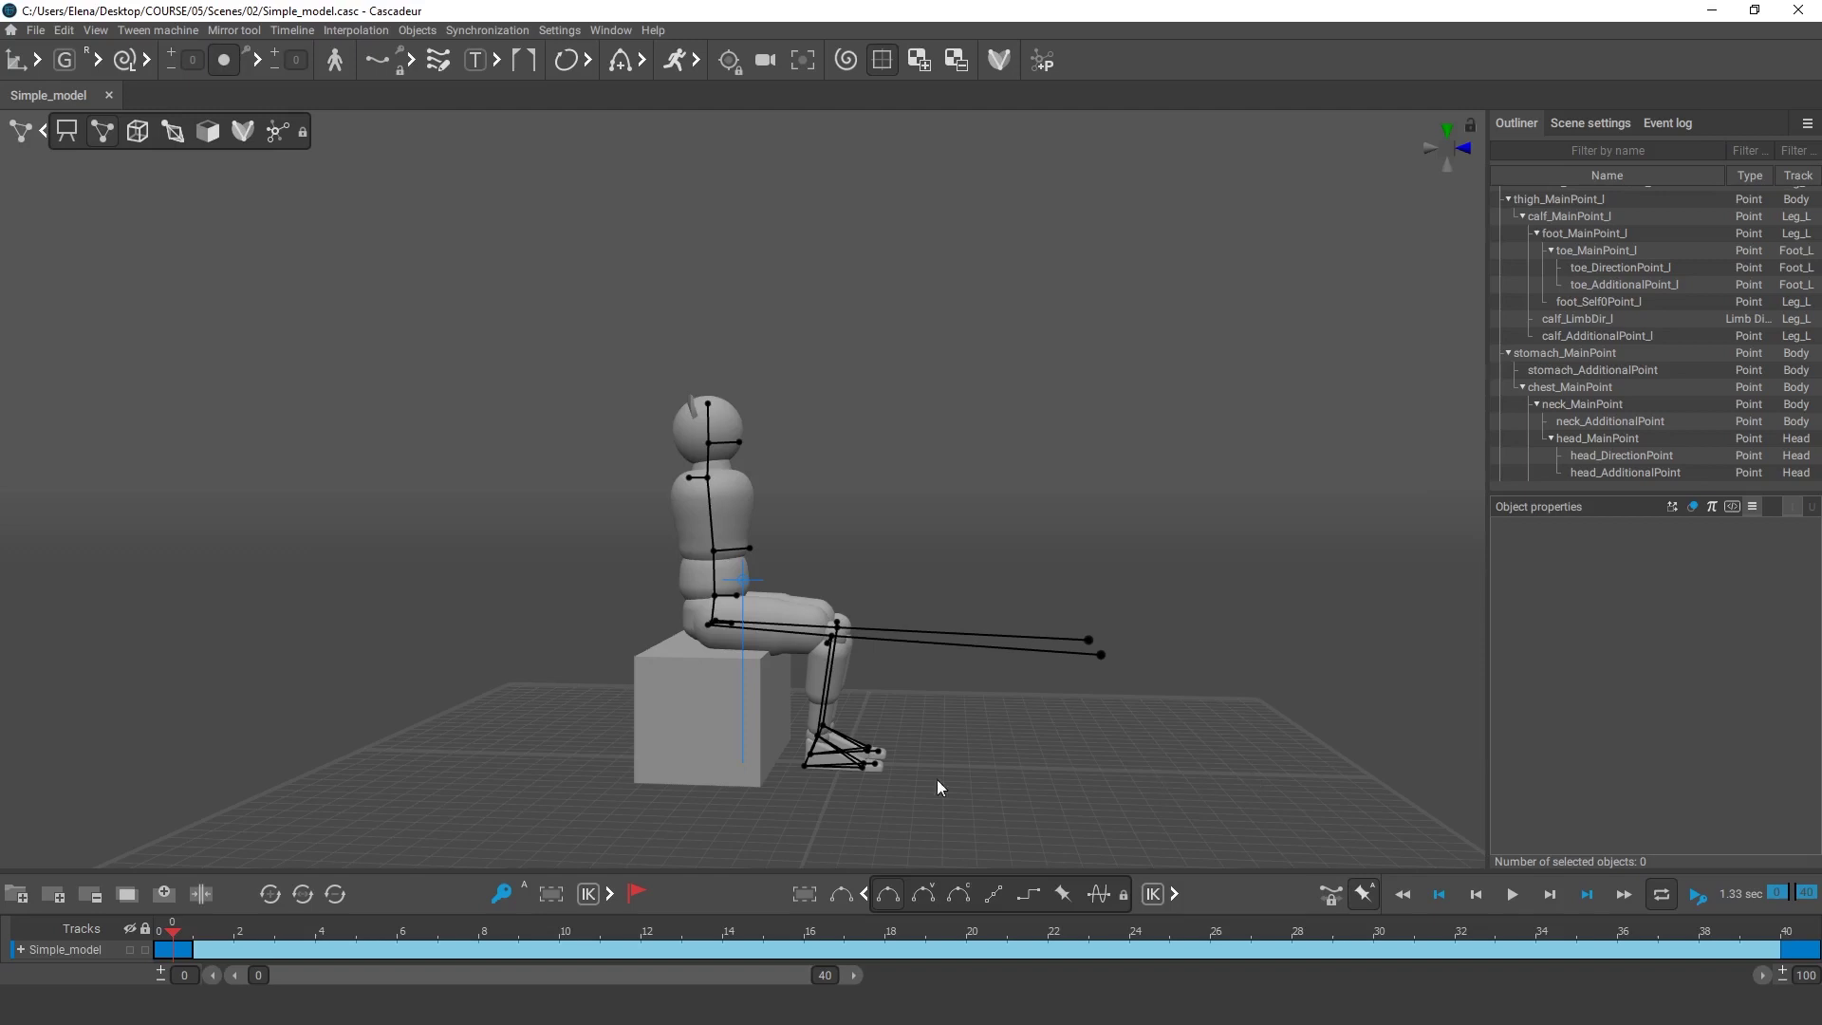
Step: Examine the sit-to-stand motion closely from the side, scrubbing to frames 19 and 12 and back to frame 0
right_click_drag(937, 779, 1036, 827, "alt")
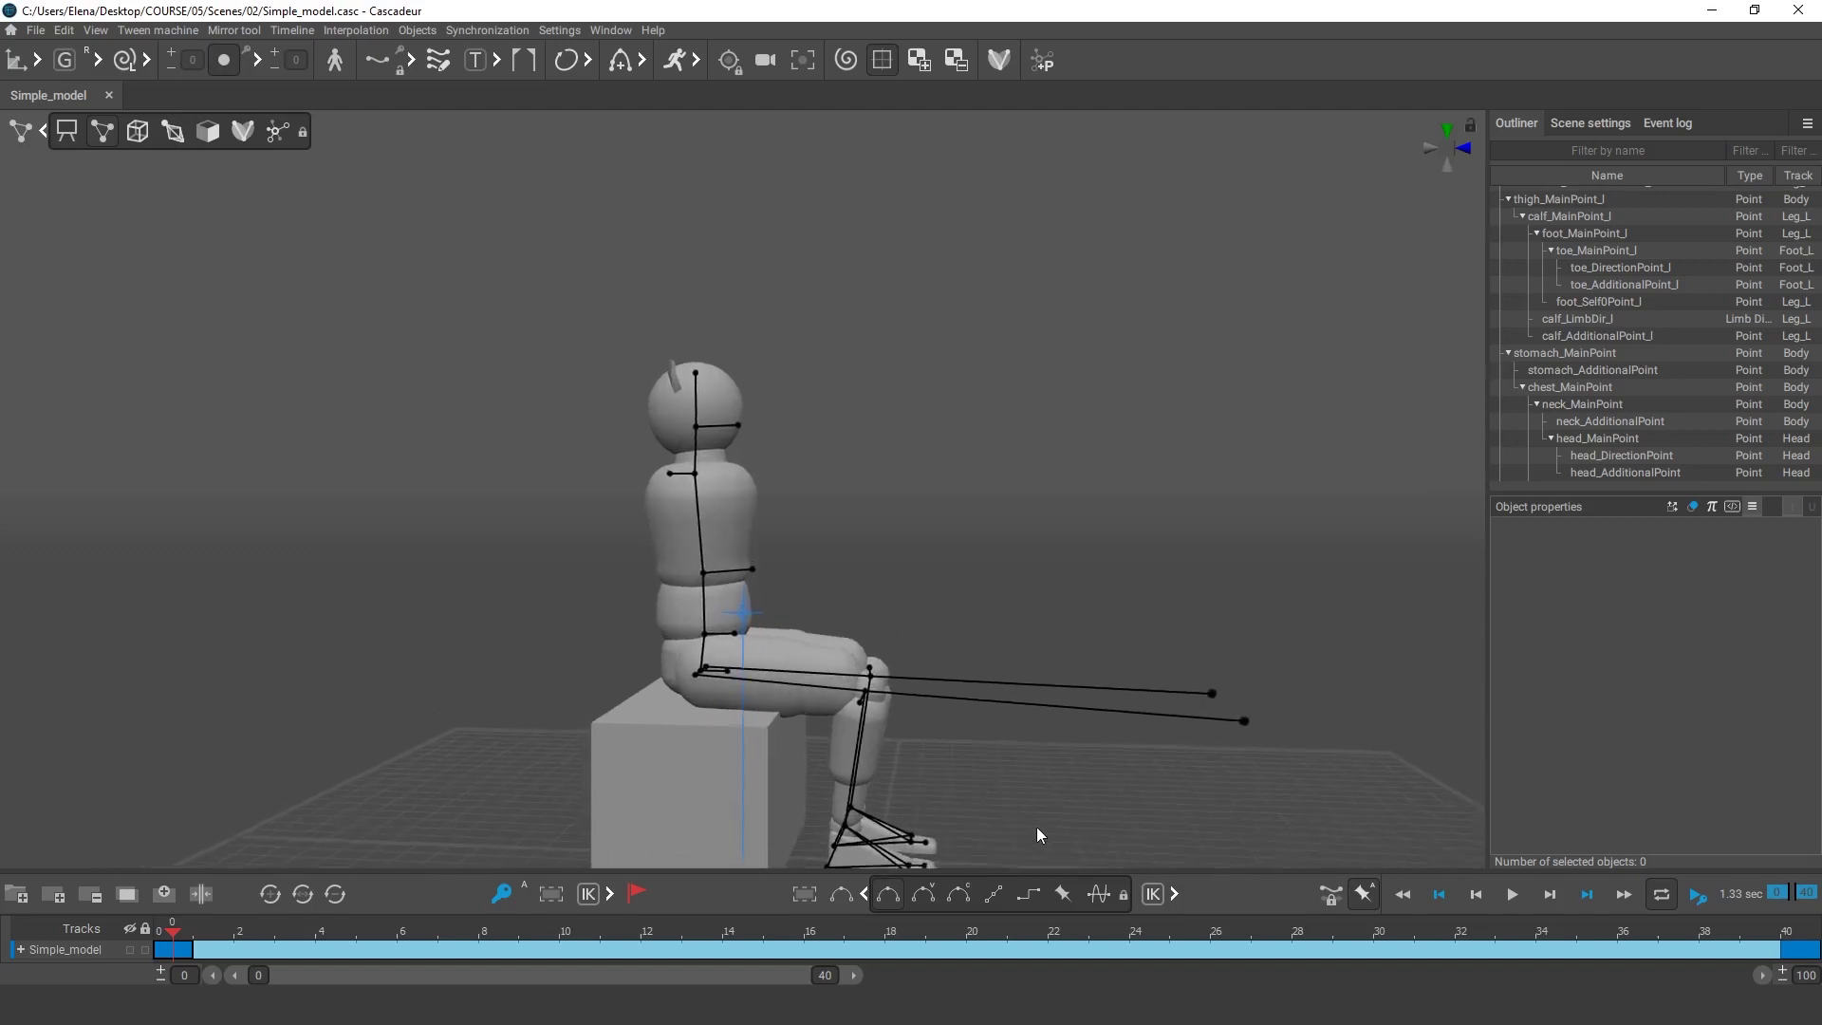
middle_click_drag(1036, 828, 1101, 658, "alt")
right_click_drag(1101, 658, 1131, 708, "alt")
left_click_drag(1131, 708, 1118, 732, "alt")
mouse_move(1118, 732)
right_mouse_down("alt")
mouse_move(1165, 762)
mouse_move(1127, 752)
right_mouse_up("alt")
mouse_move(1127, 753)
middle_mouse_down("alt")
mouse_move(1129, 727)
mouse_move(1106, 735)
middle_mouse_up("alt")
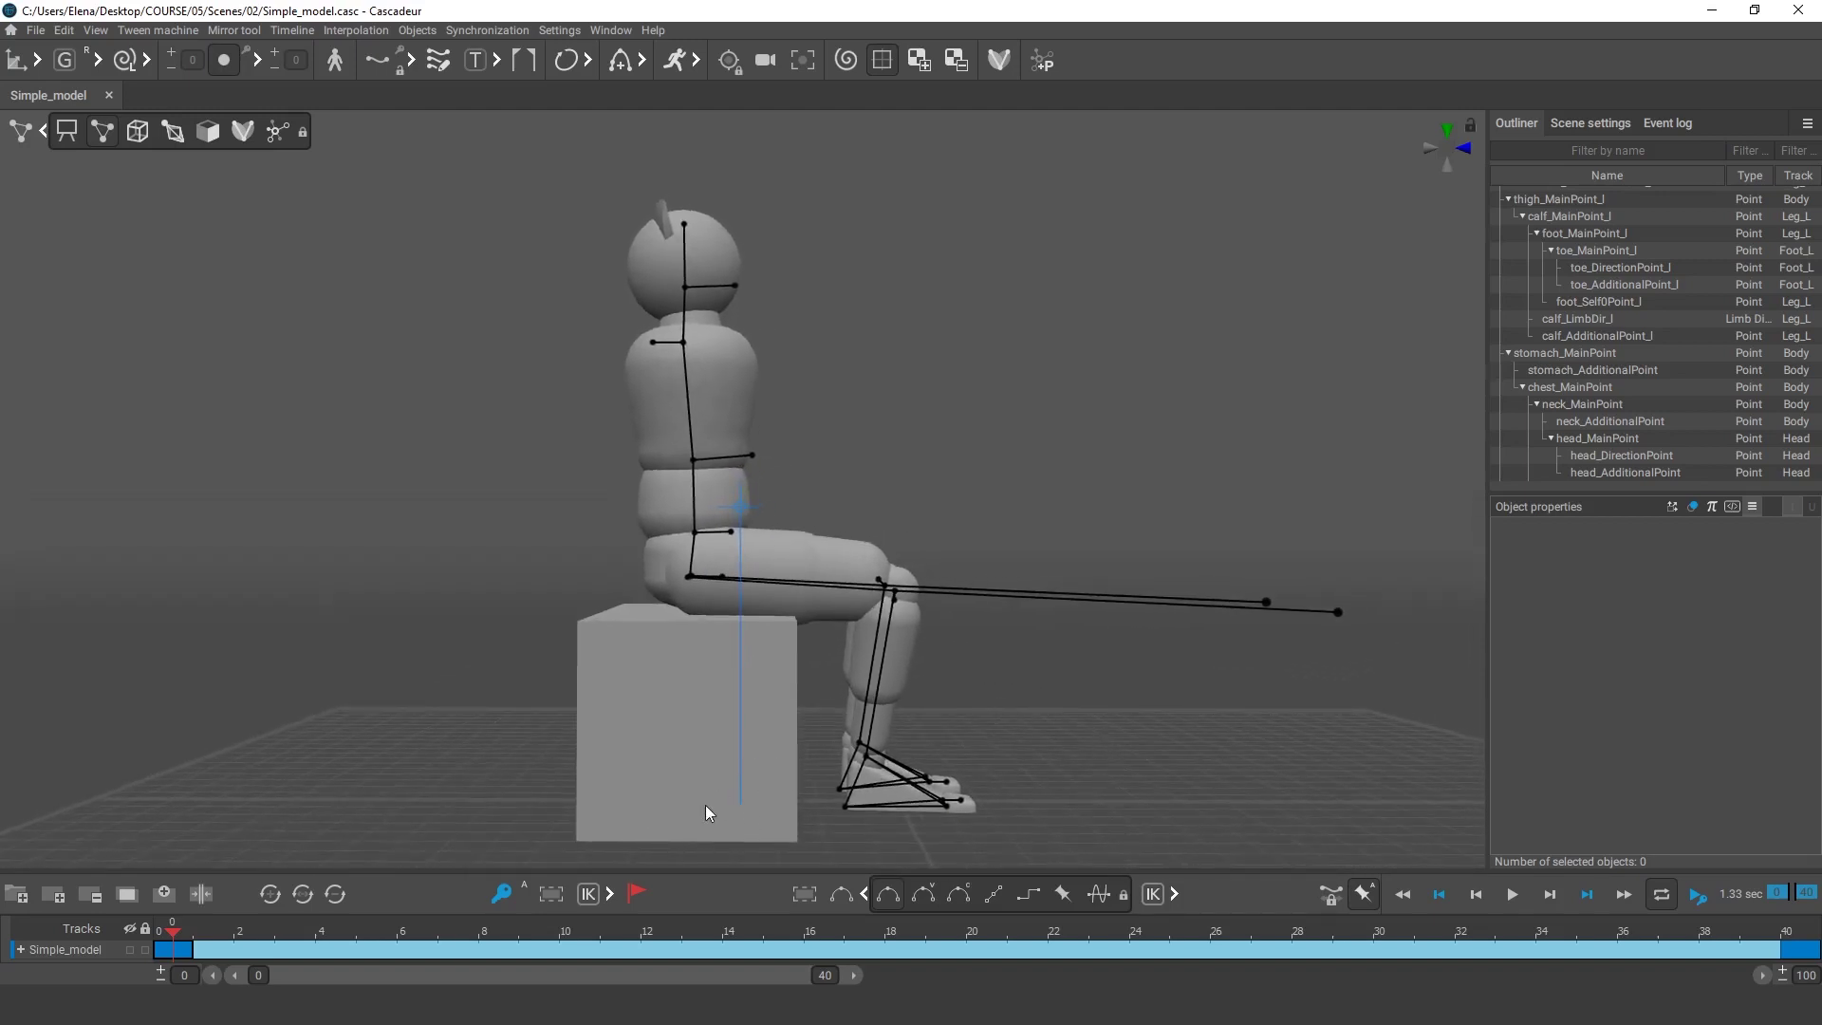
left_click_drag(174, 940, 947, 957)
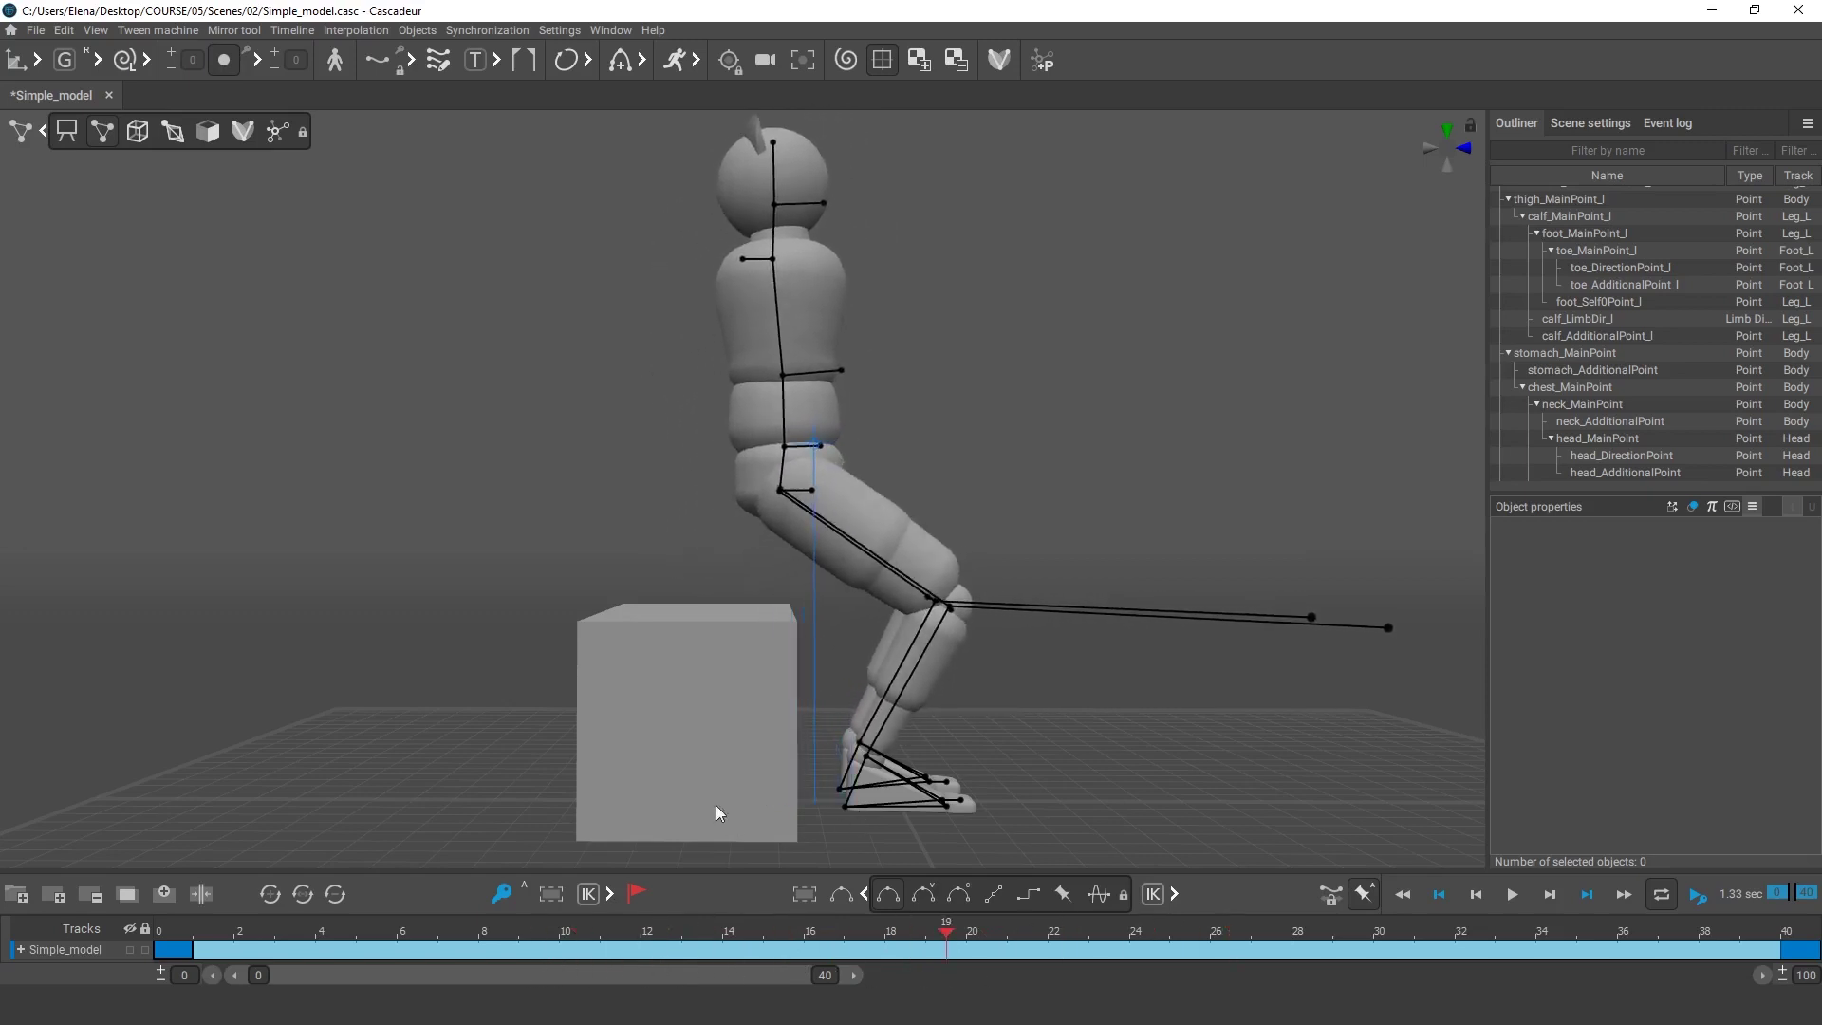
scroll(1061, 676, "down", 1)
middle_click_drag(1073, 678, 1074, 711, "alt")
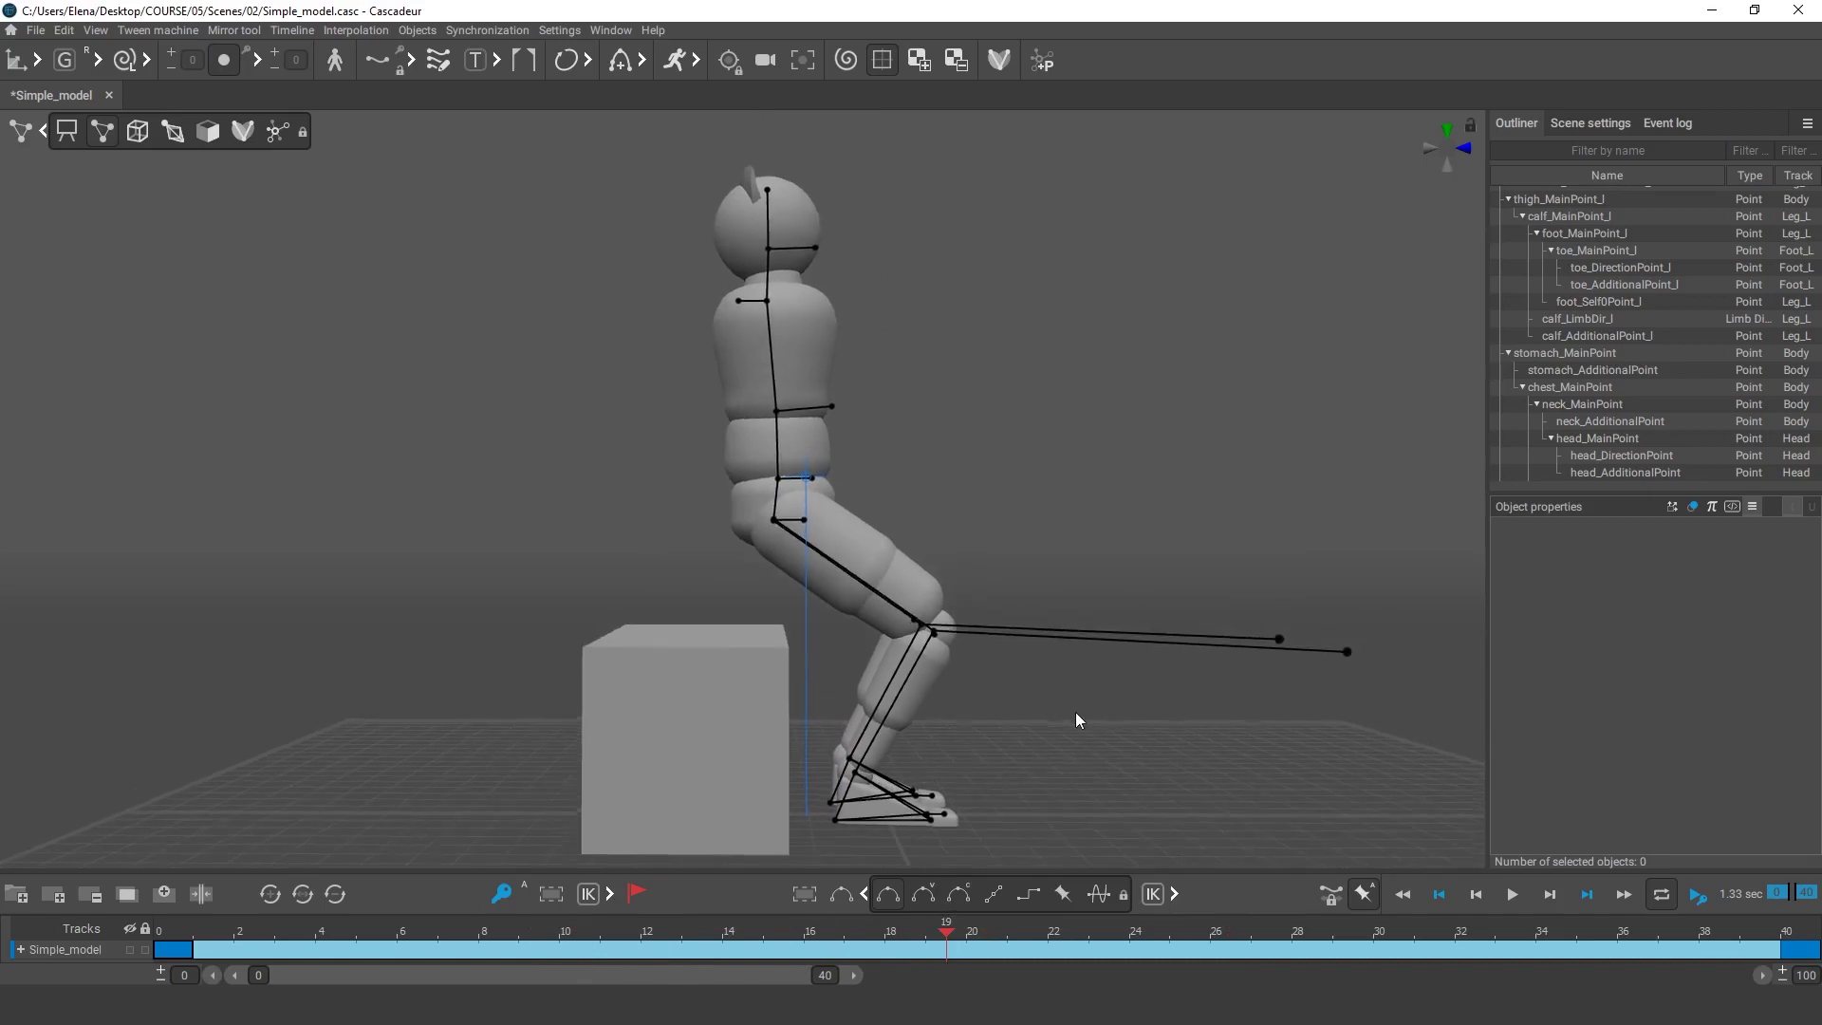
left_click_drag(1074, 711, 1044, 757, "alt")
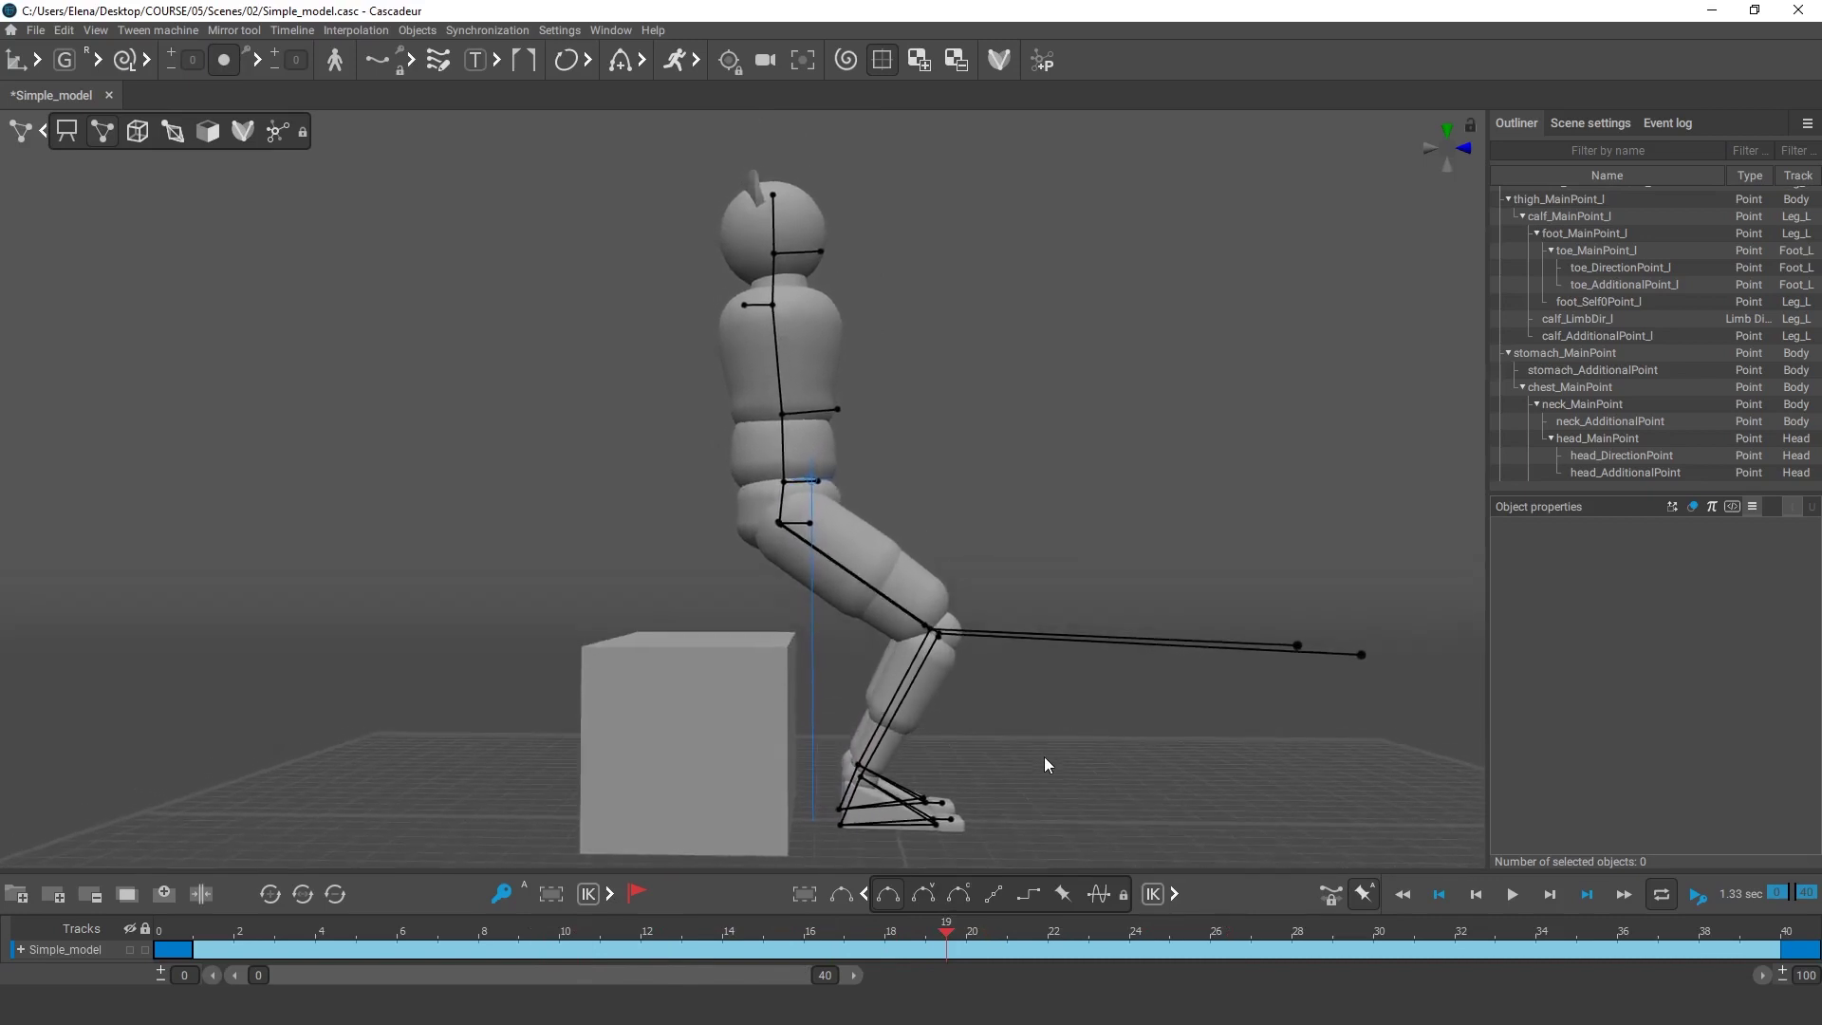
left_click_drag(908, 937, 650, 937)
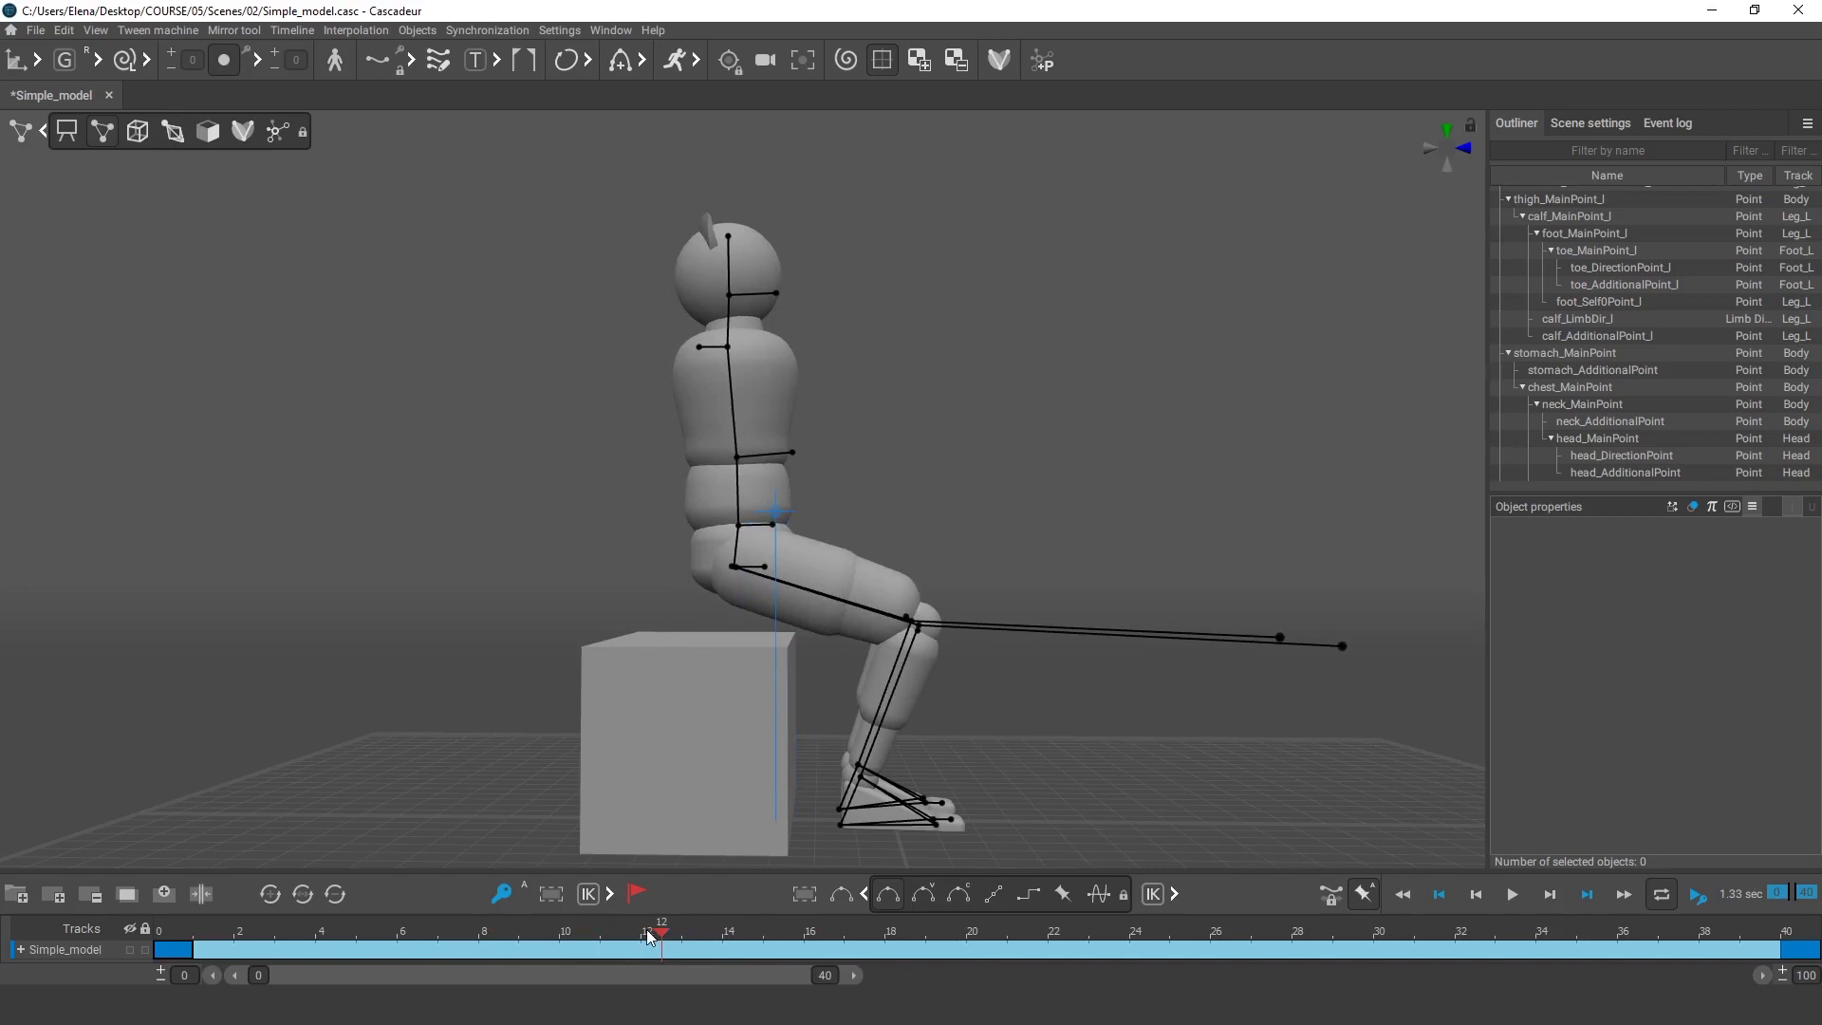
left_click_drag(1033, 767, 1039, 767, "alt")
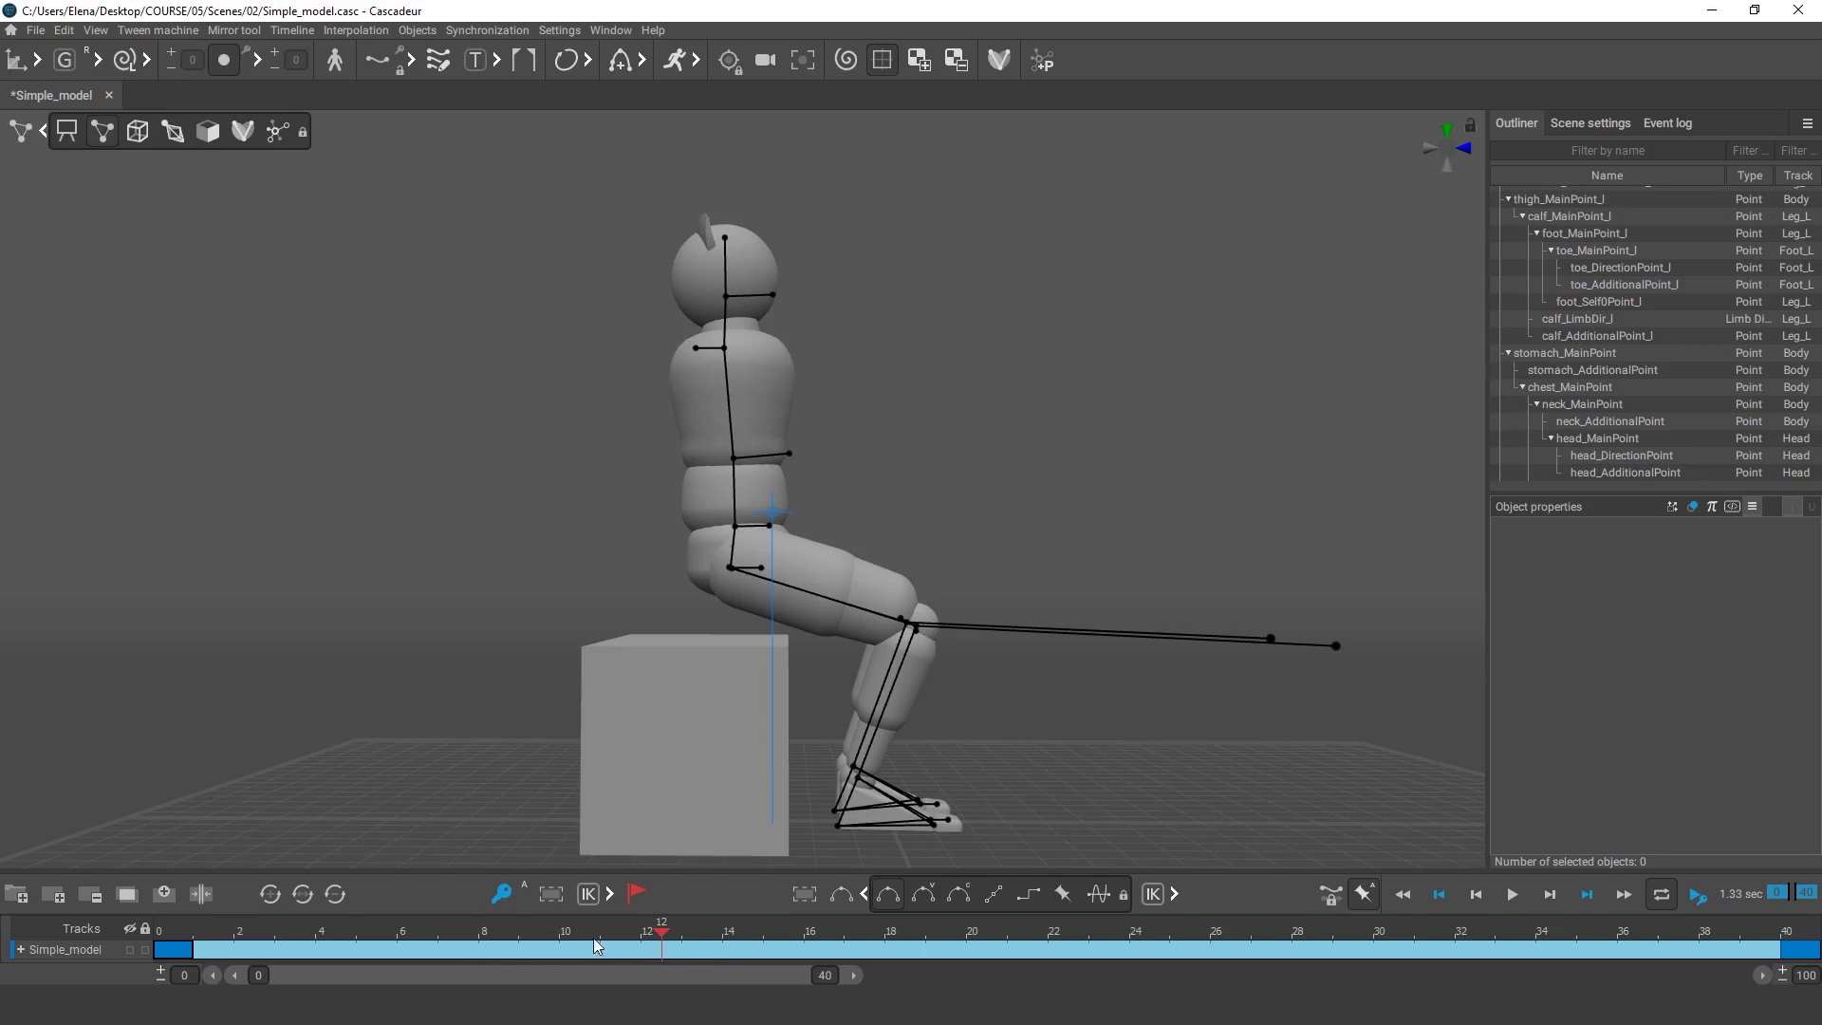
left_click_drag(188, 932, 3, 966)
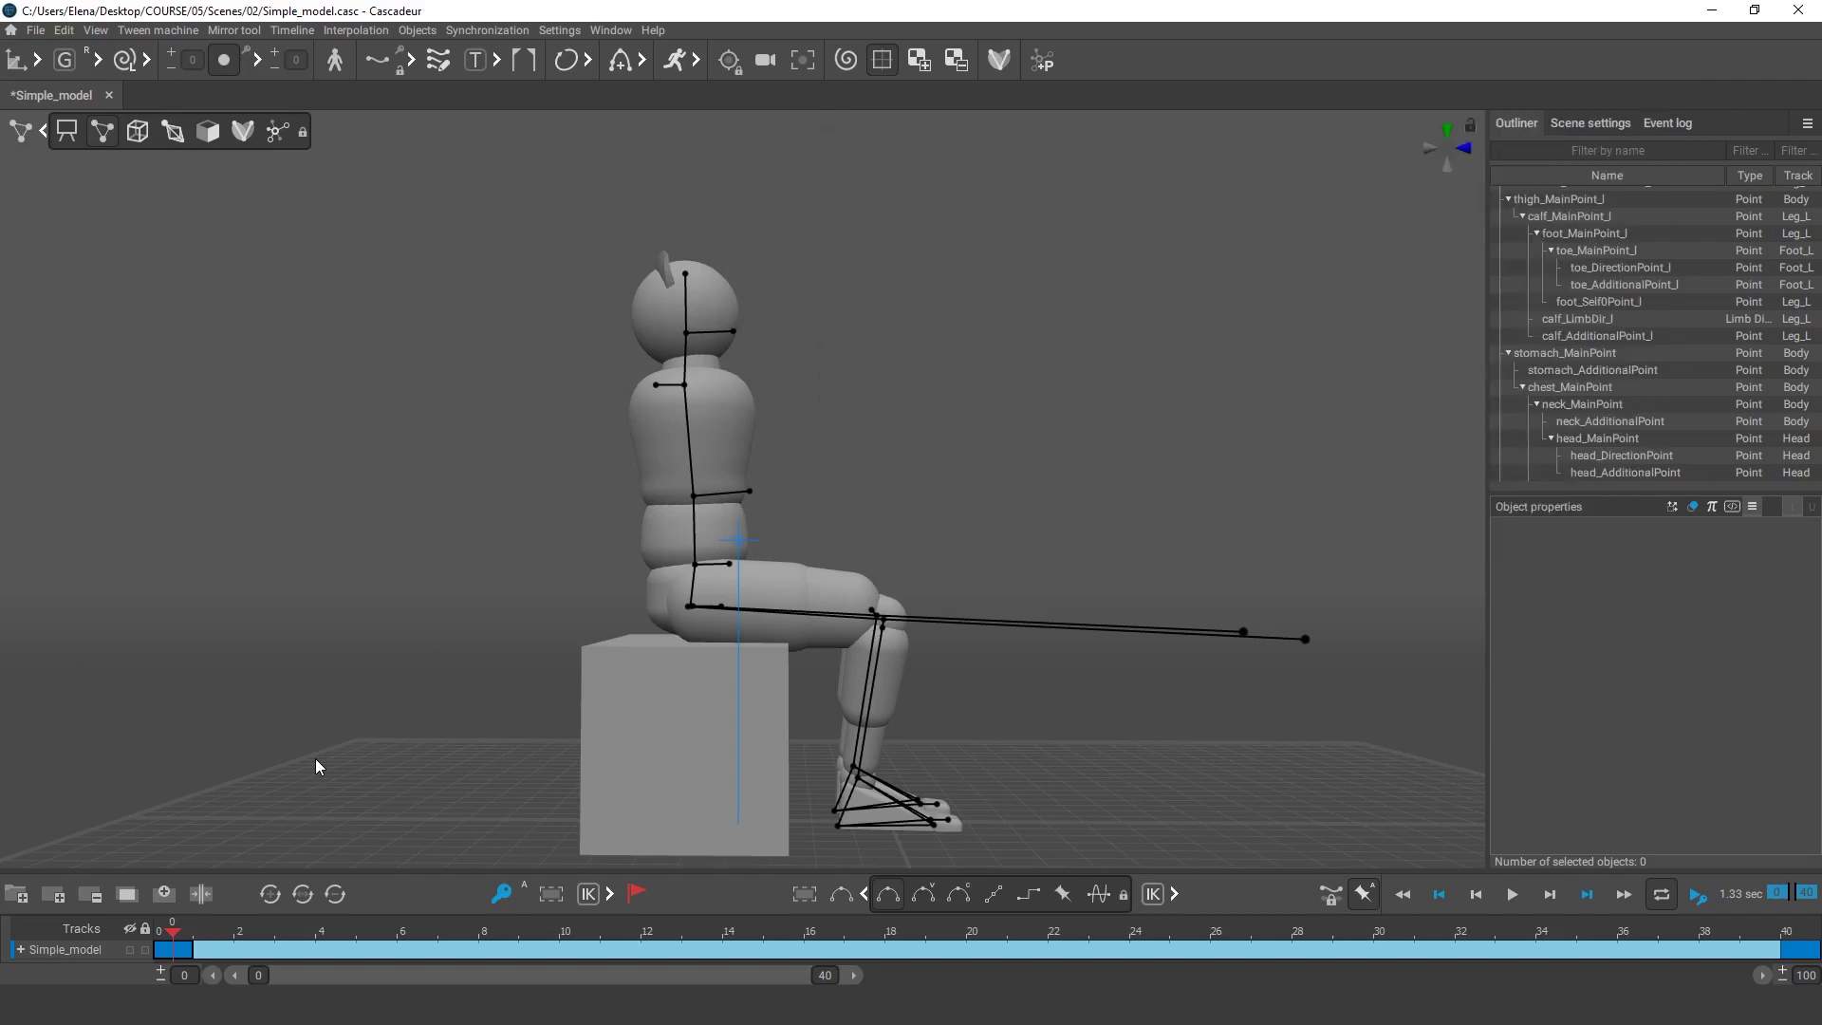
Step: Try tilting the upper body forward about the pelvis in the seated pose at frame 0
left_click_drag(573, 234, 773, 653)
key("e")
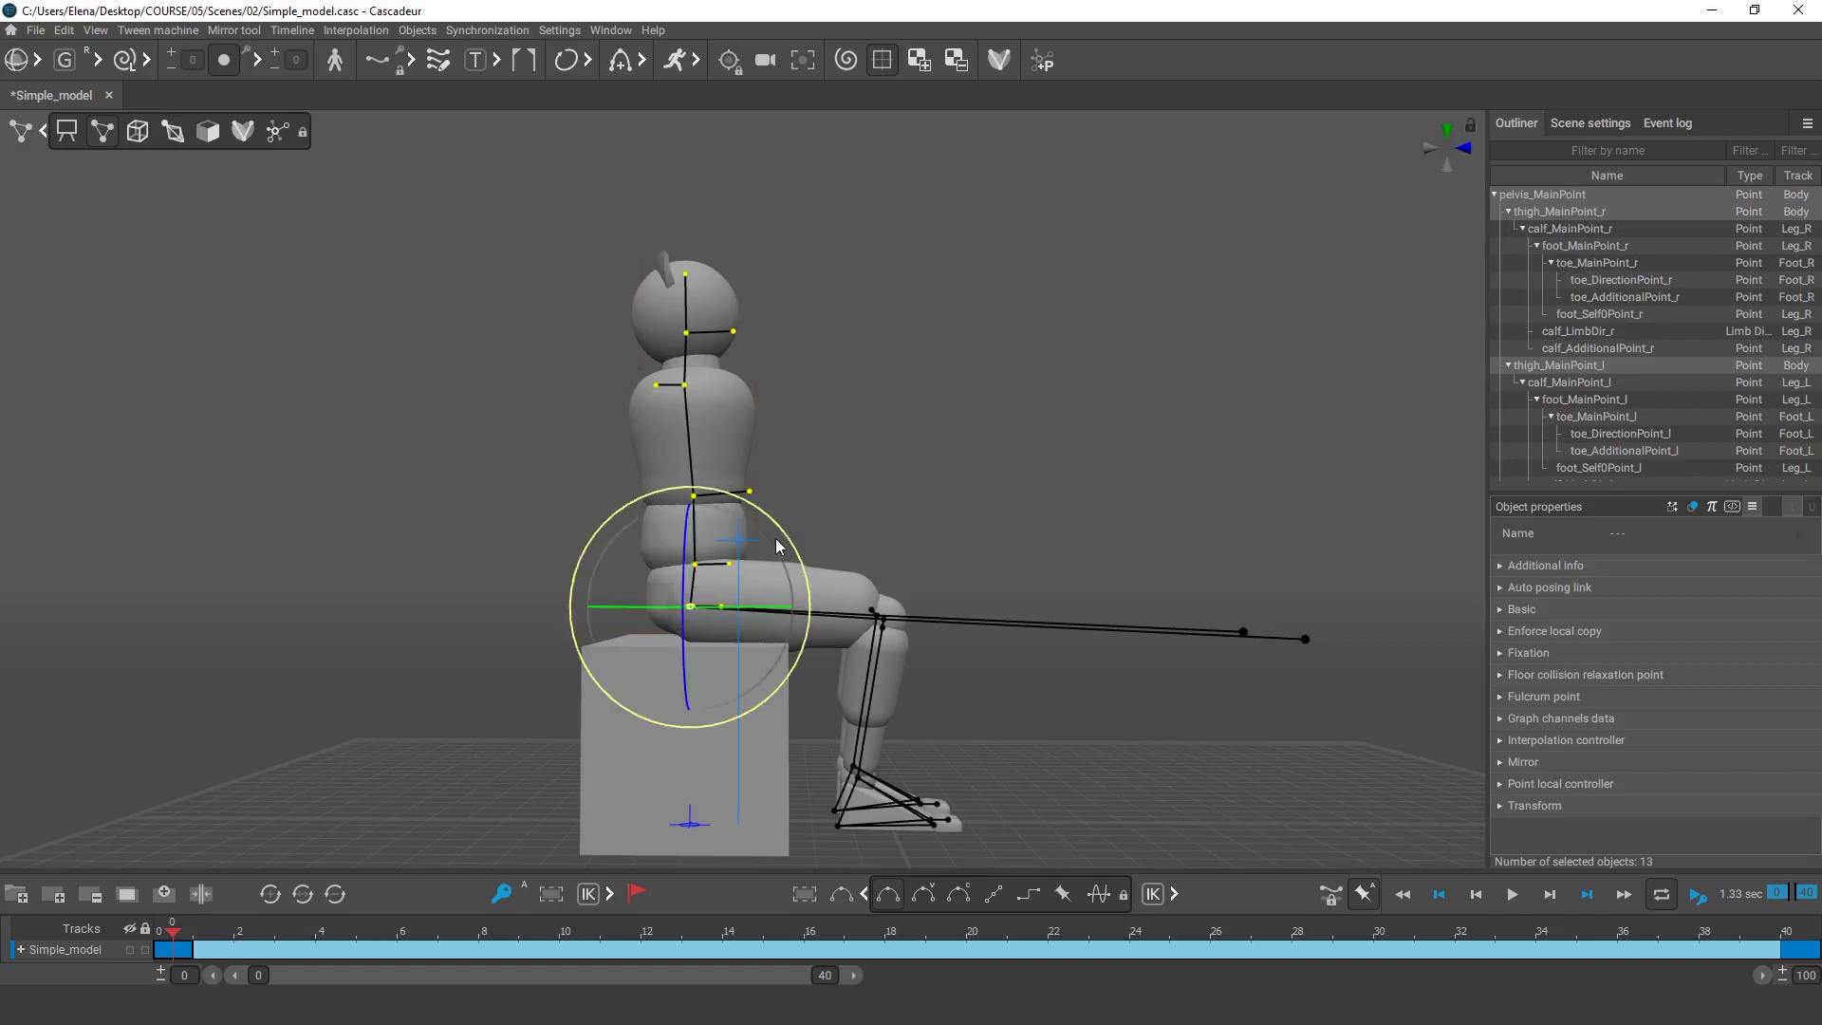
left_click_drag(776, 538, 840, 574)
left_click(879, 523)
Step: Switch the interval between the seated and standing keys to Step interpolation, and add a key at frame 10
left_click(504, 928)
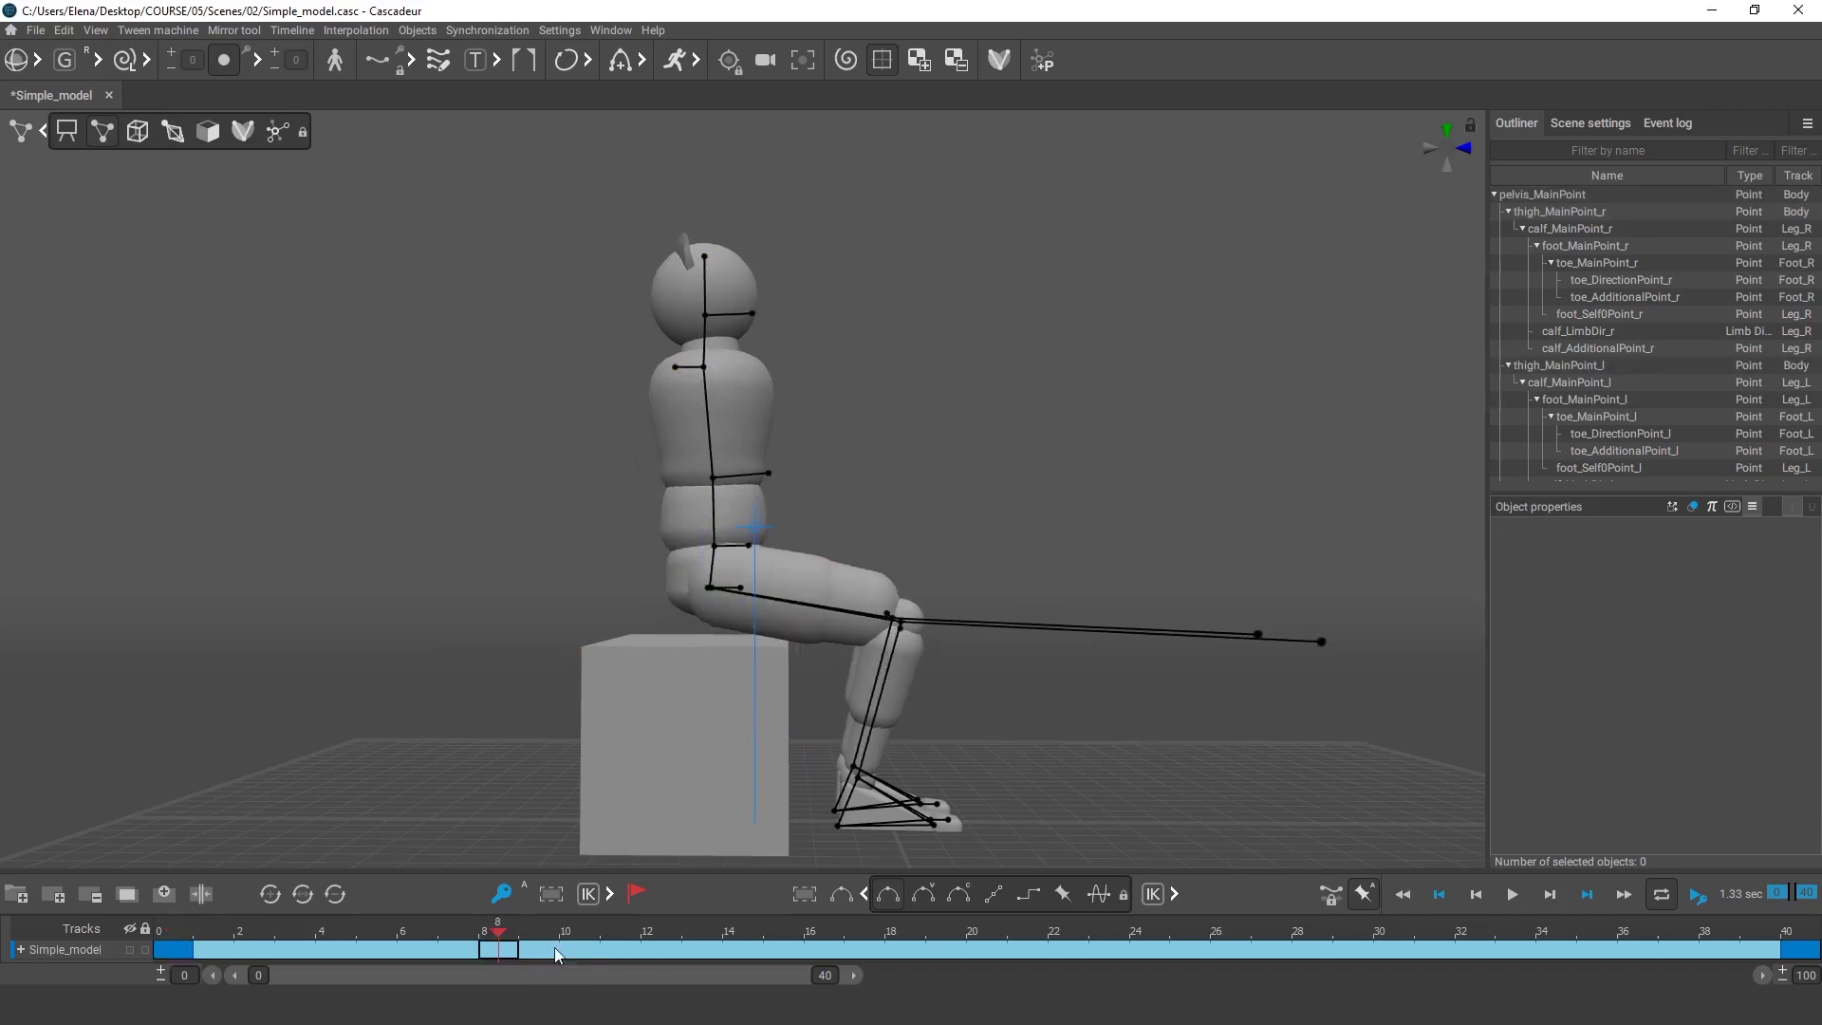
left_click(1027, 894)
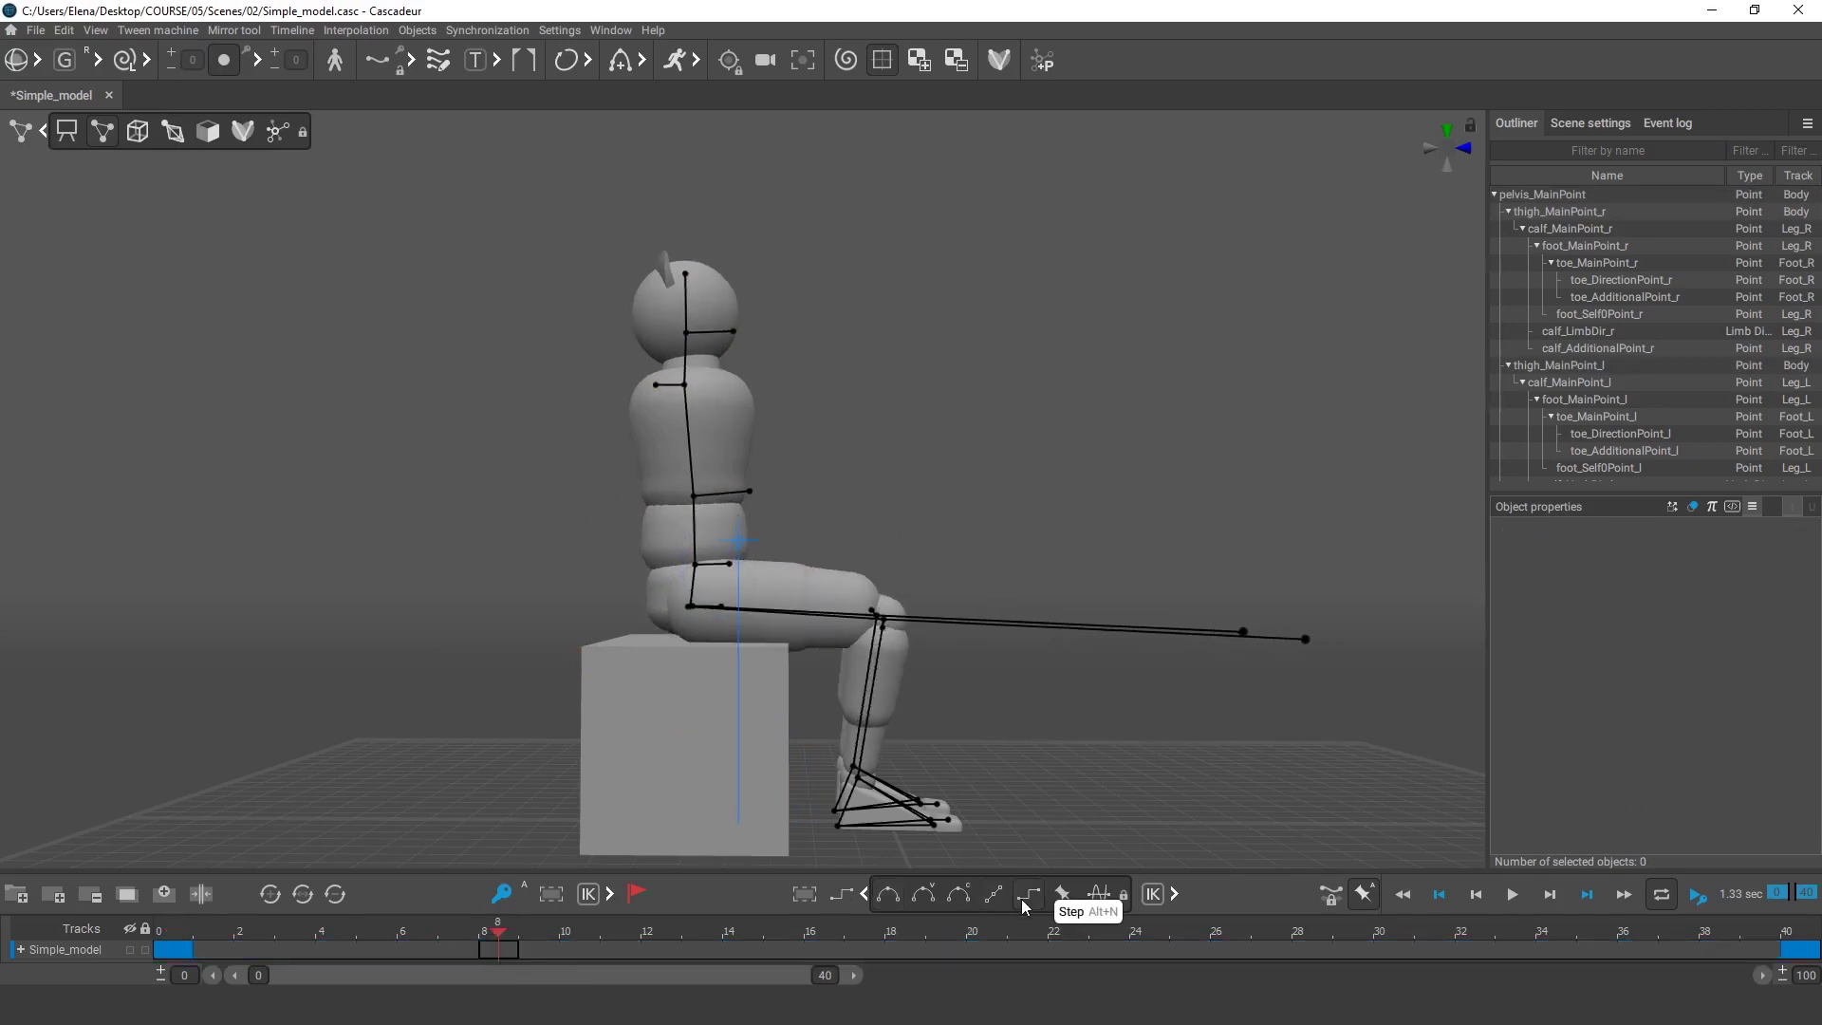
left_click(586, 950)
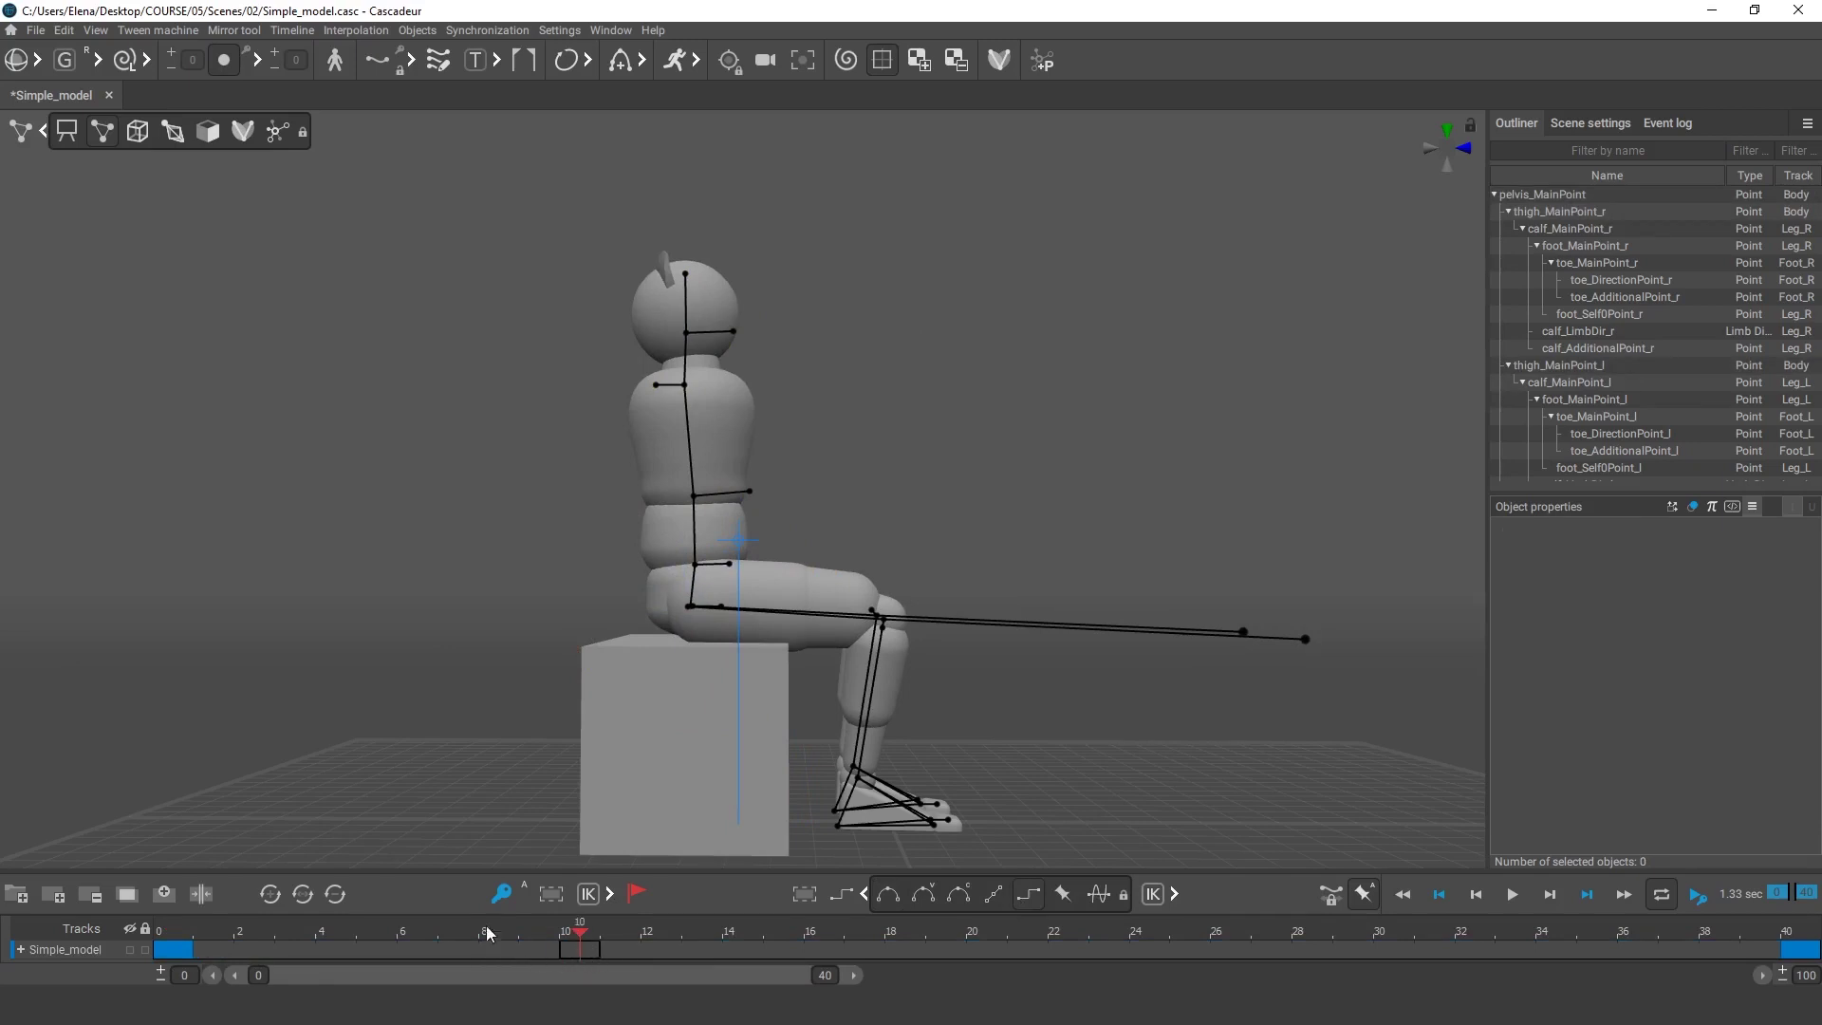
left_click(501, 893)
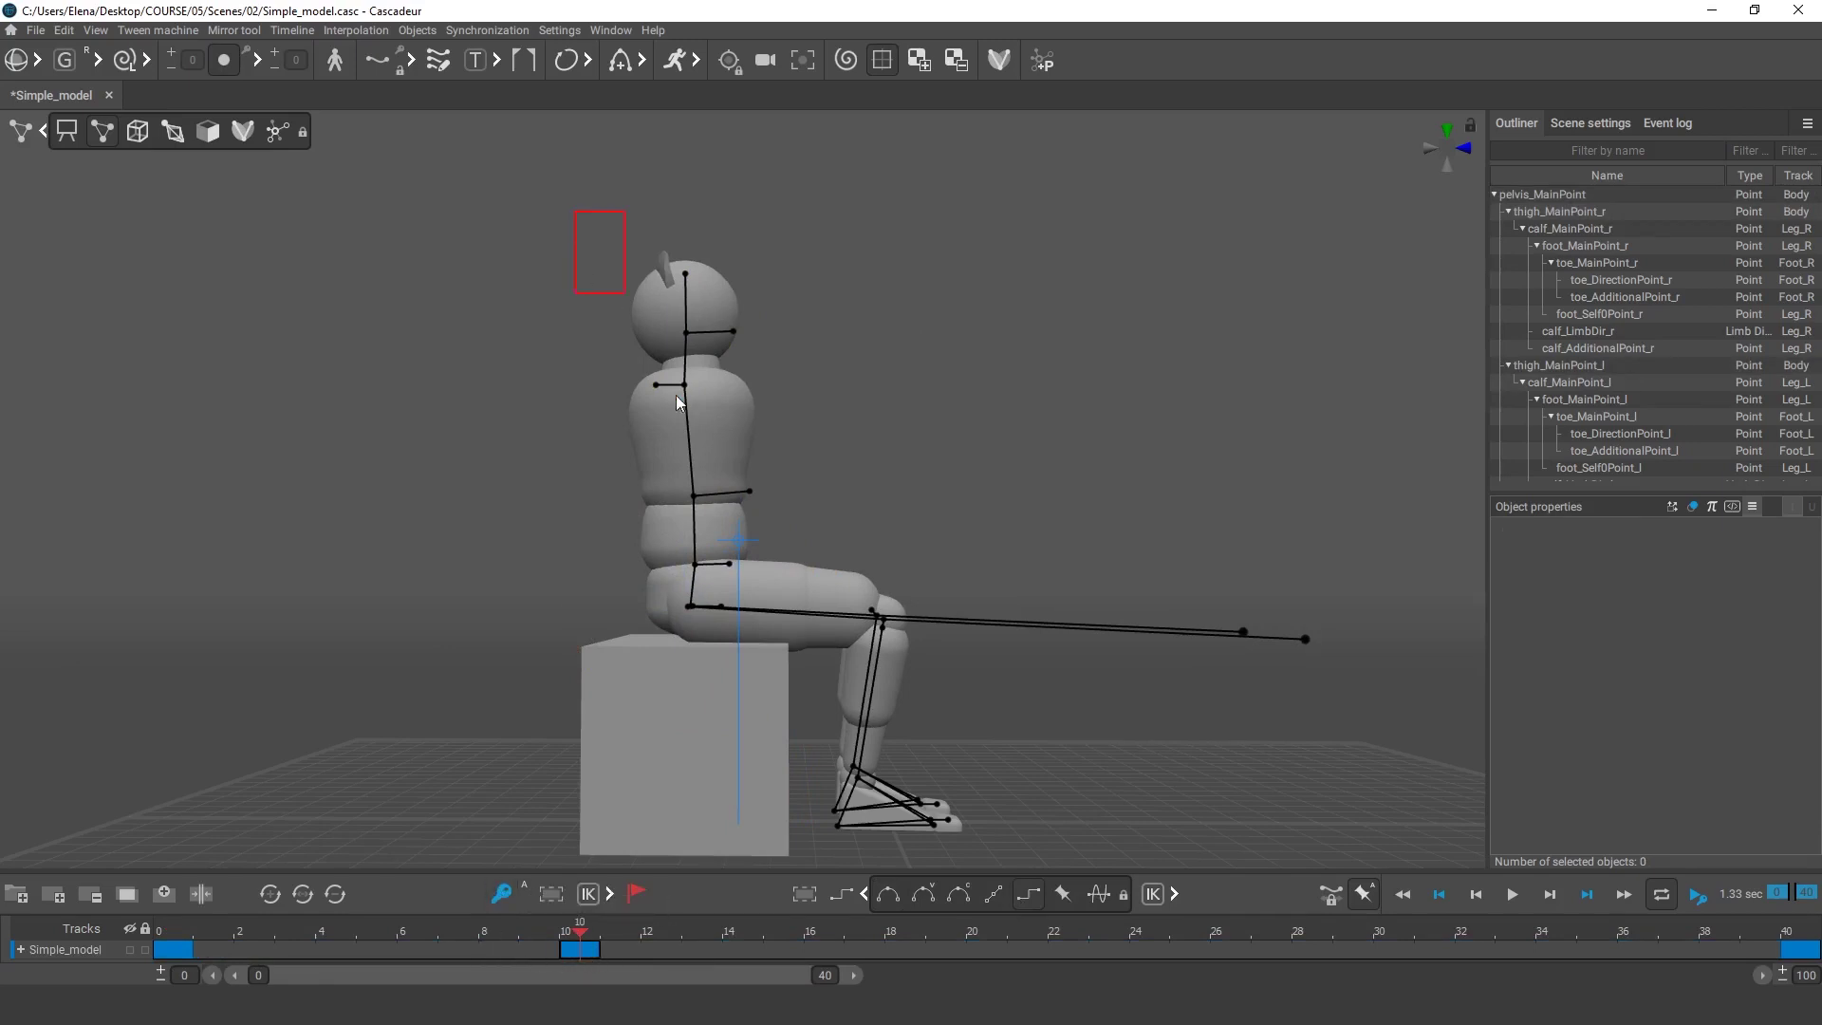
Step: Lean the upper body forward at frame 10 by rotating it about the pelvis and the lower spine points
left_click_drag(679, 402, 792, 647)
left_click_drag(789, 549, 819, 593)
double_click(710, 571)
double_click(754, 517)
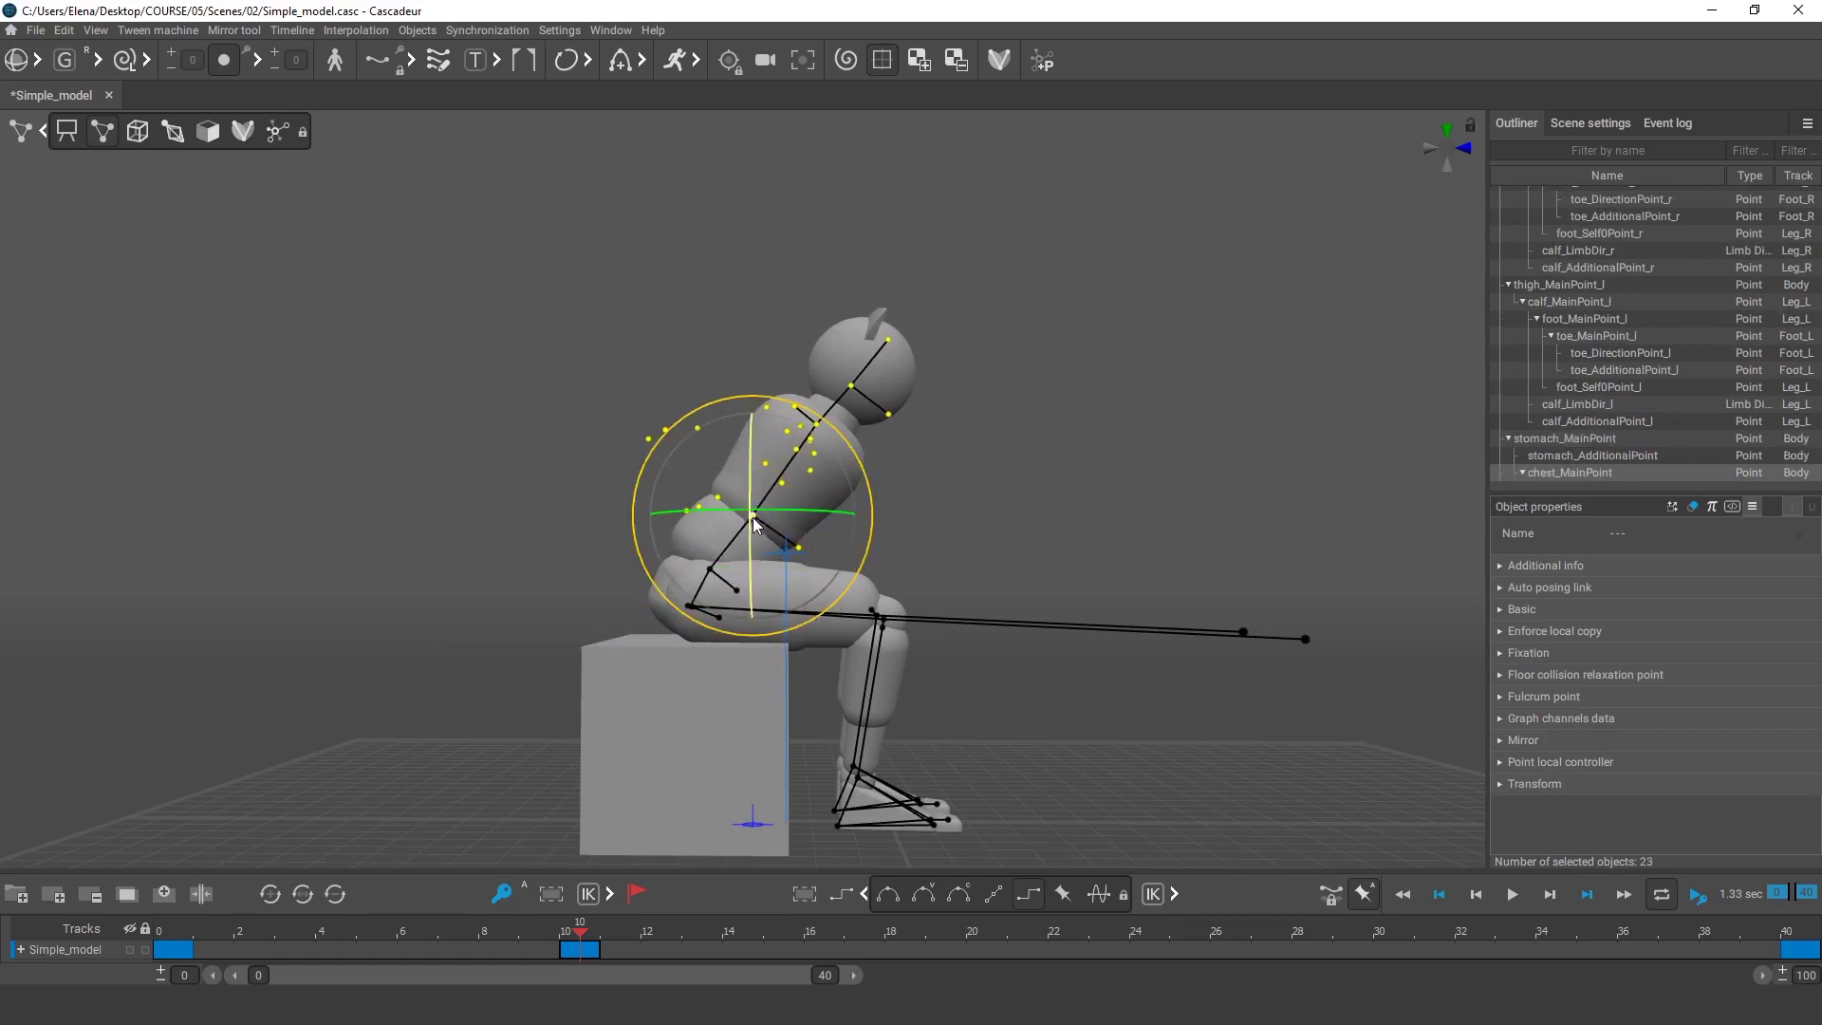
left_click(960, 635)
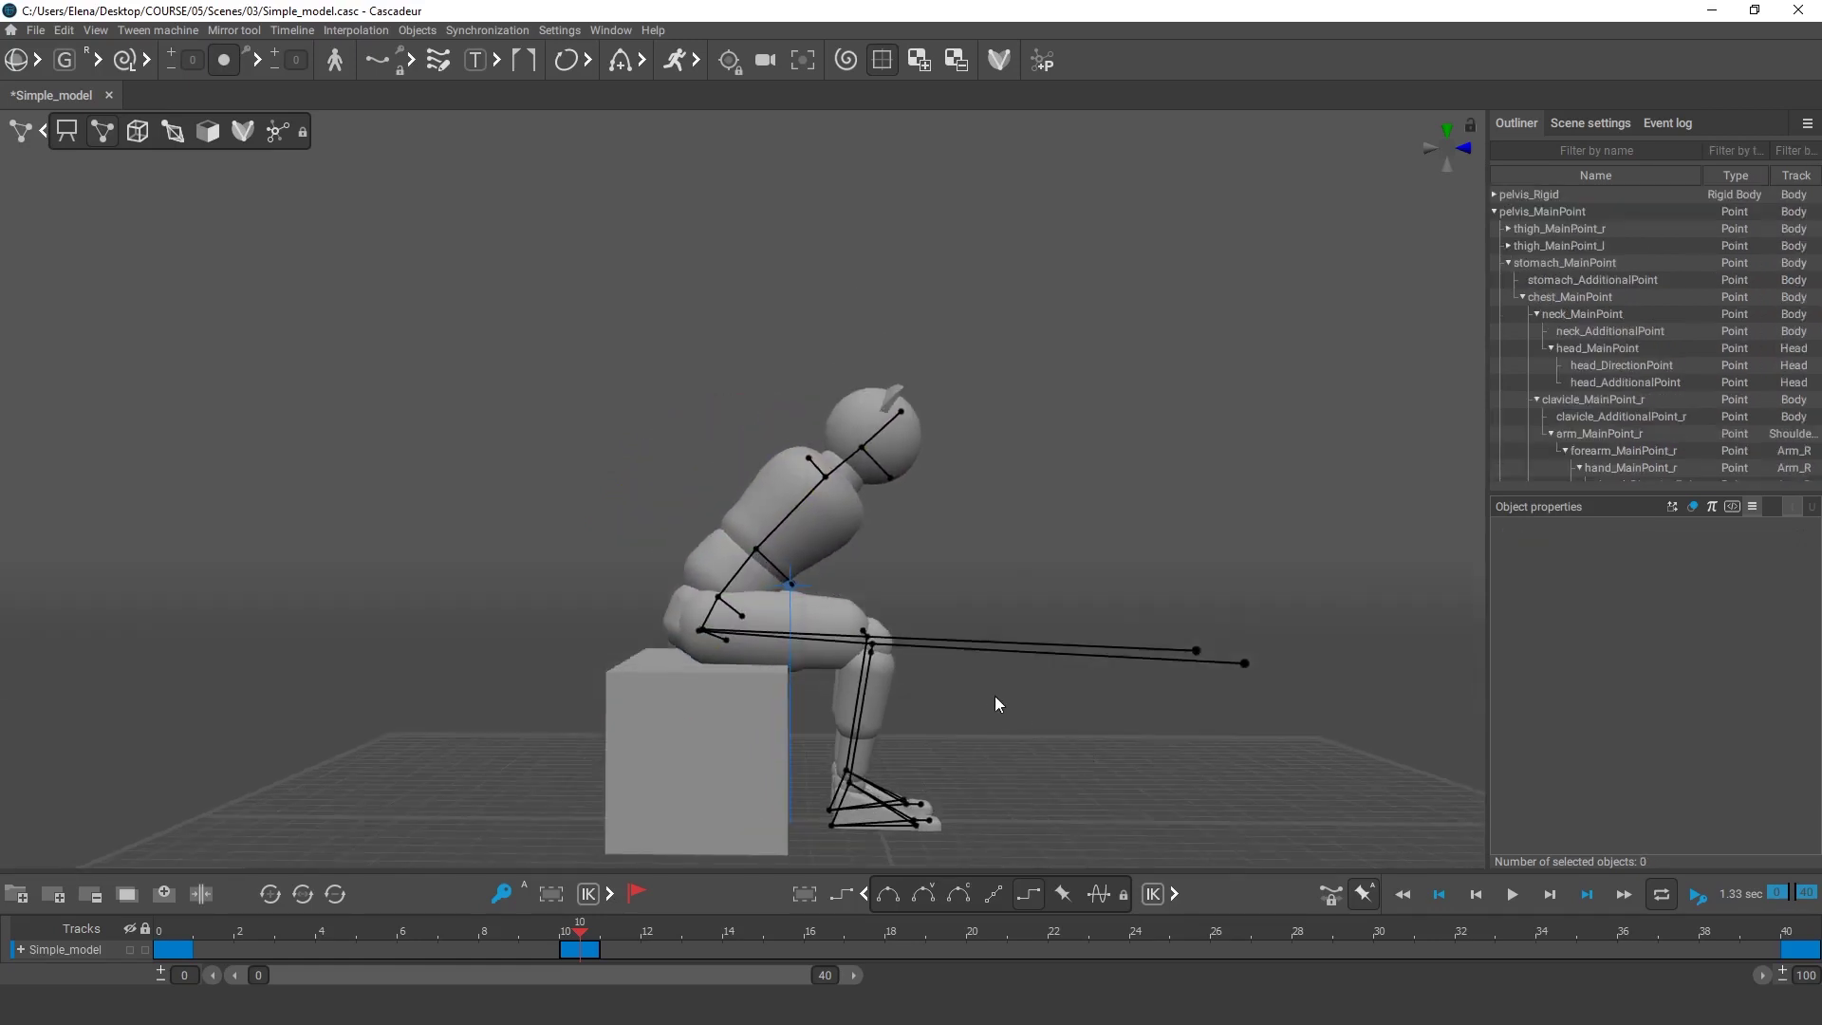
Step: Review the visibility and selectability options of the points mode, and check how the chest, stomach and pelvis points select with their child points
left_click(749, 551)
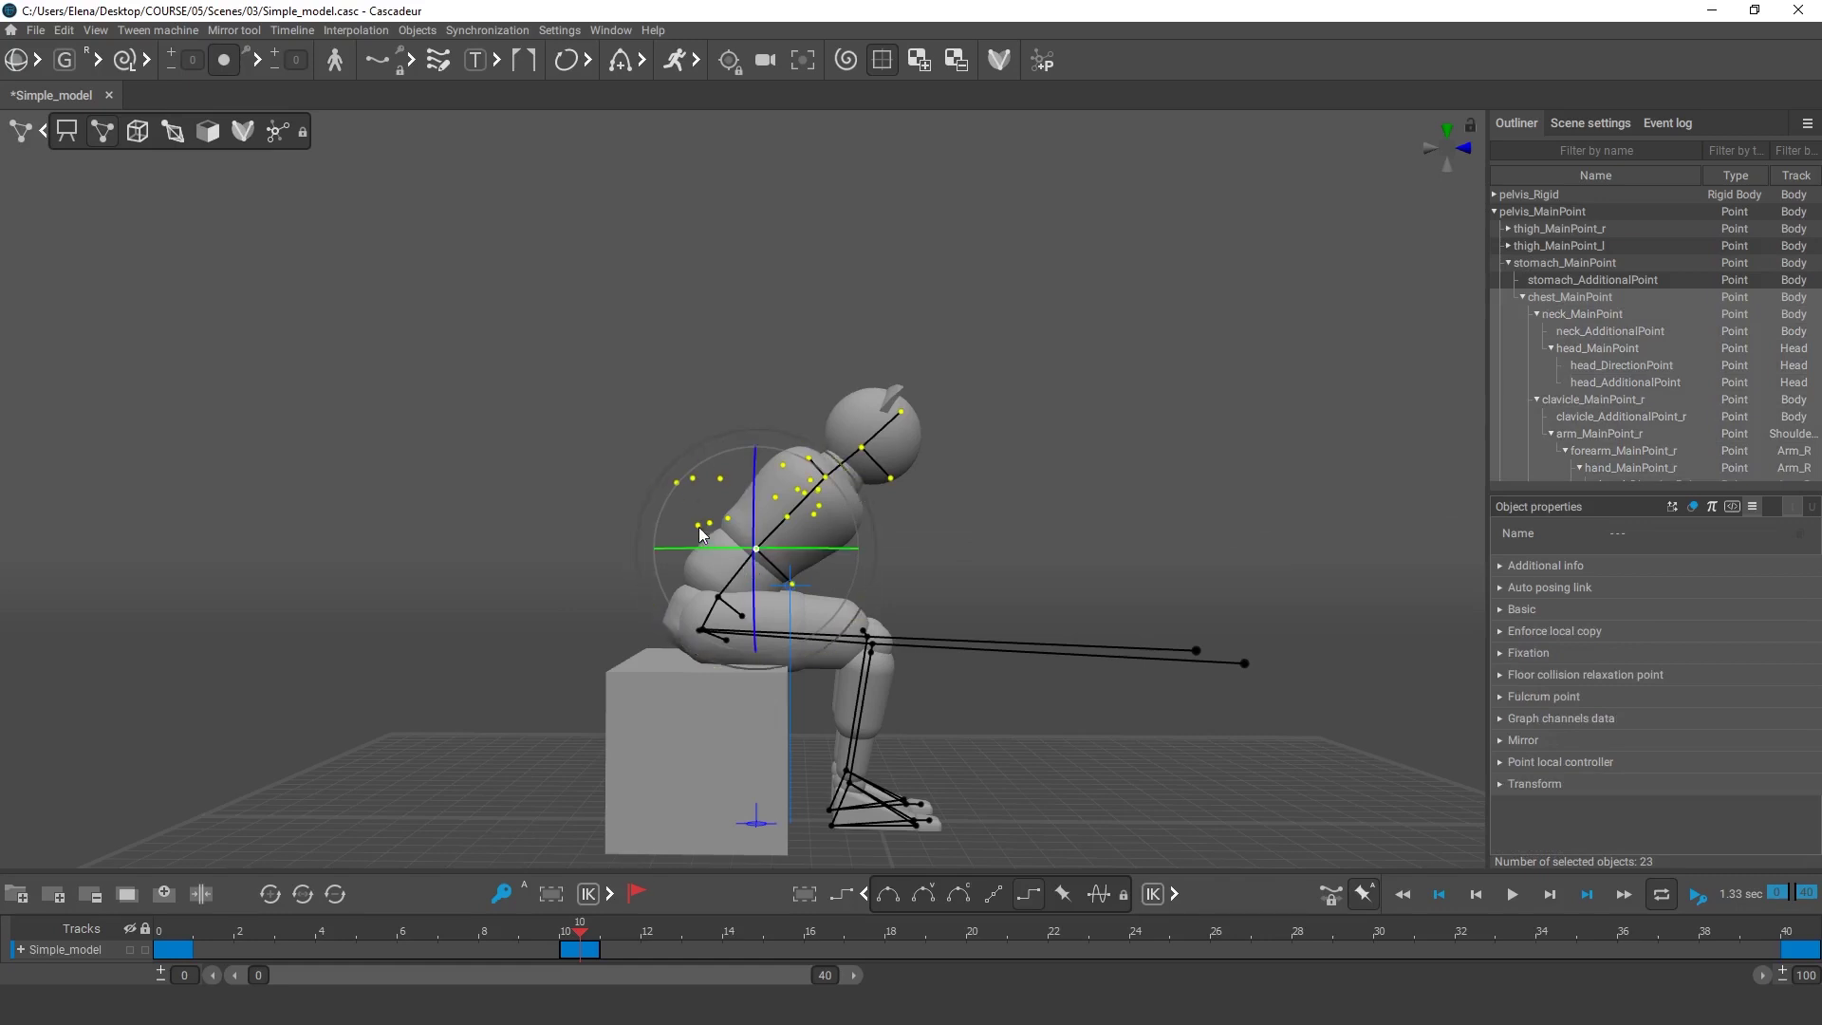
left_click(993, 590)
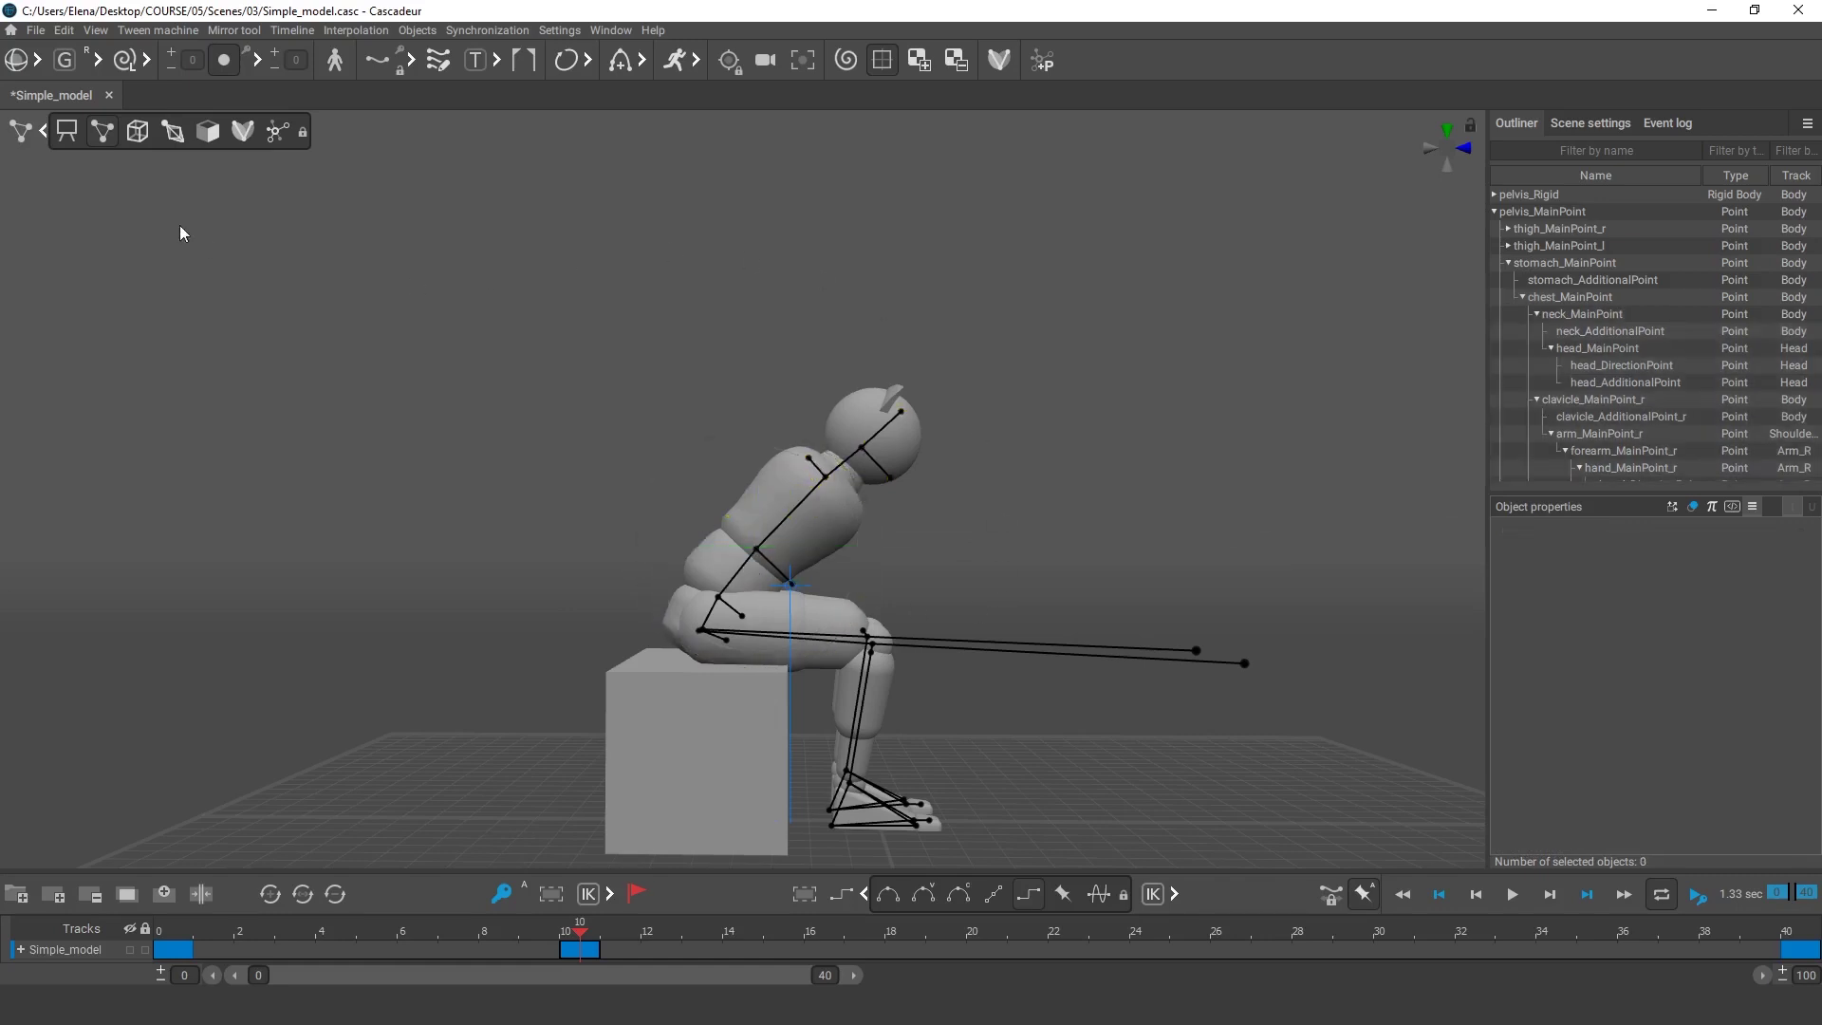
left_click(103, 132)
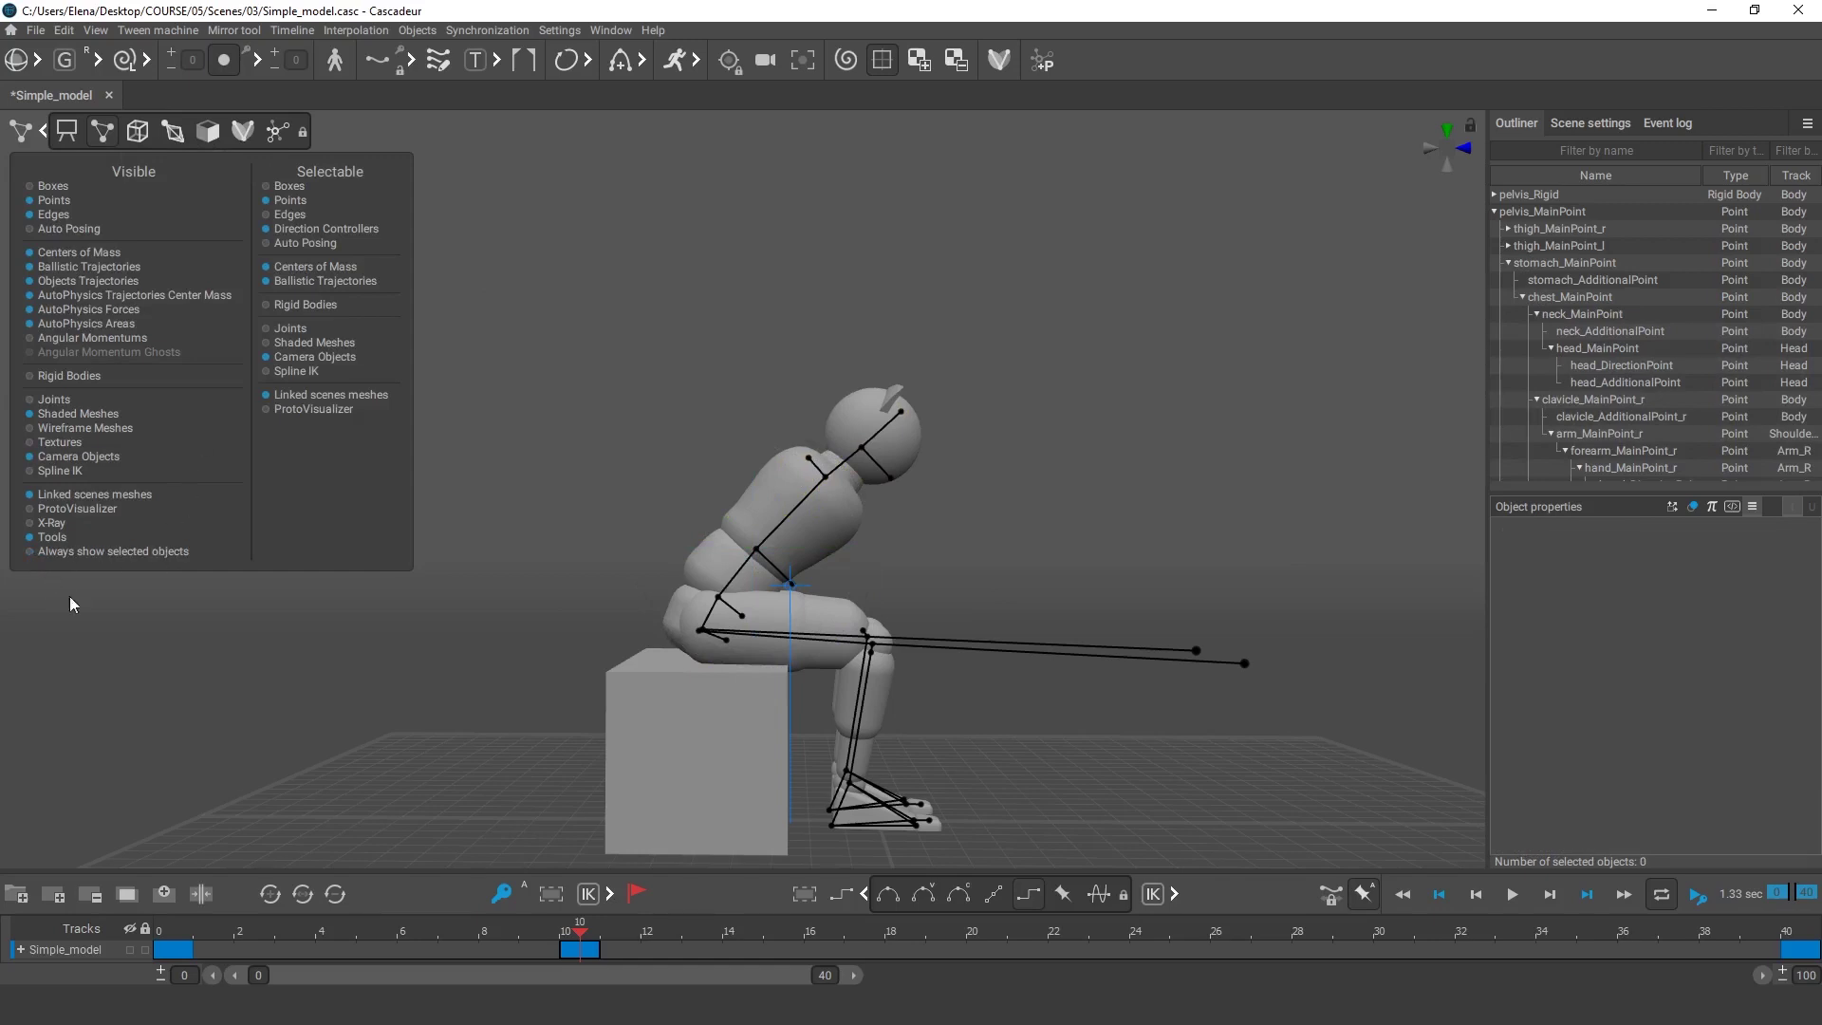
left_click(307, 647)
left_click(759, 553)
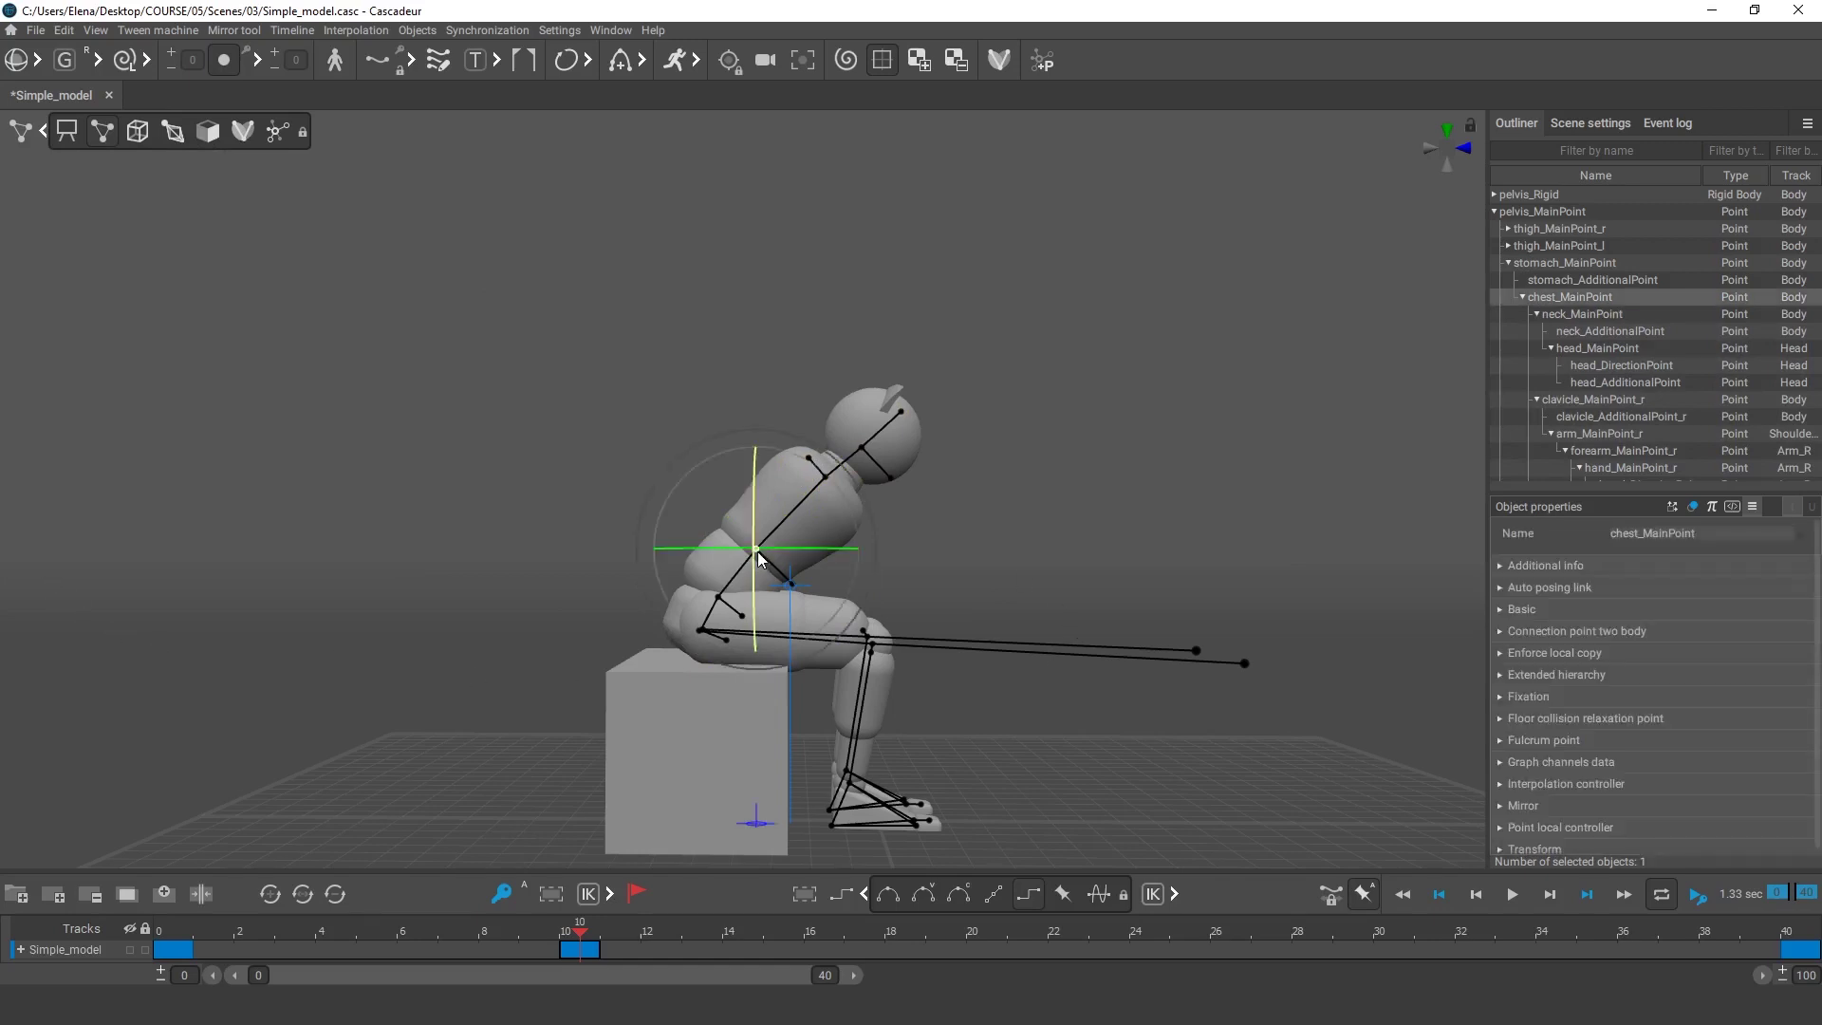
left_click(717, 599)
double_click(718, 601)
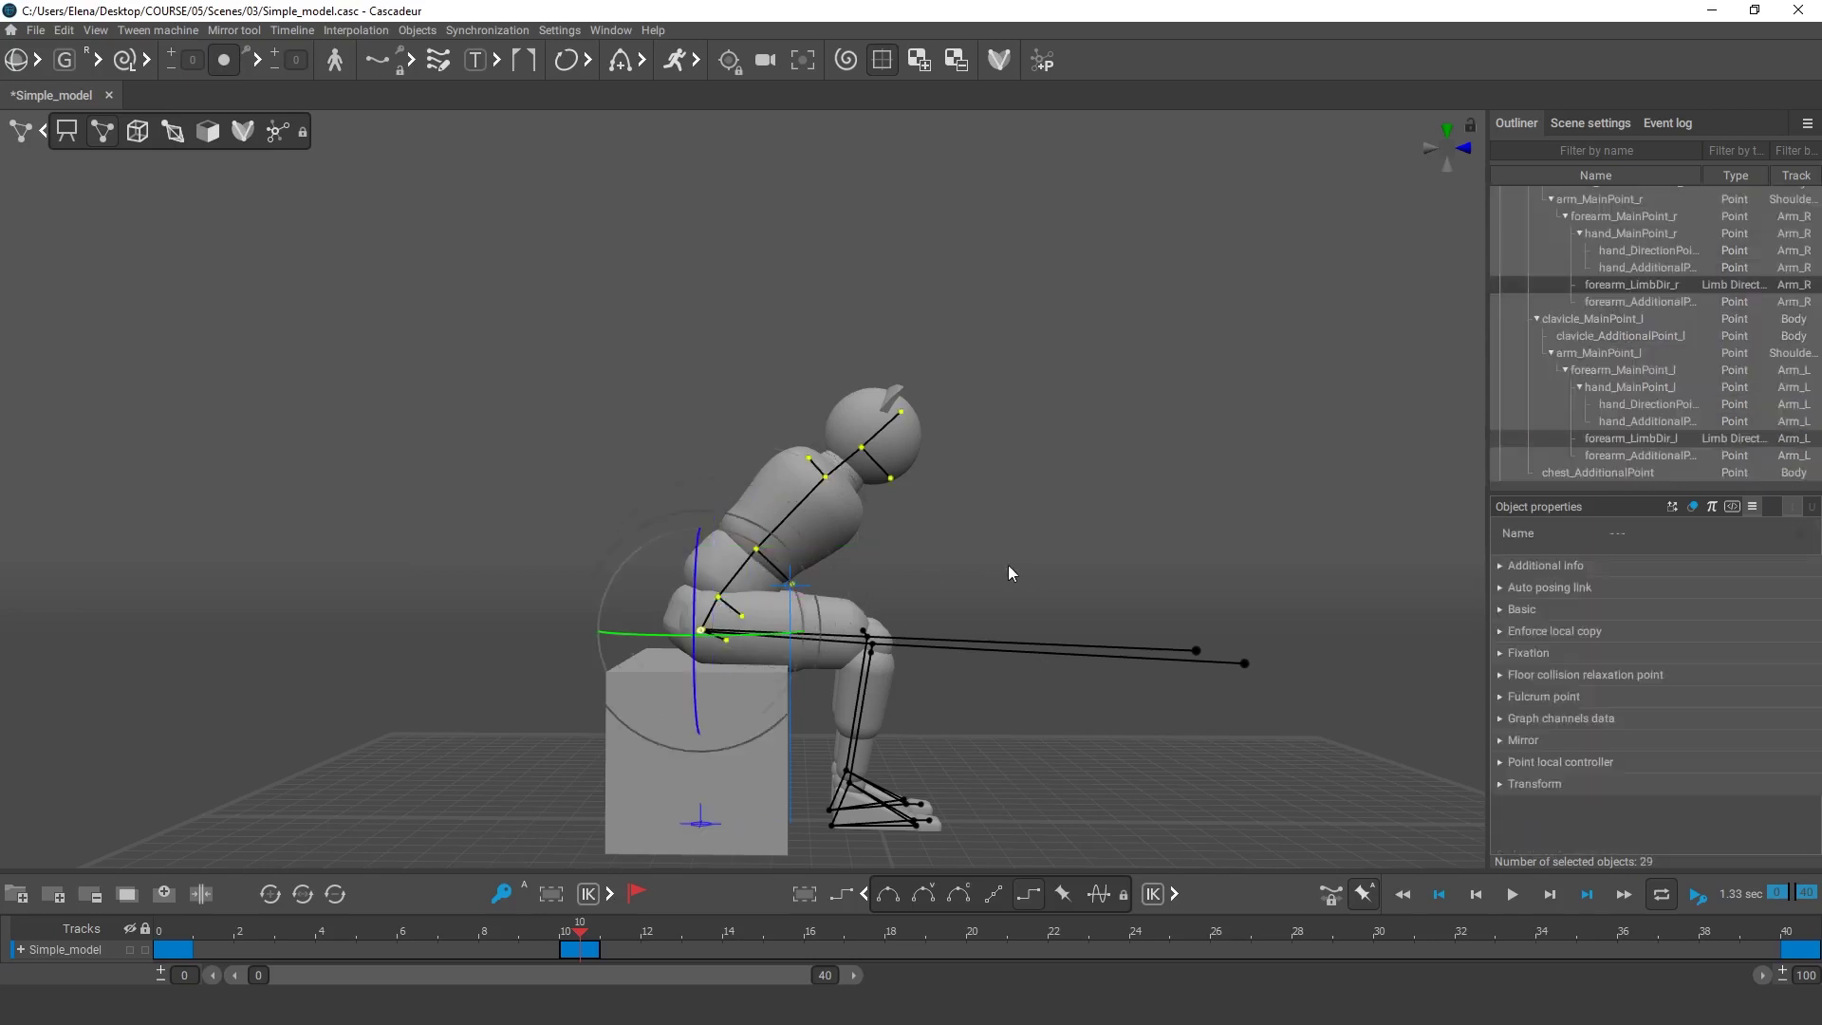
left_click(1008, 570)
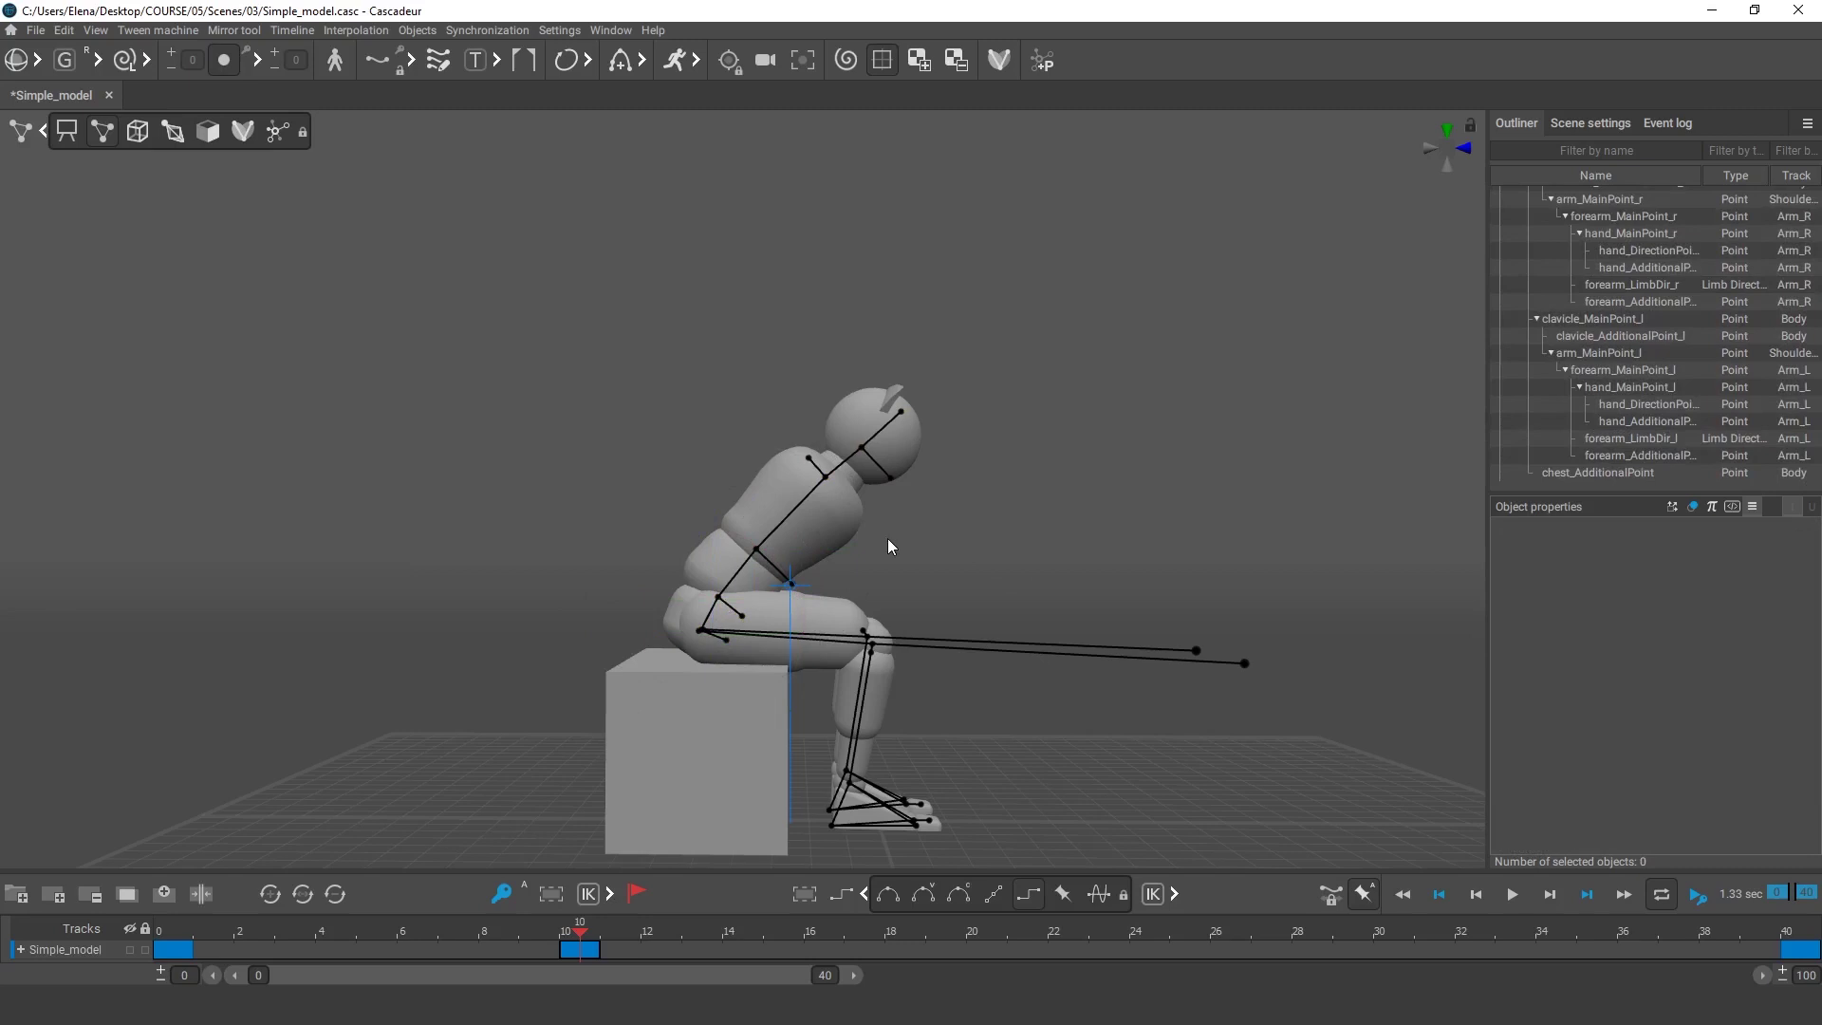
Step: Bend the chest with its child points further forward in the frame 10 pose
double_click(758, 549)
left_click_drag(874, 593, 874, 619)
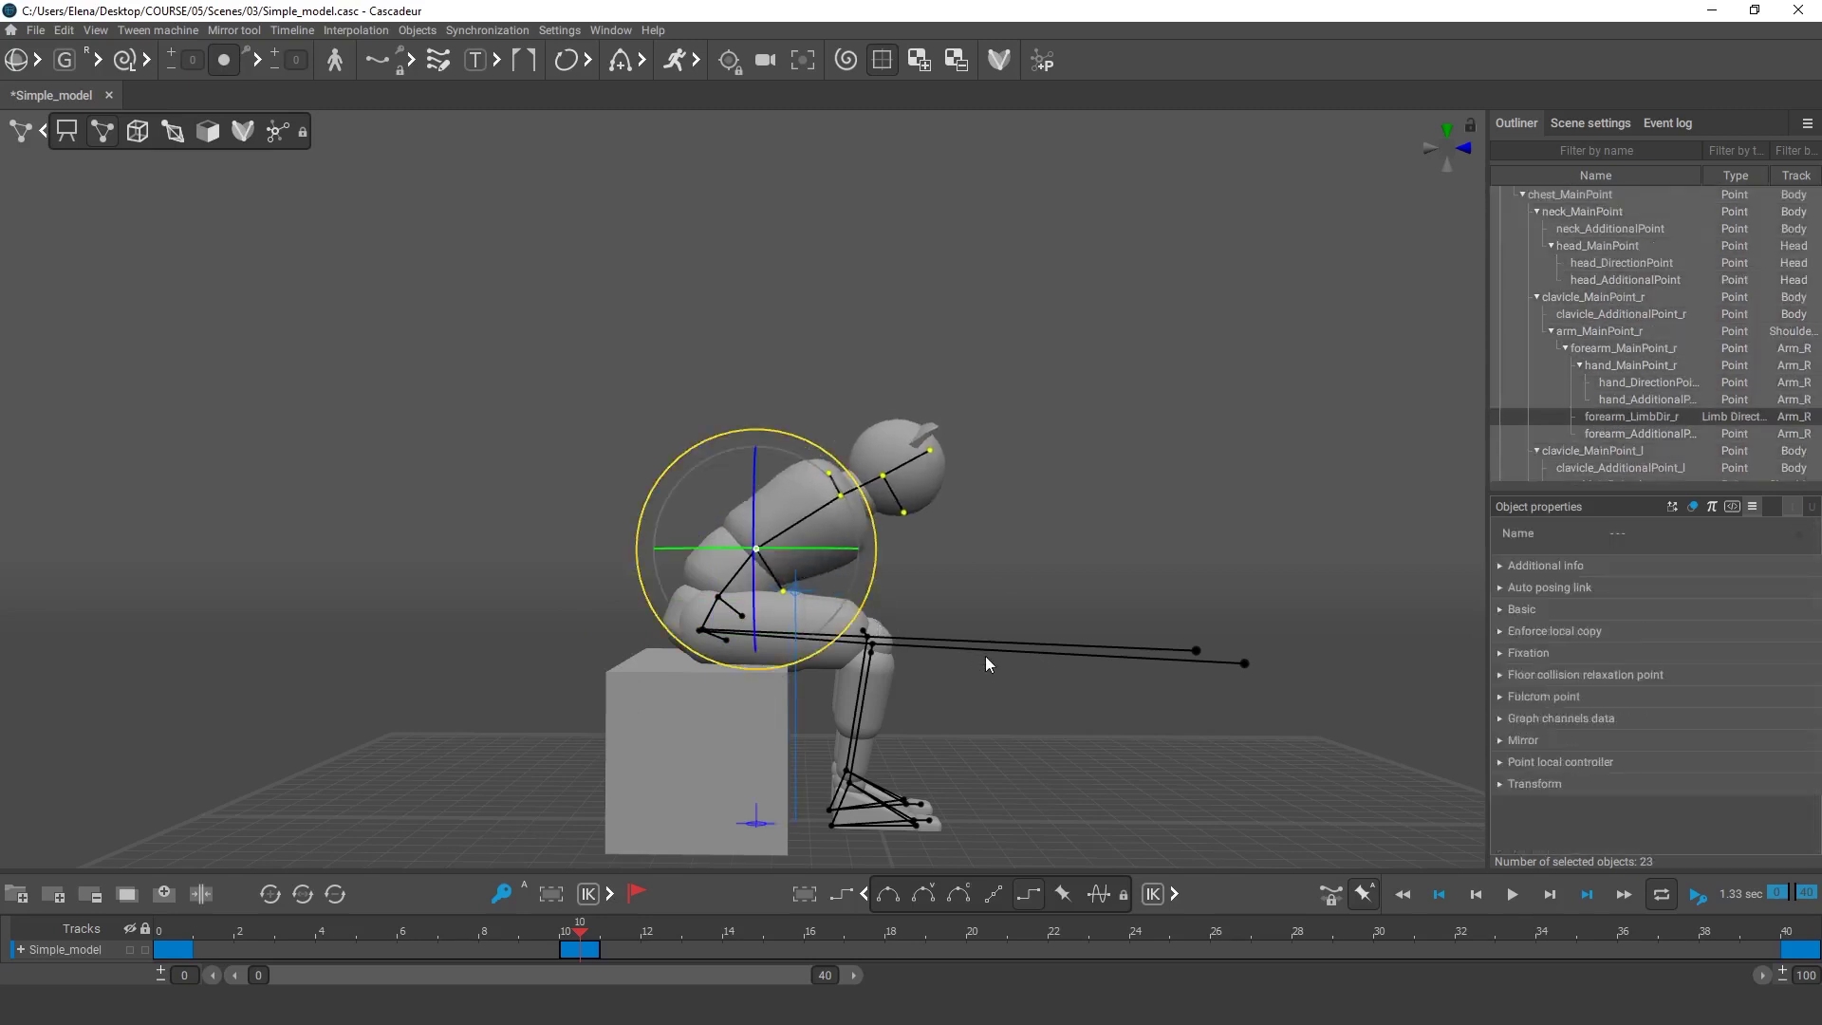
left_click(985, 657)
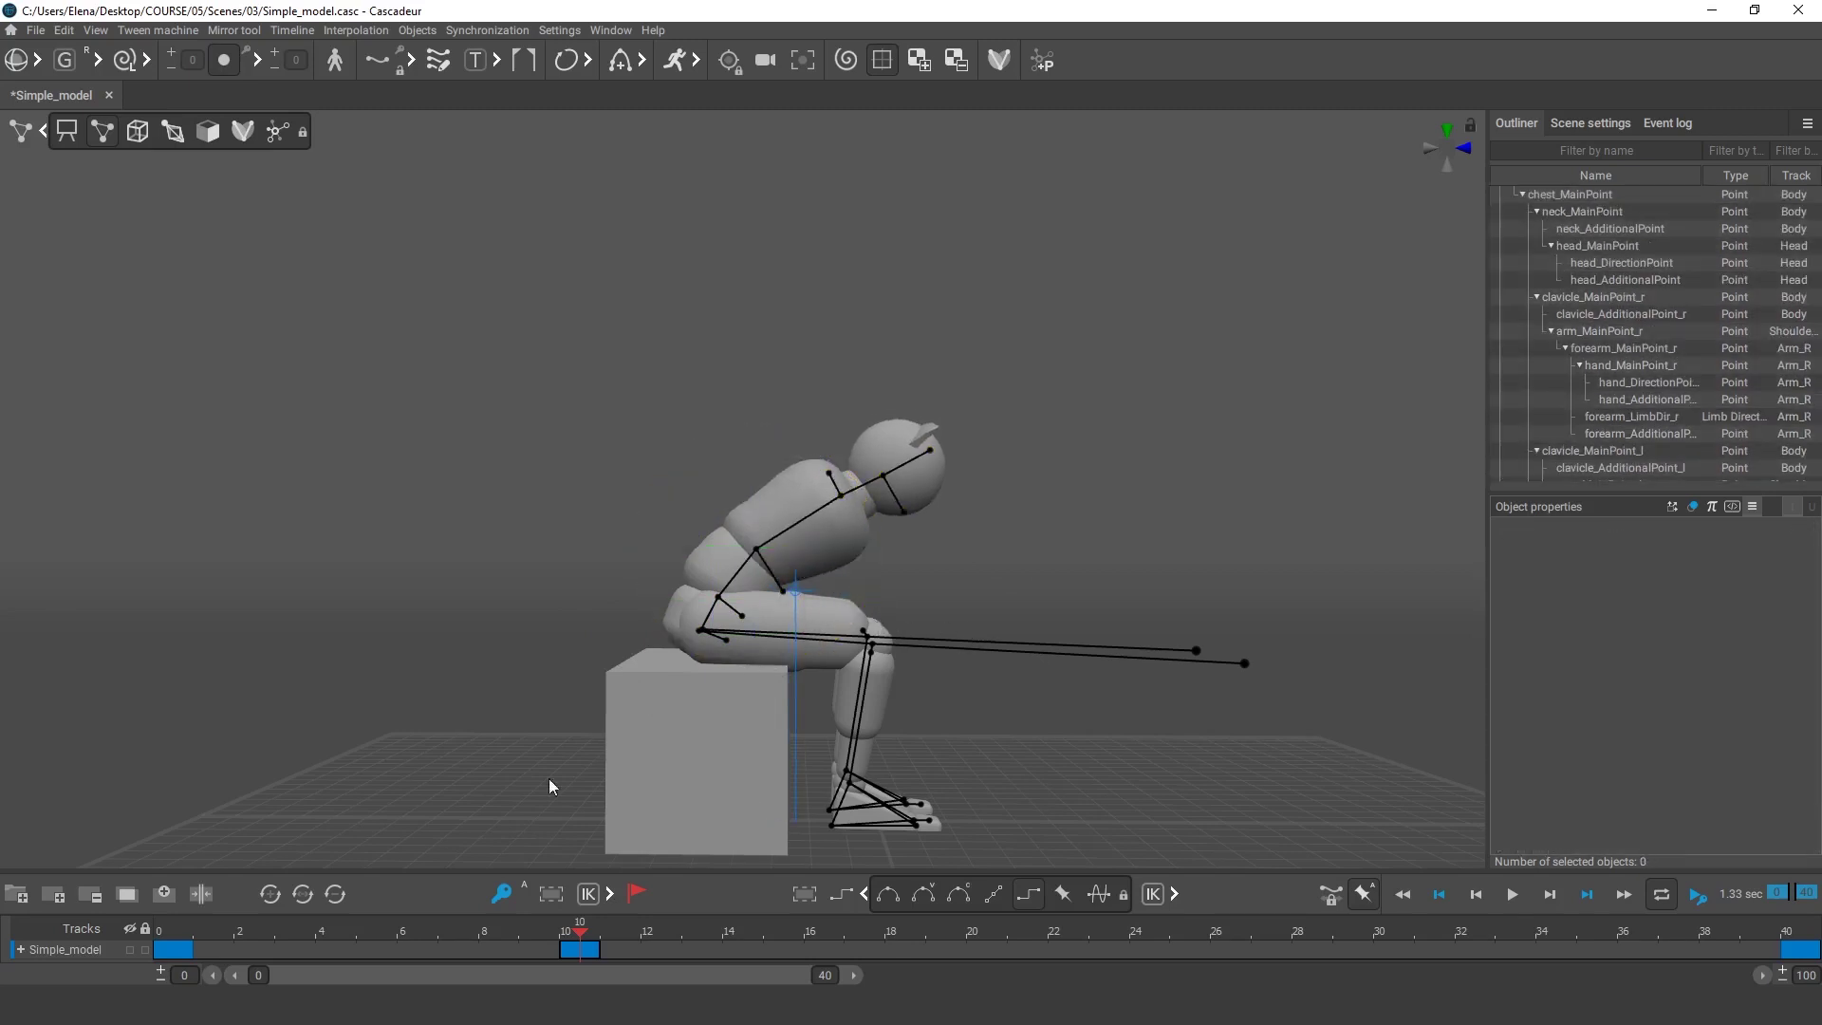
Step: Add a key at frame 15 and tilt the upper body slightly further forward about the pelvis
left_click(803, 950)
left_click(504, 899)
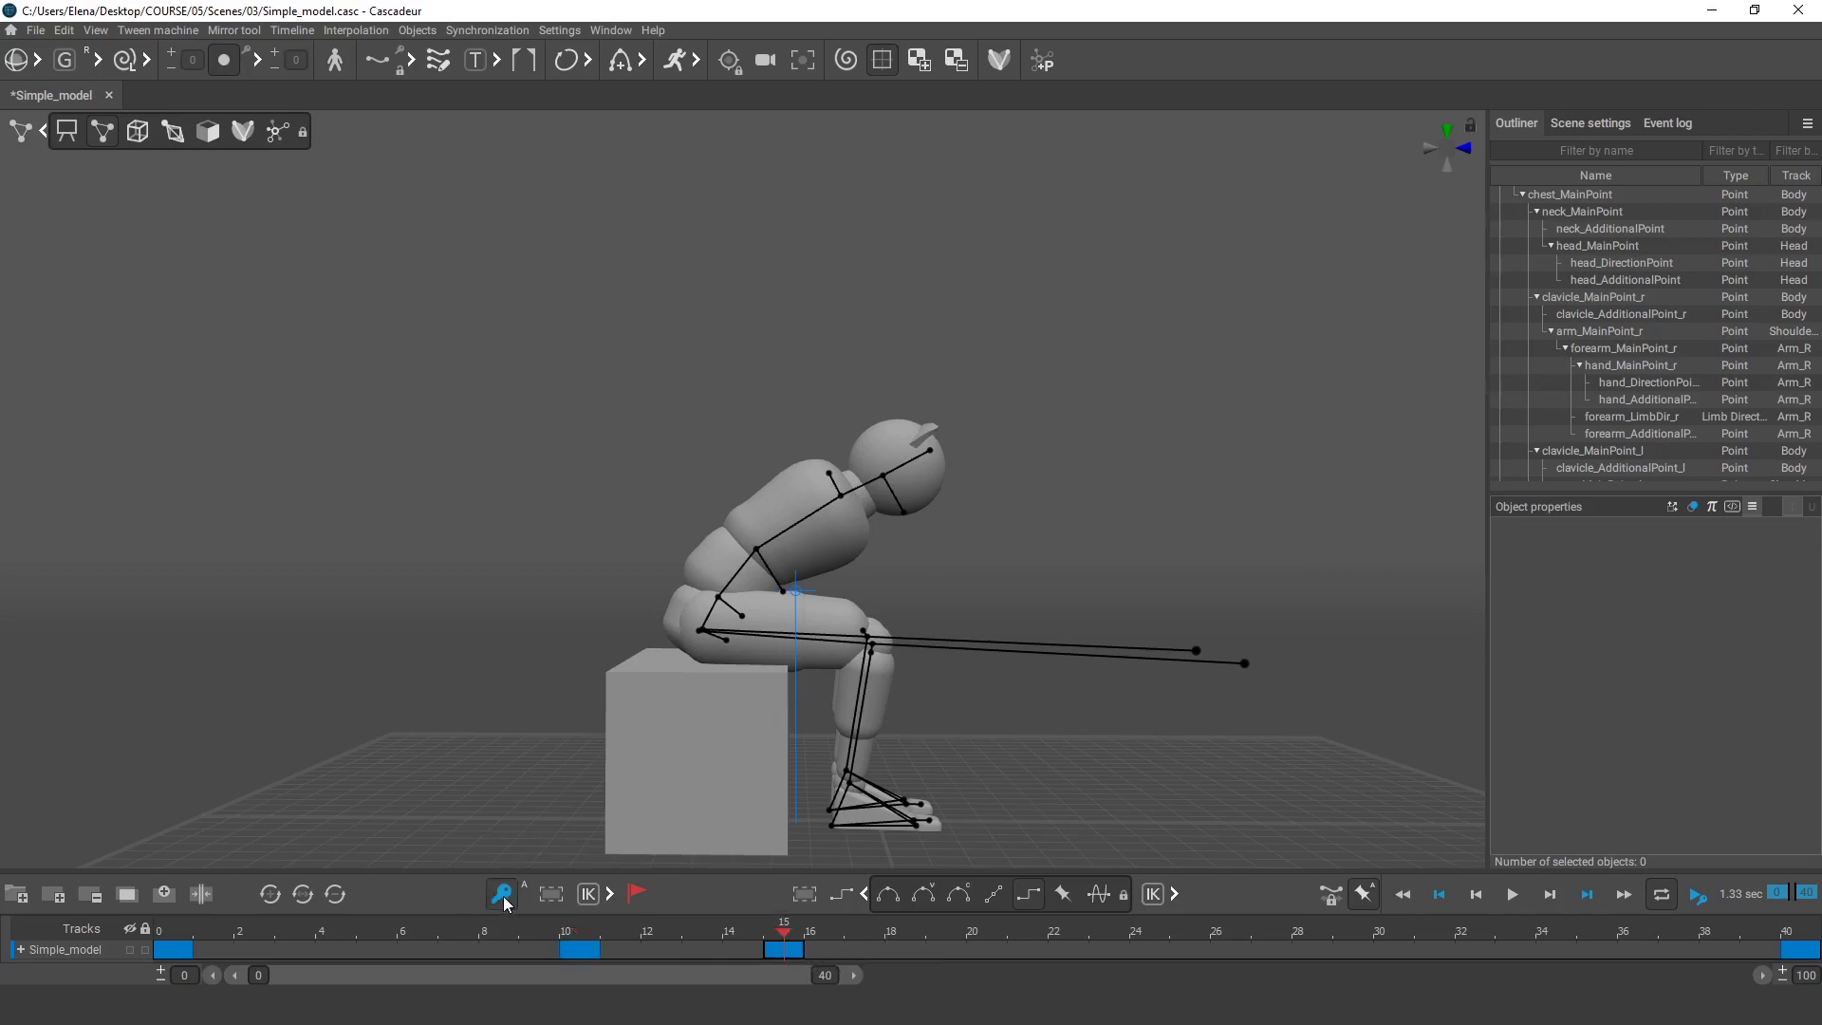
left_click(706, 600)
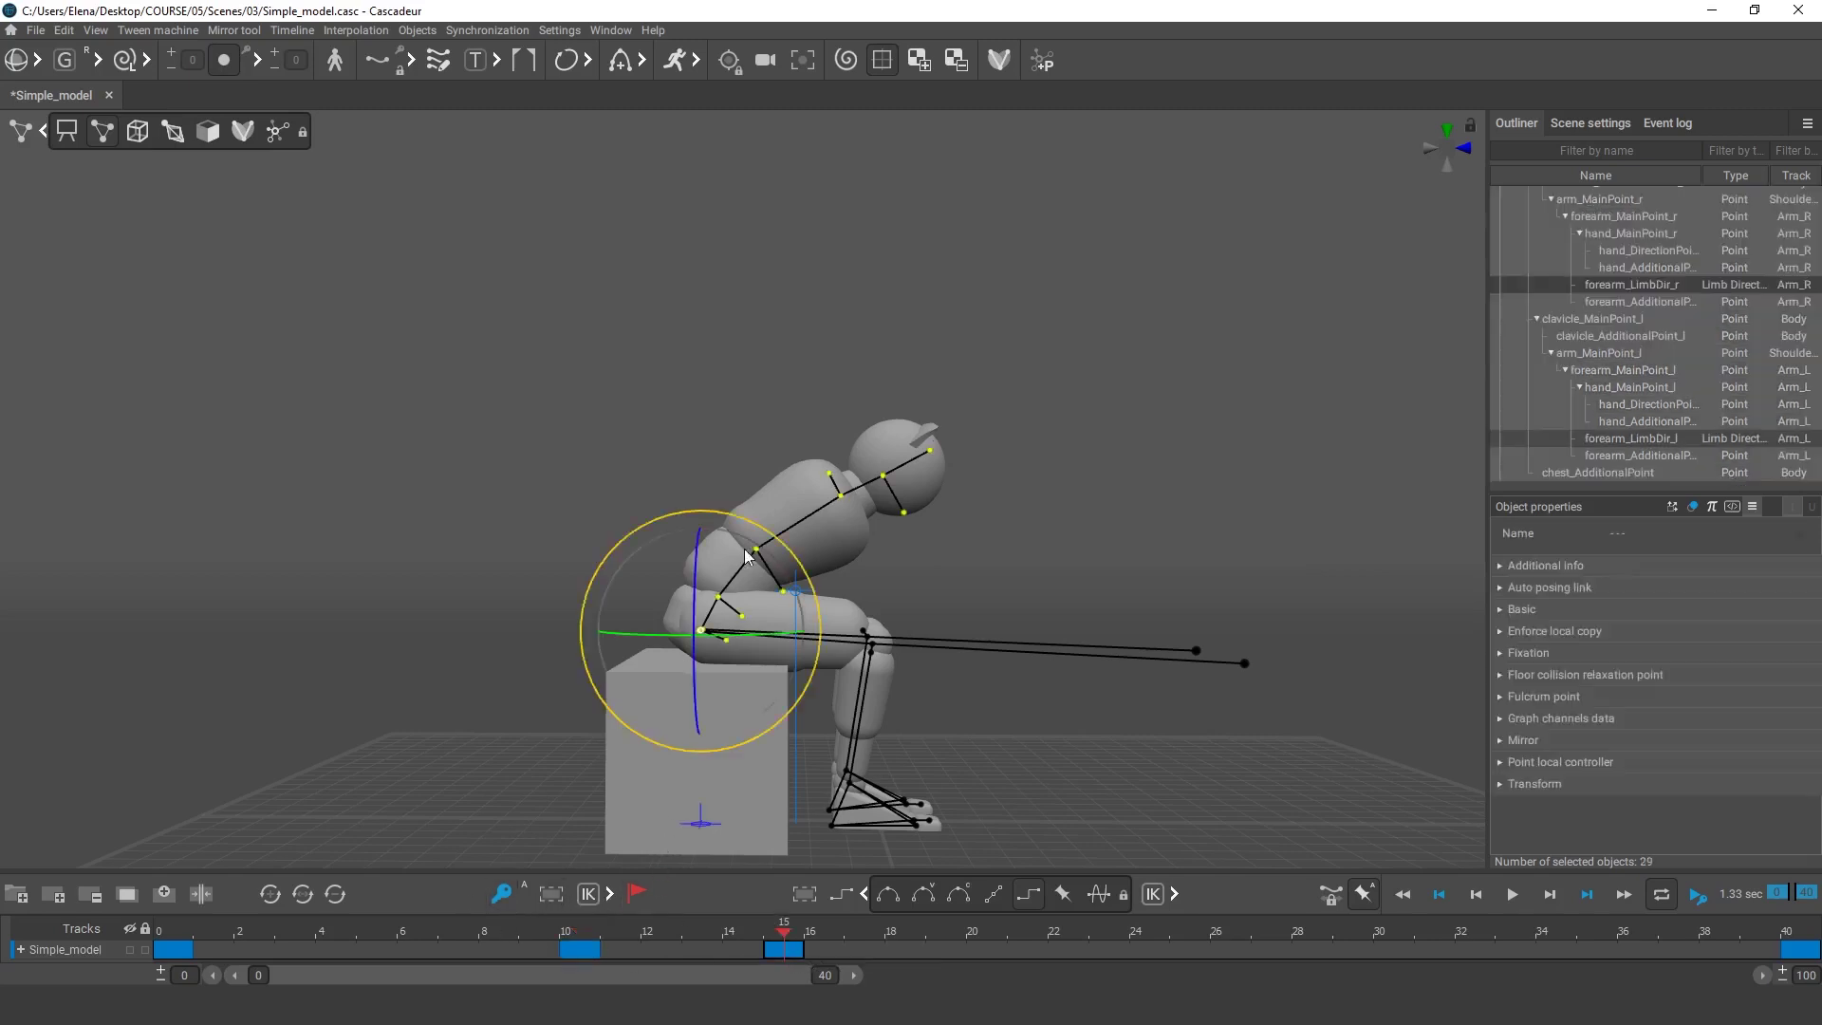
left_click_drag(812, 582, 802, 600)
Step: Move the pelvis and upper body forward and up at frame 15 so the model lifts off the cube
key("w")
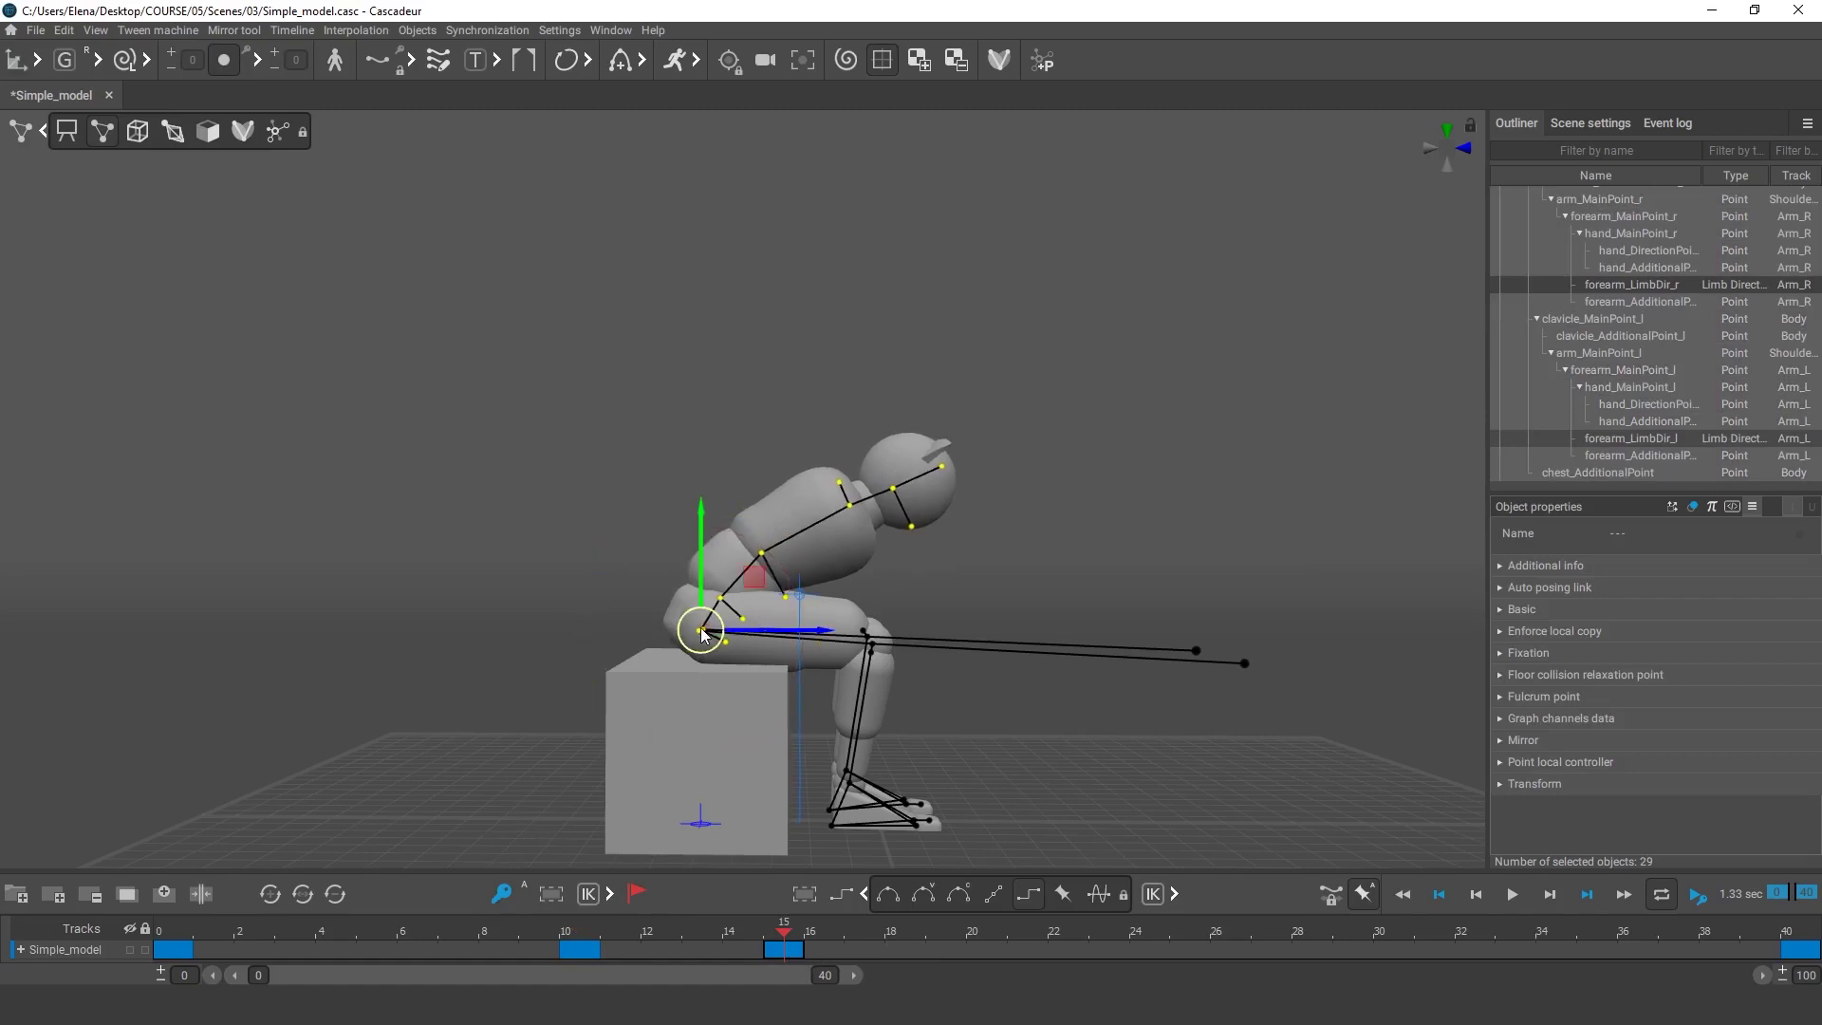
left_click_drag(702, 631, 727, 633)
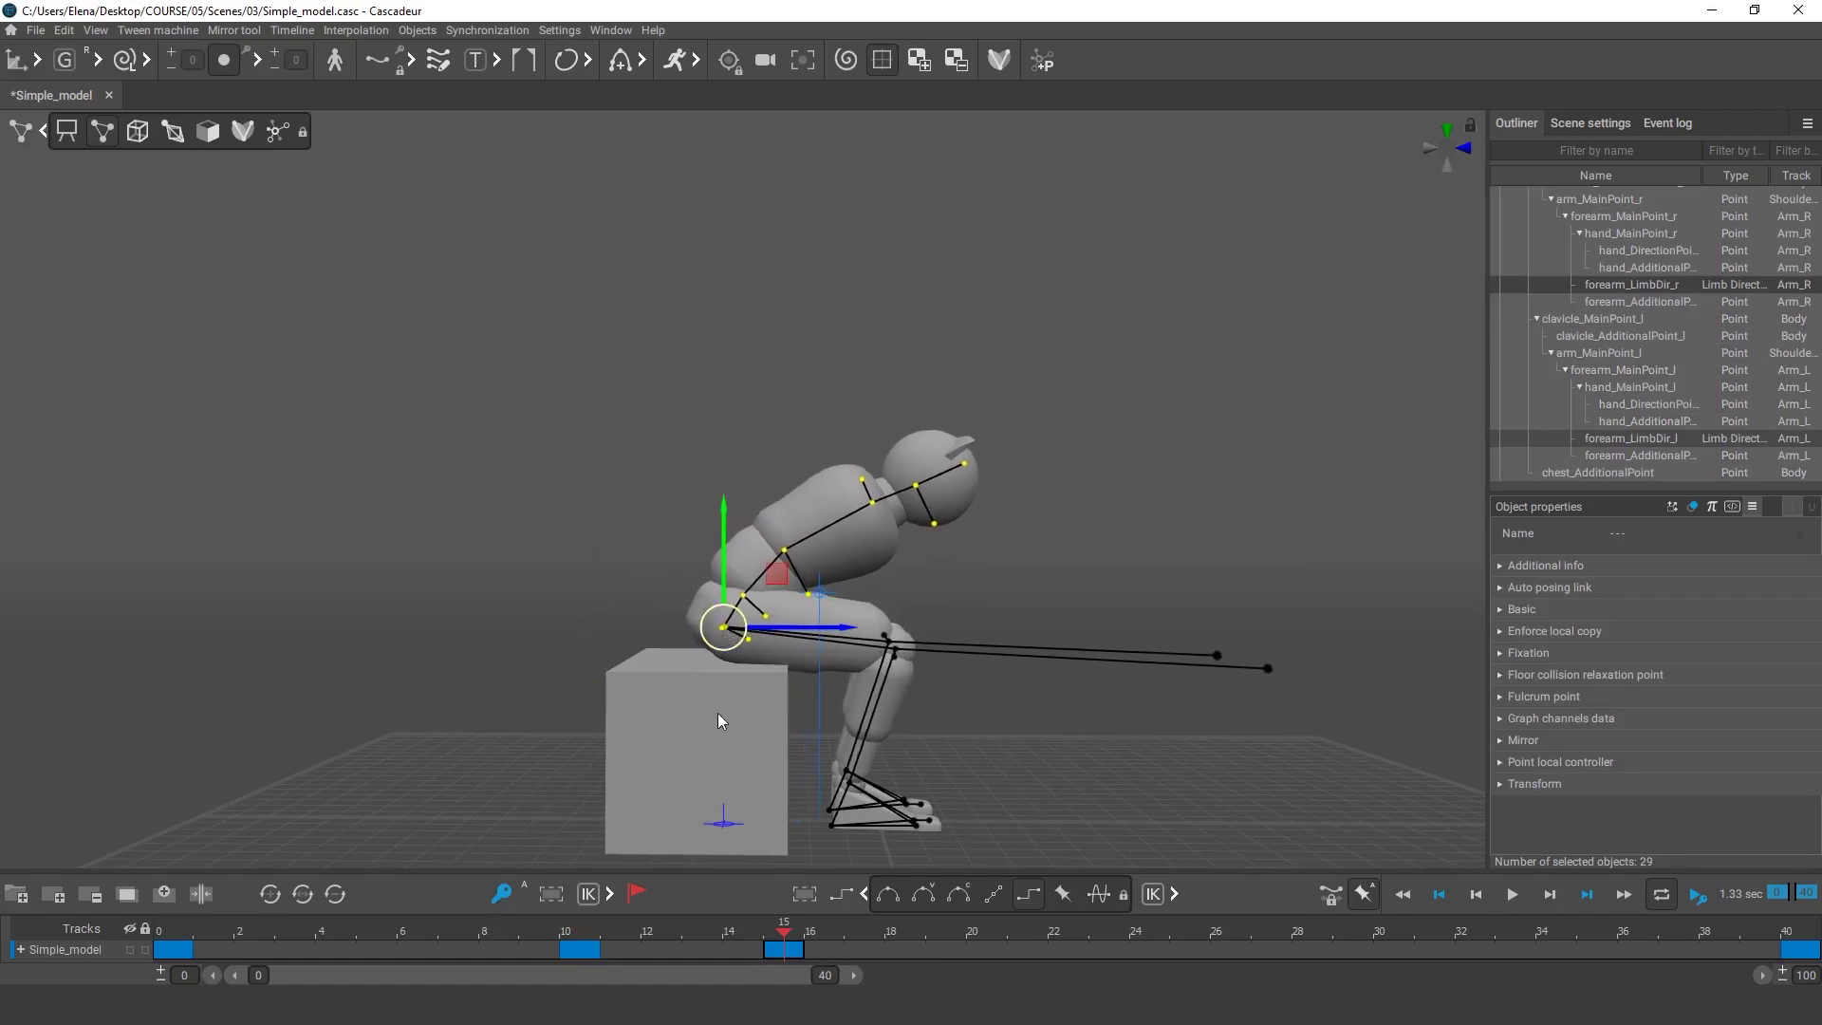
scroll(721, 716, "up", 1)
middle_click_drag(788, 744, 777, 670, "alt")
scroll(777, 670, "up", 1)
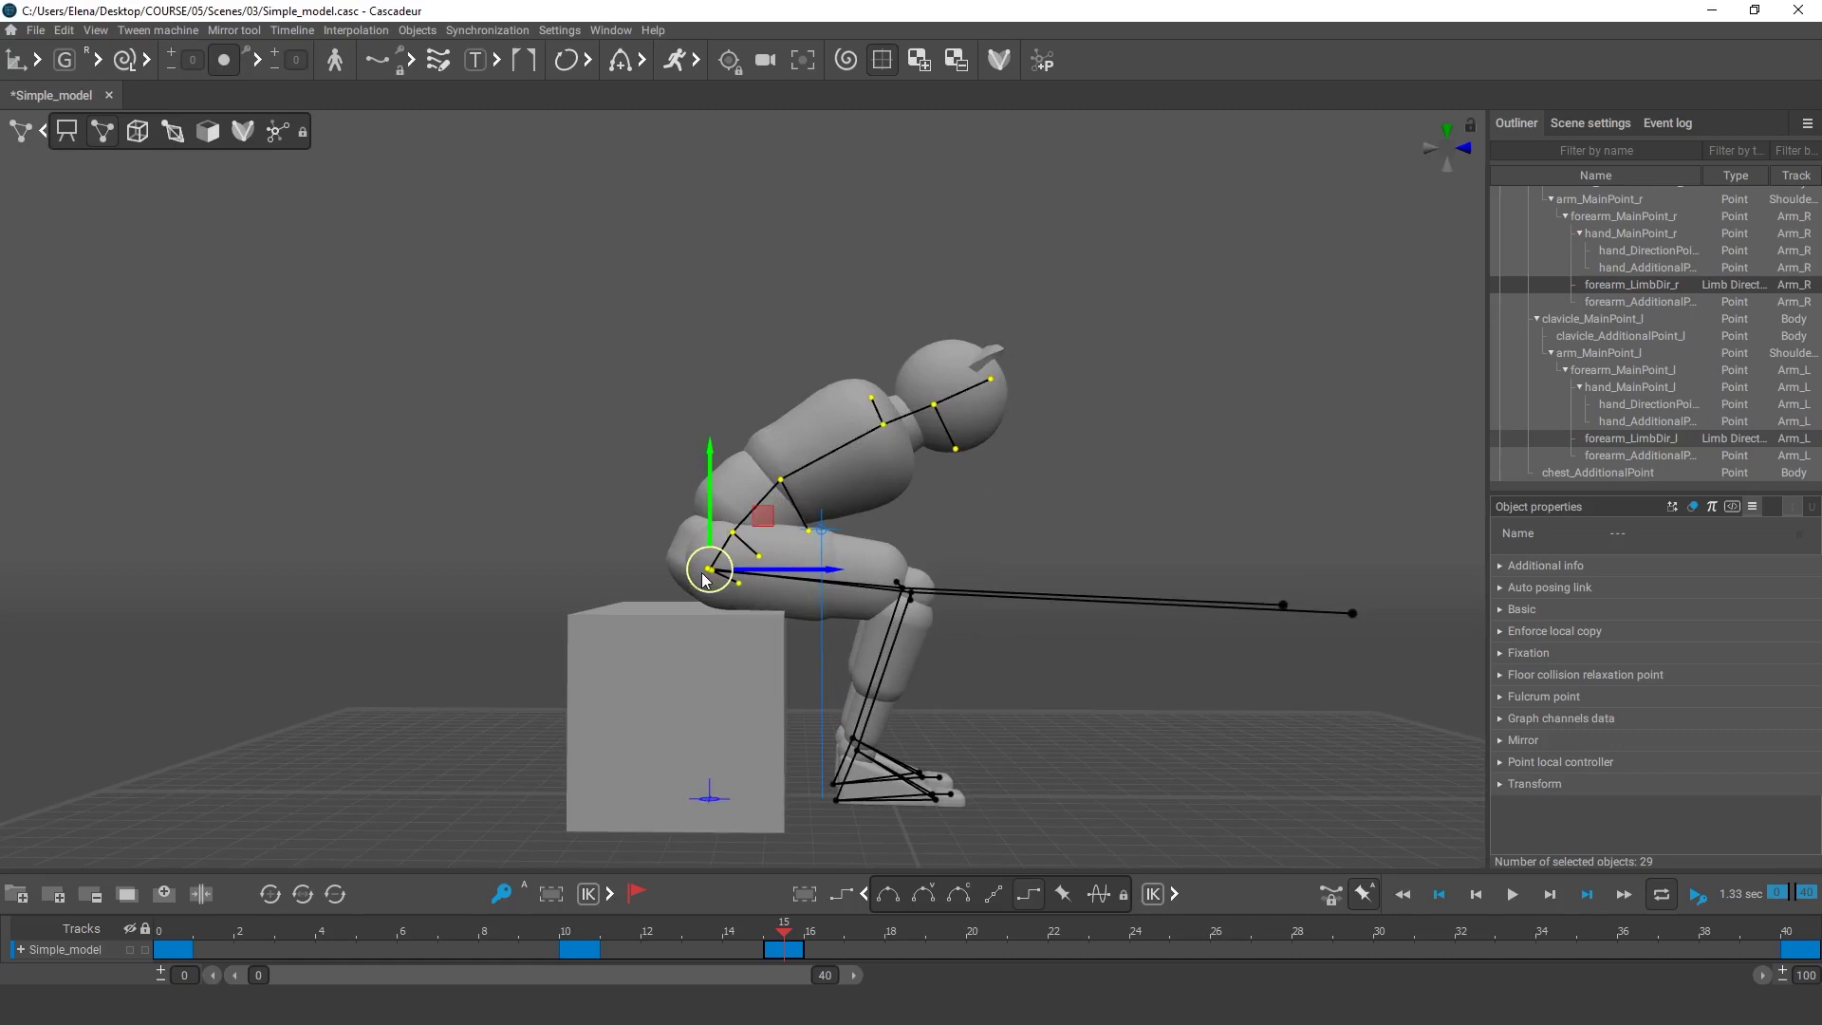
left_click_drag(705, 579, 740, 563)
left_click(1061, 699)
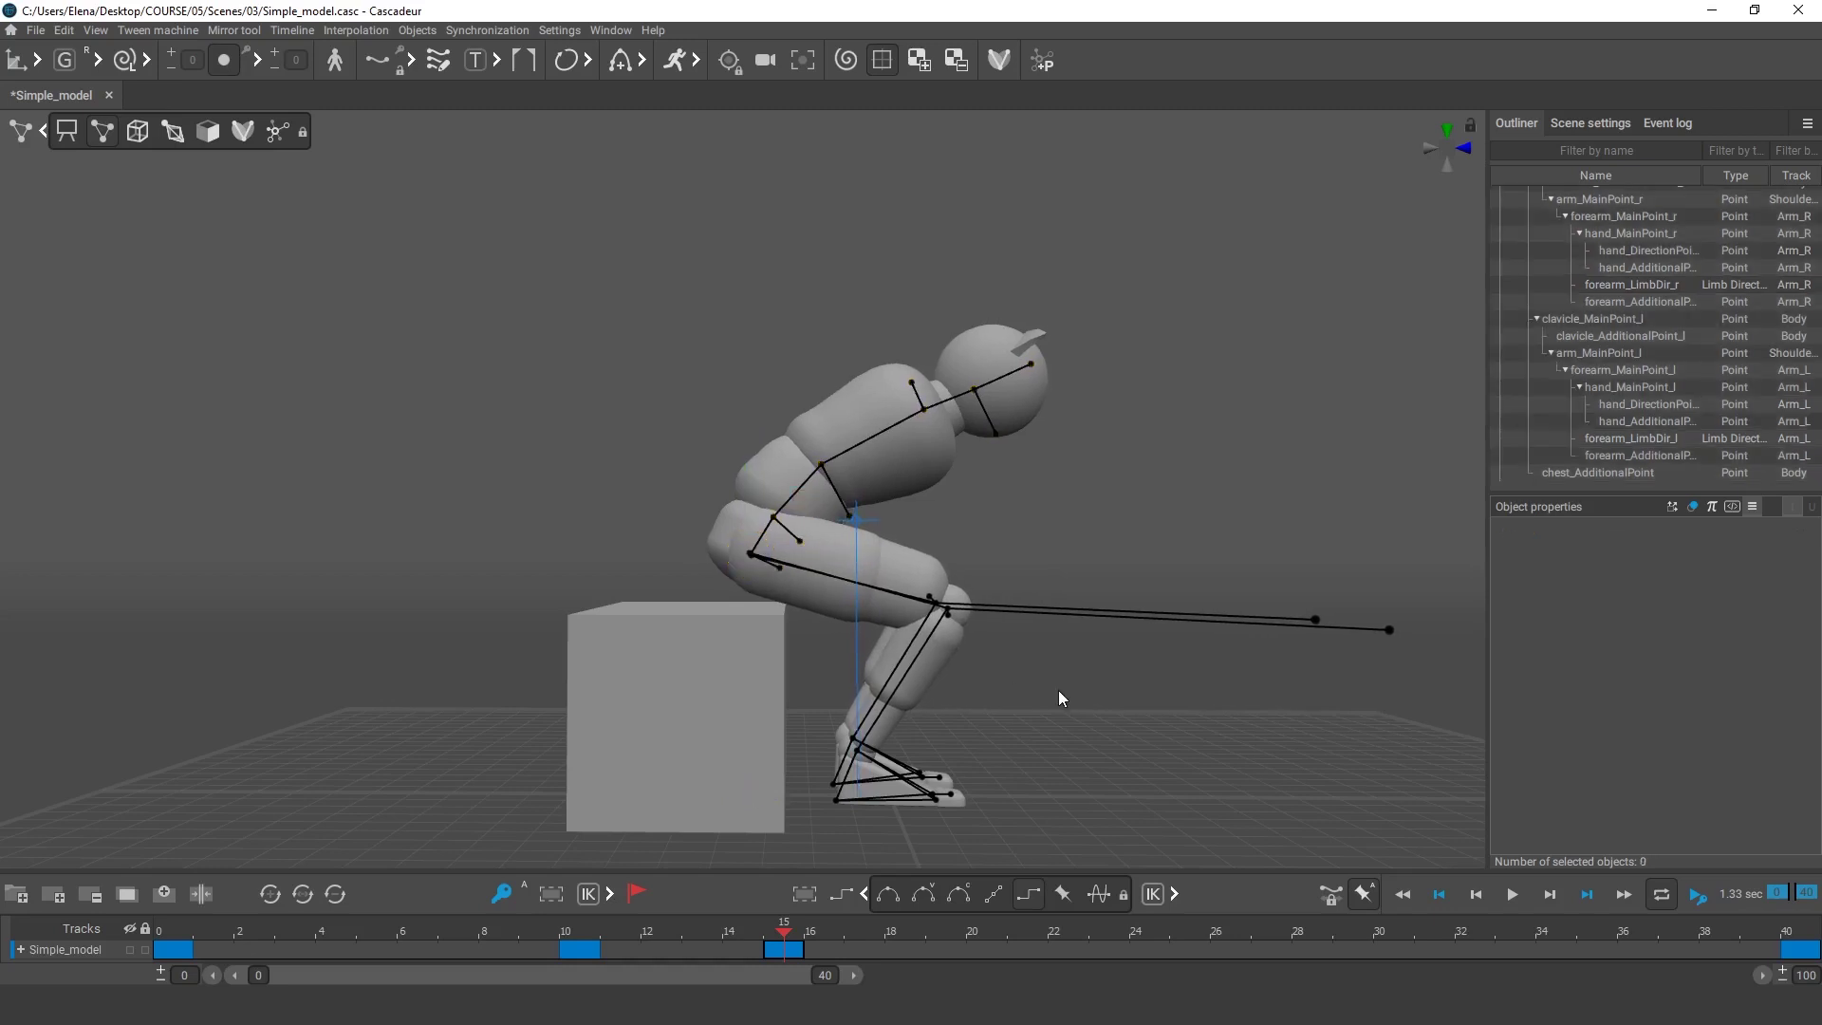
Step: Switch the intervals between the keys to Bezier interpolation and play back the animation from frame 0
left_click_drag(410, 947, 1033, 947)
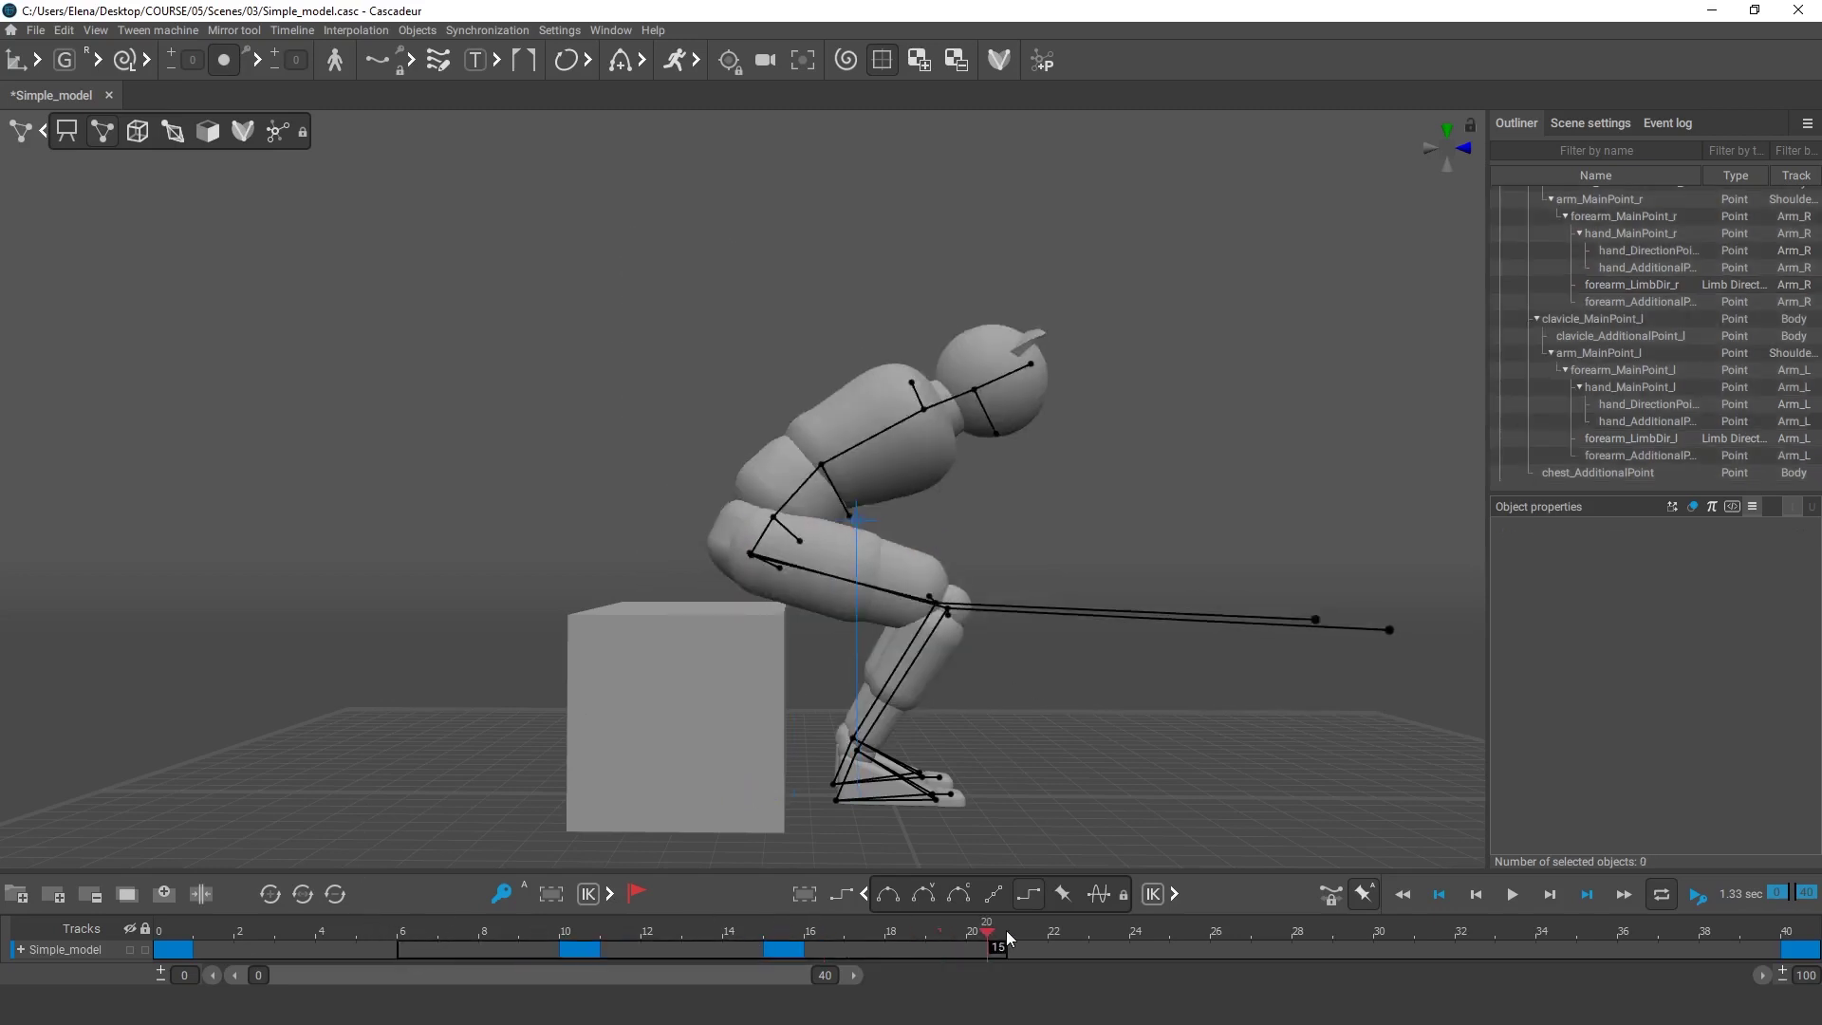
left_click(888, 894)
left_click(207, 952)
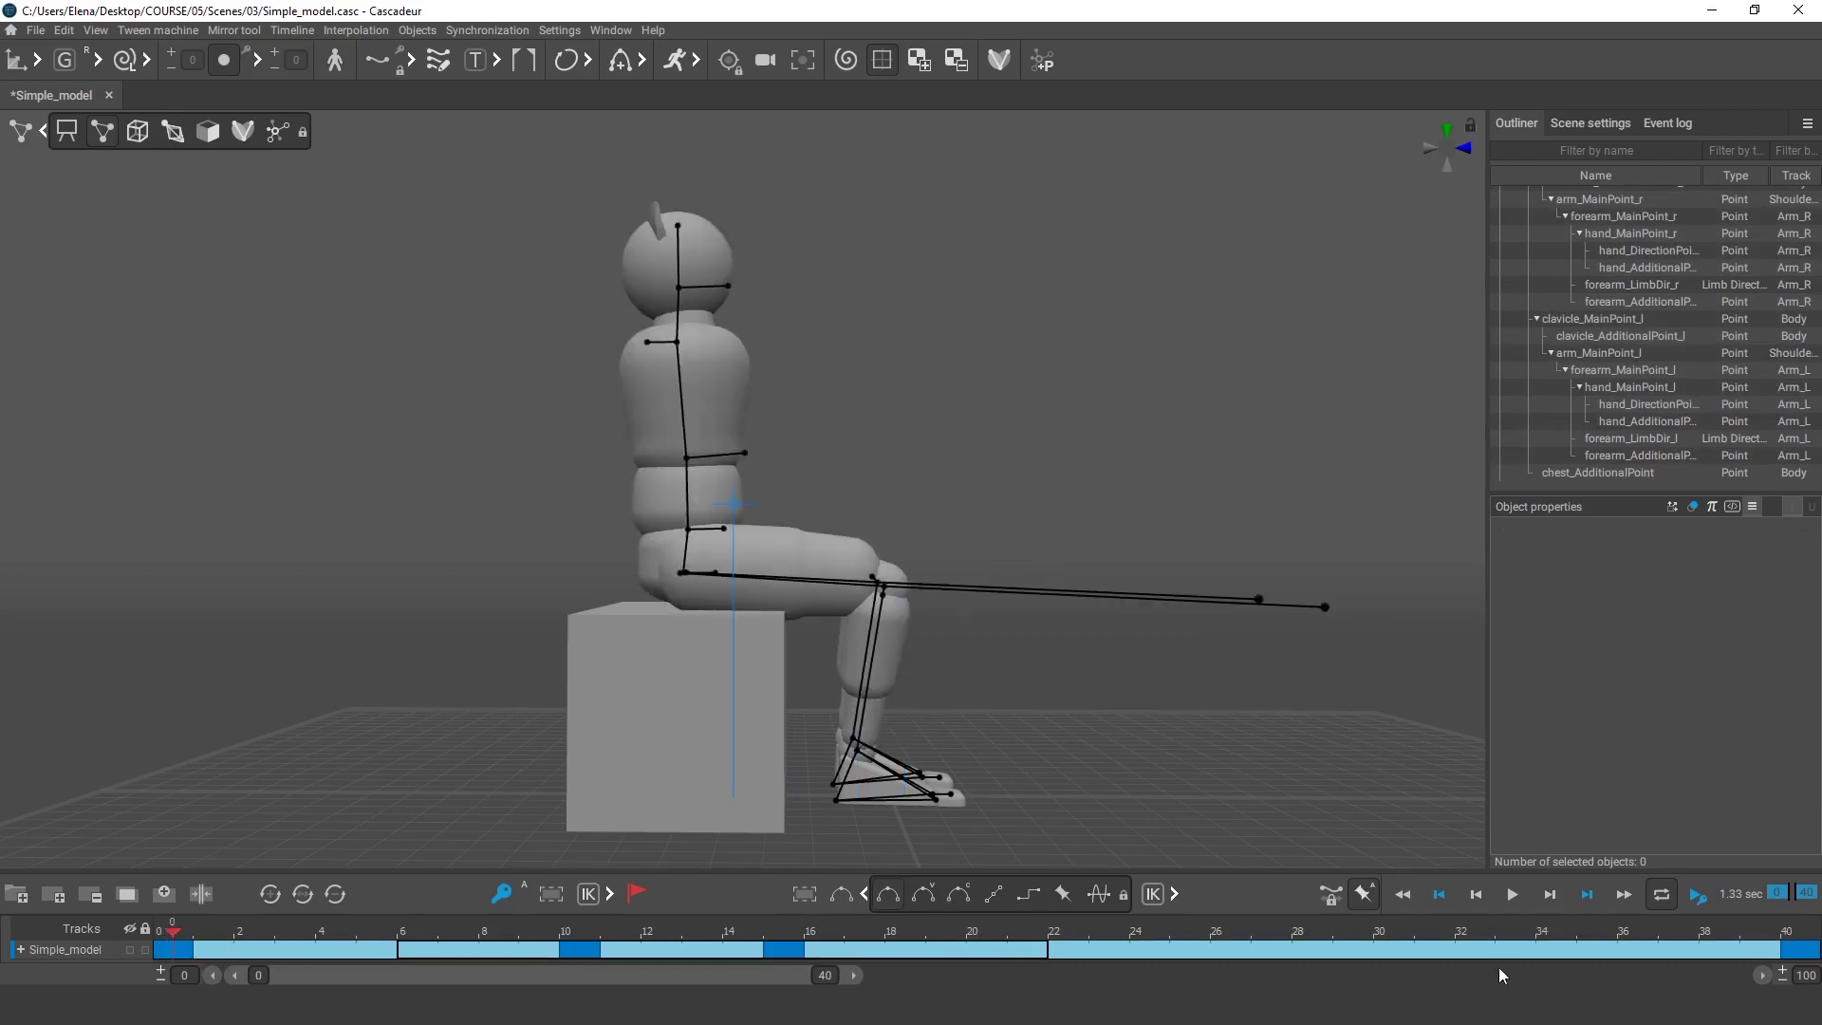
left_click(1513, 894)
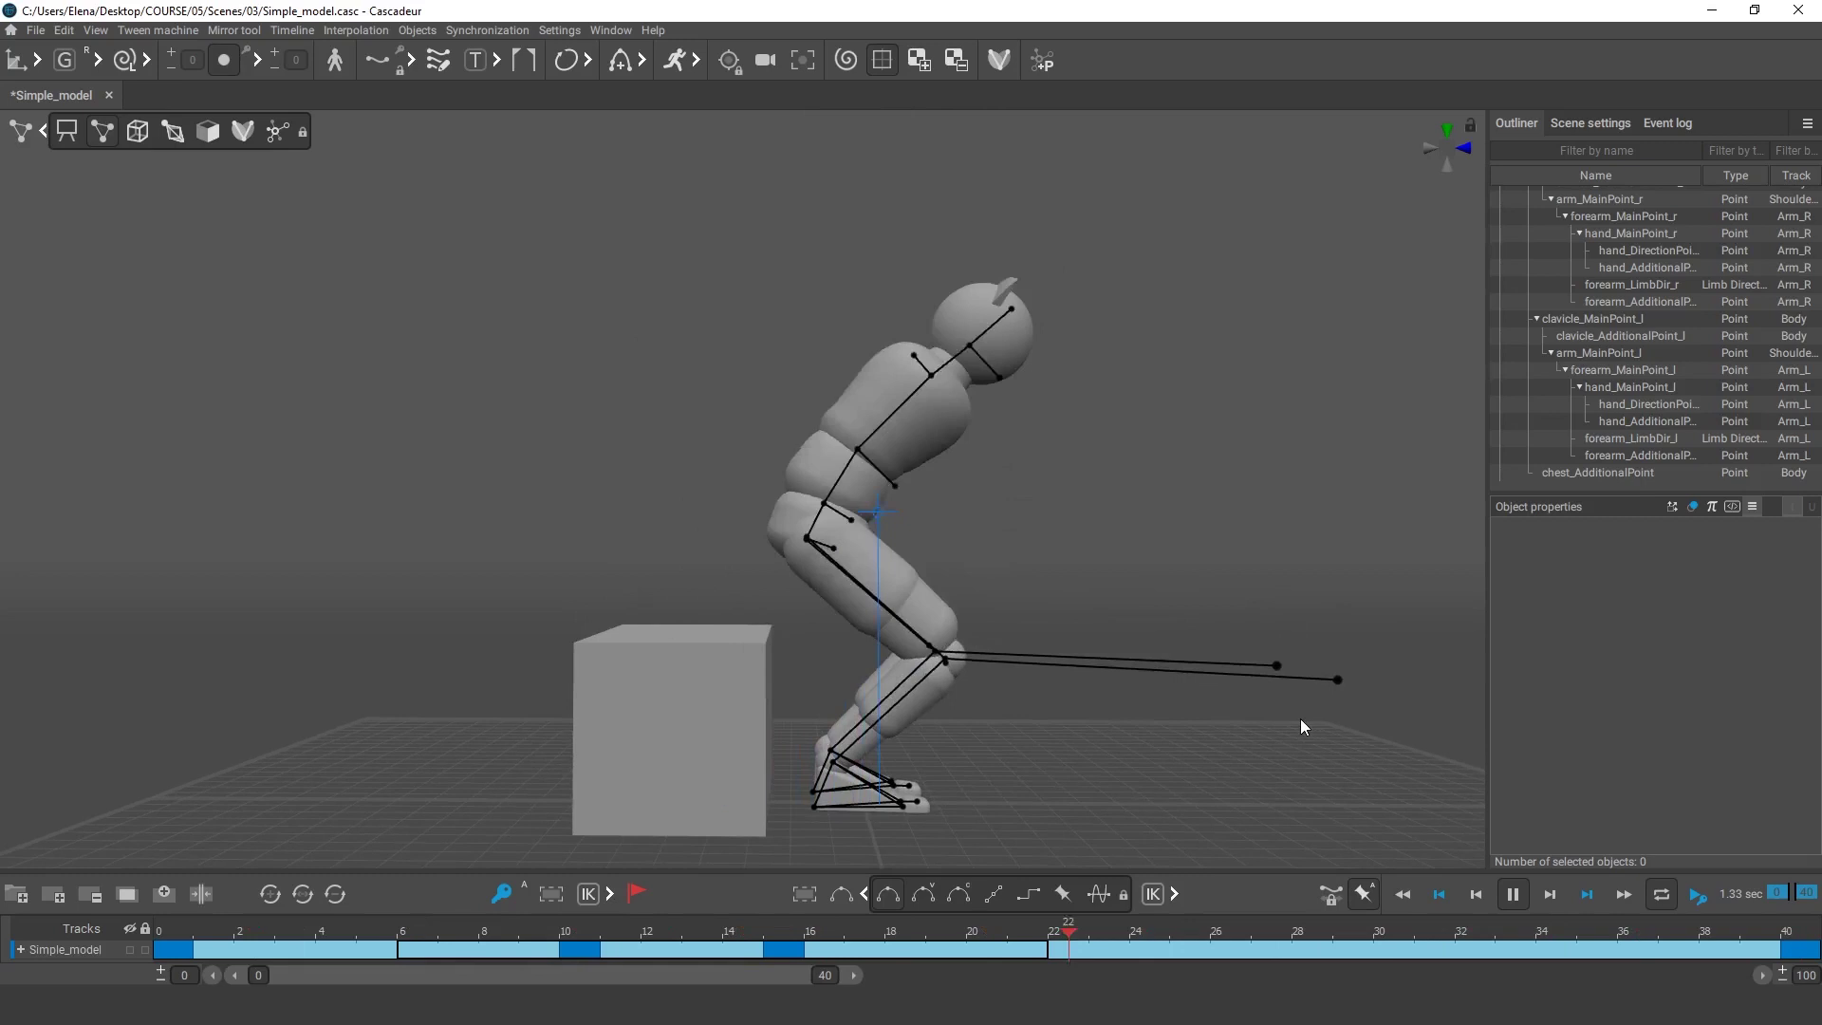
left_click(1513, 894)
Step: Select the center of mass and display its trajectory across frames 0 to 40
left_click(864, 435)
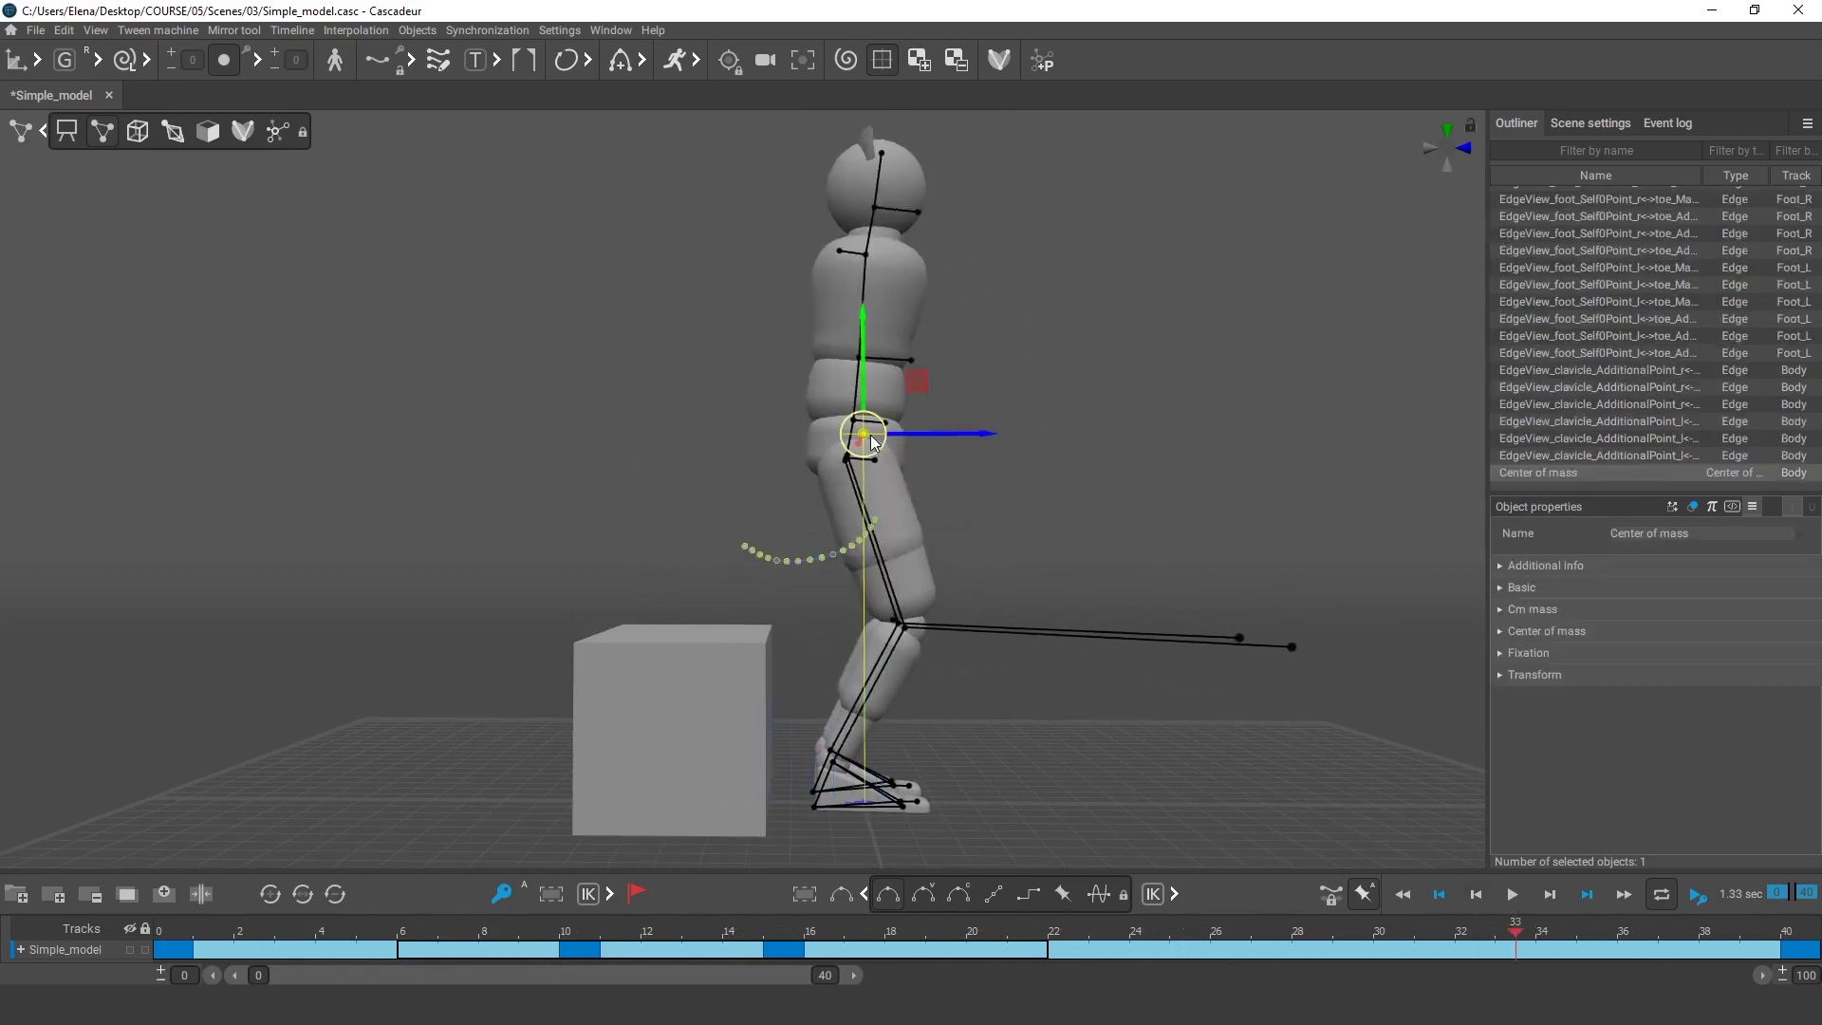
left_click(174, 952)
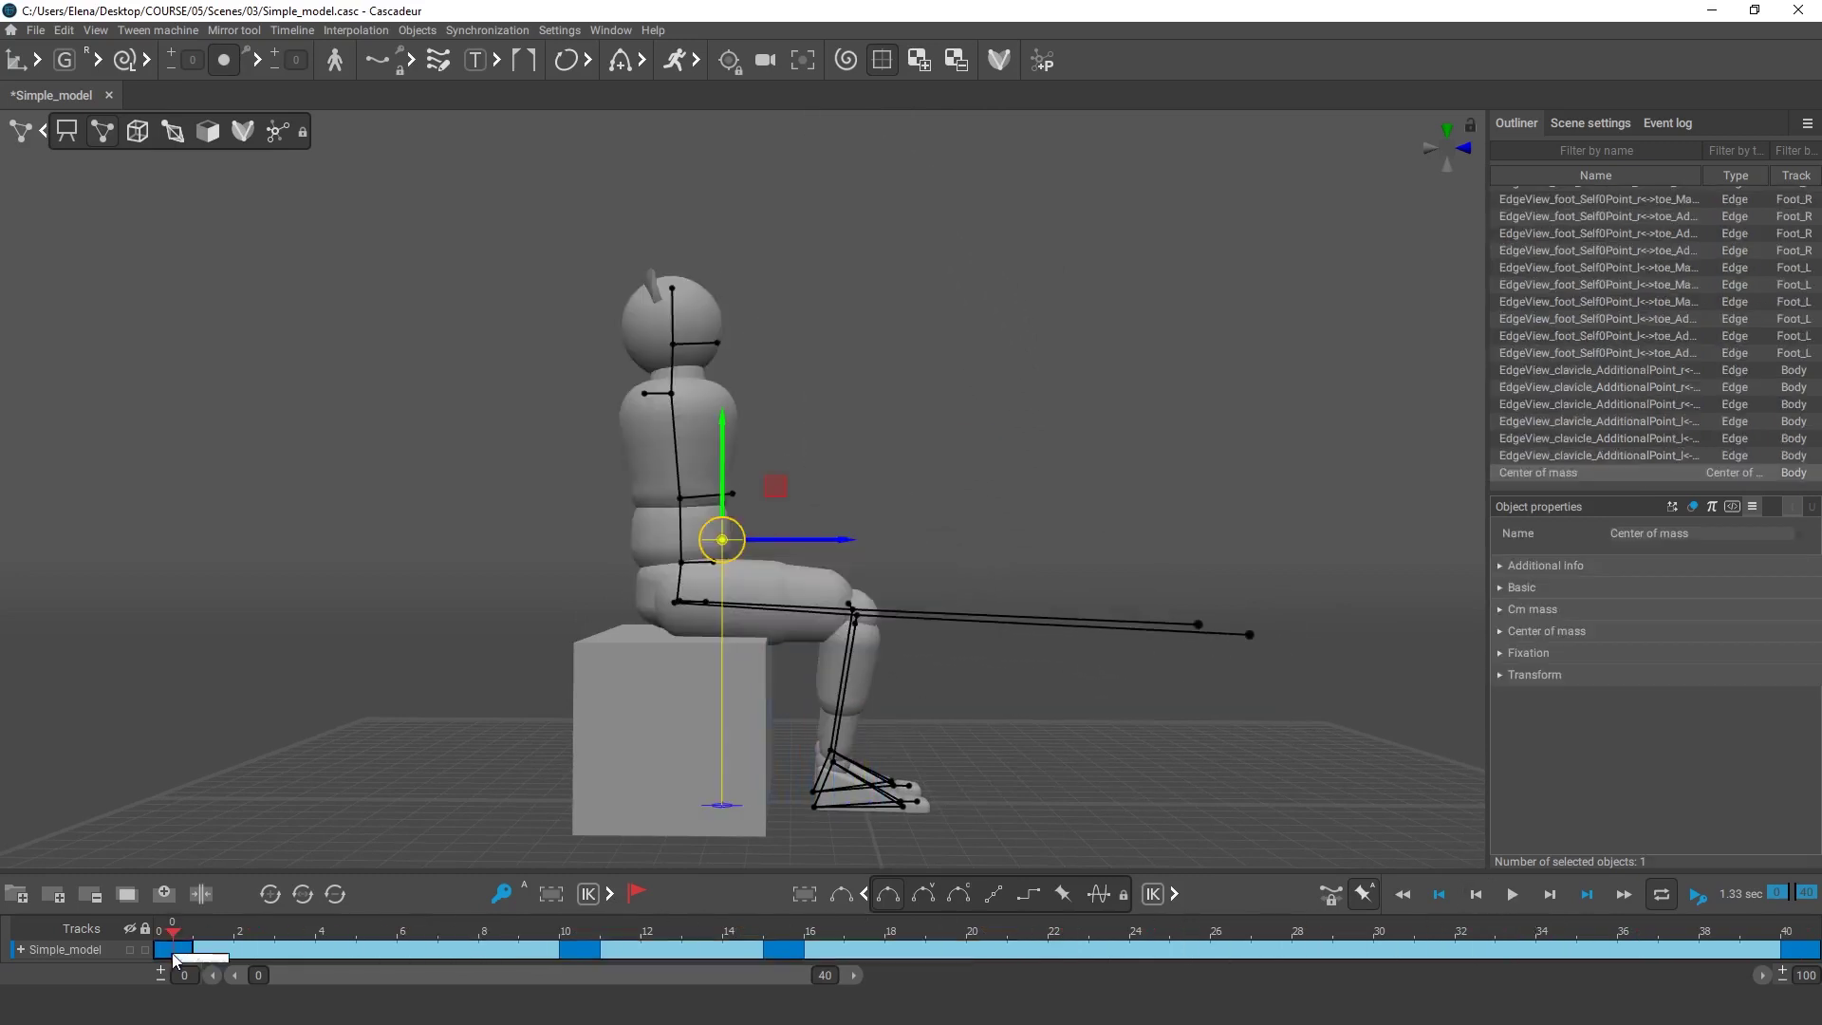
left_click_drag(174, 953, 1802, 949)
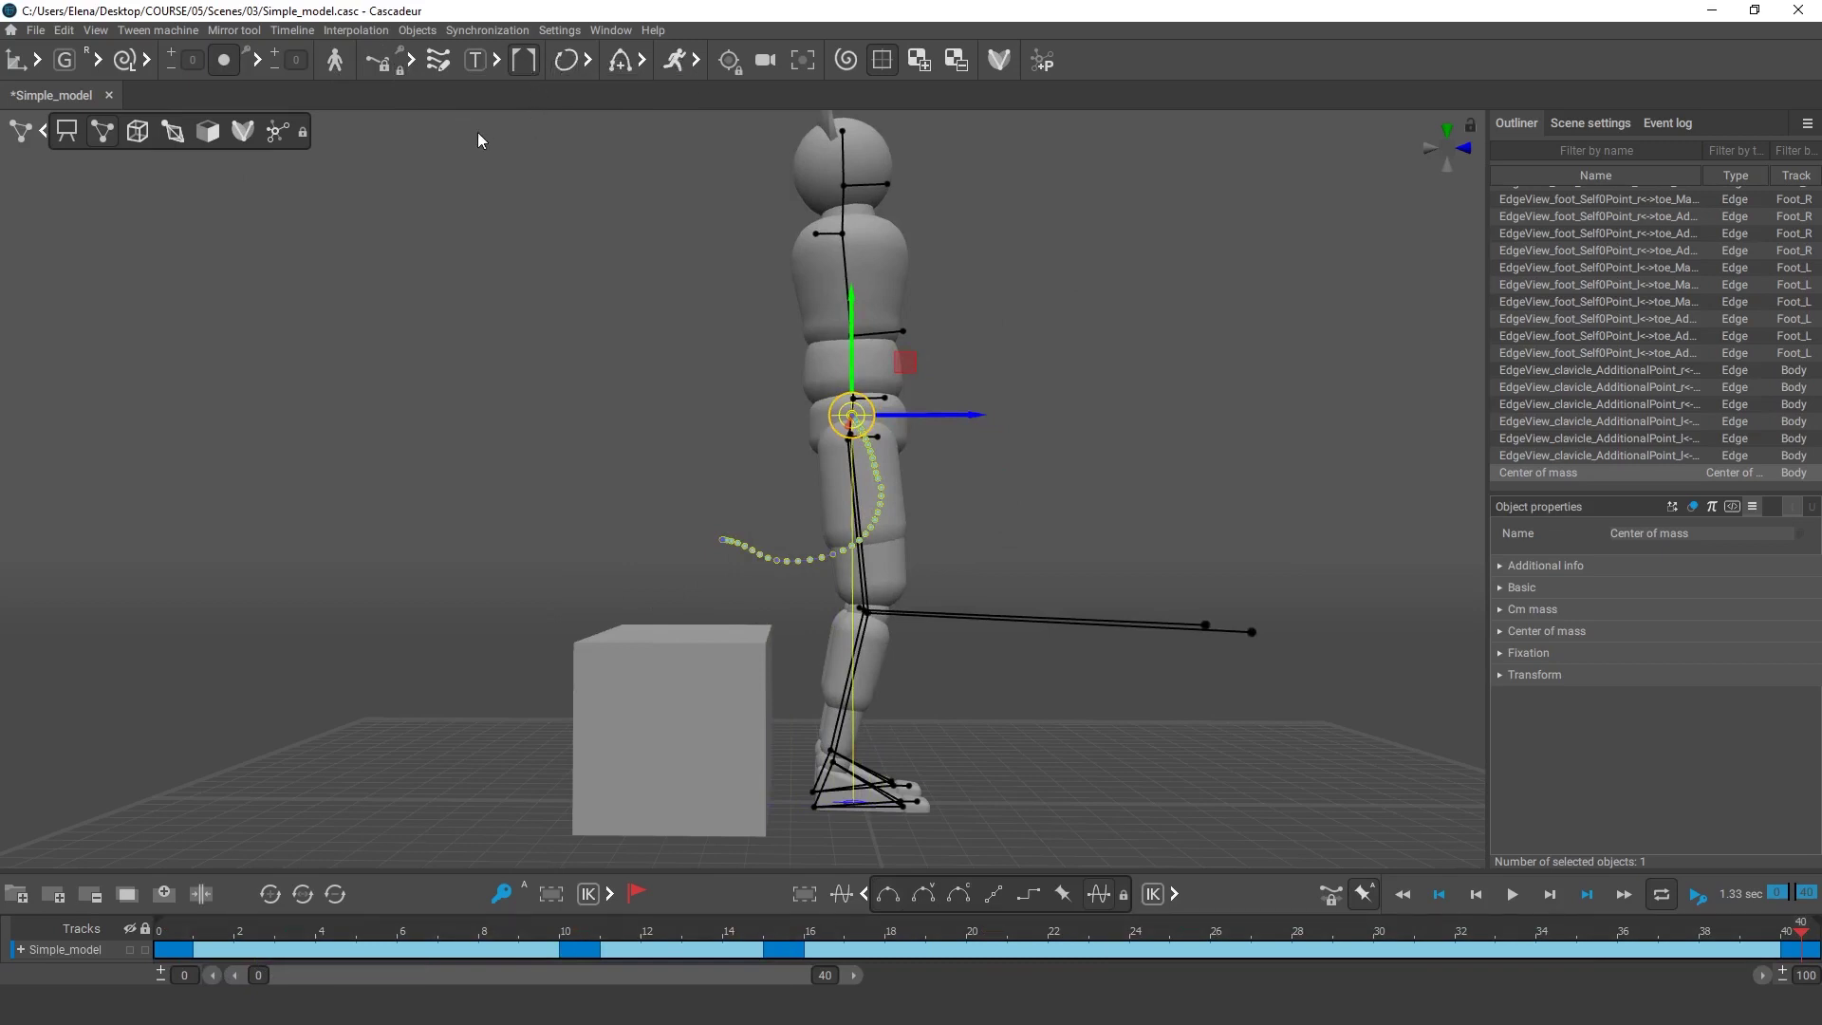
Step: Examine the center-of-mass trajectory up close, scrubbing through the rise at frame 22 and towards frame 25
scroll(1088, 616, "down", 1)
right_click_drag(947, 597, 1262, 601, "alt")
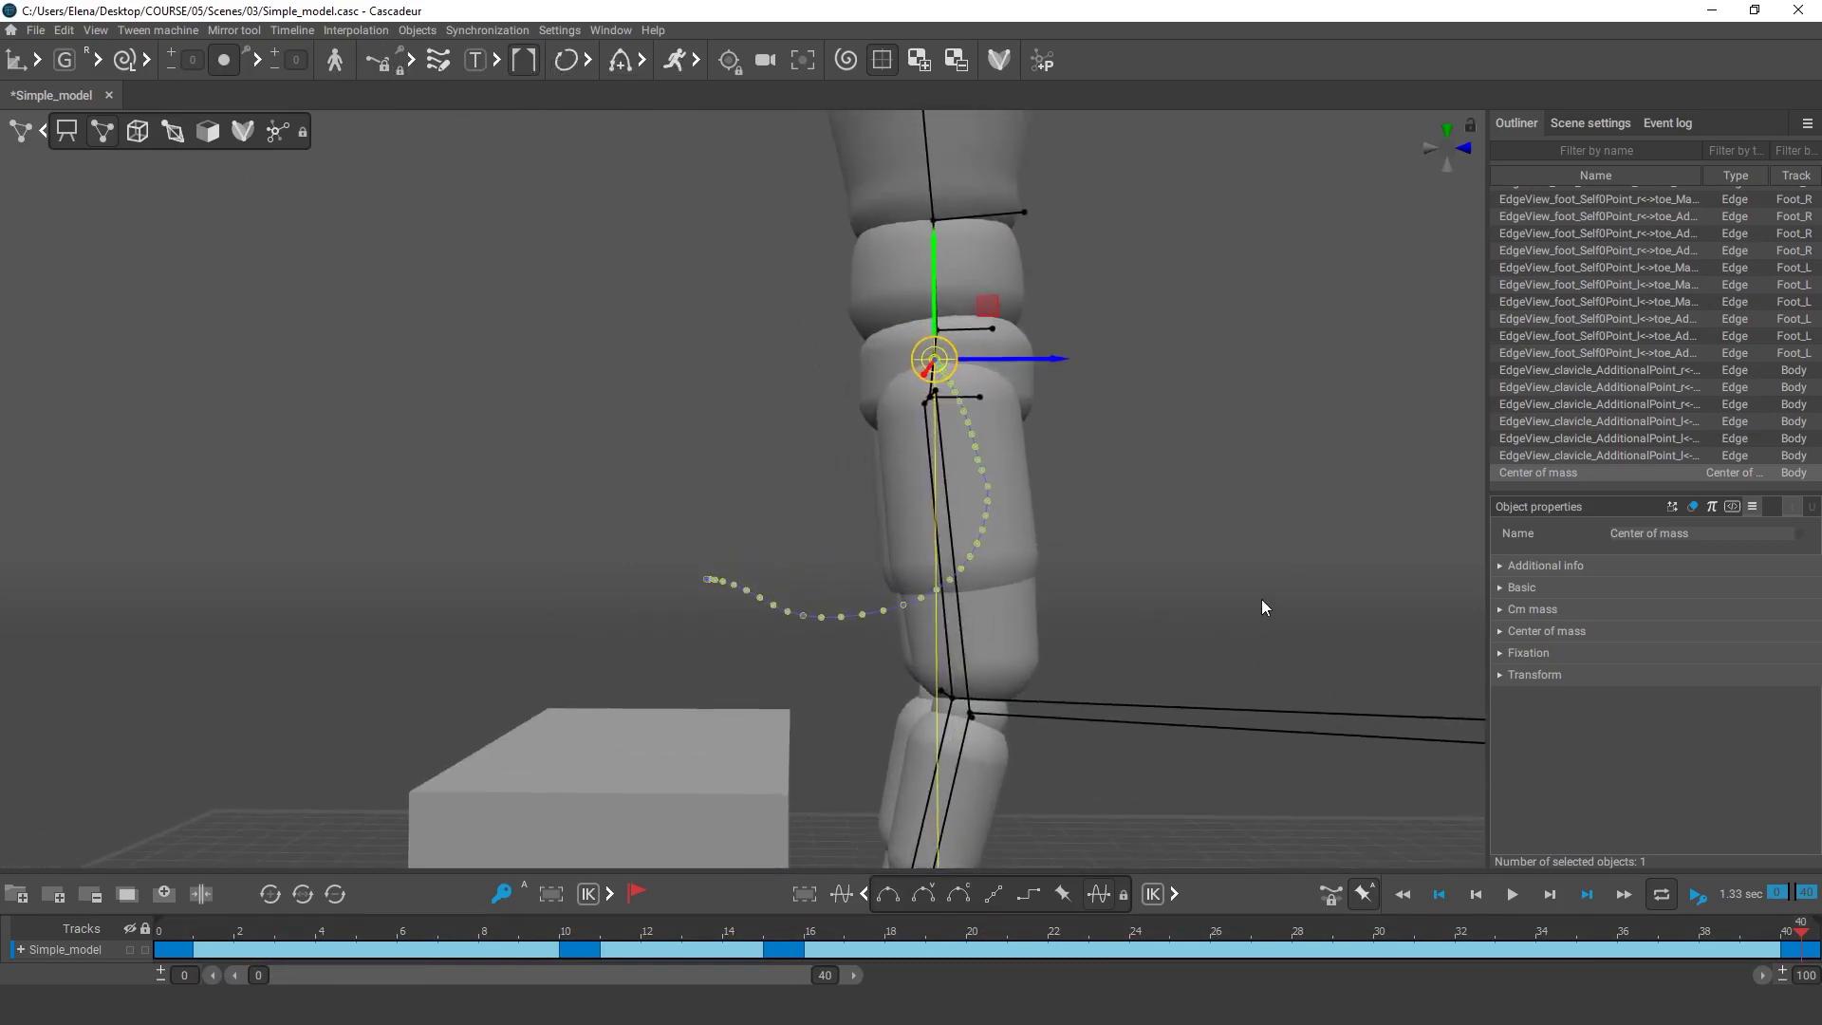
middle_click_drag(1262, 601, 1078, 667, "alt")
right_click_drag(1078, 667, 1393, 727, "alt")
left_click_drag(202, 976, 1097, 851)
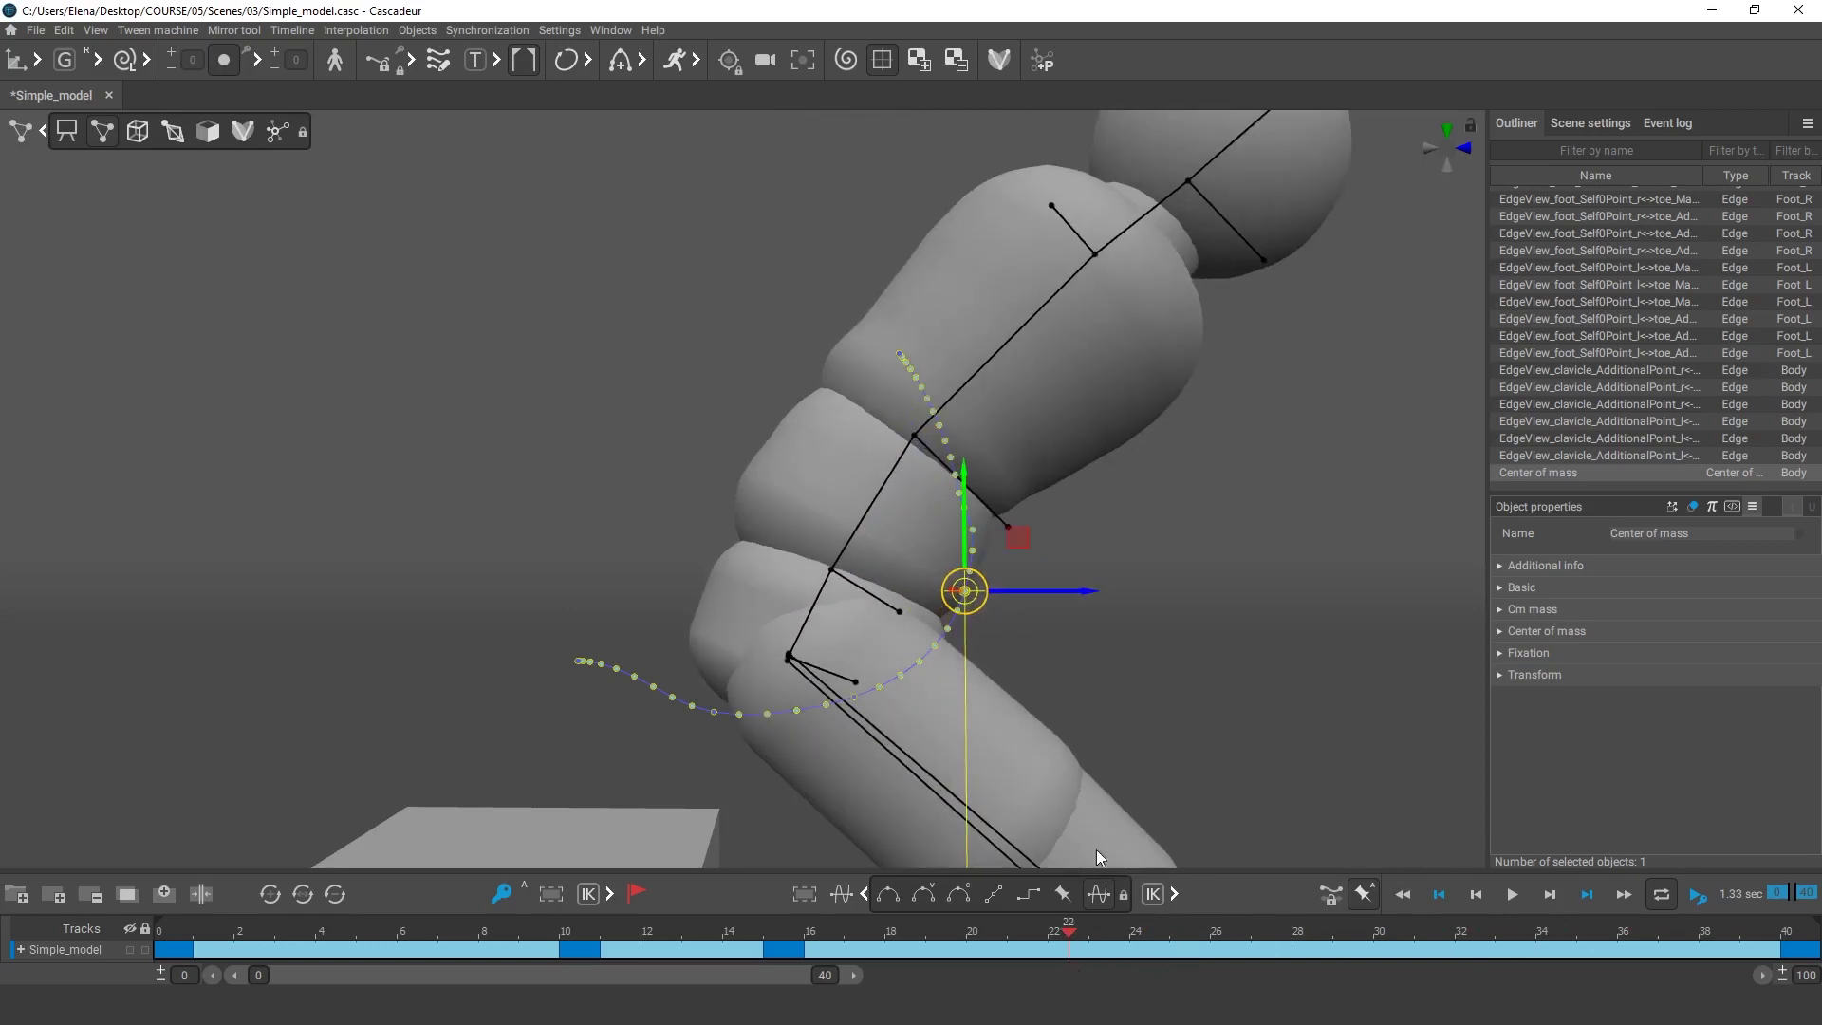
scroll(1296, 710, "down", 4)
middle_click_drag(991, 621, 1012, 461)
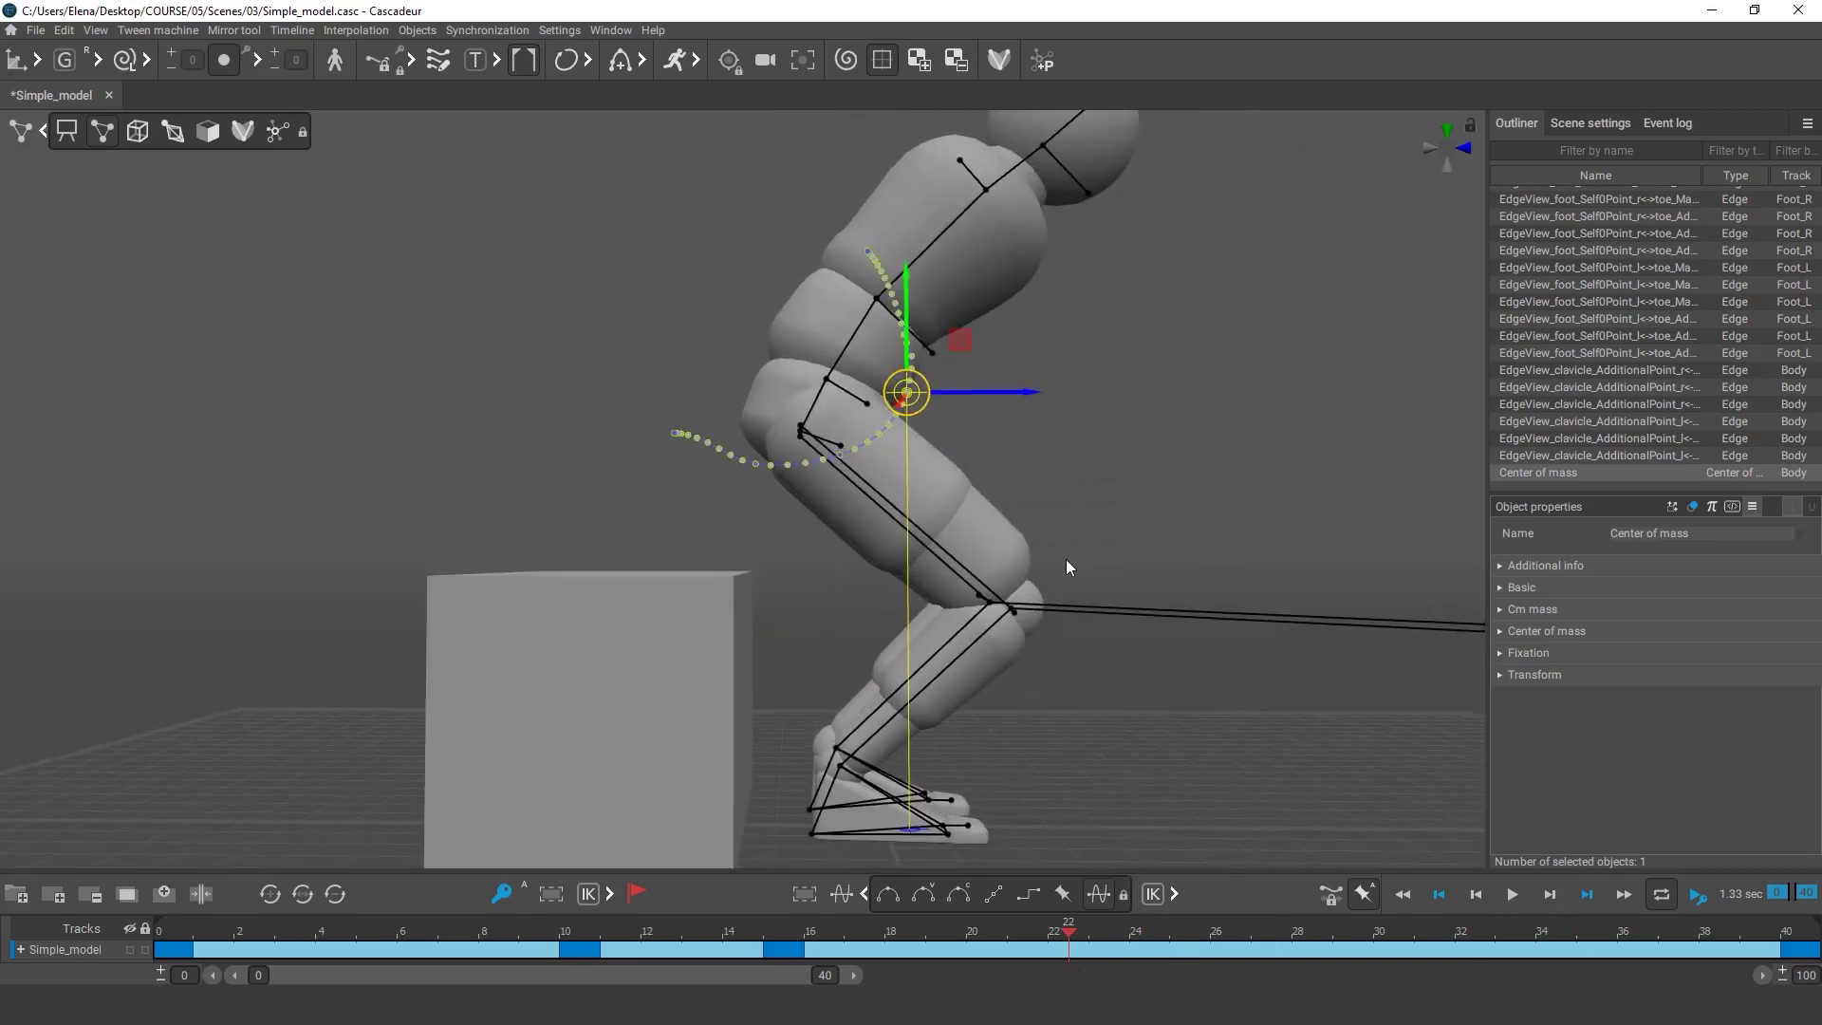
left_click_drag(1074, 939, 1179, 954)
right_click_drag(1224, 715, 955, 713)
Step: Add a key at frame 25 and move the pelvis with the upper body backward to straighten the center-of-mass trajectory
left_click(1192, 947)
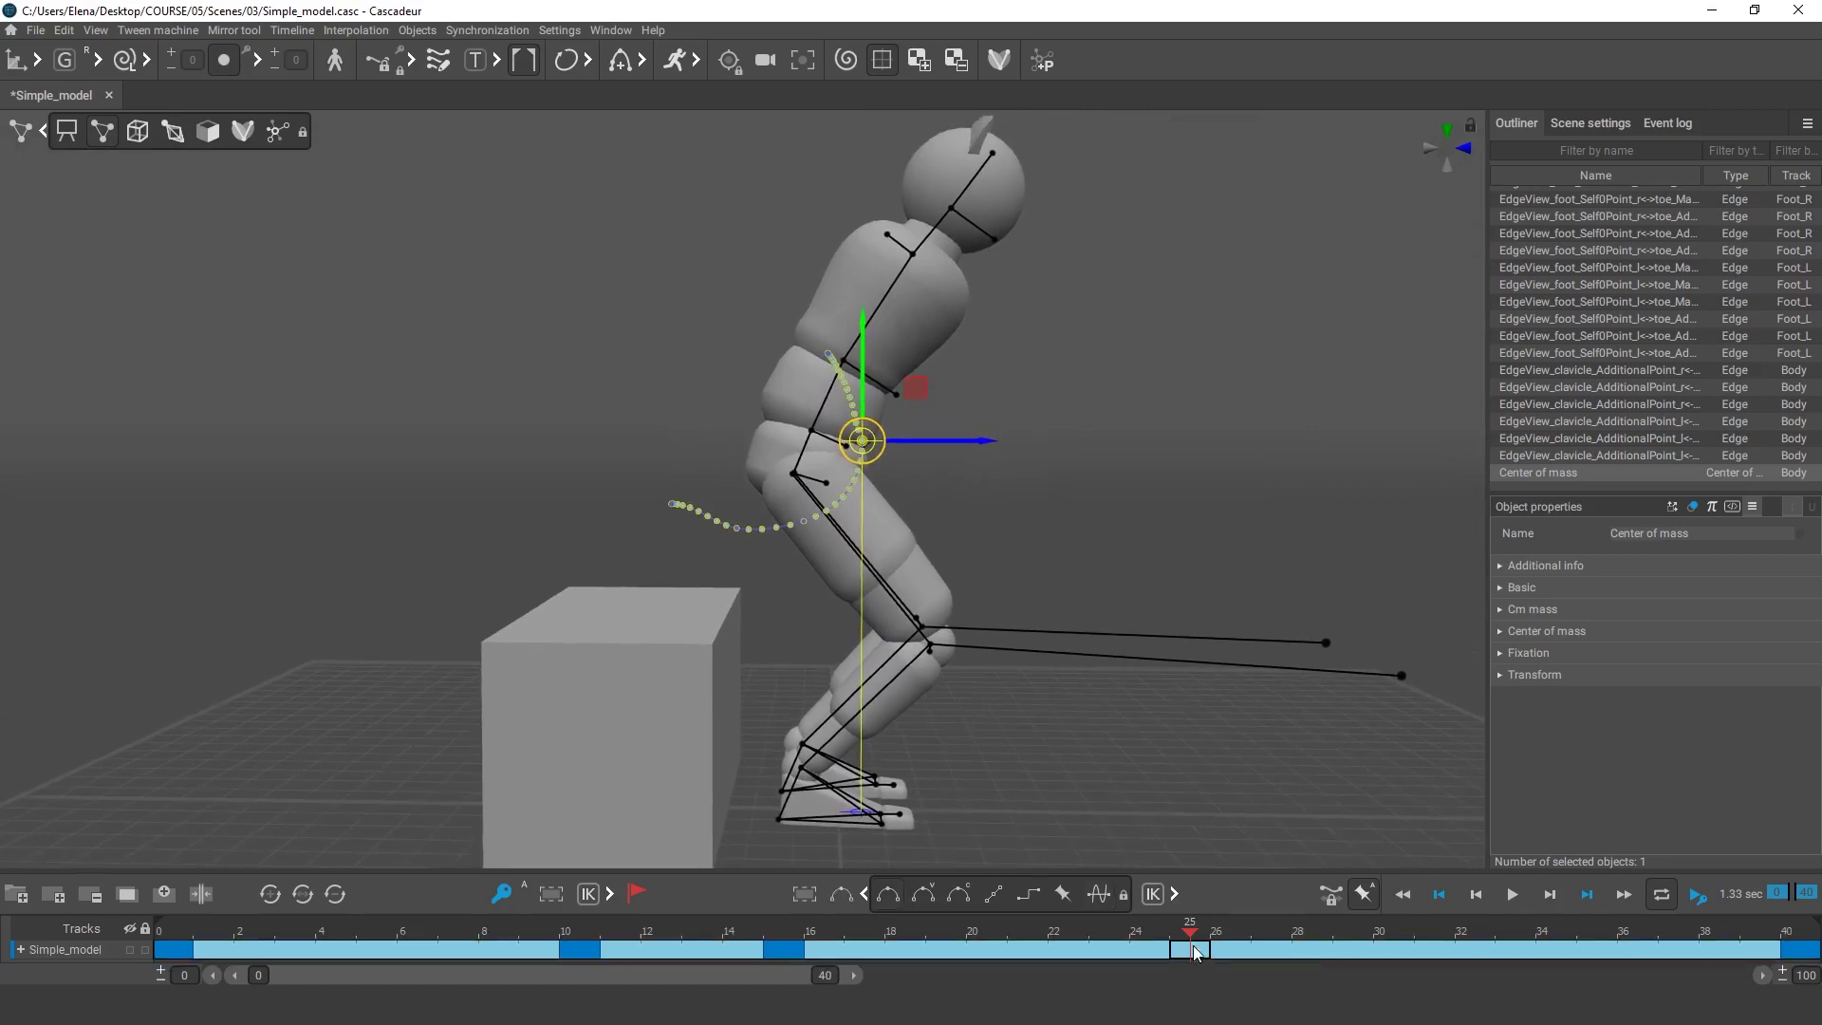
left_click(501, 893)
double_click(826, 482)
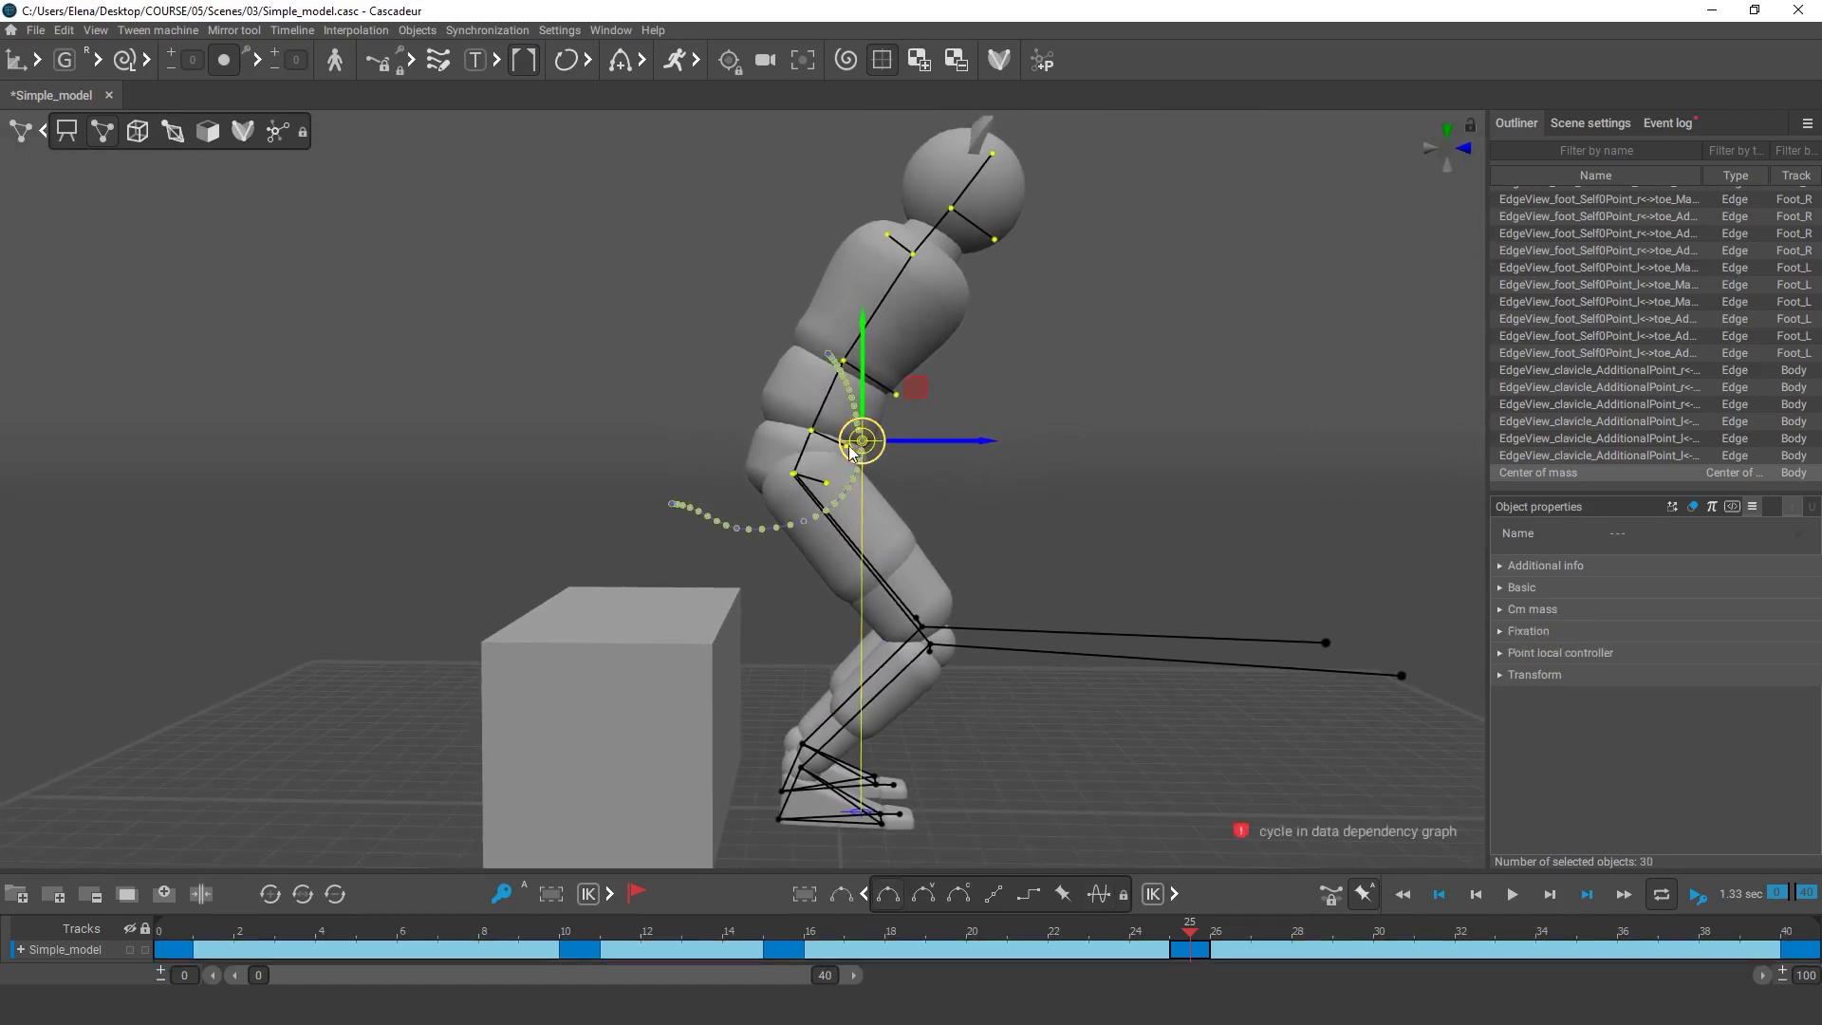
left_click(862, 440, "ctrl")
left_click_drag(813, 477, 772, 476)
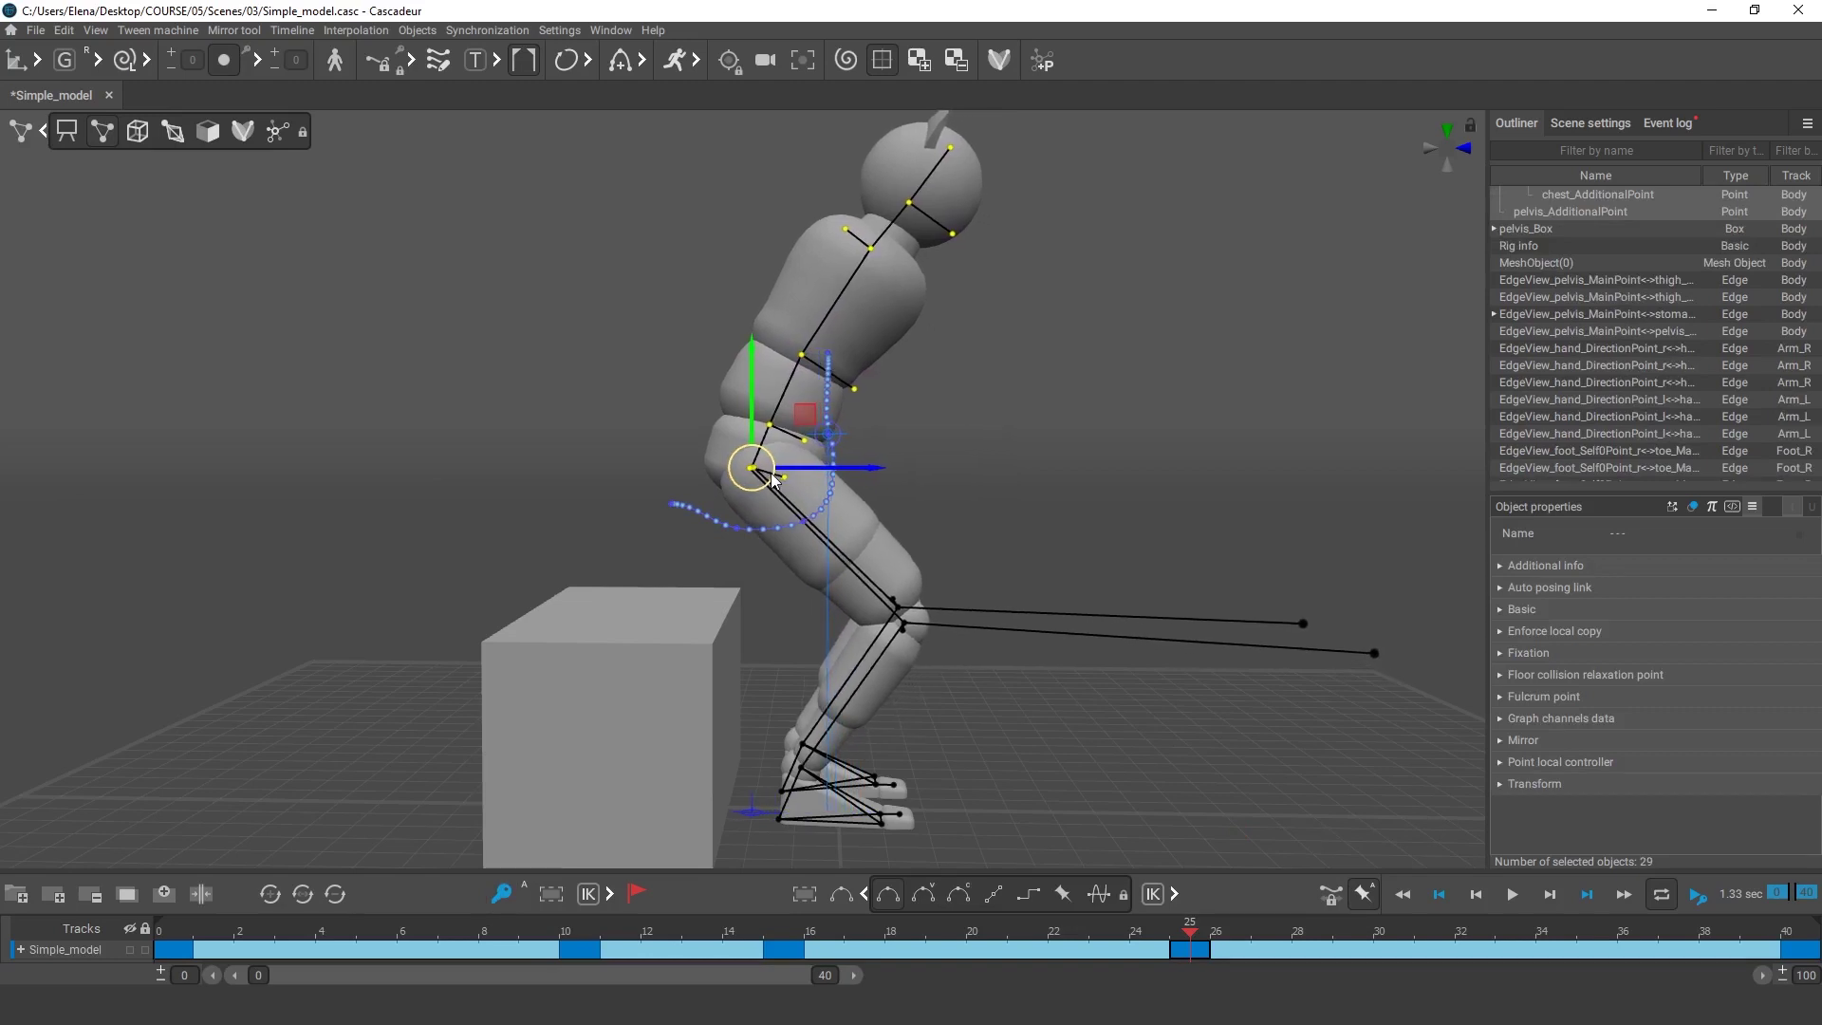
left_click(1068, 519)
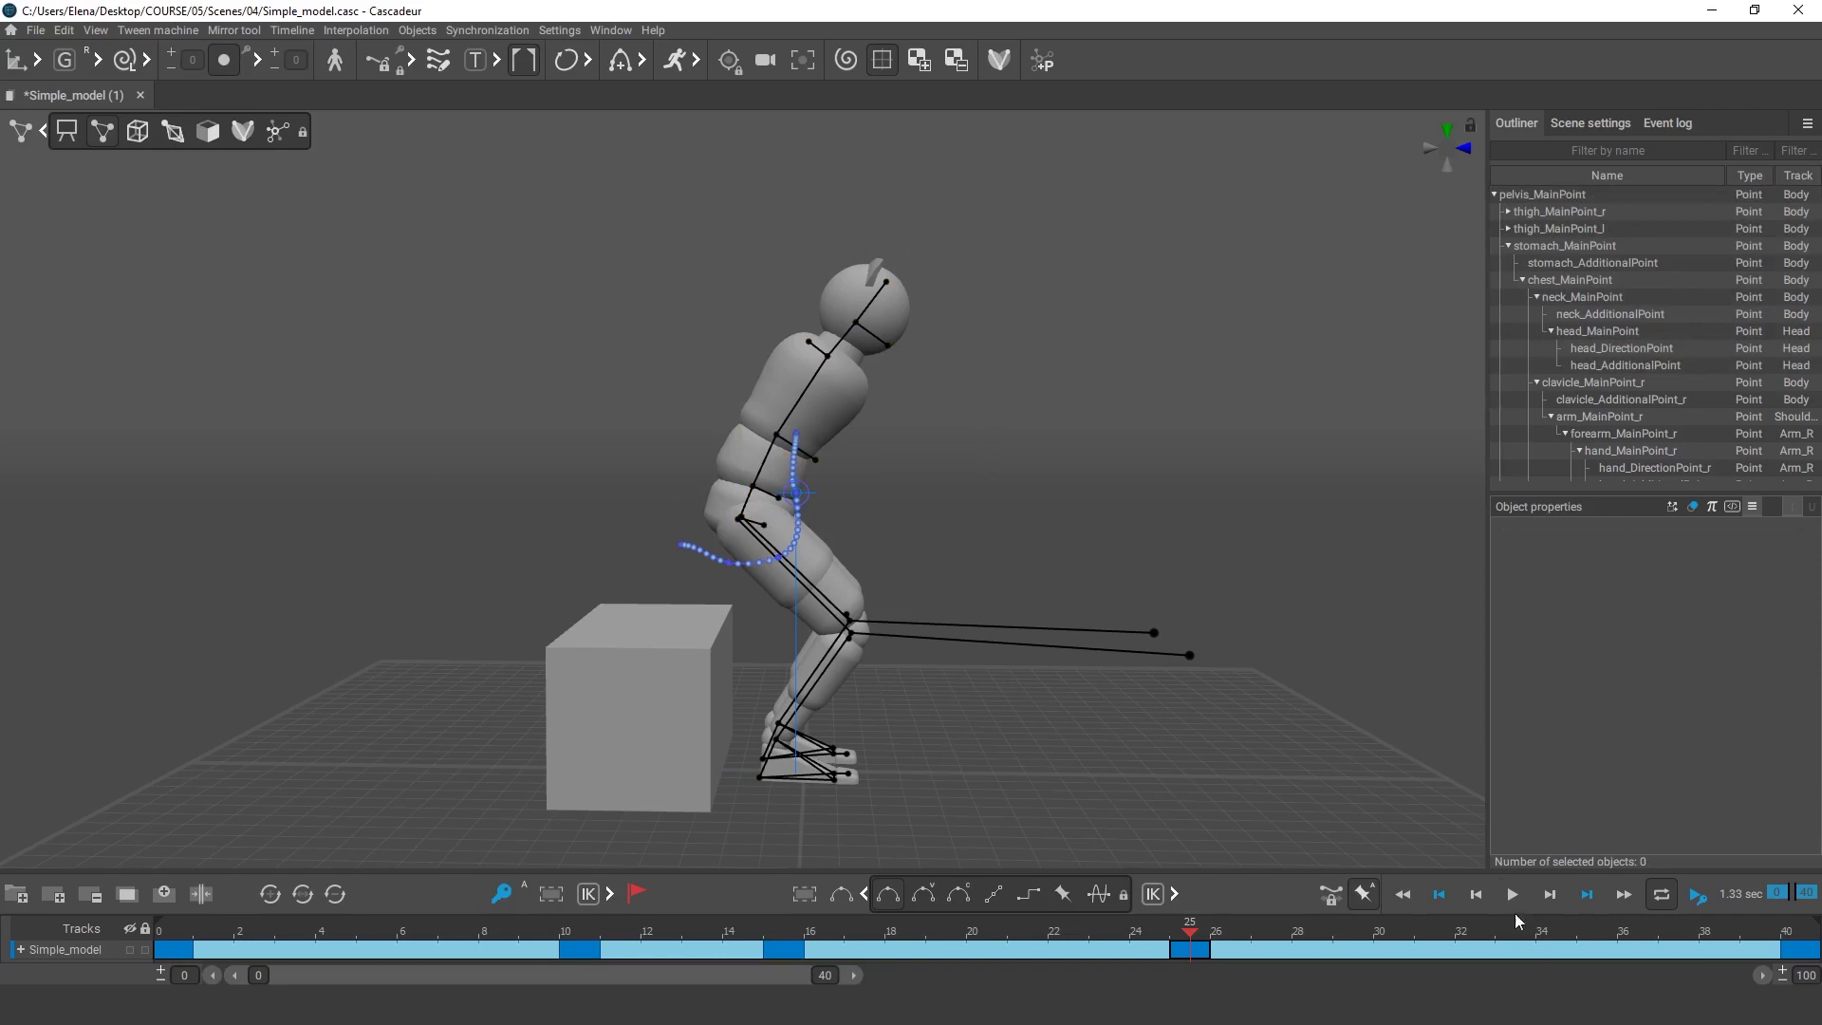
Step: Play back the stand-up animation with the rig points shown and again with only the mesh visible
left_click(1513, 896)
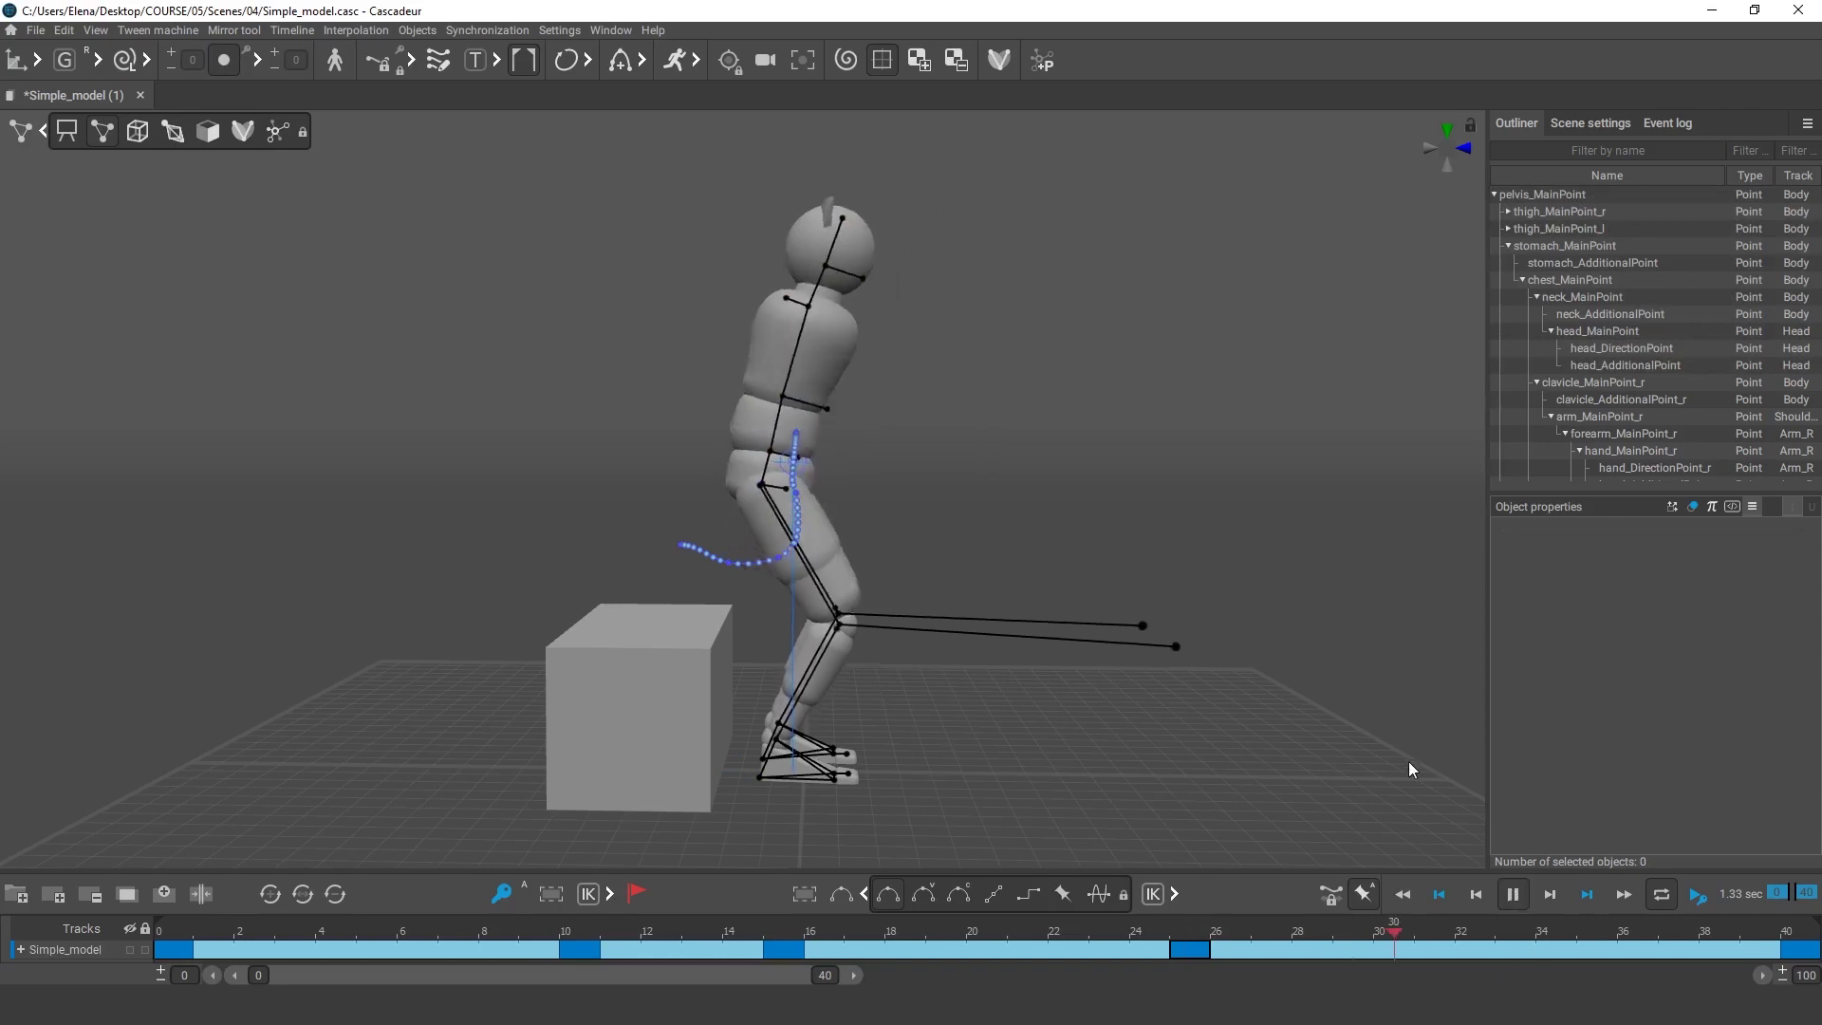
left_click(1513, 896)
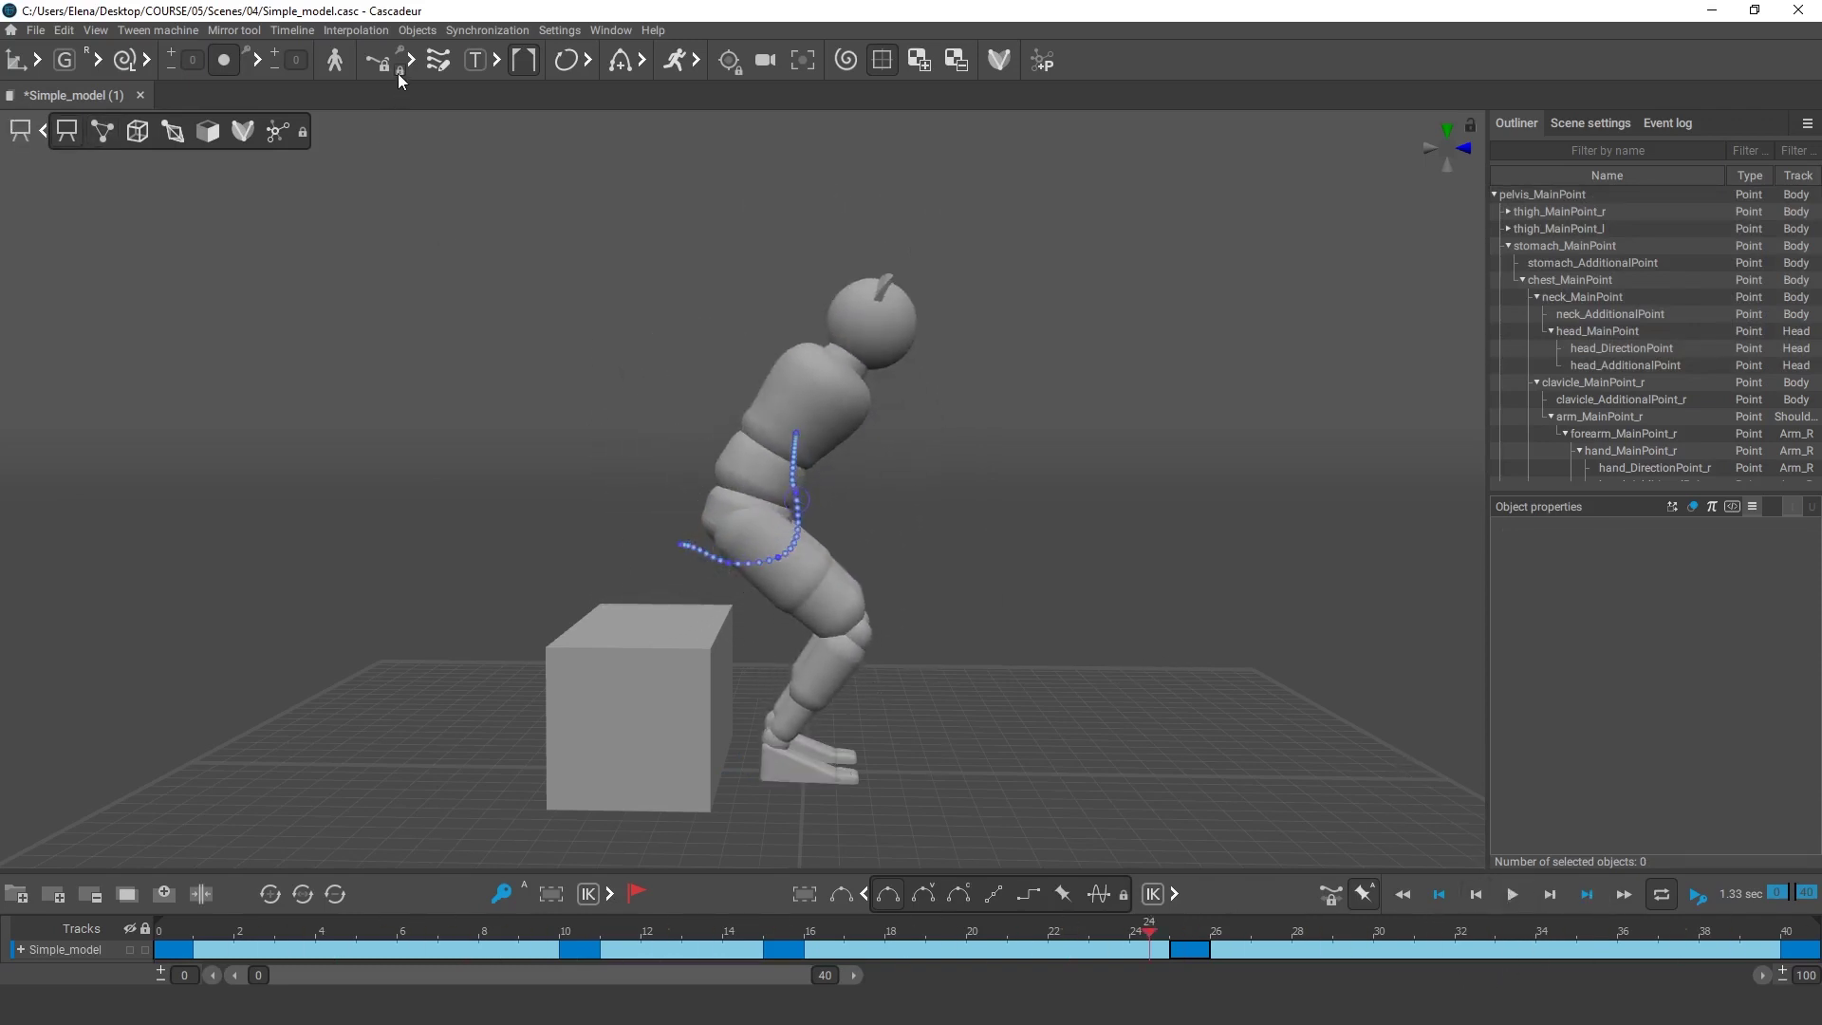
left_click(1513, 896)
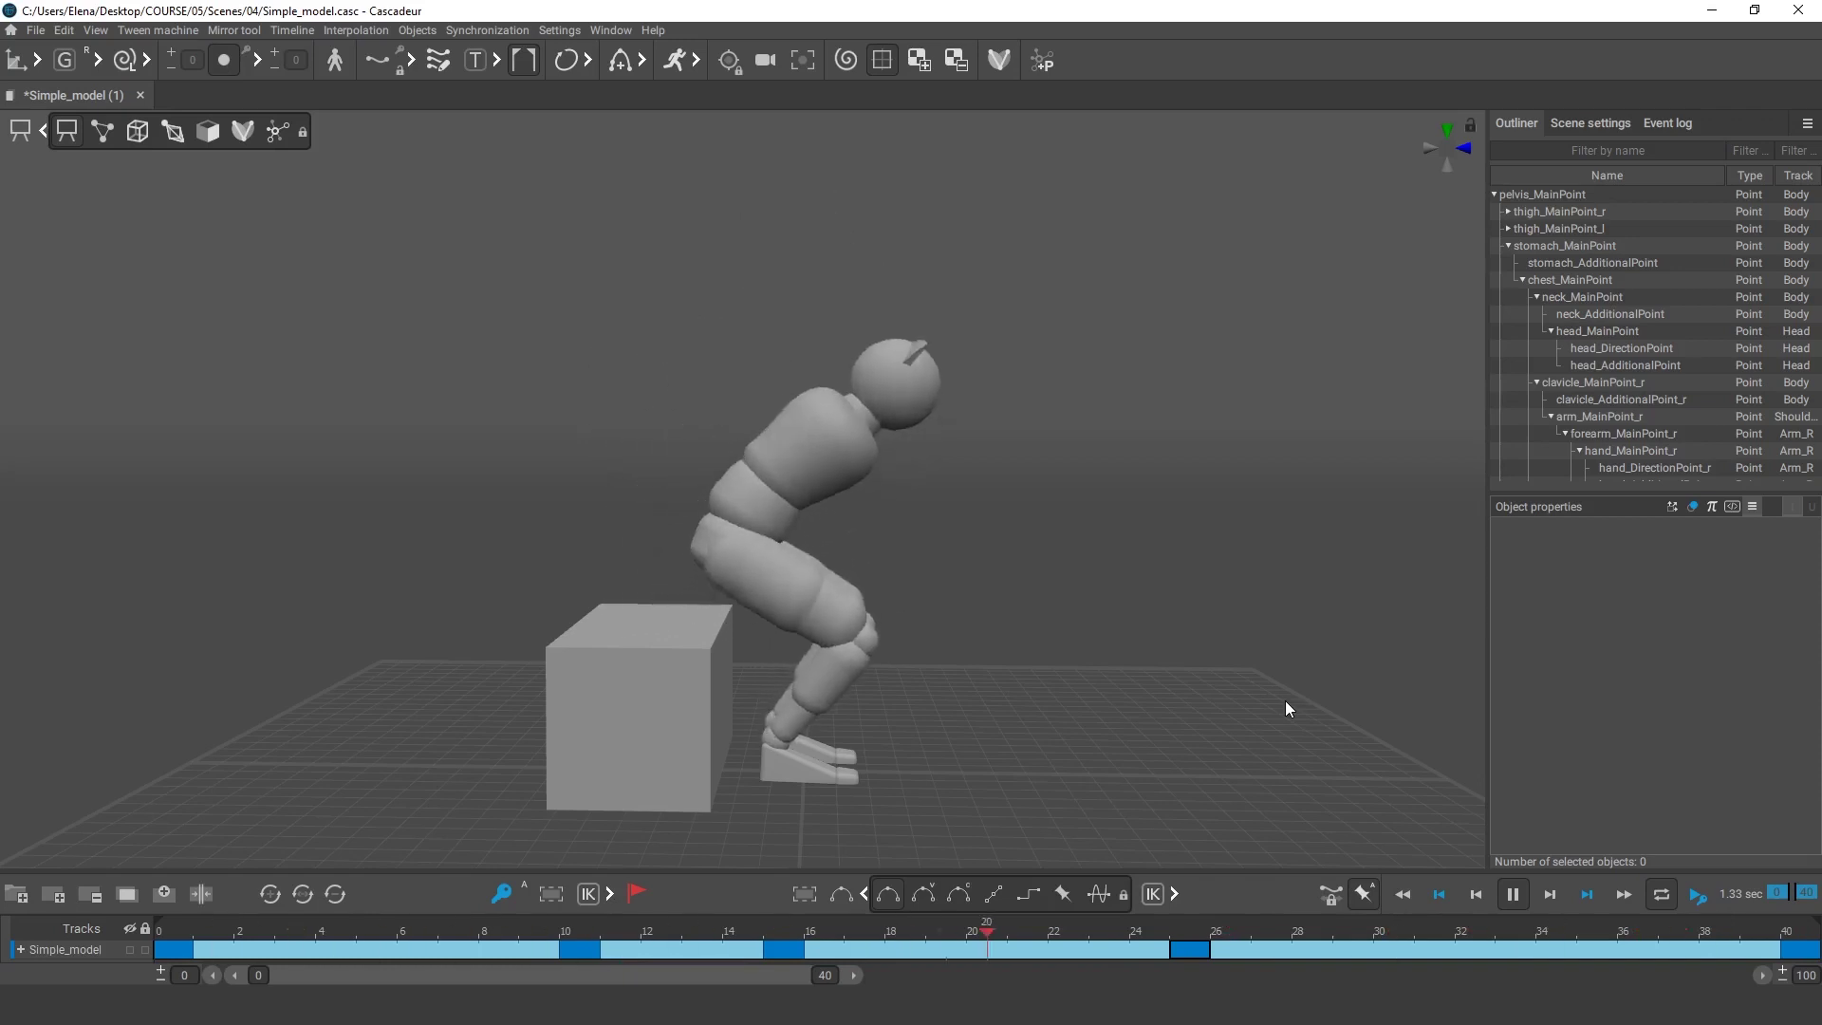
left_click(1513, 895)
Step: Add a key at frame 5, between the seated pose and the forward lean, and show the rig points
left_click(180, 940)
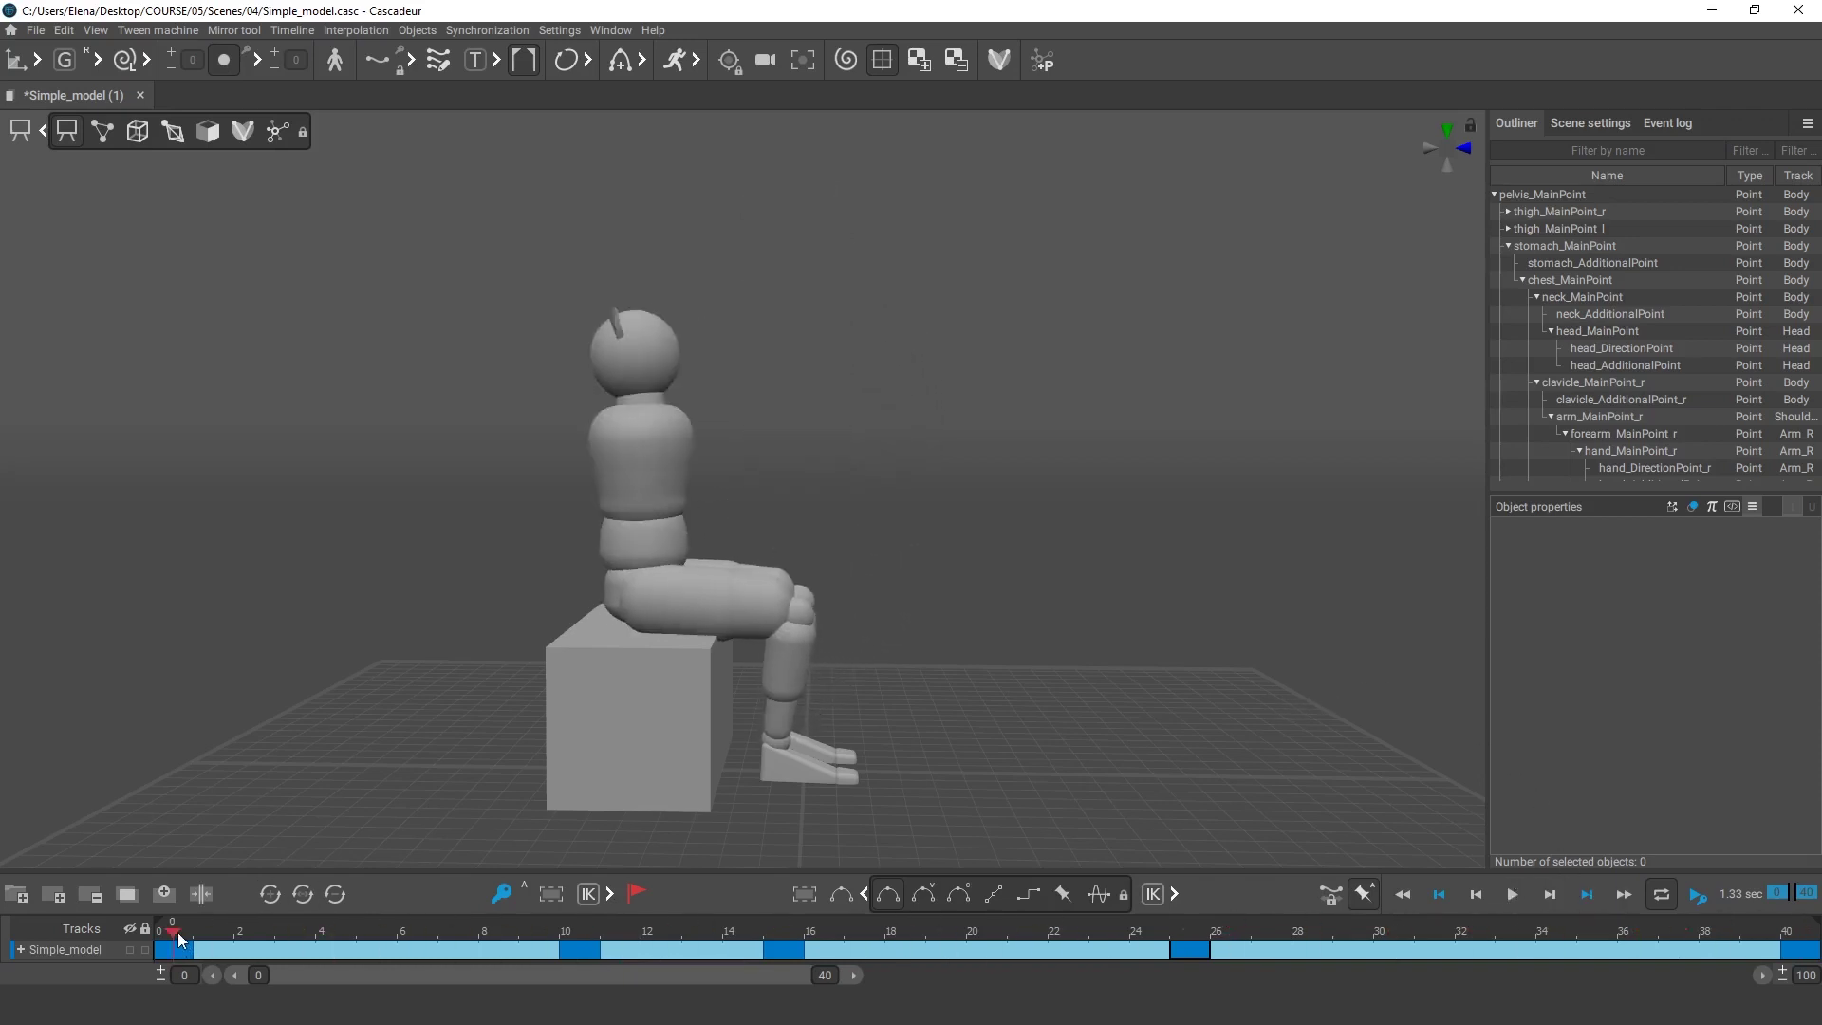
mouse_move(175, 939)
left_mouse_down()
mouse_move(590, 954)
mouse_move(167, 955)
left_mouse_up()
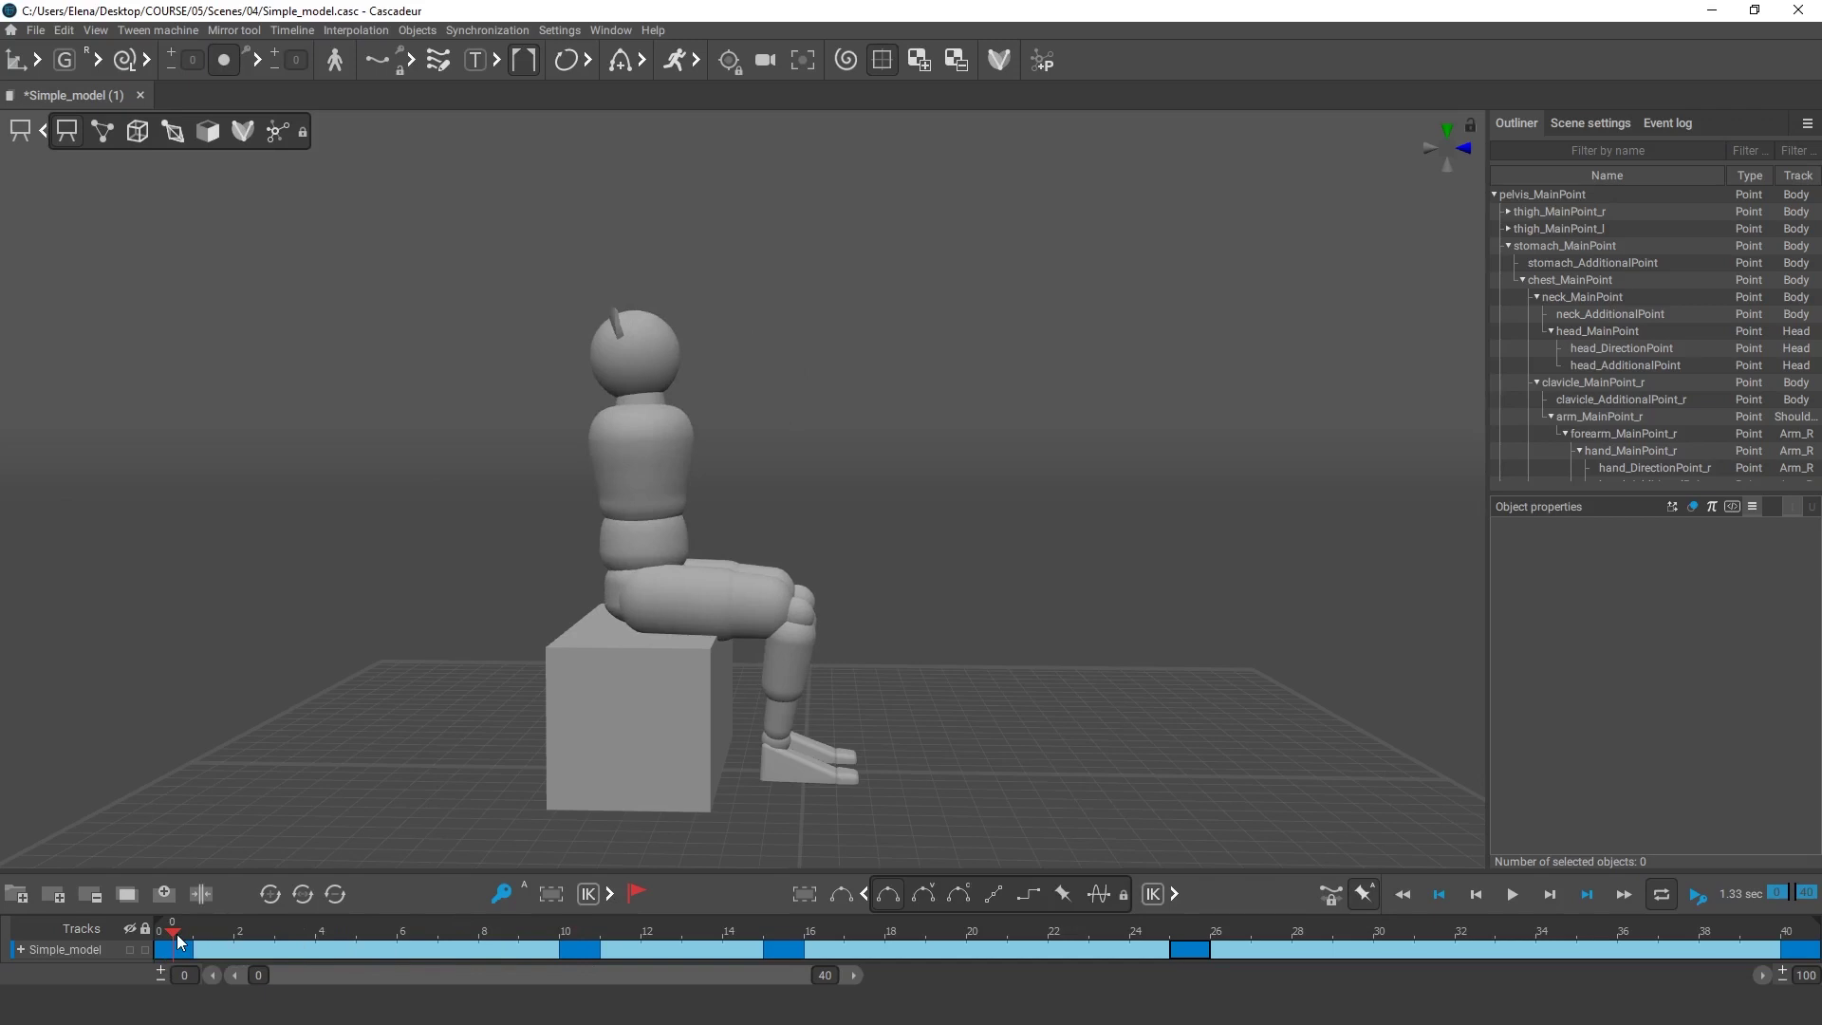
left_click(383, 952)
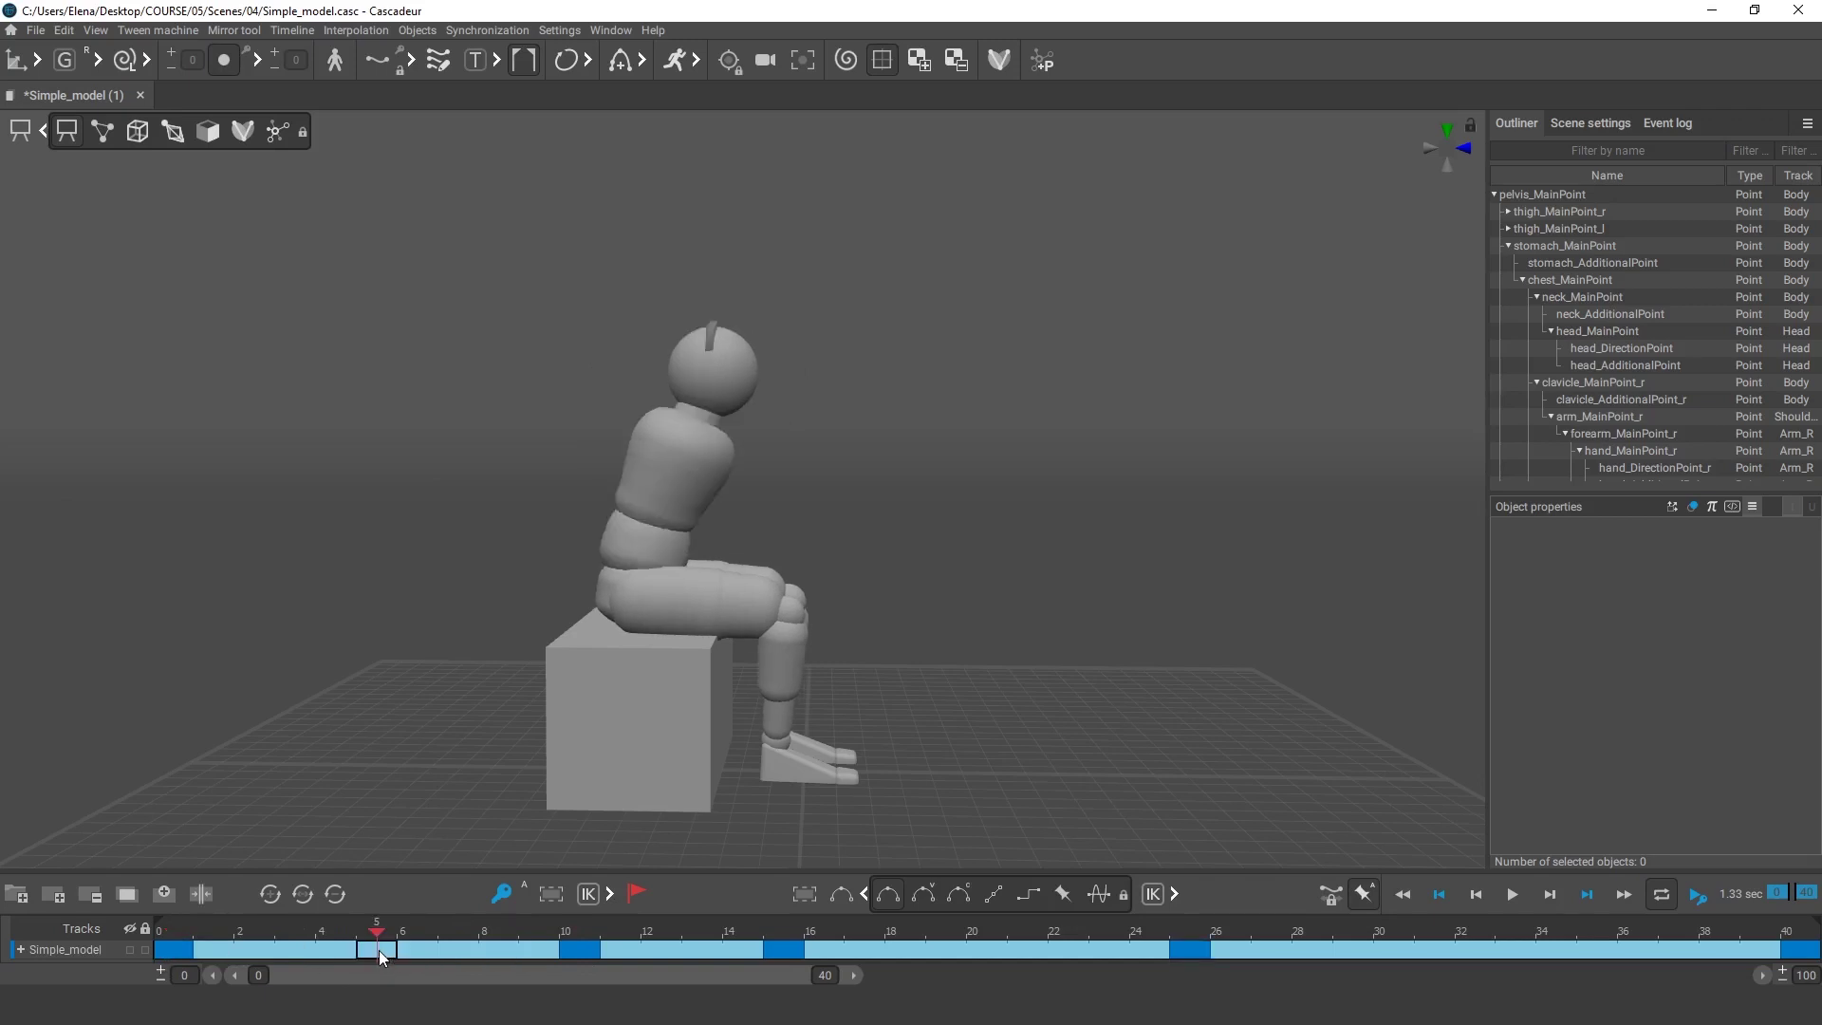
left_click(500, 894)
key("2")
key("q")
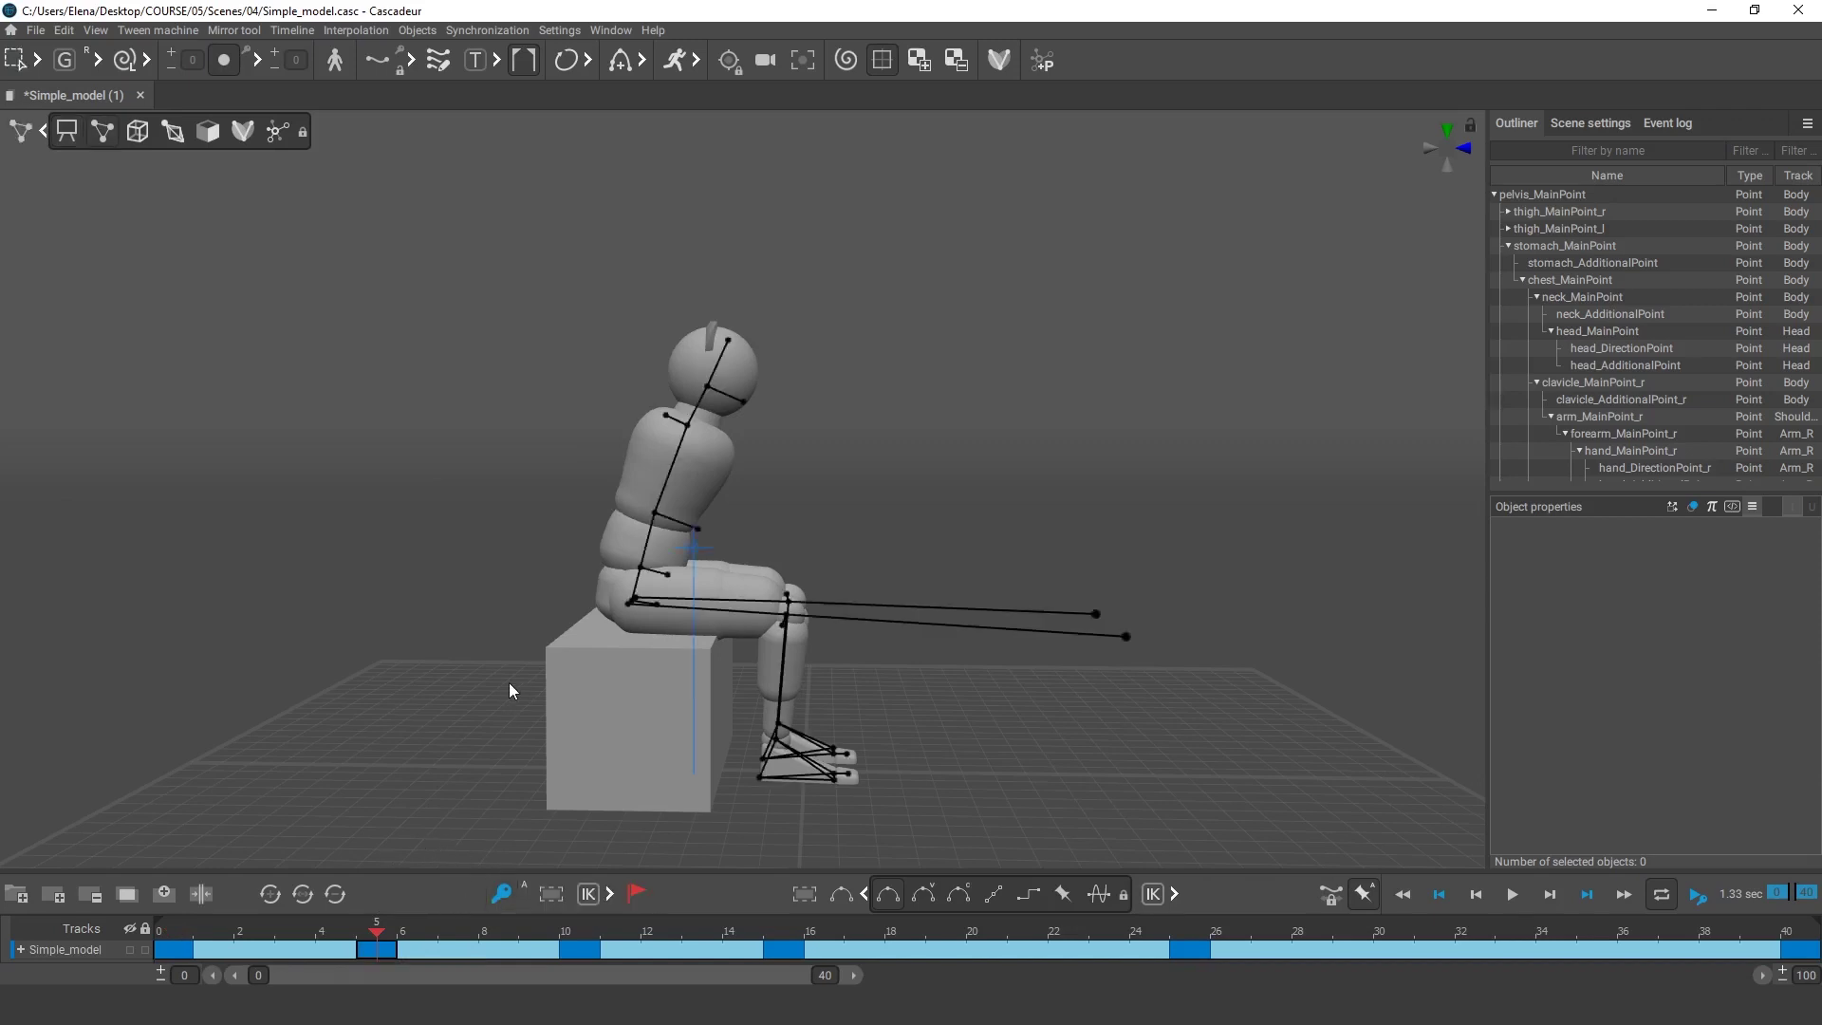
Step: Rotate the chest and stomach with the upper body backward at frame 5 so the seated torso leans back
key("ctrl+z")
key("e")
left_click_drag(717, 545, 715, 469)
double_click(627, 510)
double_click(629, 567)
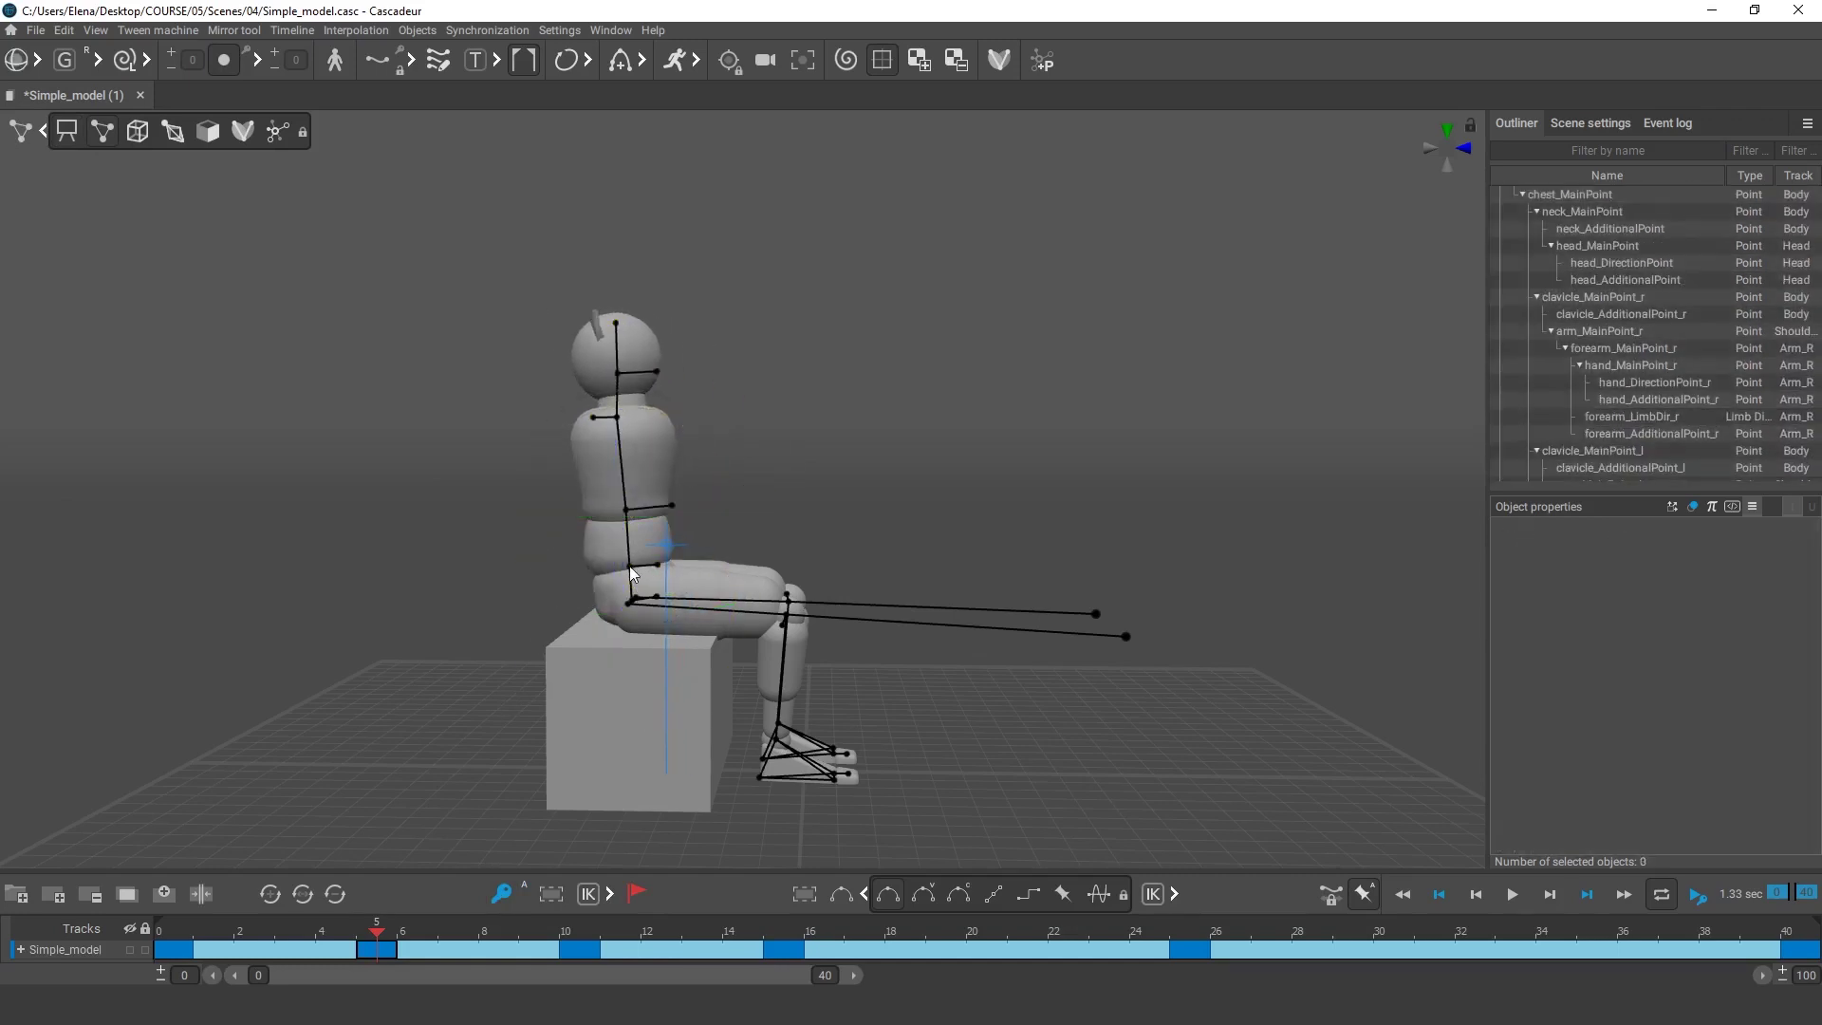
left_click_drag(719, 534, 713, 518)
left_click(782, 488)
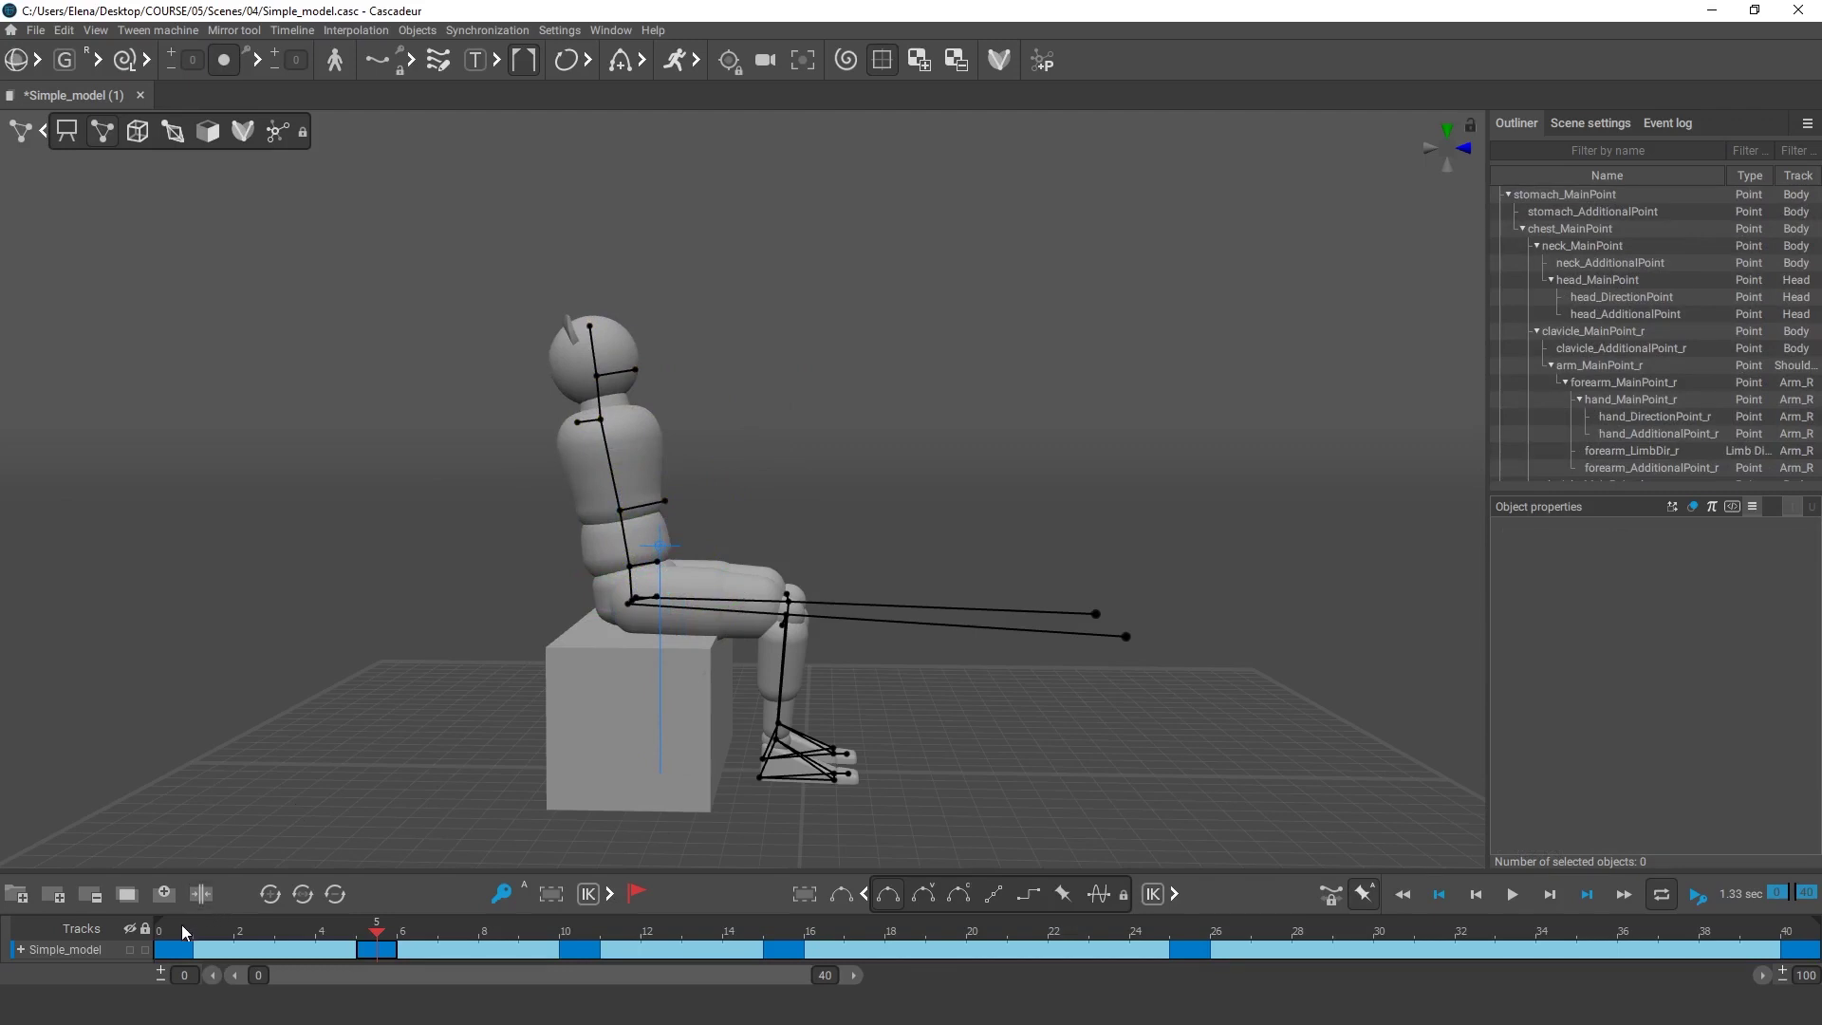
Step: Scrub through the animation and examine the center-of-mass trajectory up close, from frame 0 to the lean at frame 10
left_click_drag(185, 933, 1724, 963)
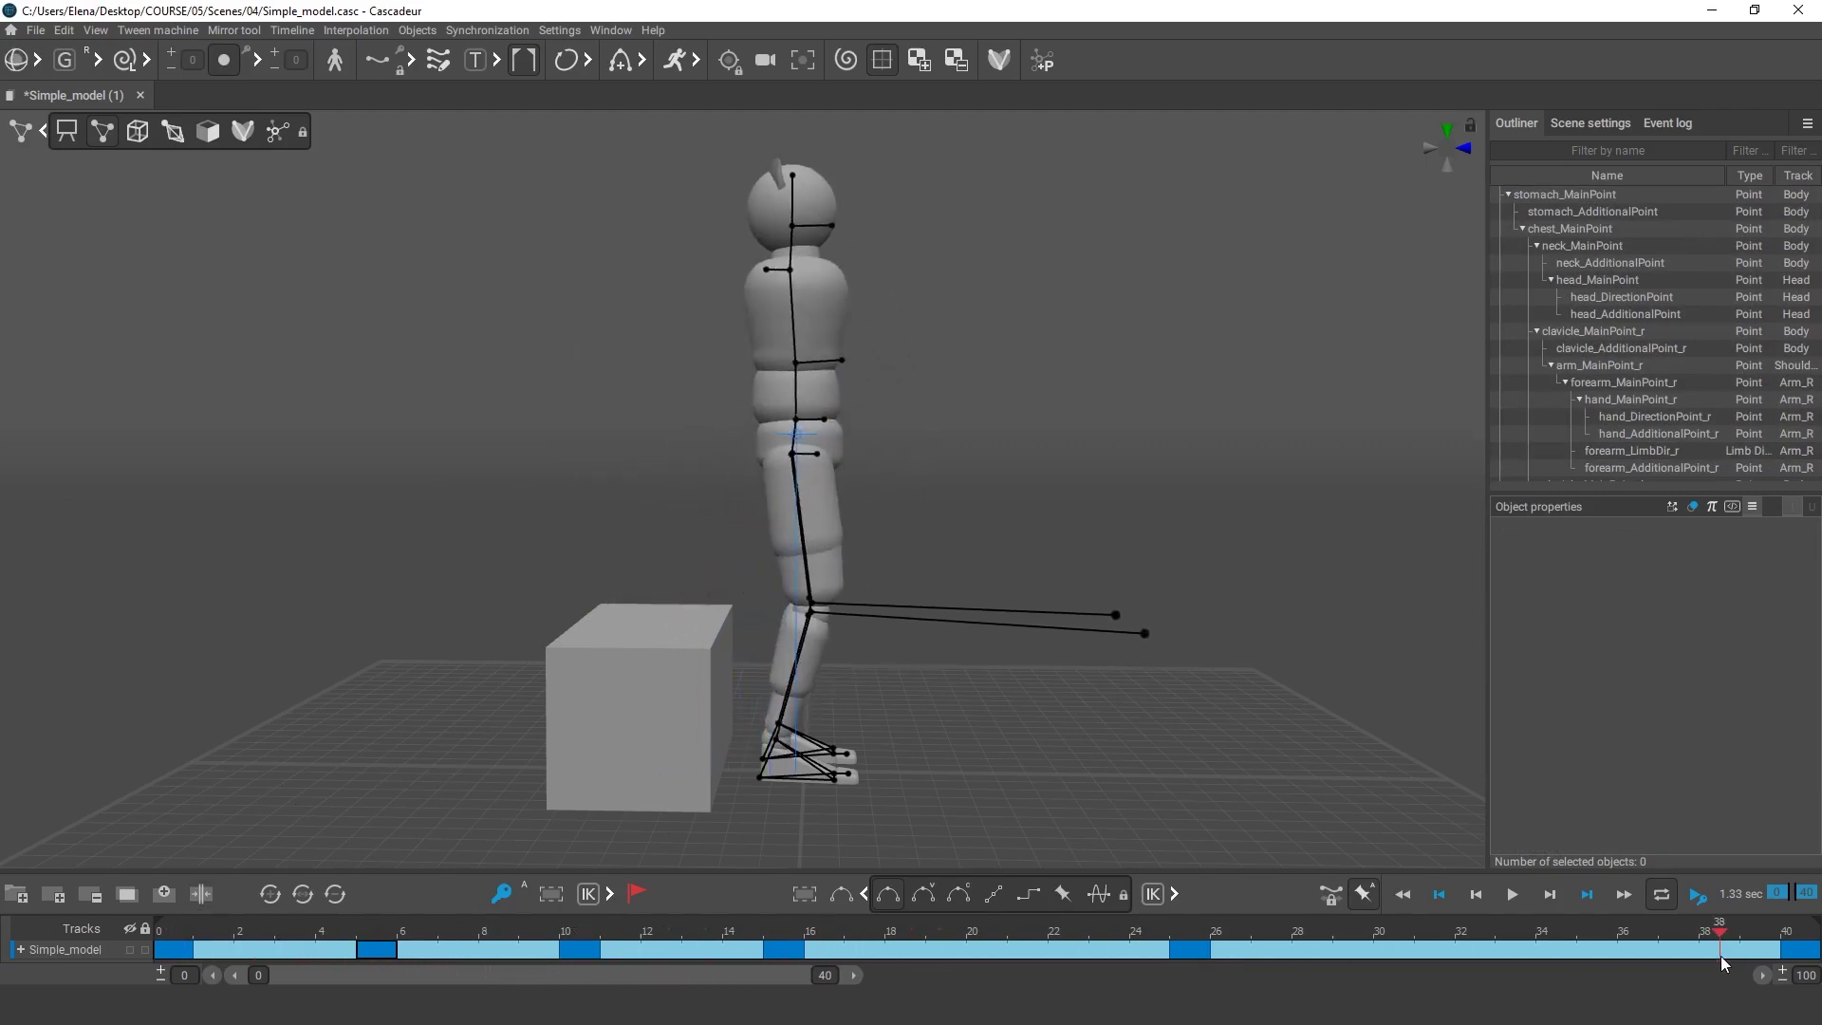
left_click(799, 435)
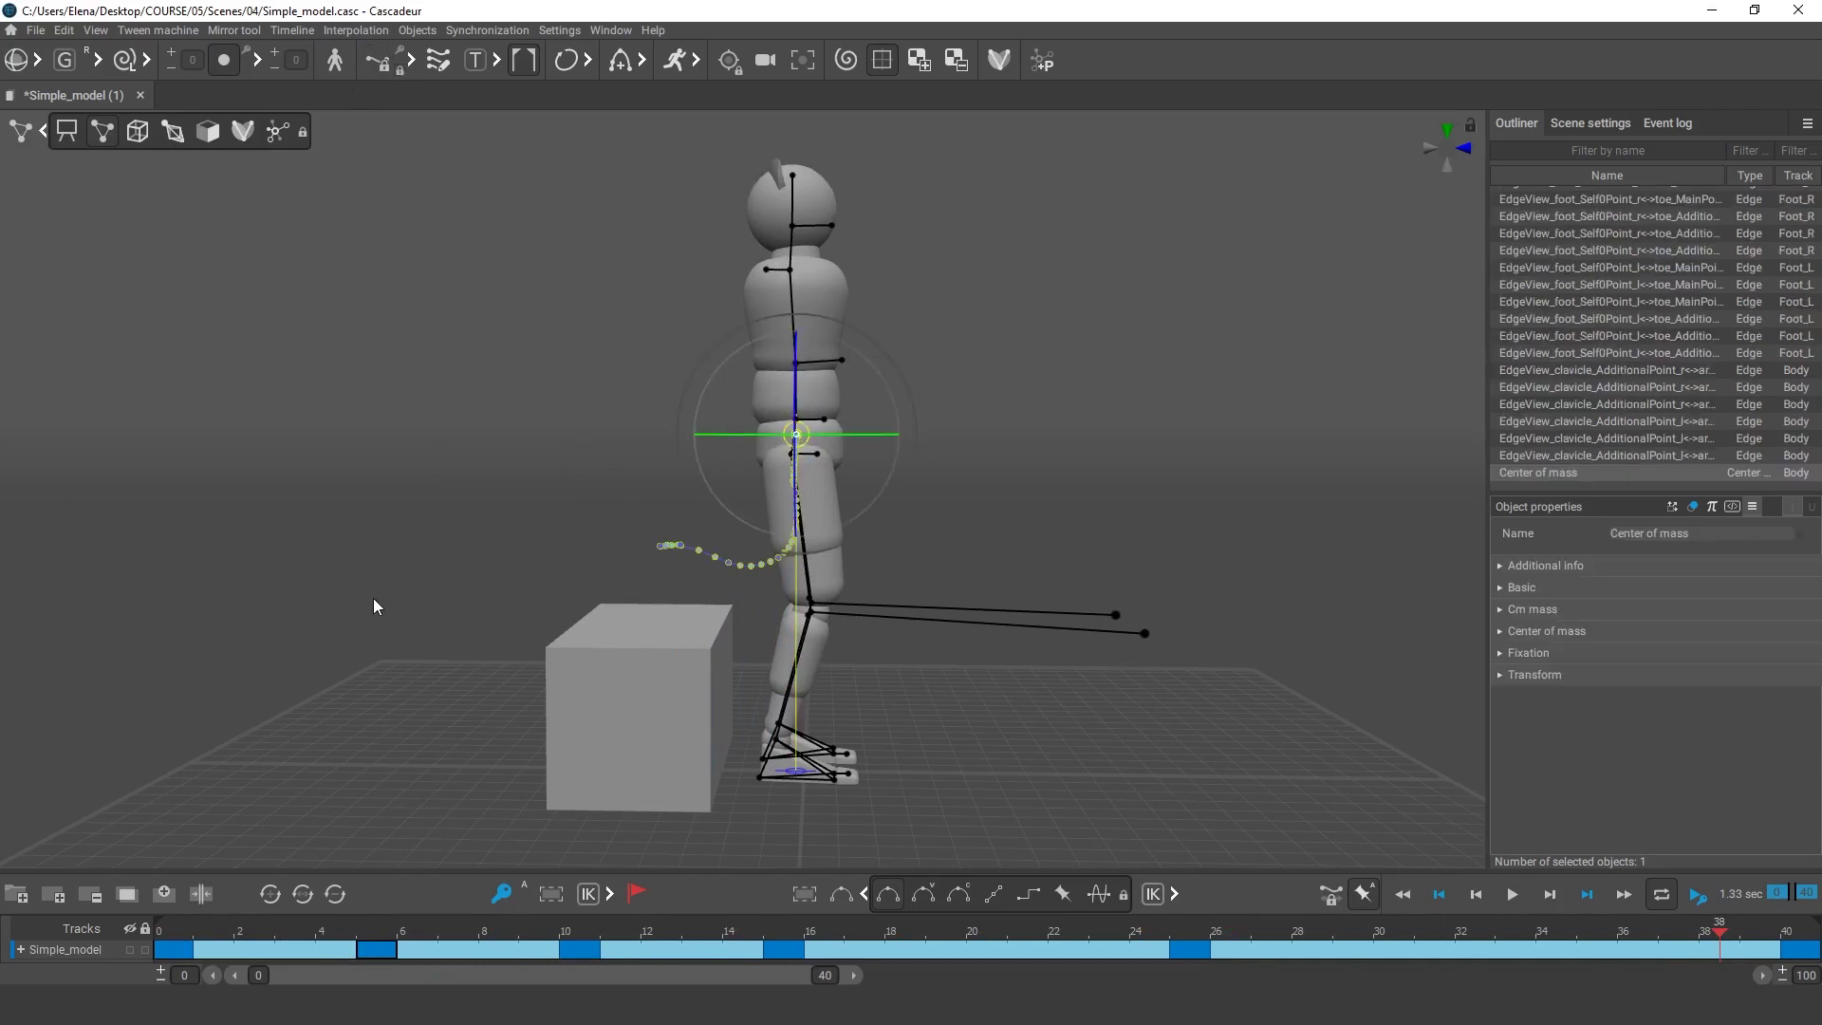
scroll(740, 651, "up", 5)
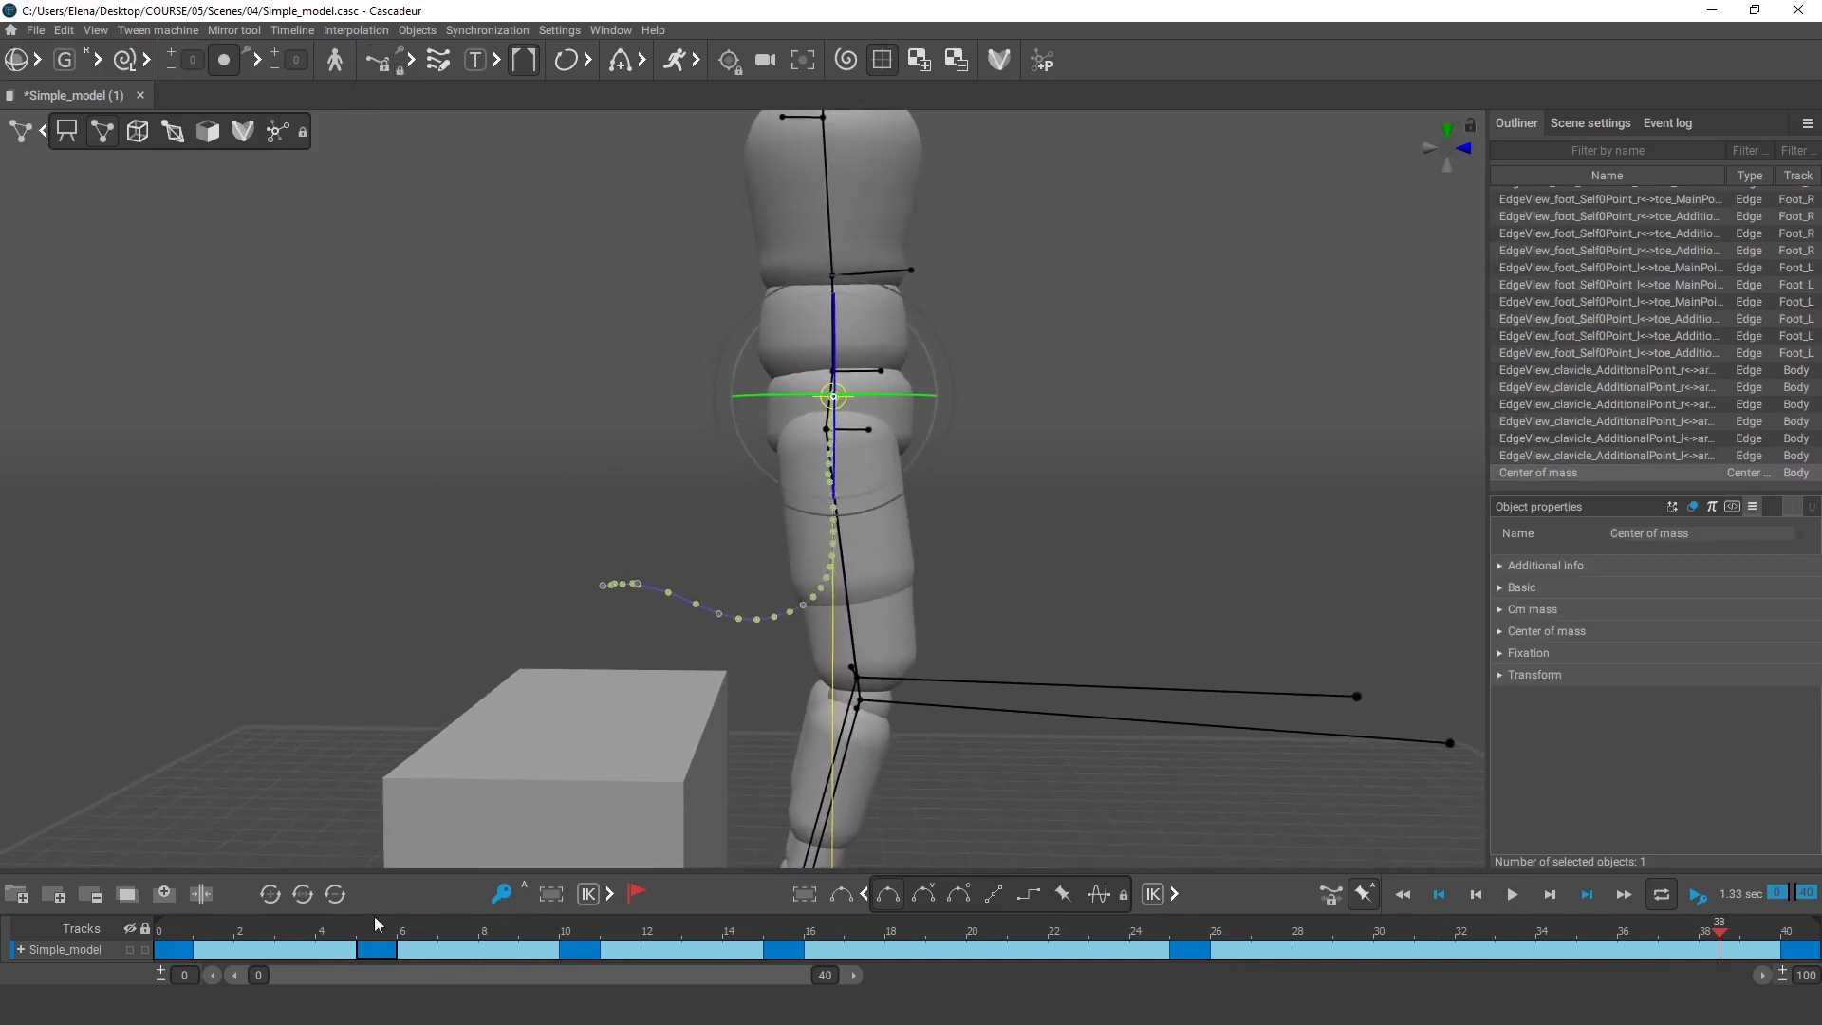
left_click_drag(188, 941, 575, 953)
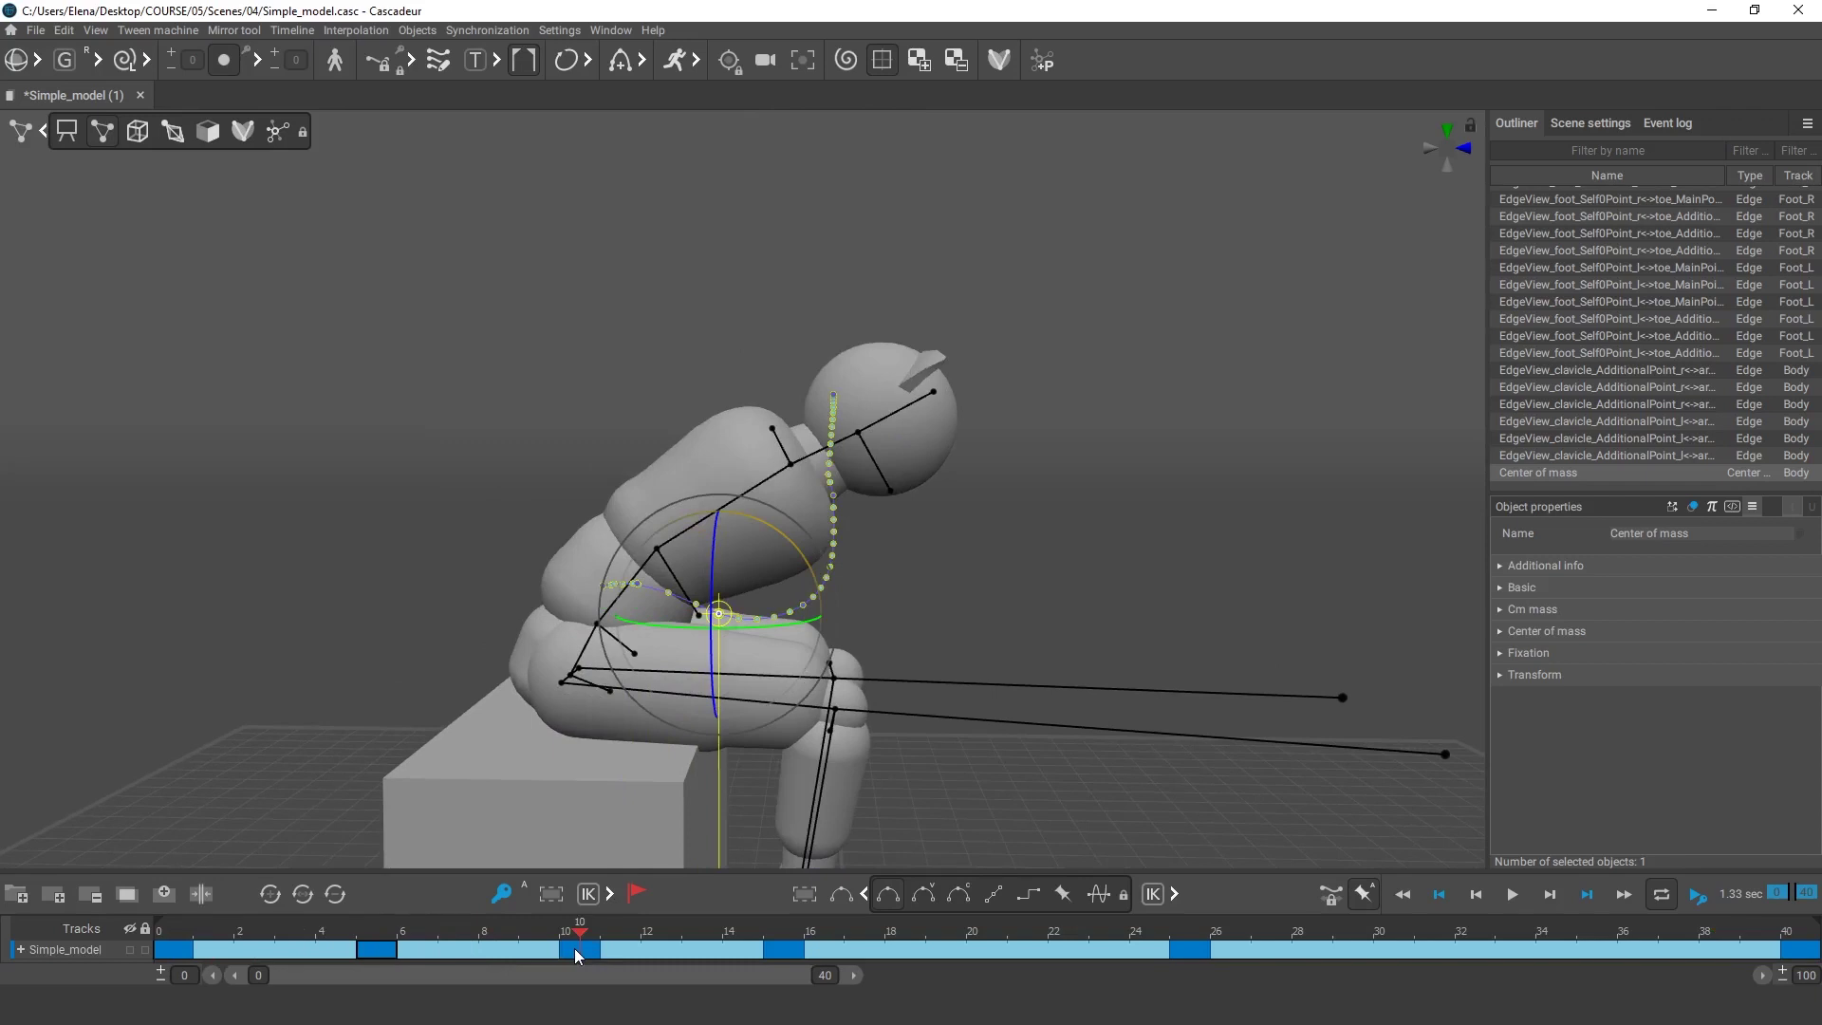
mouse_move(574, 948)
left_mouse_down()
mouse_move(442, 953)
mouse_move(651, 954)
mouse_move(582, 954)
left_mouse_up()
left_click(583, 952)
Step: Shorten the interval after the frame 15 key by two frames and the interval after the frame 10 key by one
left_click(774, 949)
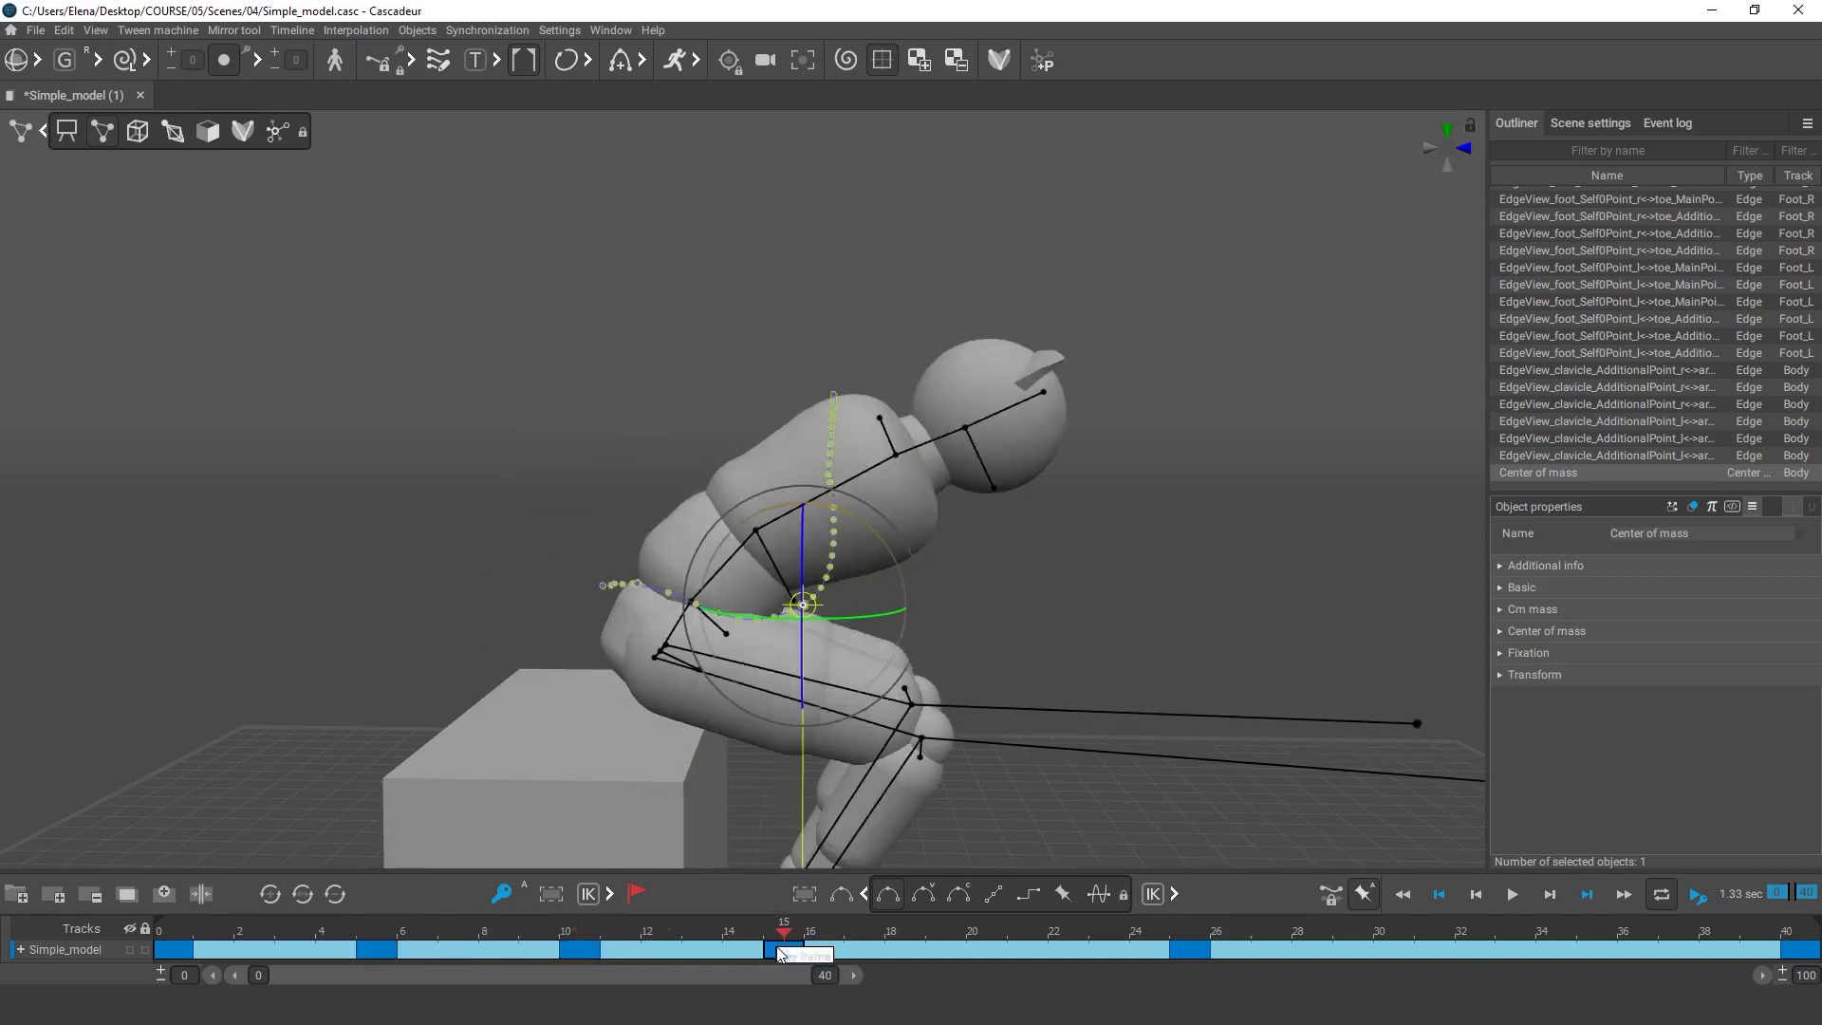
key("minus")
key("minus")
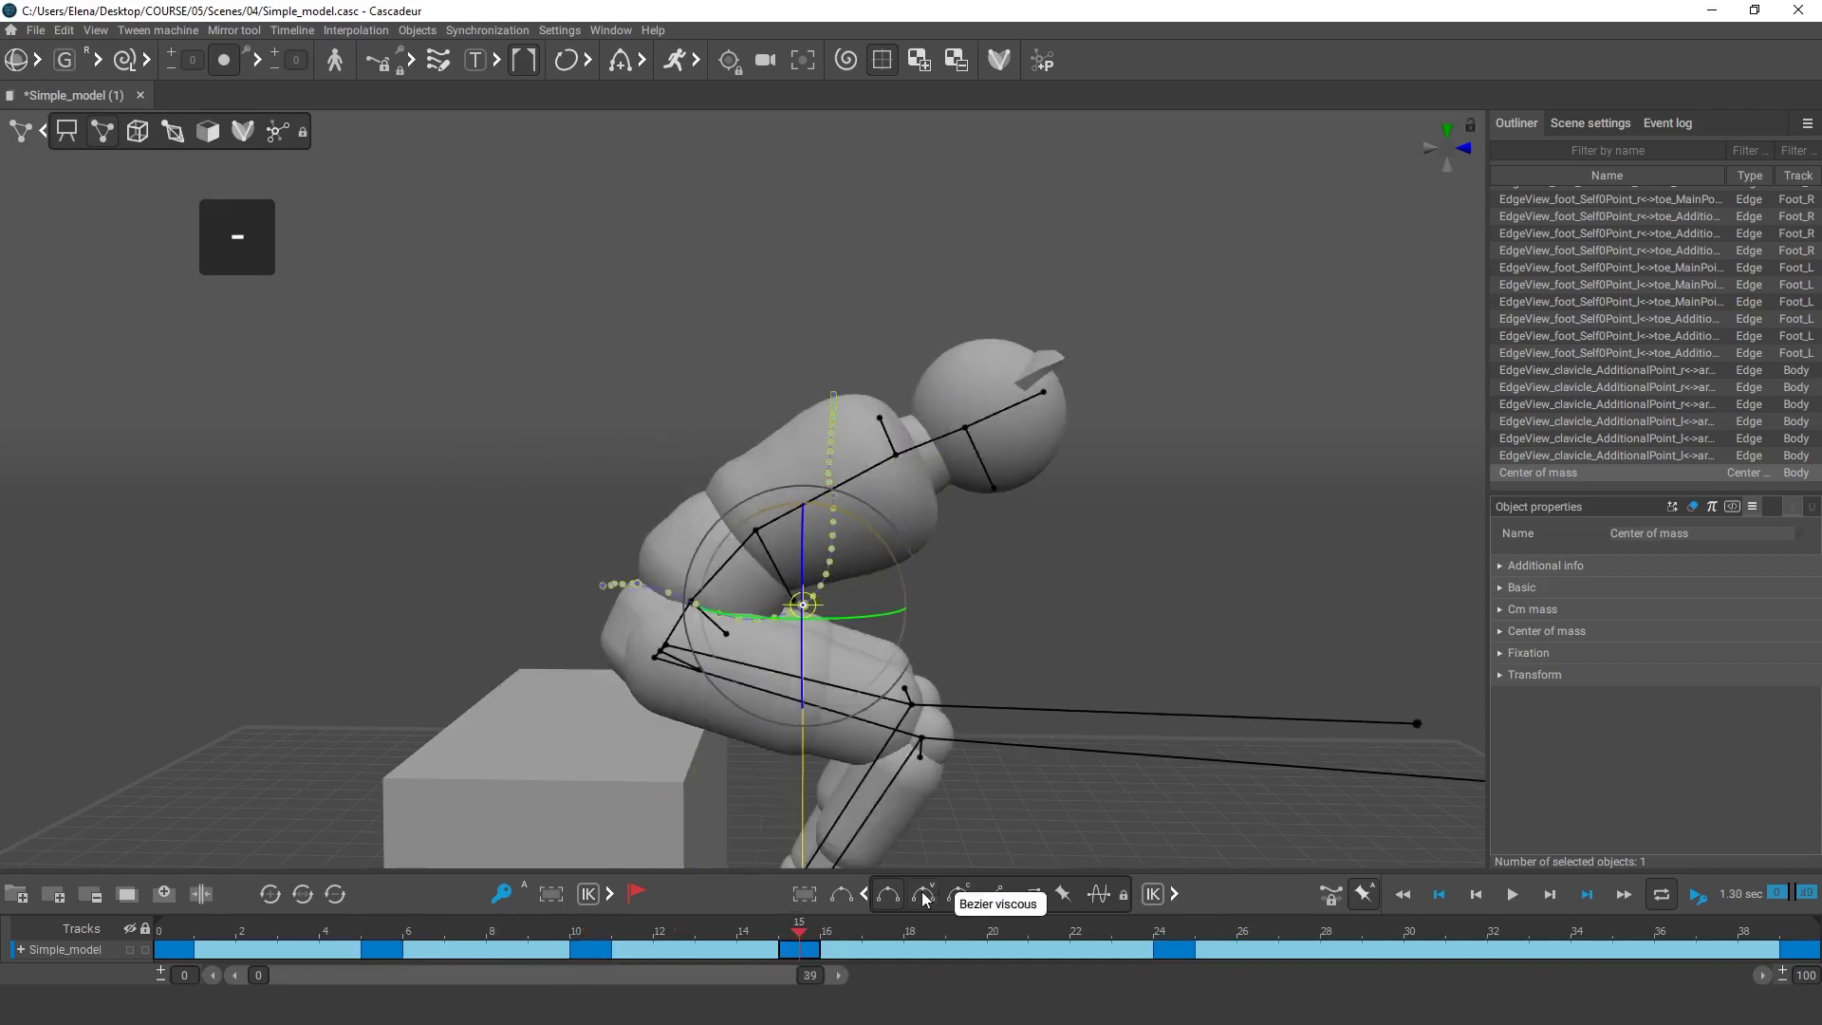
left_click(596, 949)
Step: Lengthen the interval after the frame 5 key by two frames and shorten the interval after frame 0 by one
left_click(400, 948)
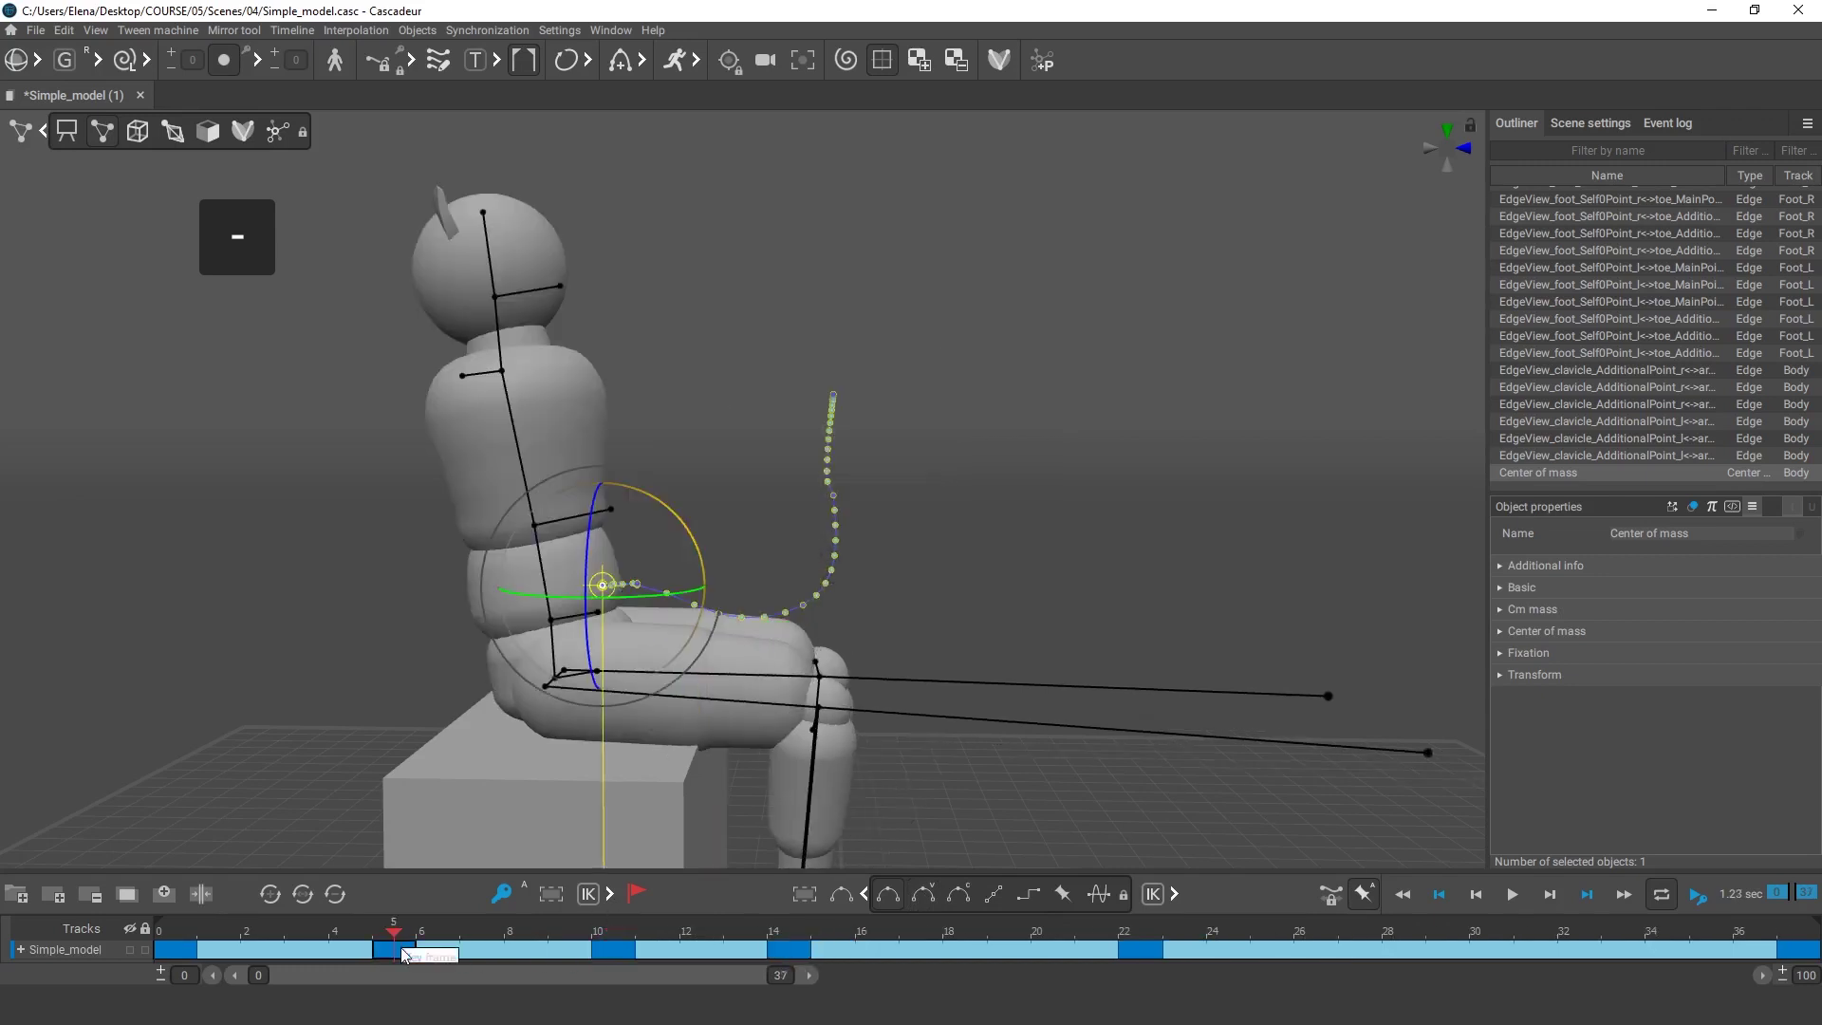
key("plus")
key("plus")
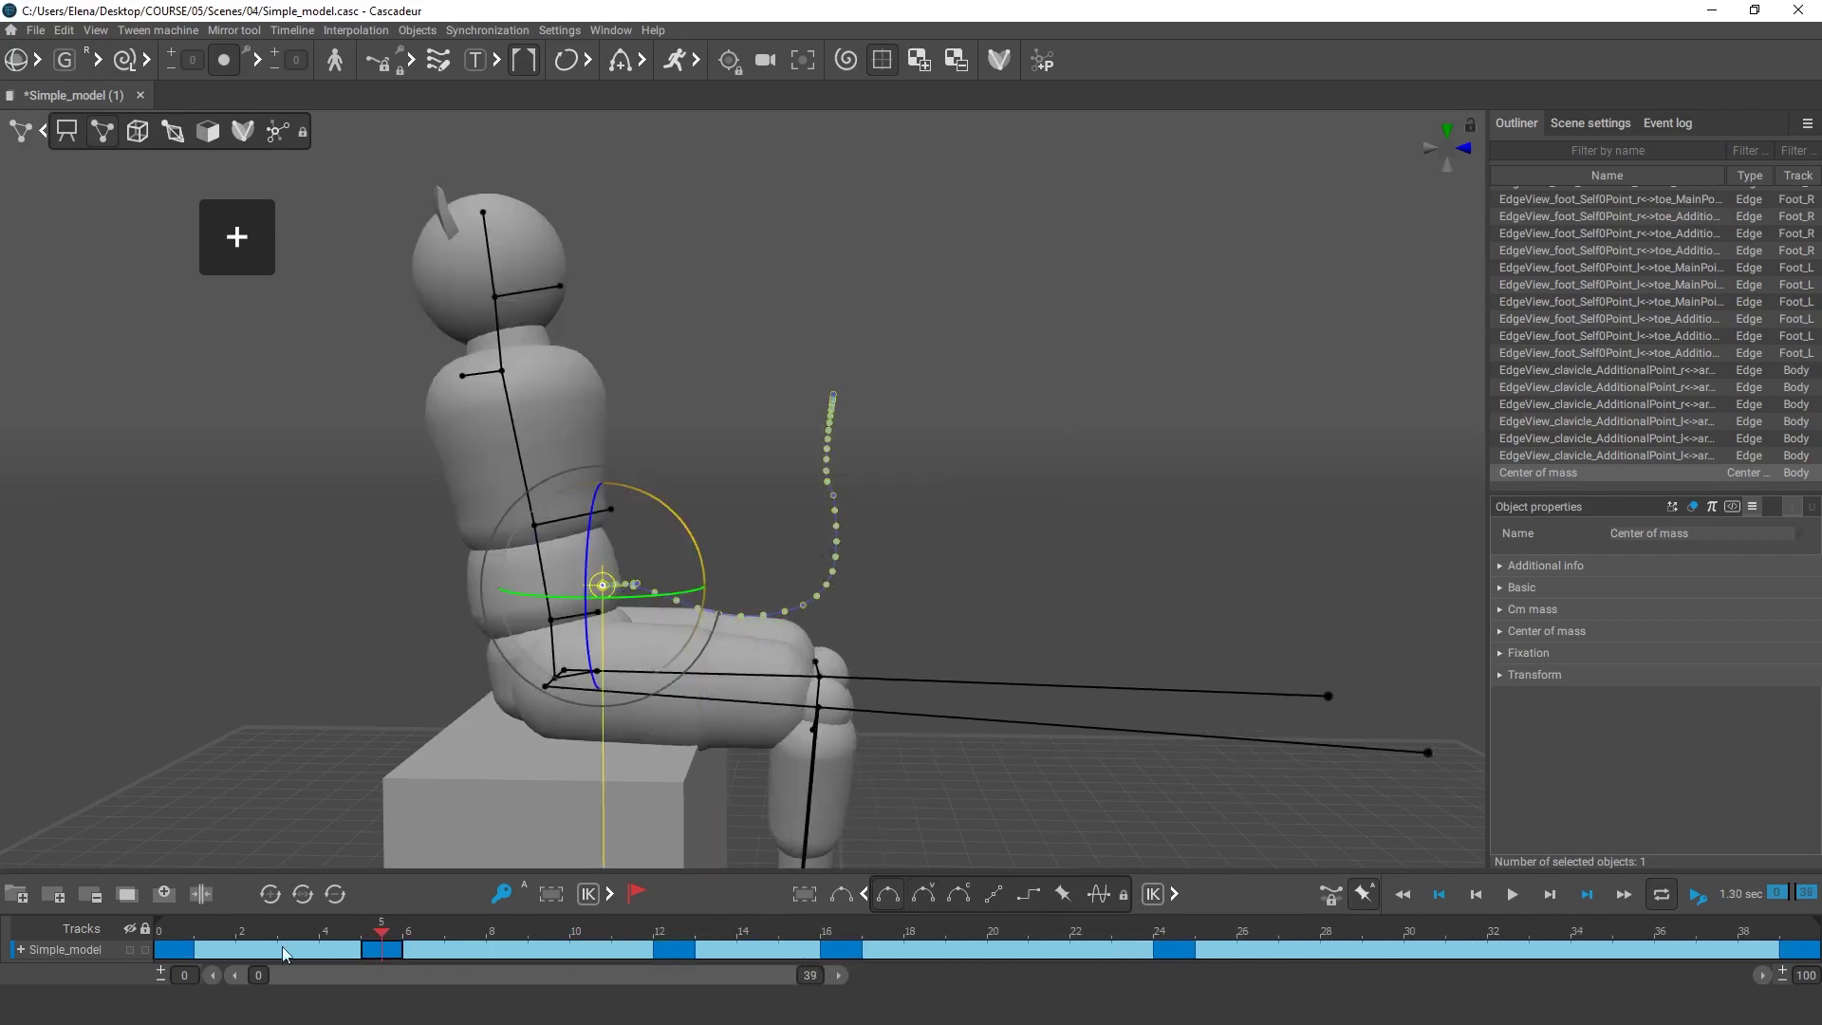
left_click(182, 949)
key("minus")
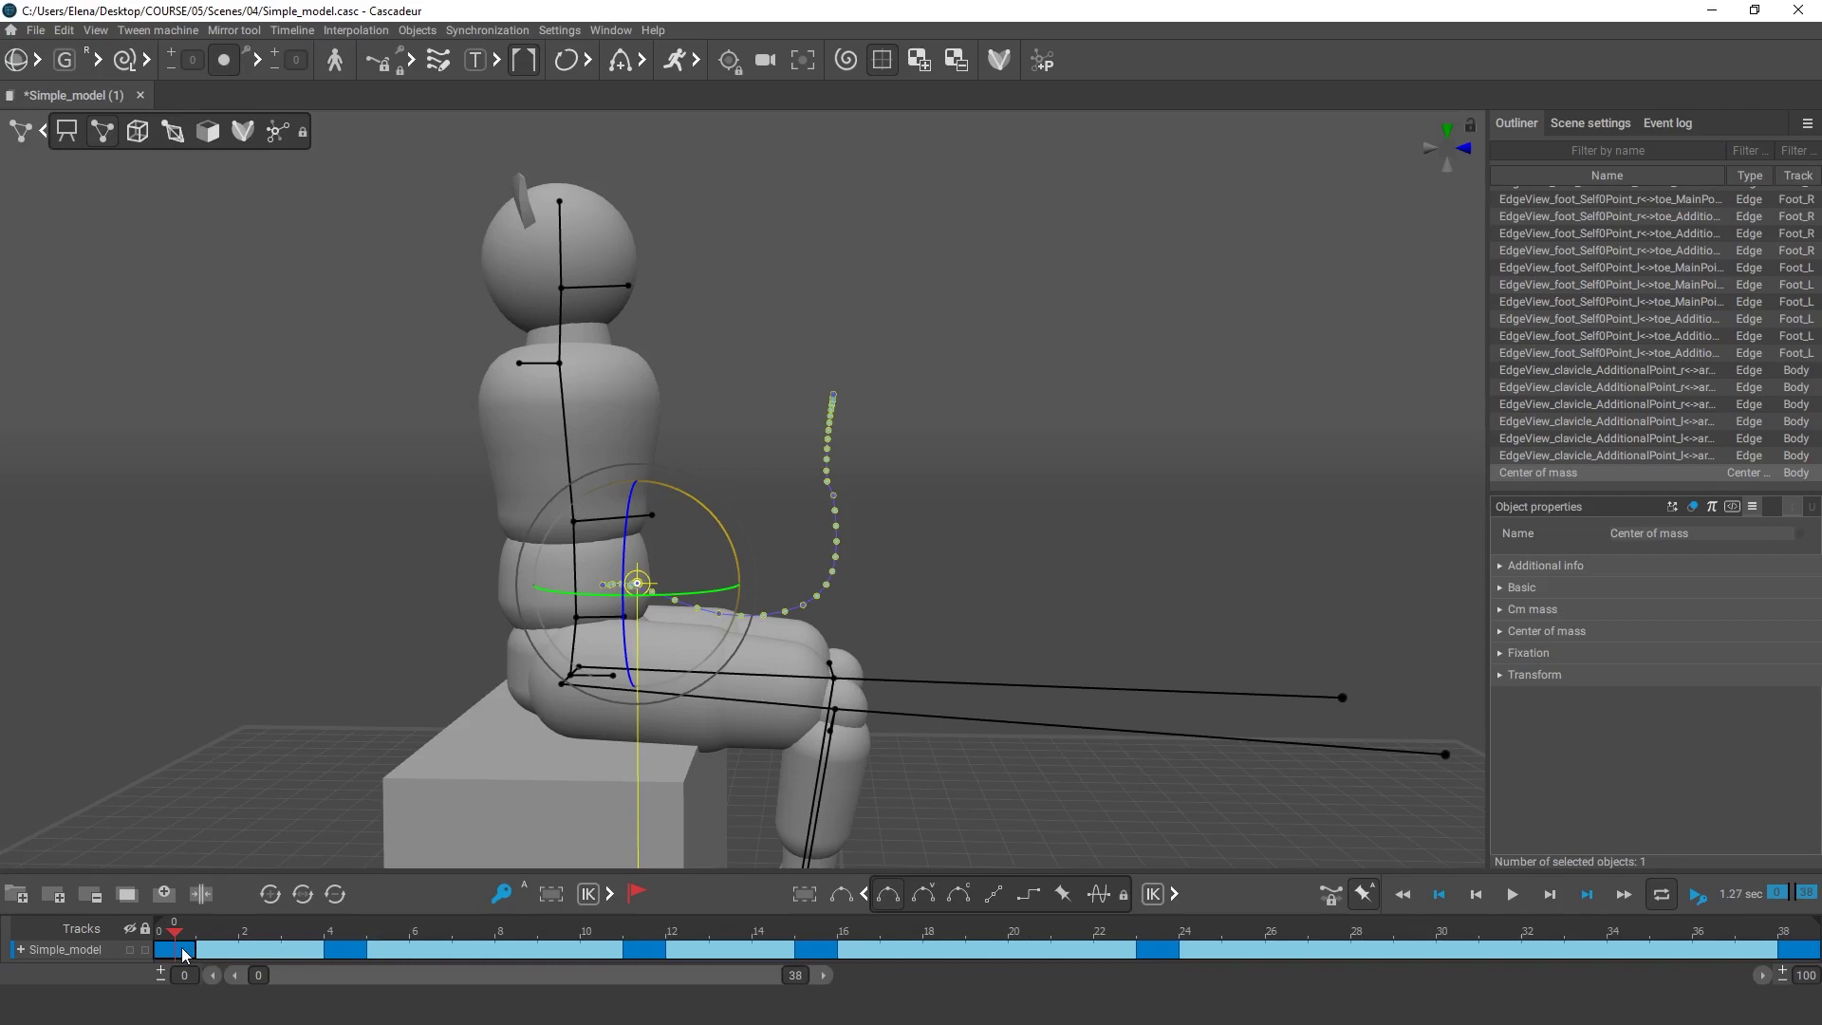
Step: Clear the selection and add a key at frame 30, between the keys at frames 23 and 38
scroll(793, 696, "up", 5)
middle_click_drag(760, 655, 809, 455, "alt")
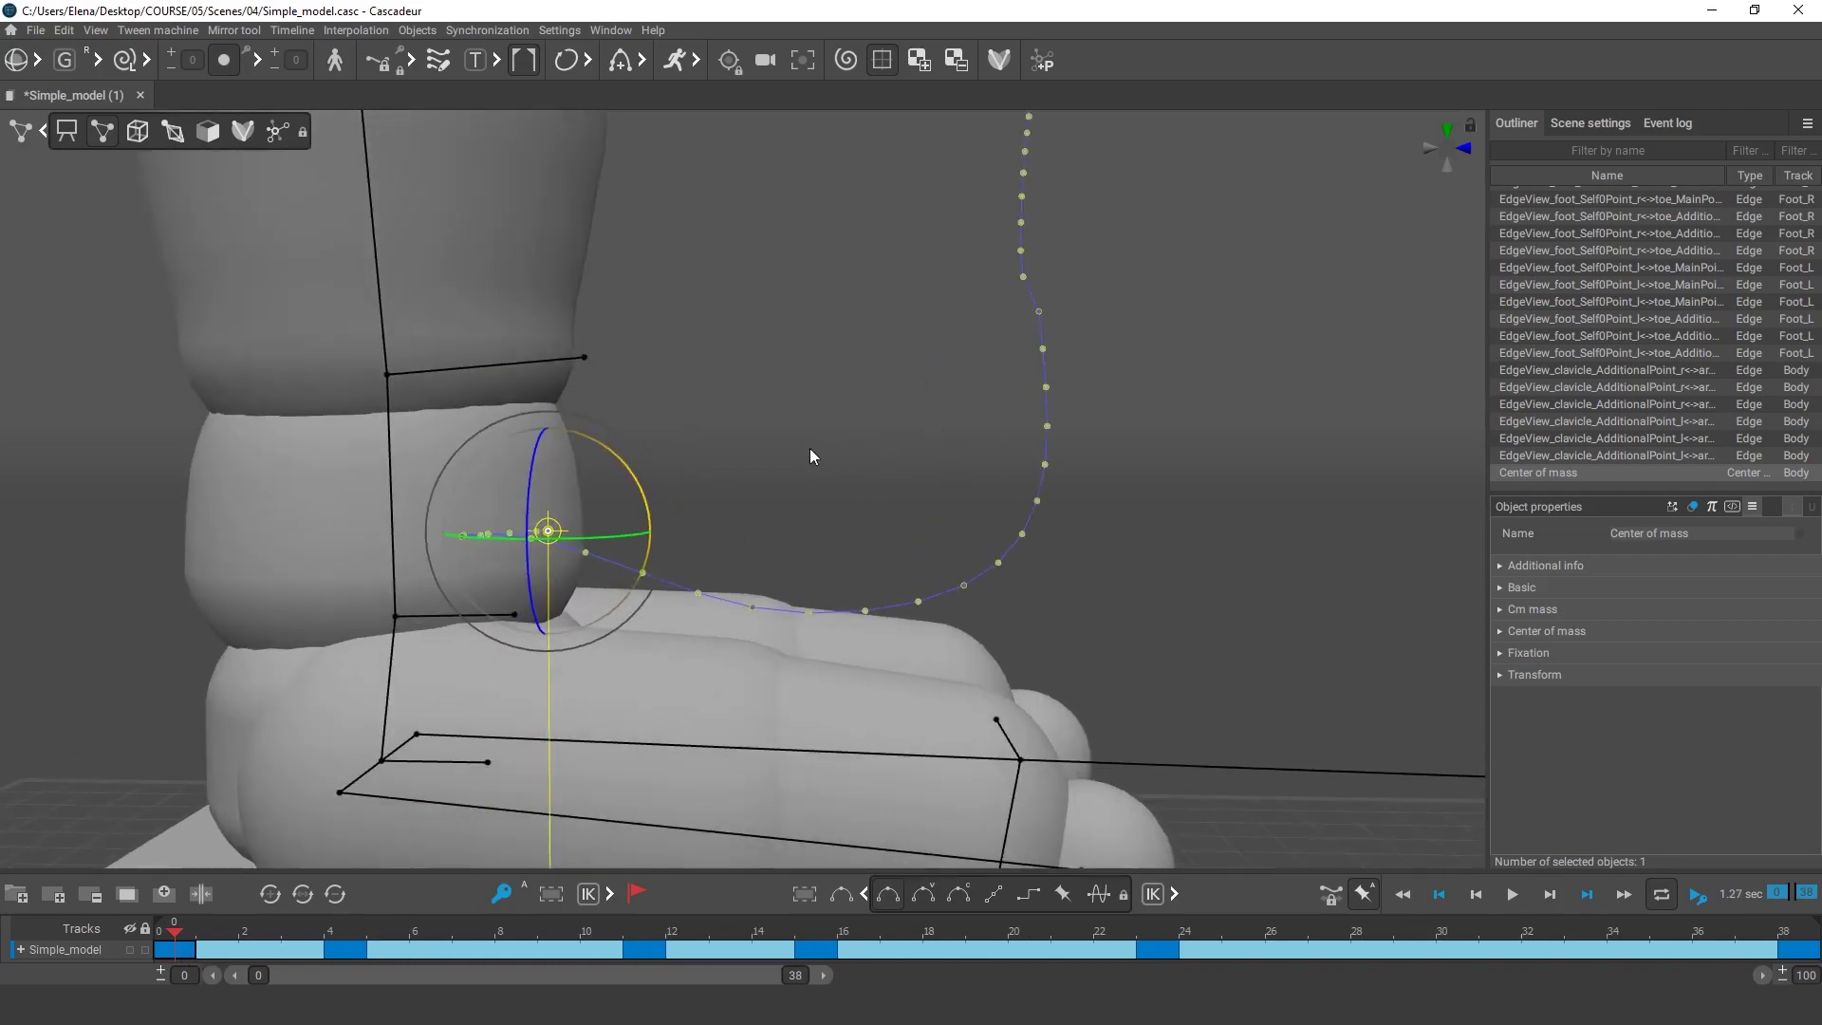
left_click(810, 456)
scroll(1175, 663, "down", 6)
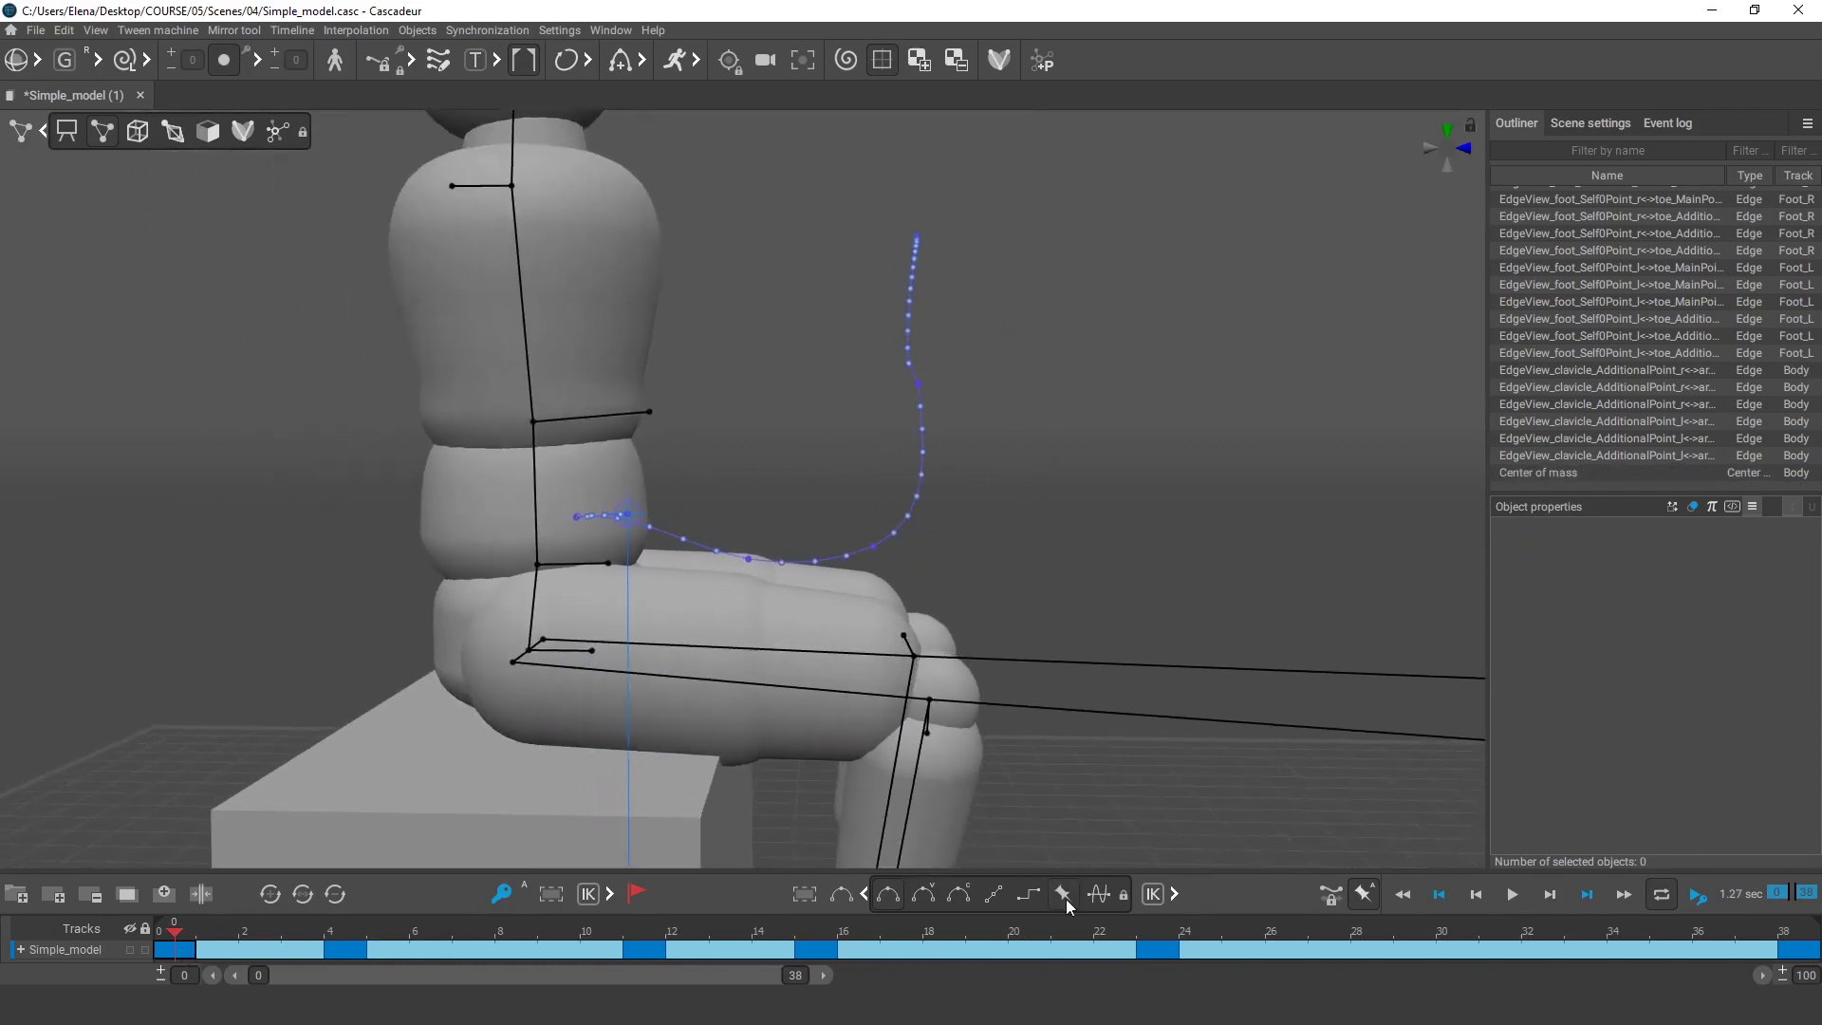
left_click(1157, 940)
left_click(1477, 949)
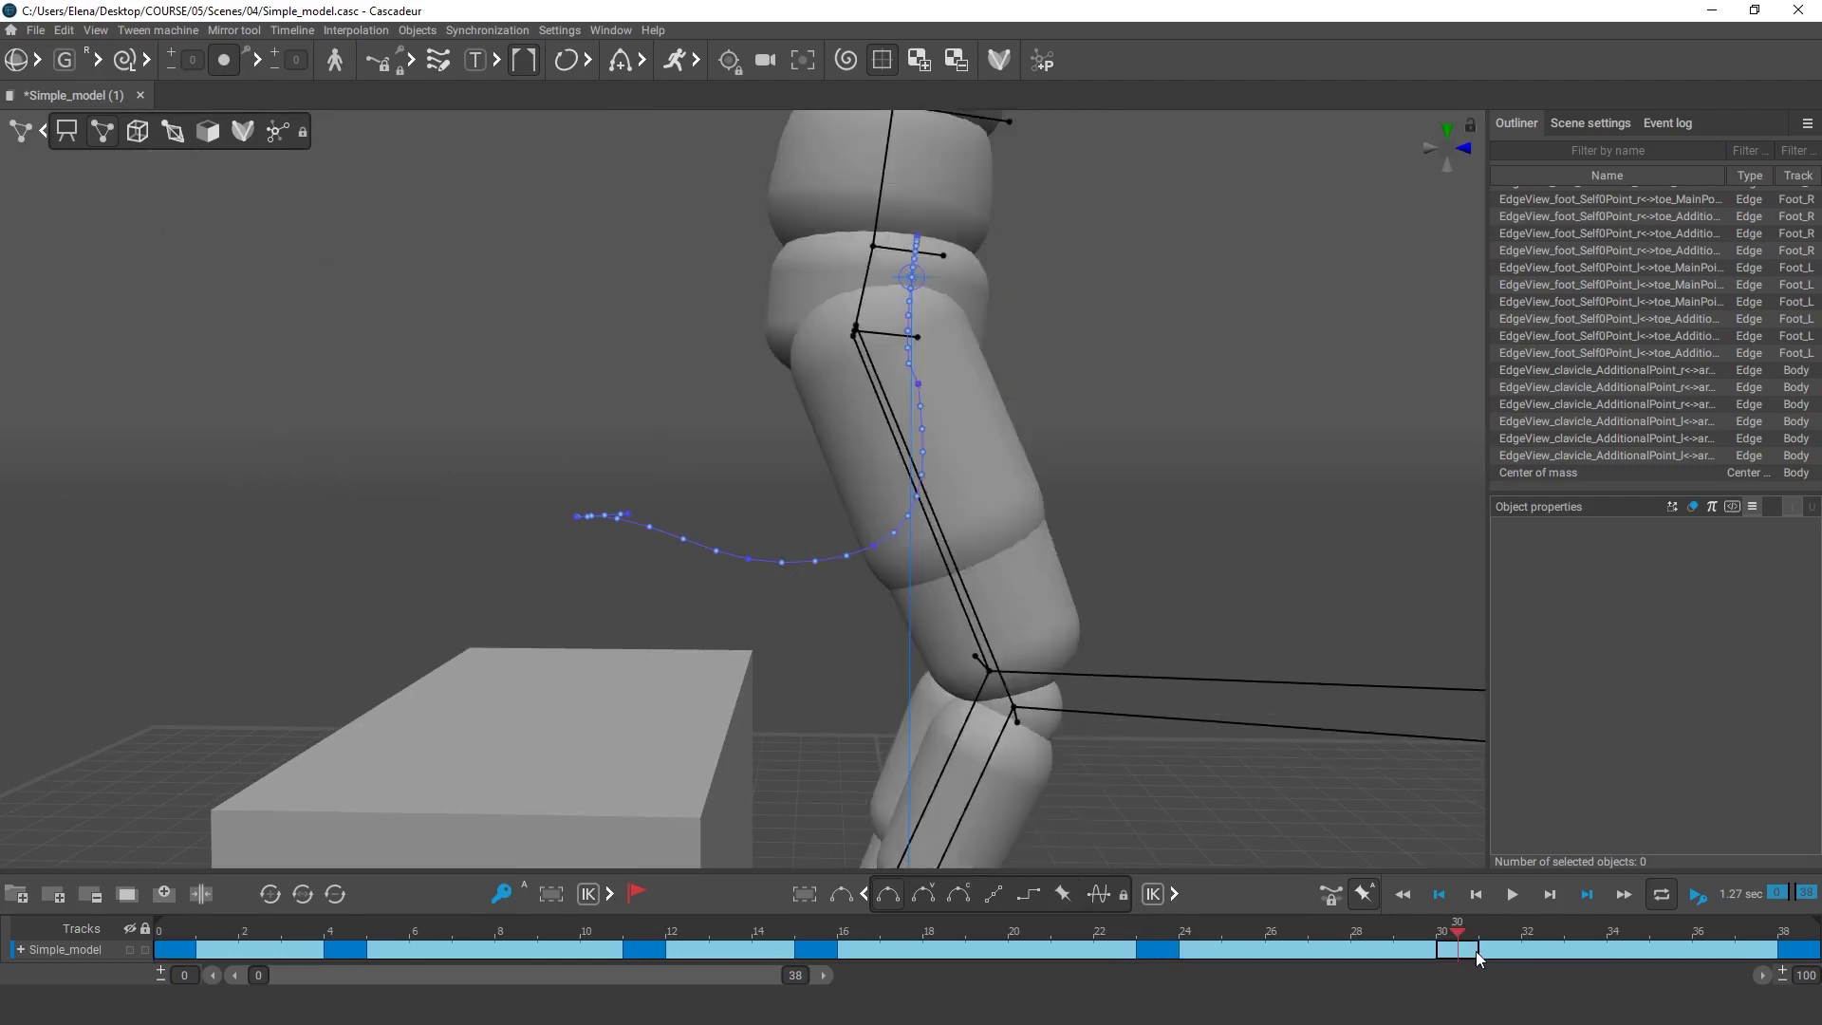
Step: Shorten the interval after the frame 23 key by one frame and the interval after the frame 15 key by two
left_click(1160, 949)
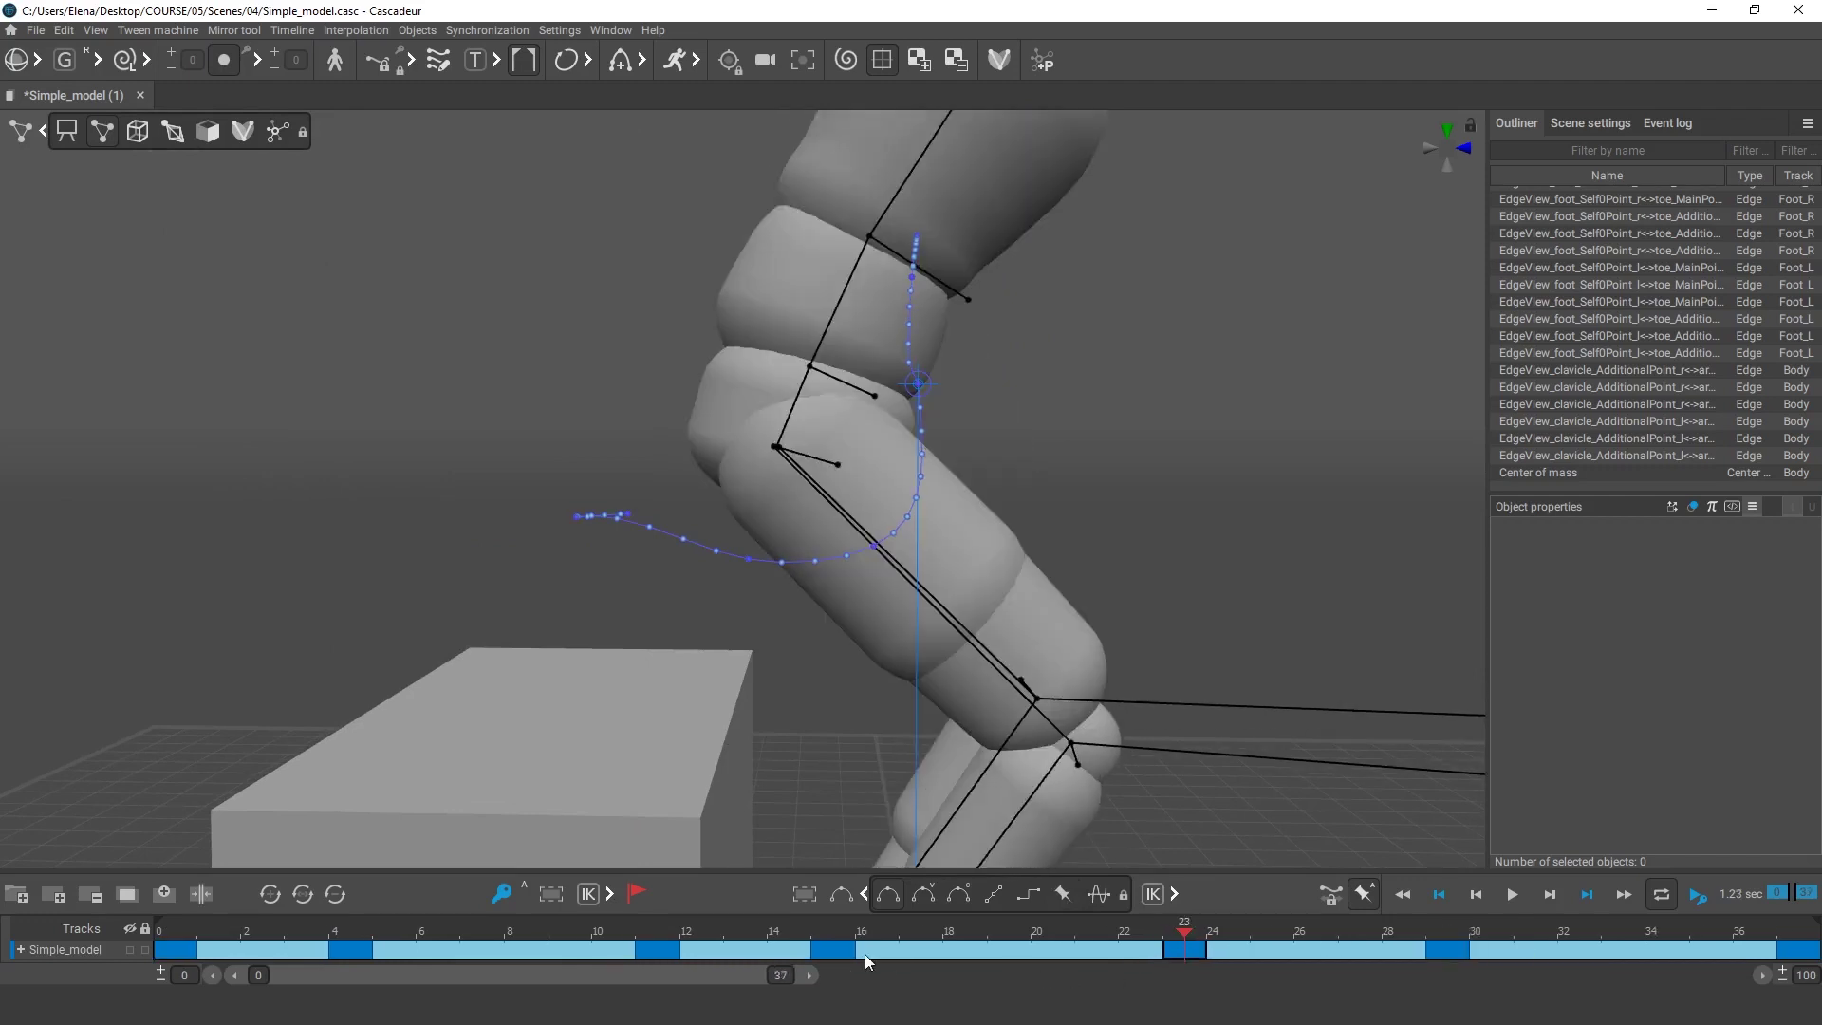
left_click(839, 955)
key("minus")
key("minus")
Step: Play back the retimed stand-up animation with only the mesh and the center-of-mass trajectory visible
right_click_drag(1114, 615, 285, 726, "alt")
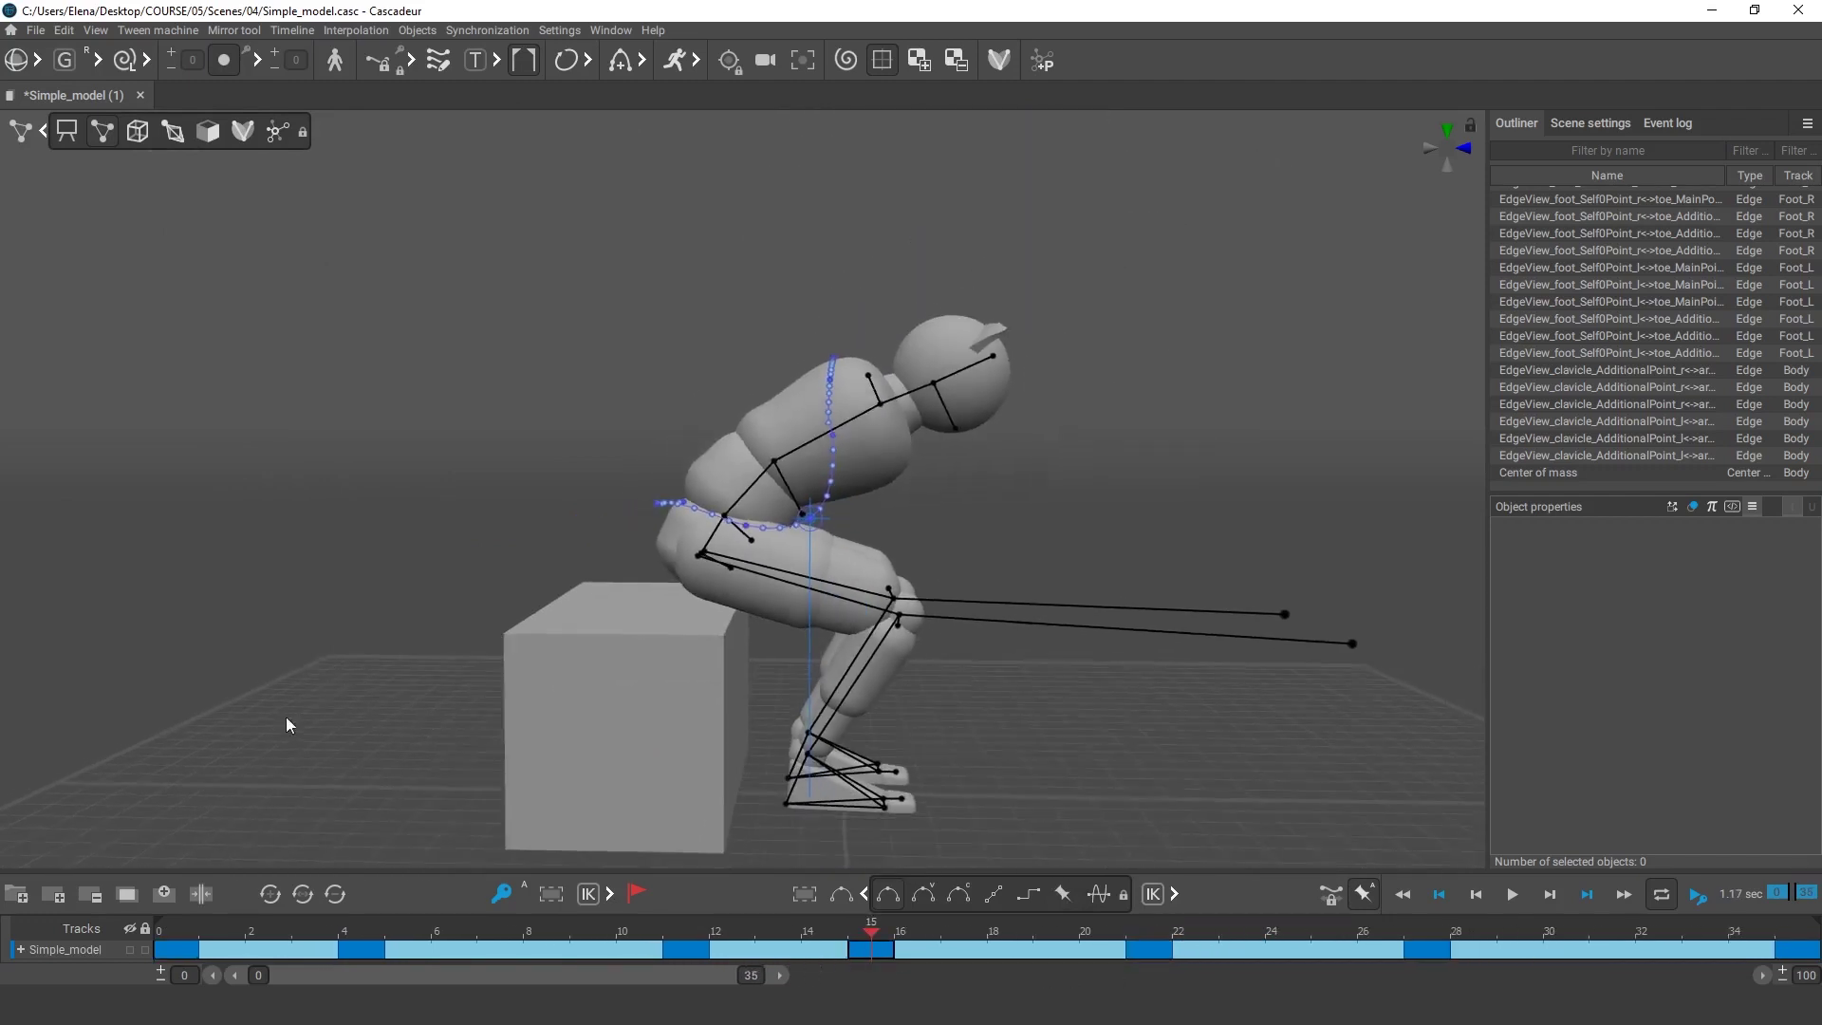
left_click(1513, 895)
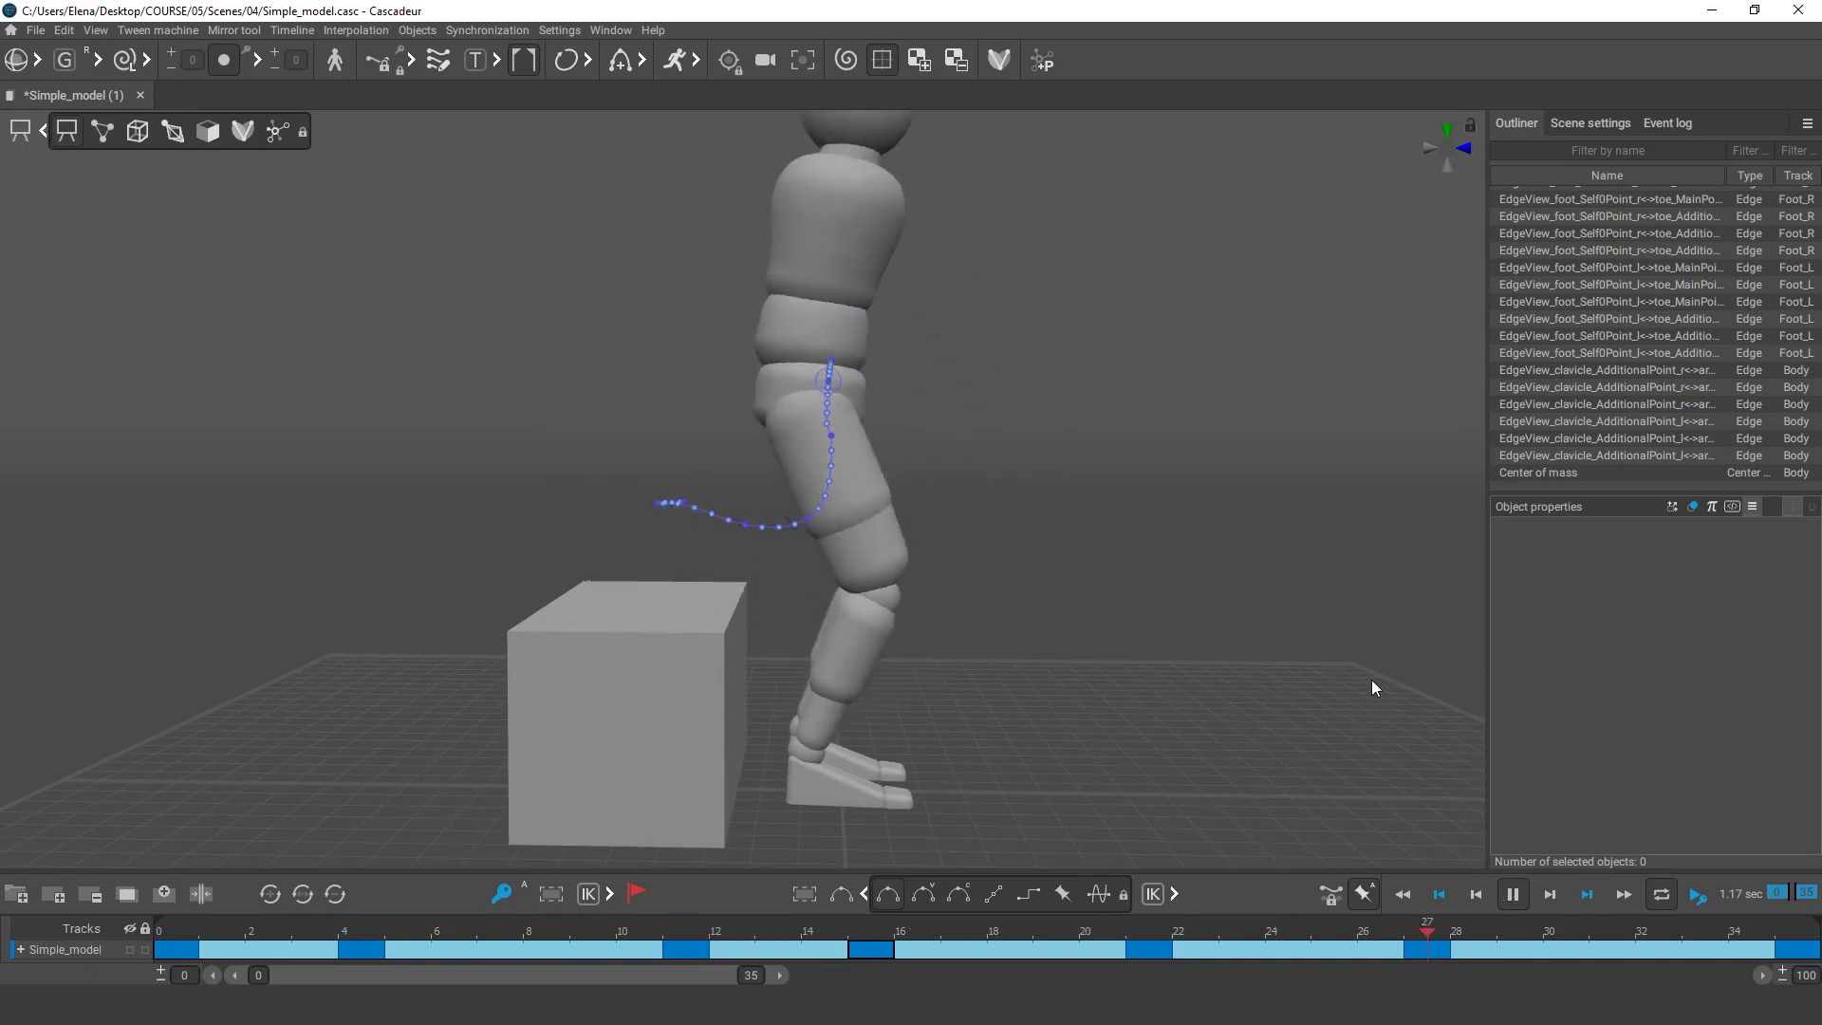
right_click_drag(1371, 680, 1136, 642, "alt")
middle_click_drag(1136, 642, 1122, 726, "alt")
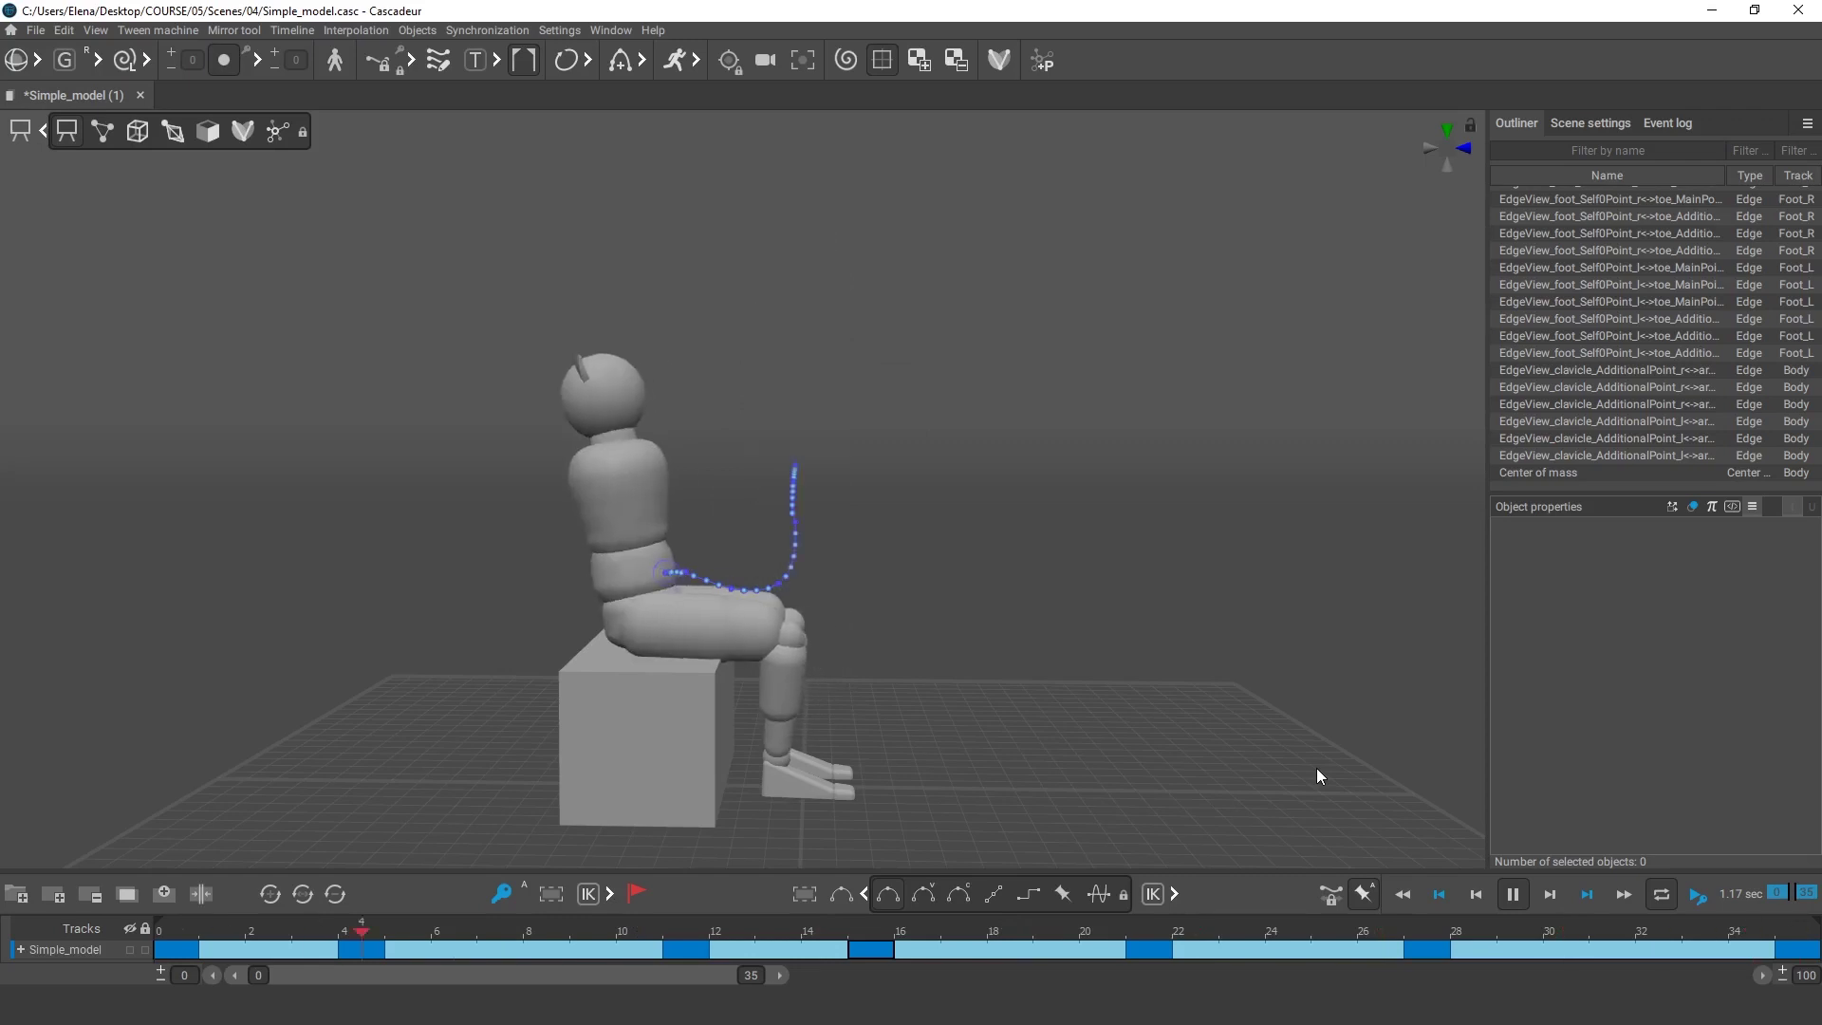
left_click(1513, 894)
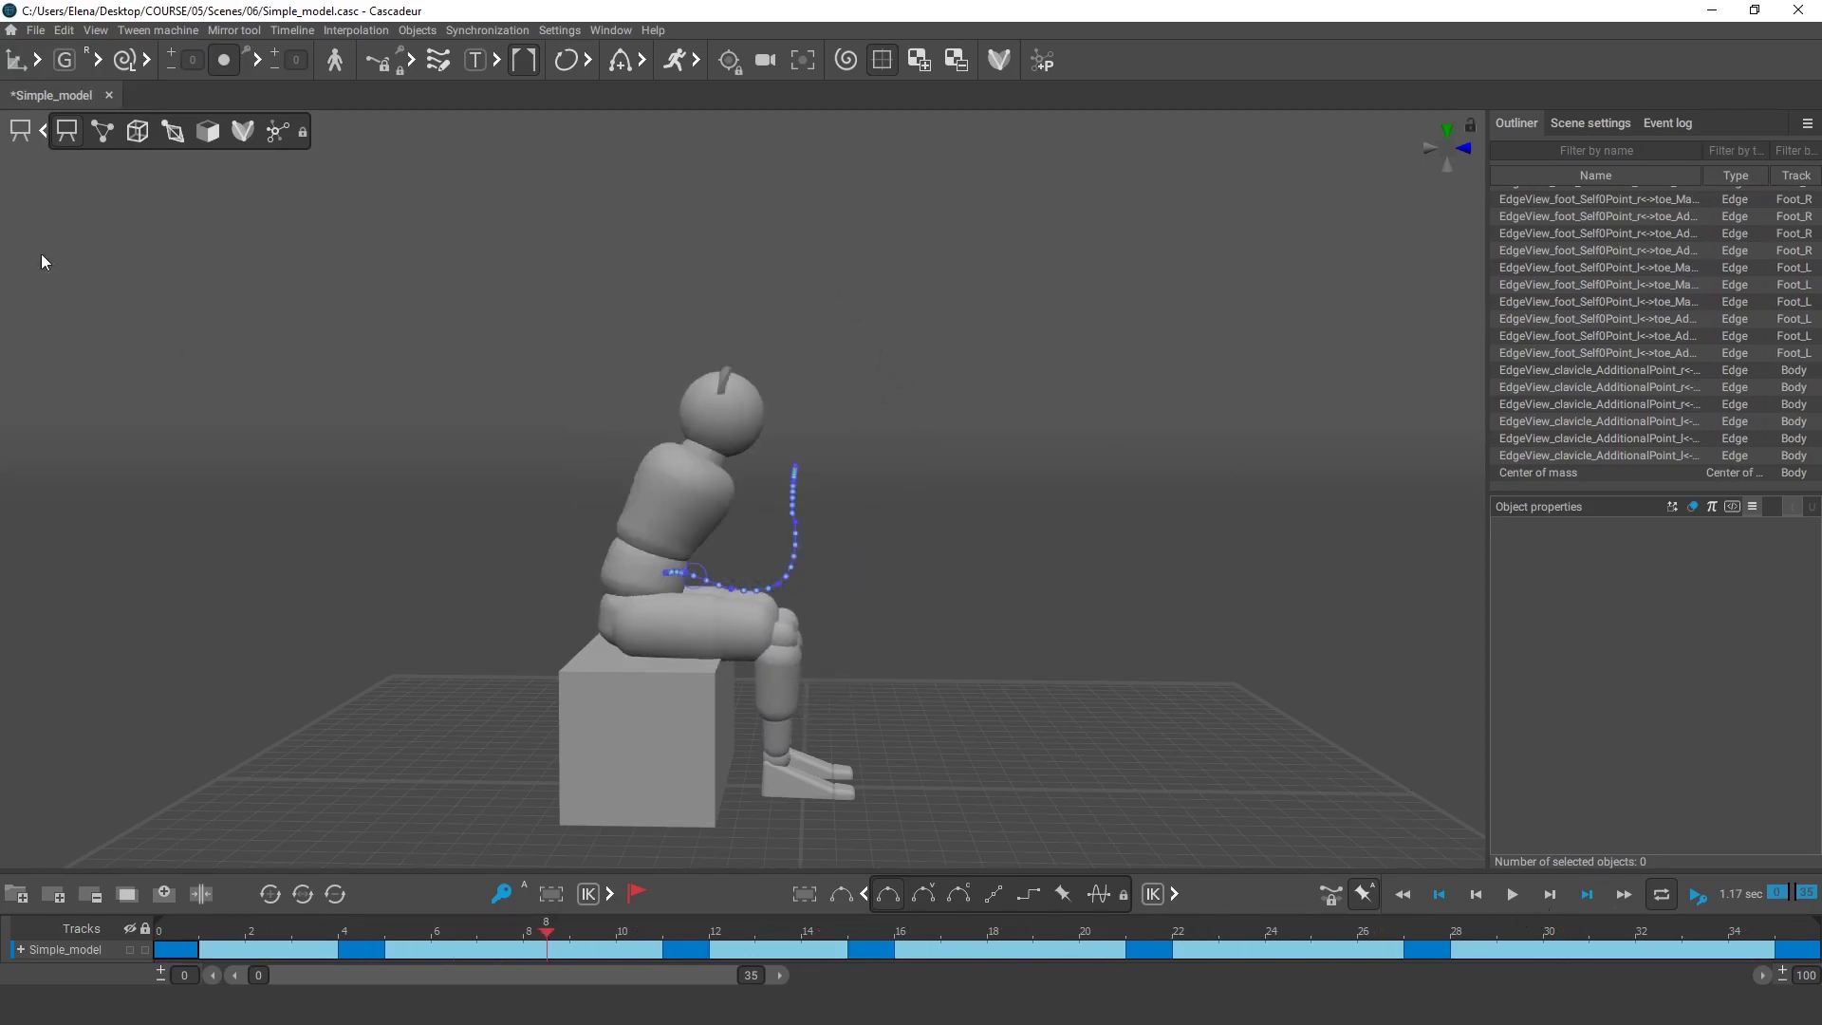
Step: Show the rig points and move the right foot with its toe points backward toward the cube at frame 11
left_click(102, 135)
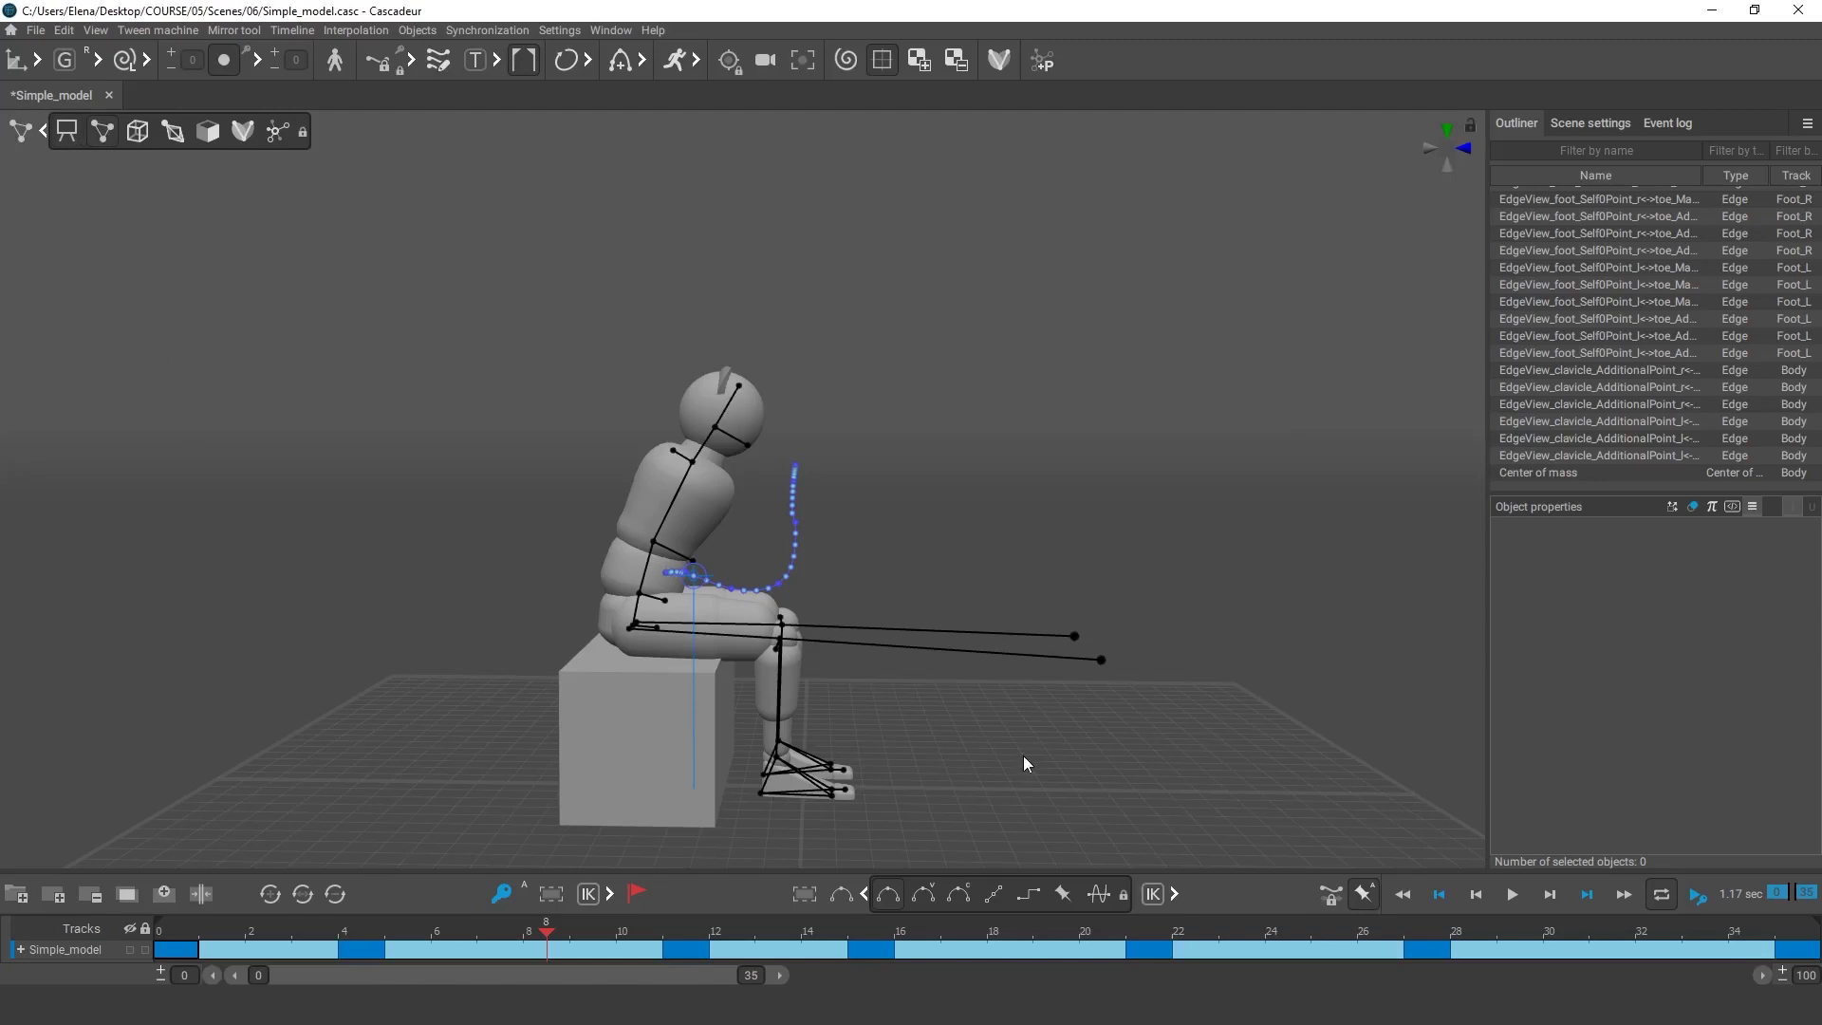
right_click_drag(1023, 756, 1329, 769, "alt")
middle_click_drag(959, 761, 962, 685, "alt")
left_click(681, 935)
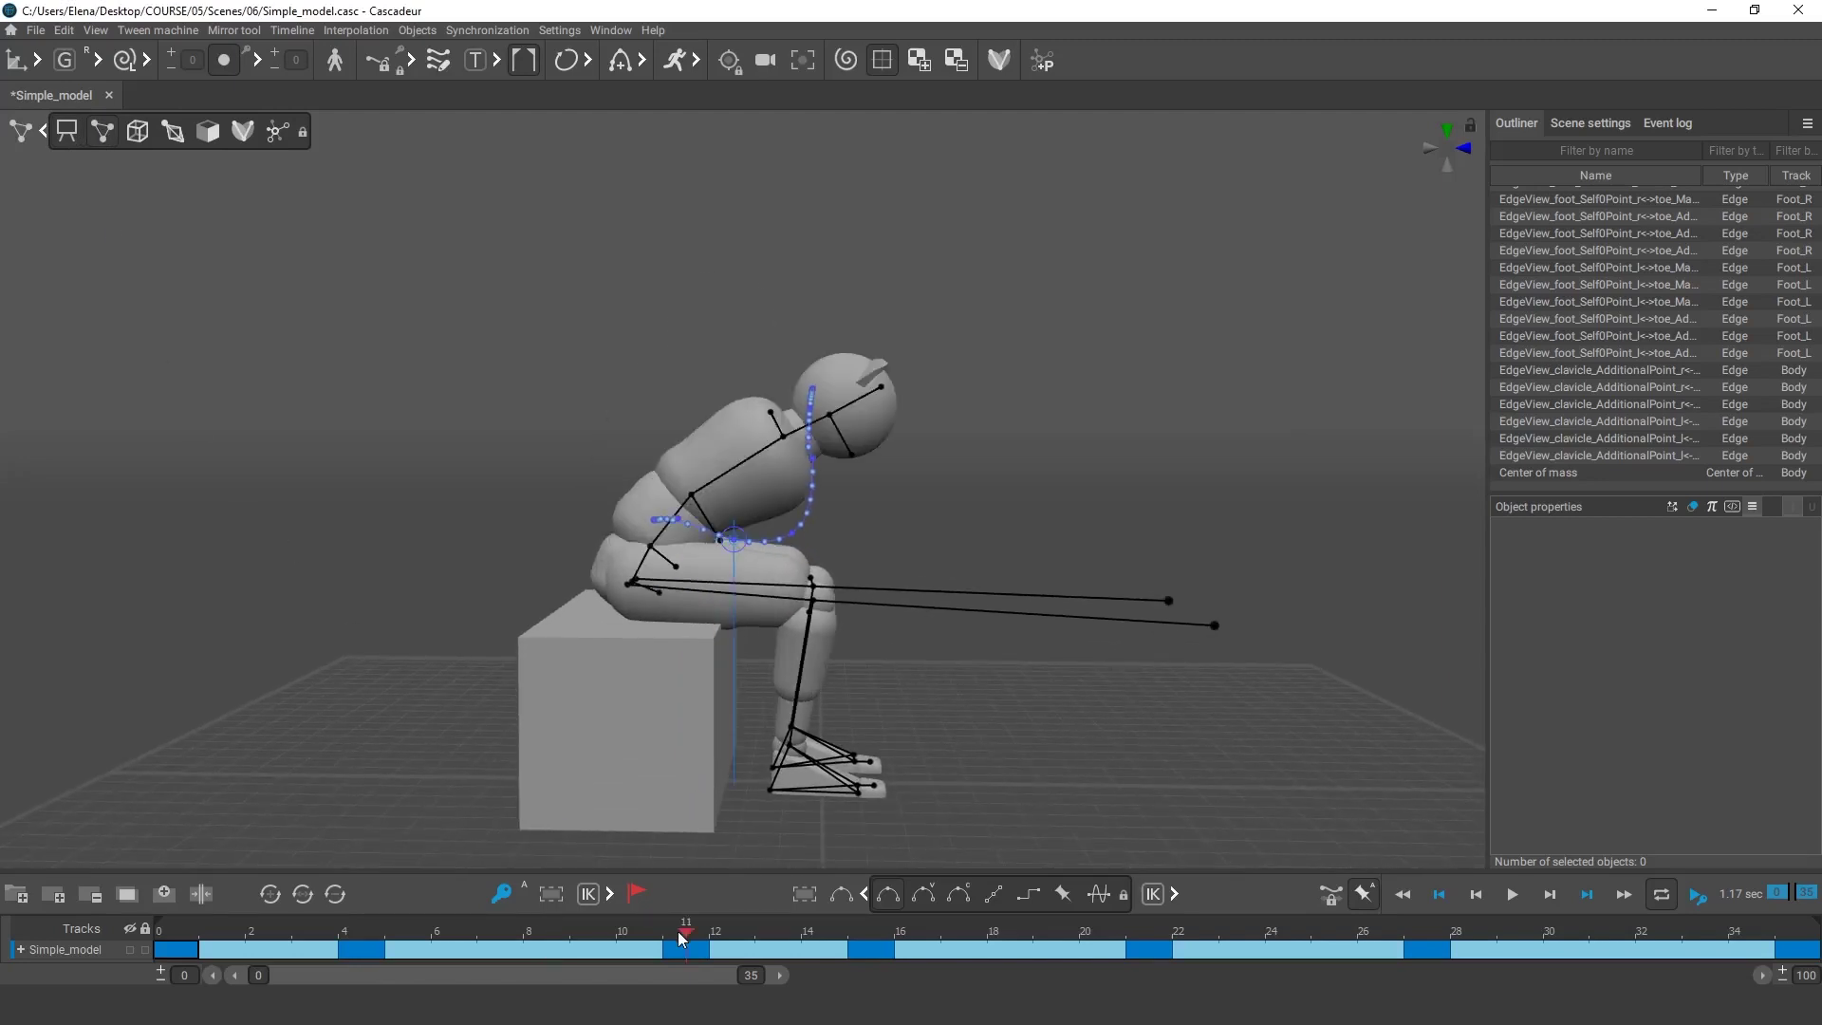
left_click(794, 756)
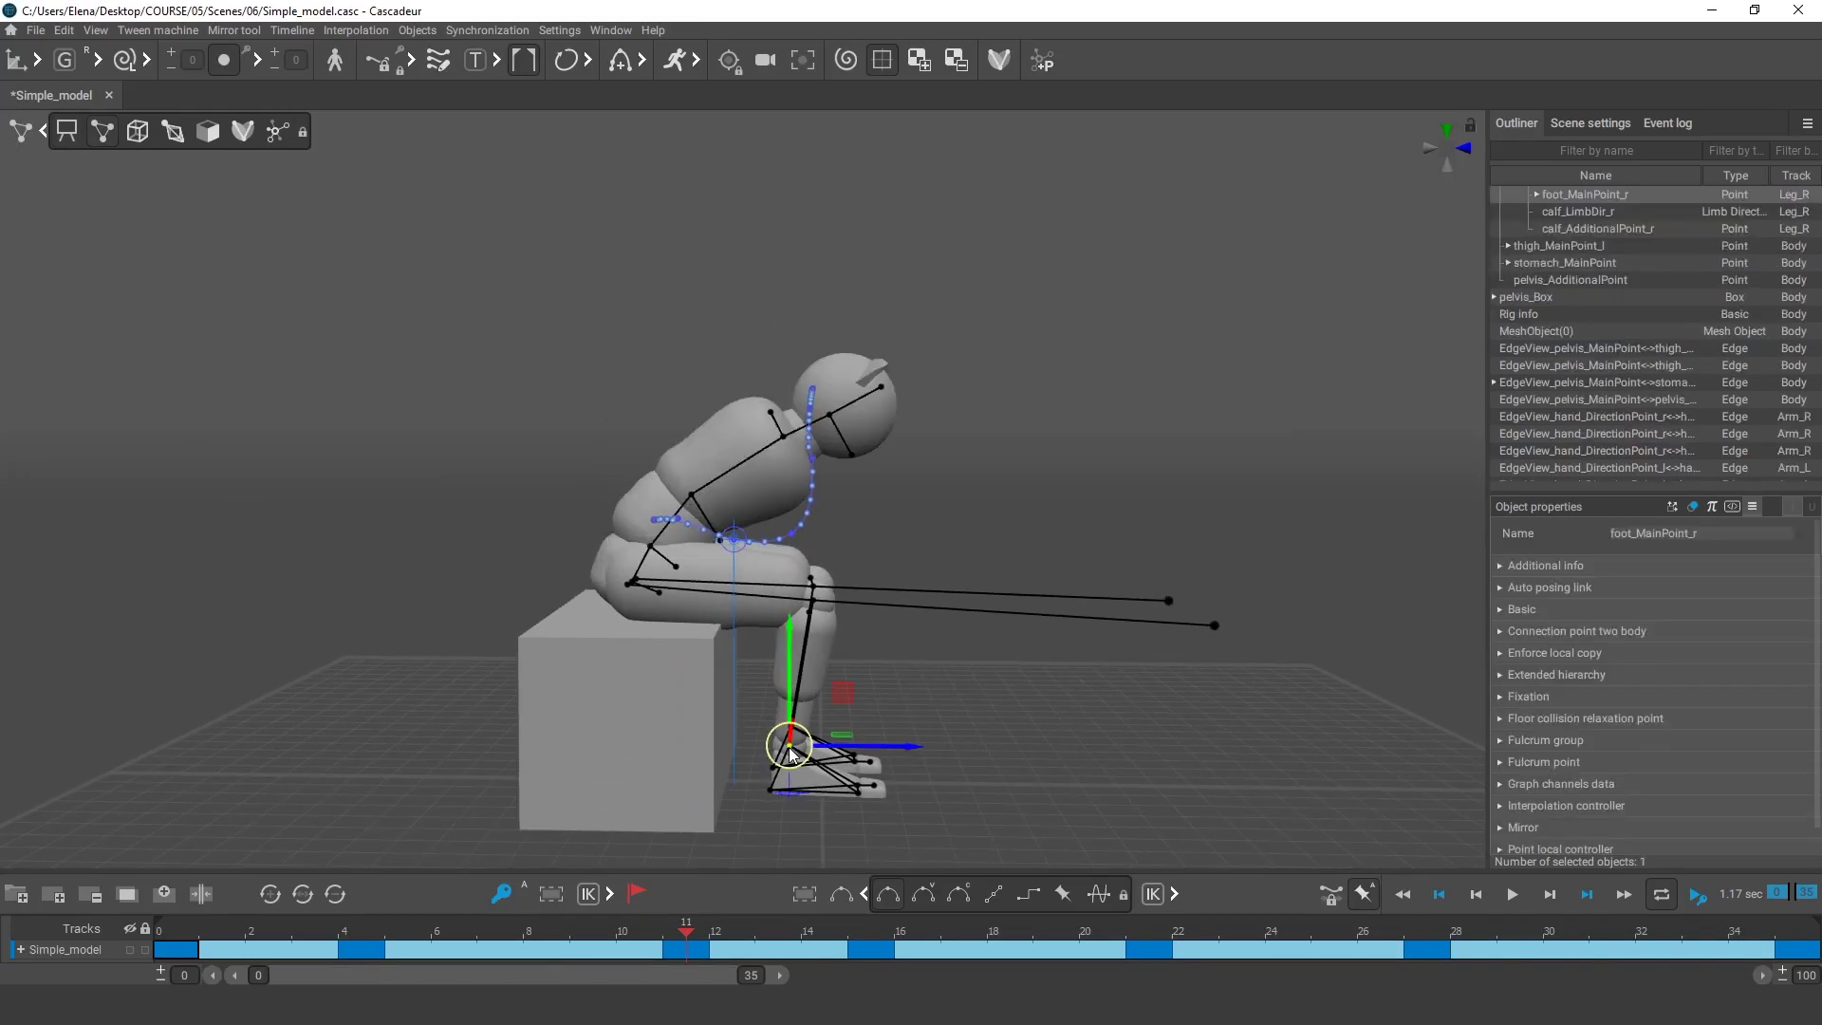
left_click_drag(870, 751, 834, 759)
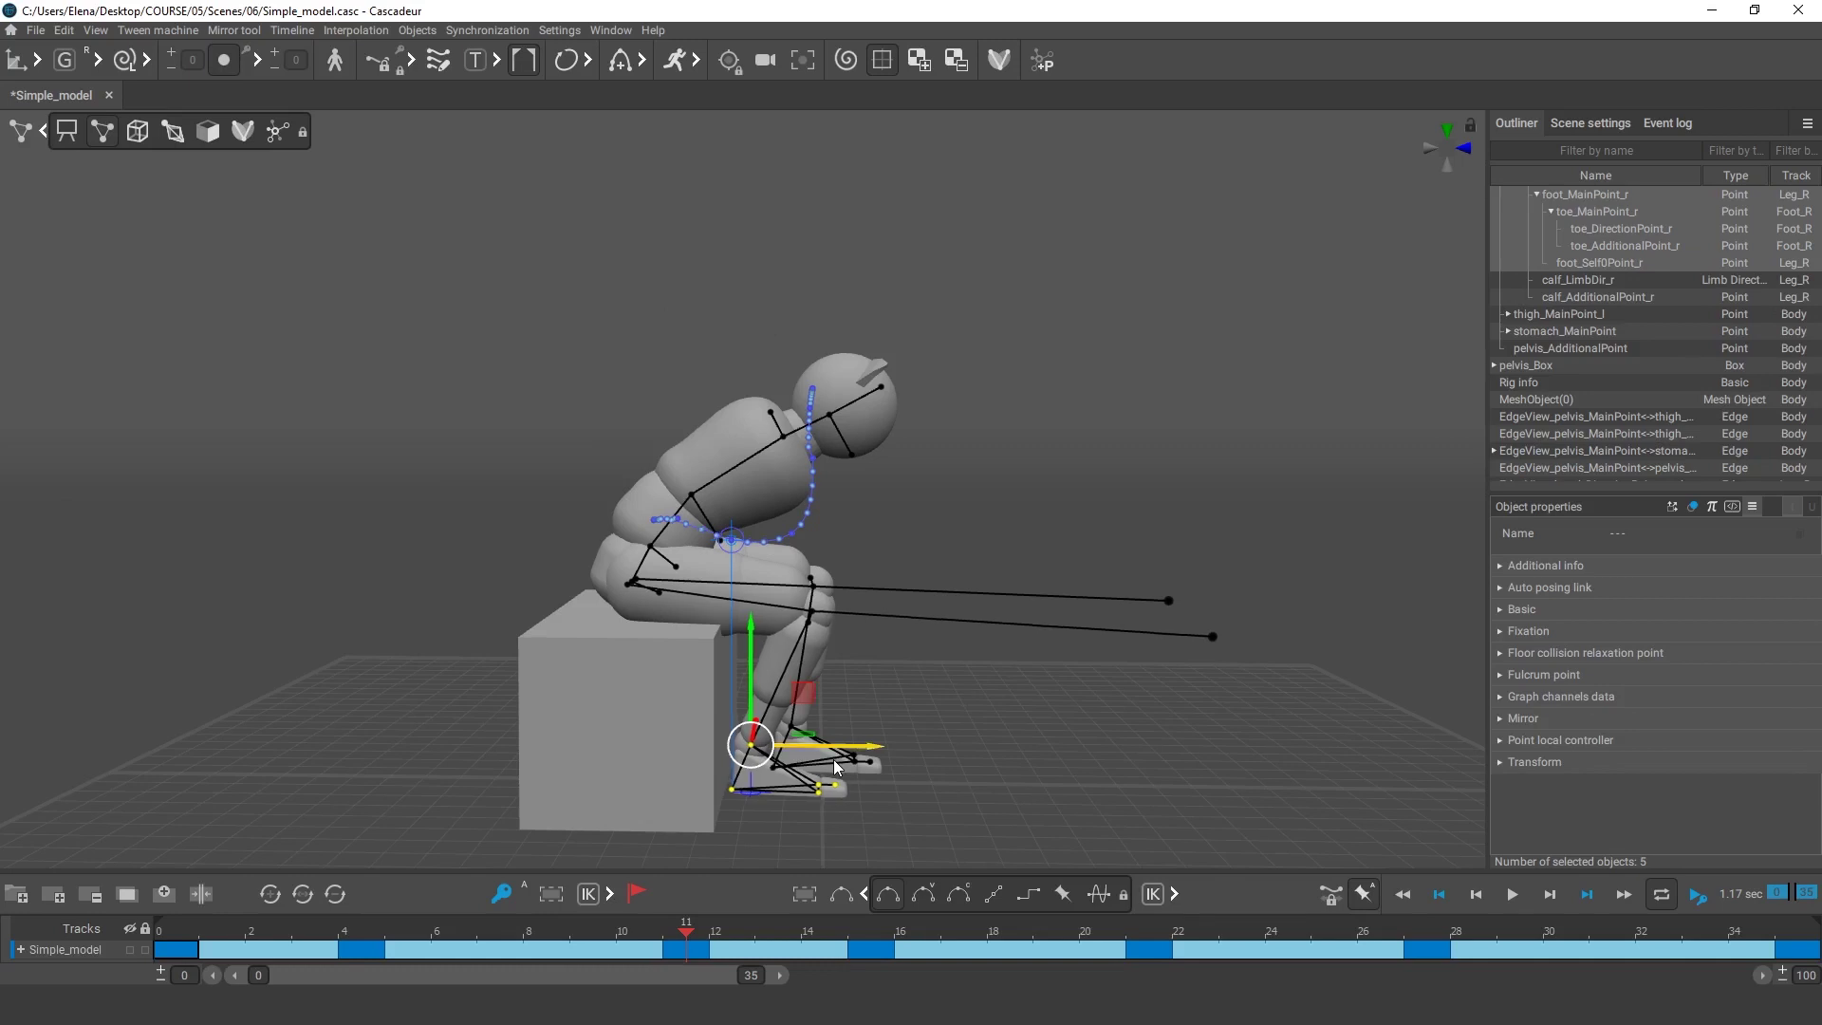
left_click(875, 803)
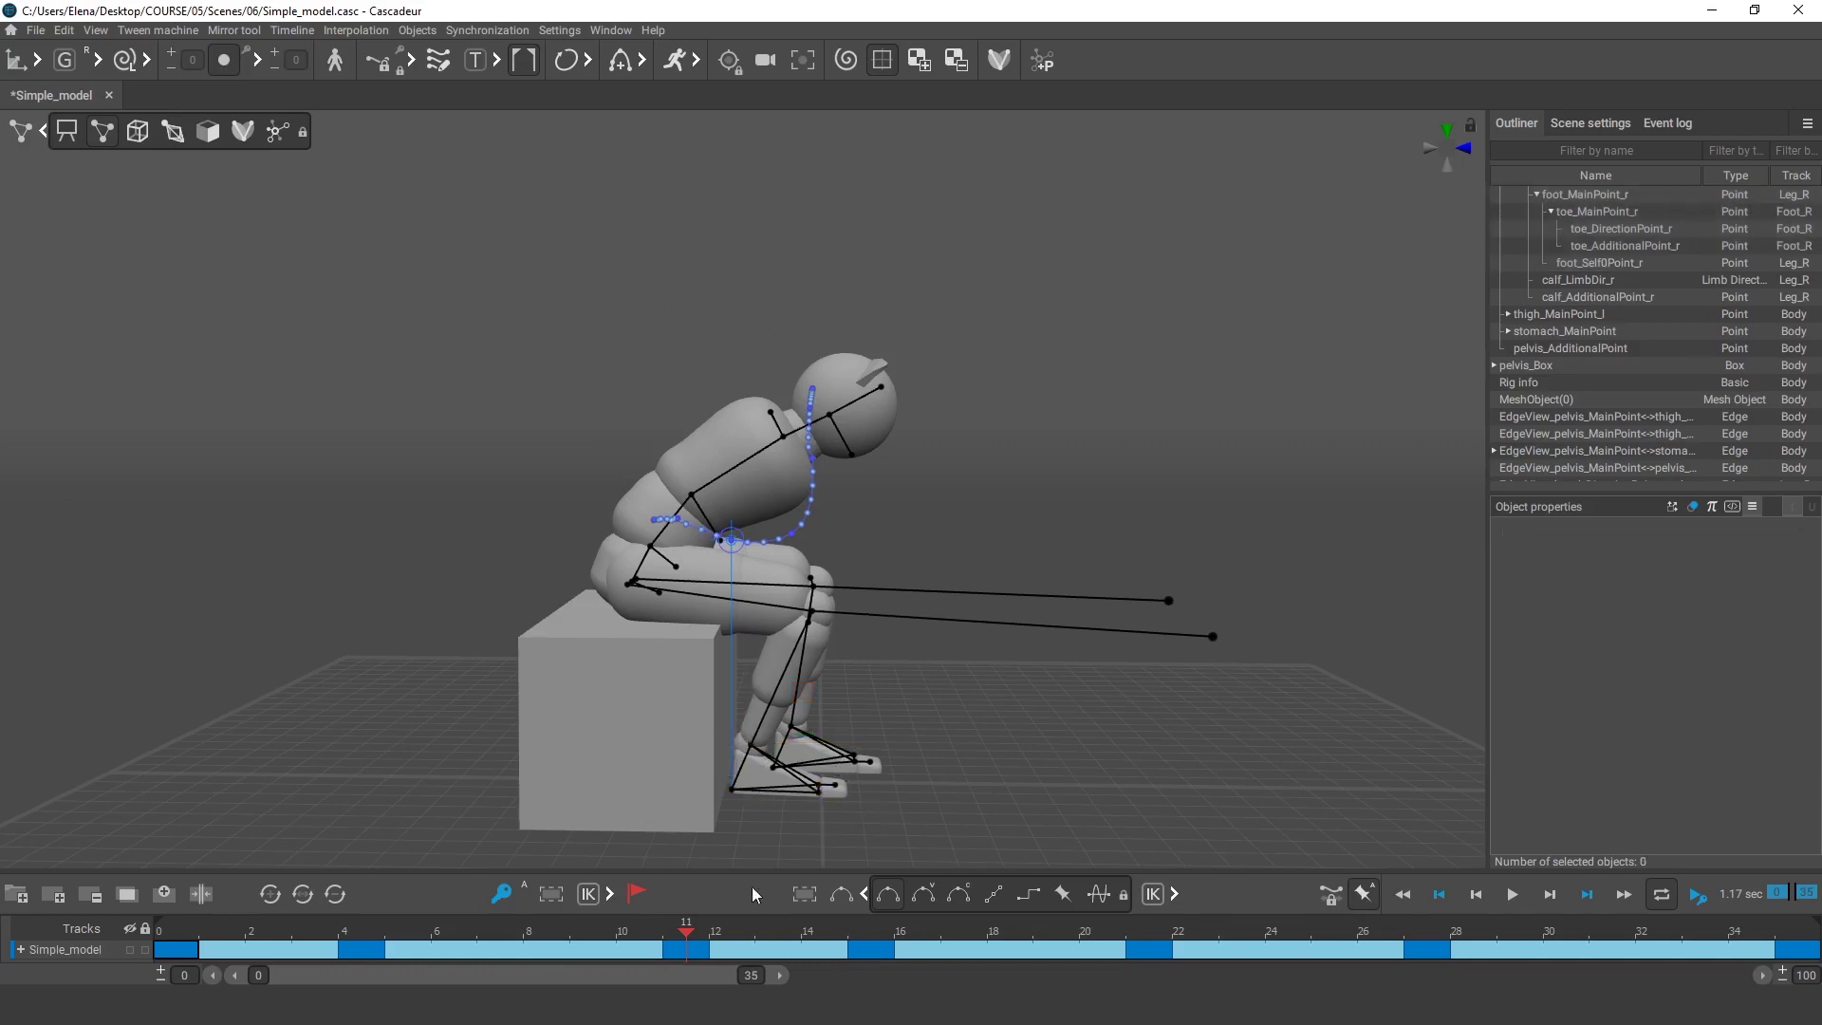
Step: Copy the right foot's placement from frame 11 and paste it onto the frames from 11 to 35
left_click(691, 952)
mouse_move(689, 936)
left_mouse_down()
mouse_move(1011, 949)
mouse_move(399, 949)
mouse_move(961, 954)
mouse_move(933, 976)
mouse_move(668, 961)
left_mouse_up()
left_click(749, 748)
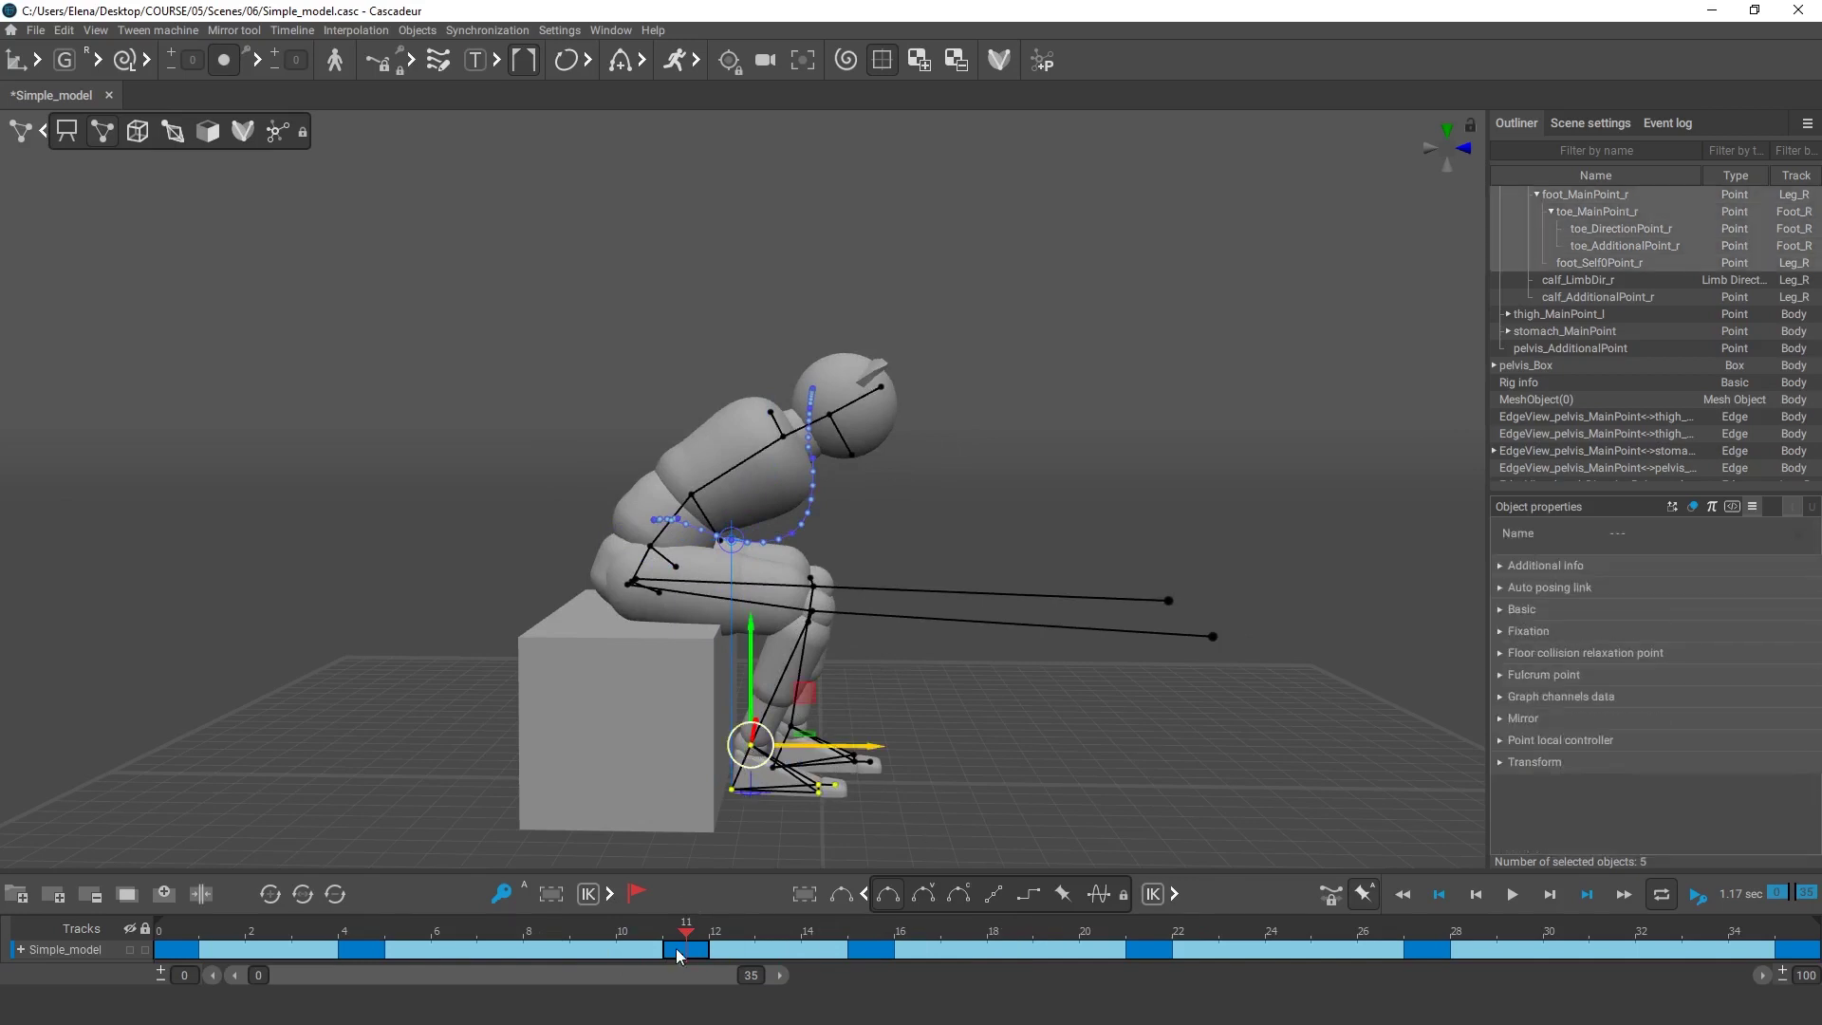
key("ctrl+c")
left_click_drag(690, 958, 1796, 966)
key("ctrl+alt+v")
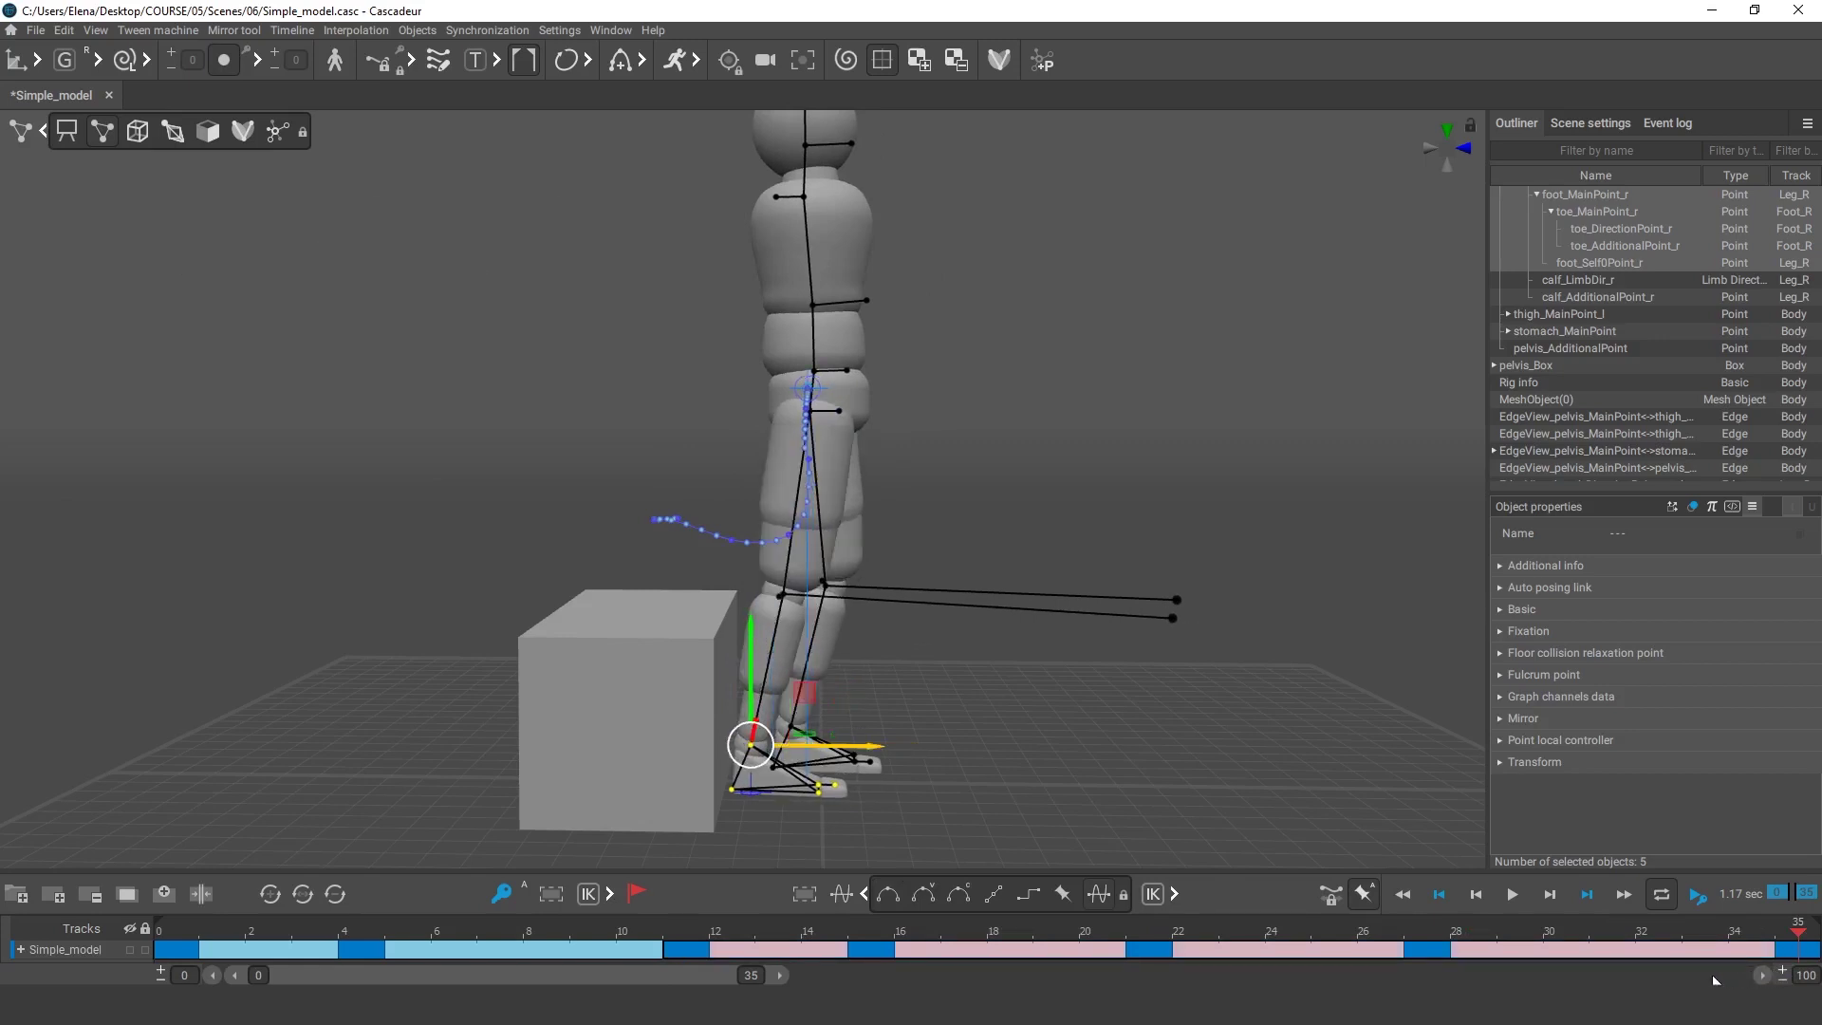
left_click(1101, 757)
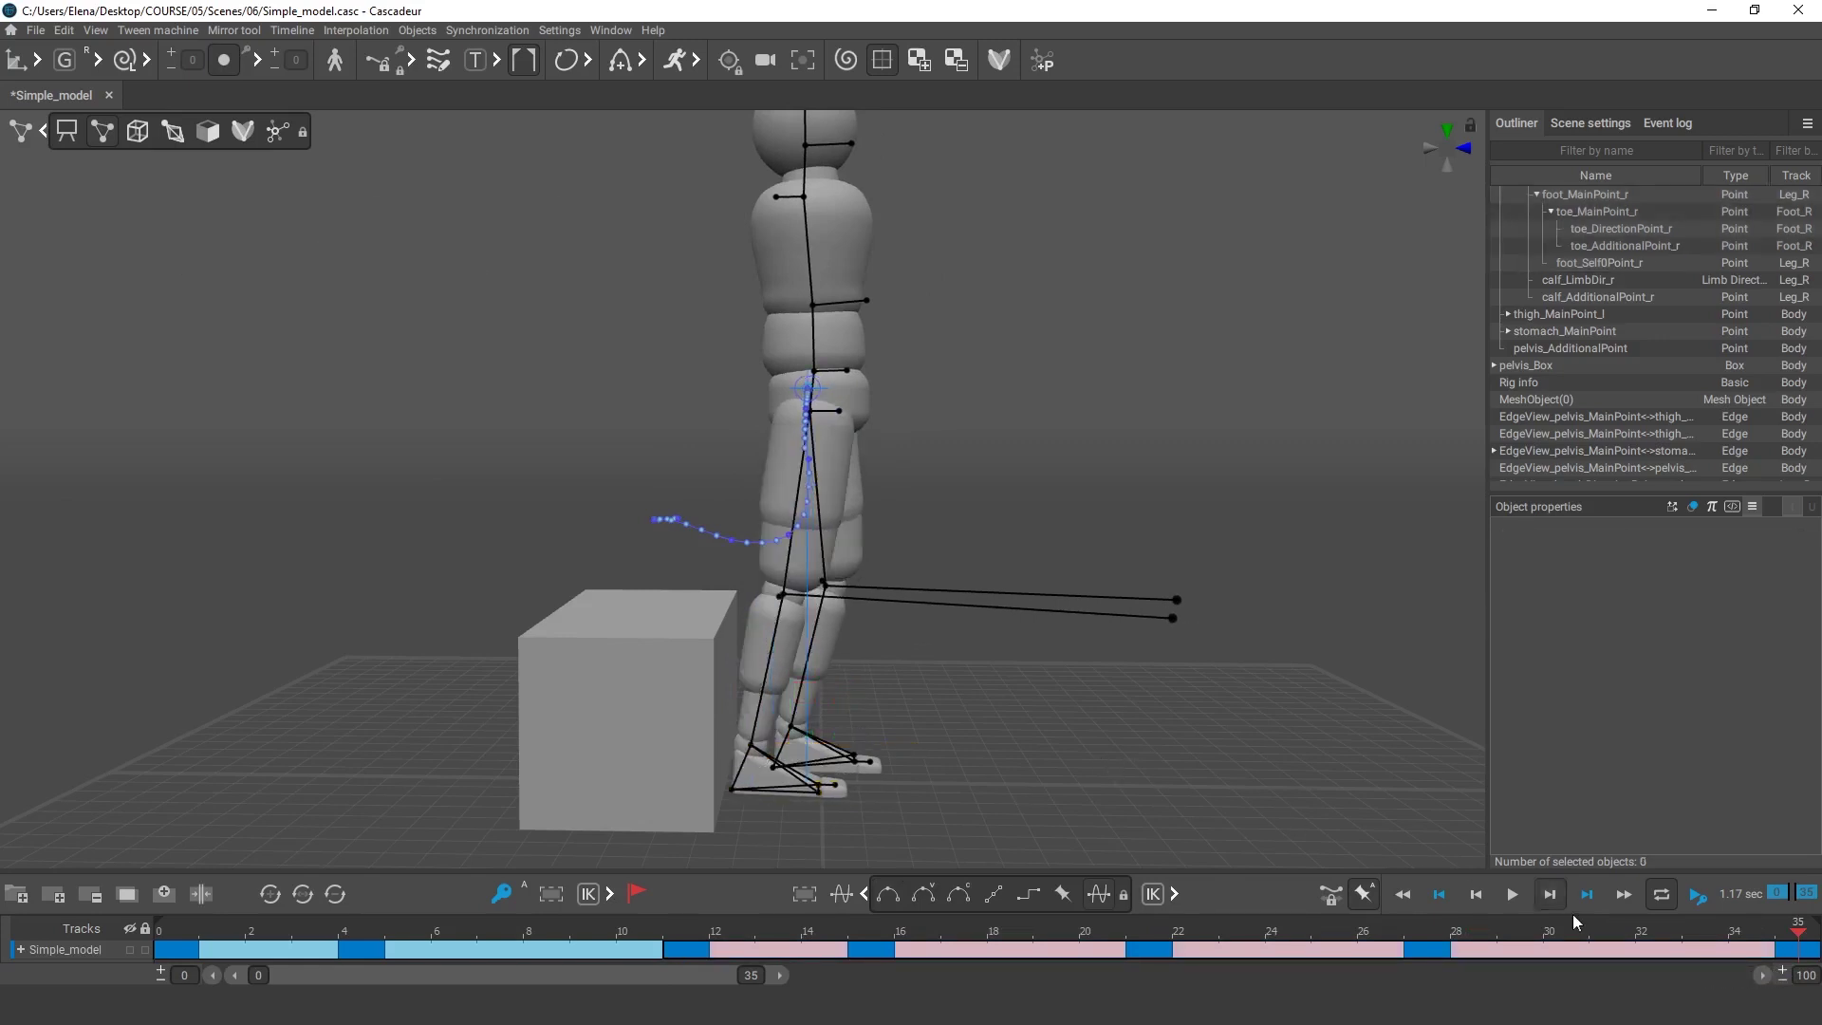
Step: Check the body pose with the new foot placement at frames 35, 27 and 21
scroll(1038, 533, "down", 3)
middle_click_drag(1038, 533, 1038, 567)
left_click_drag(665, 183, 908, 475)
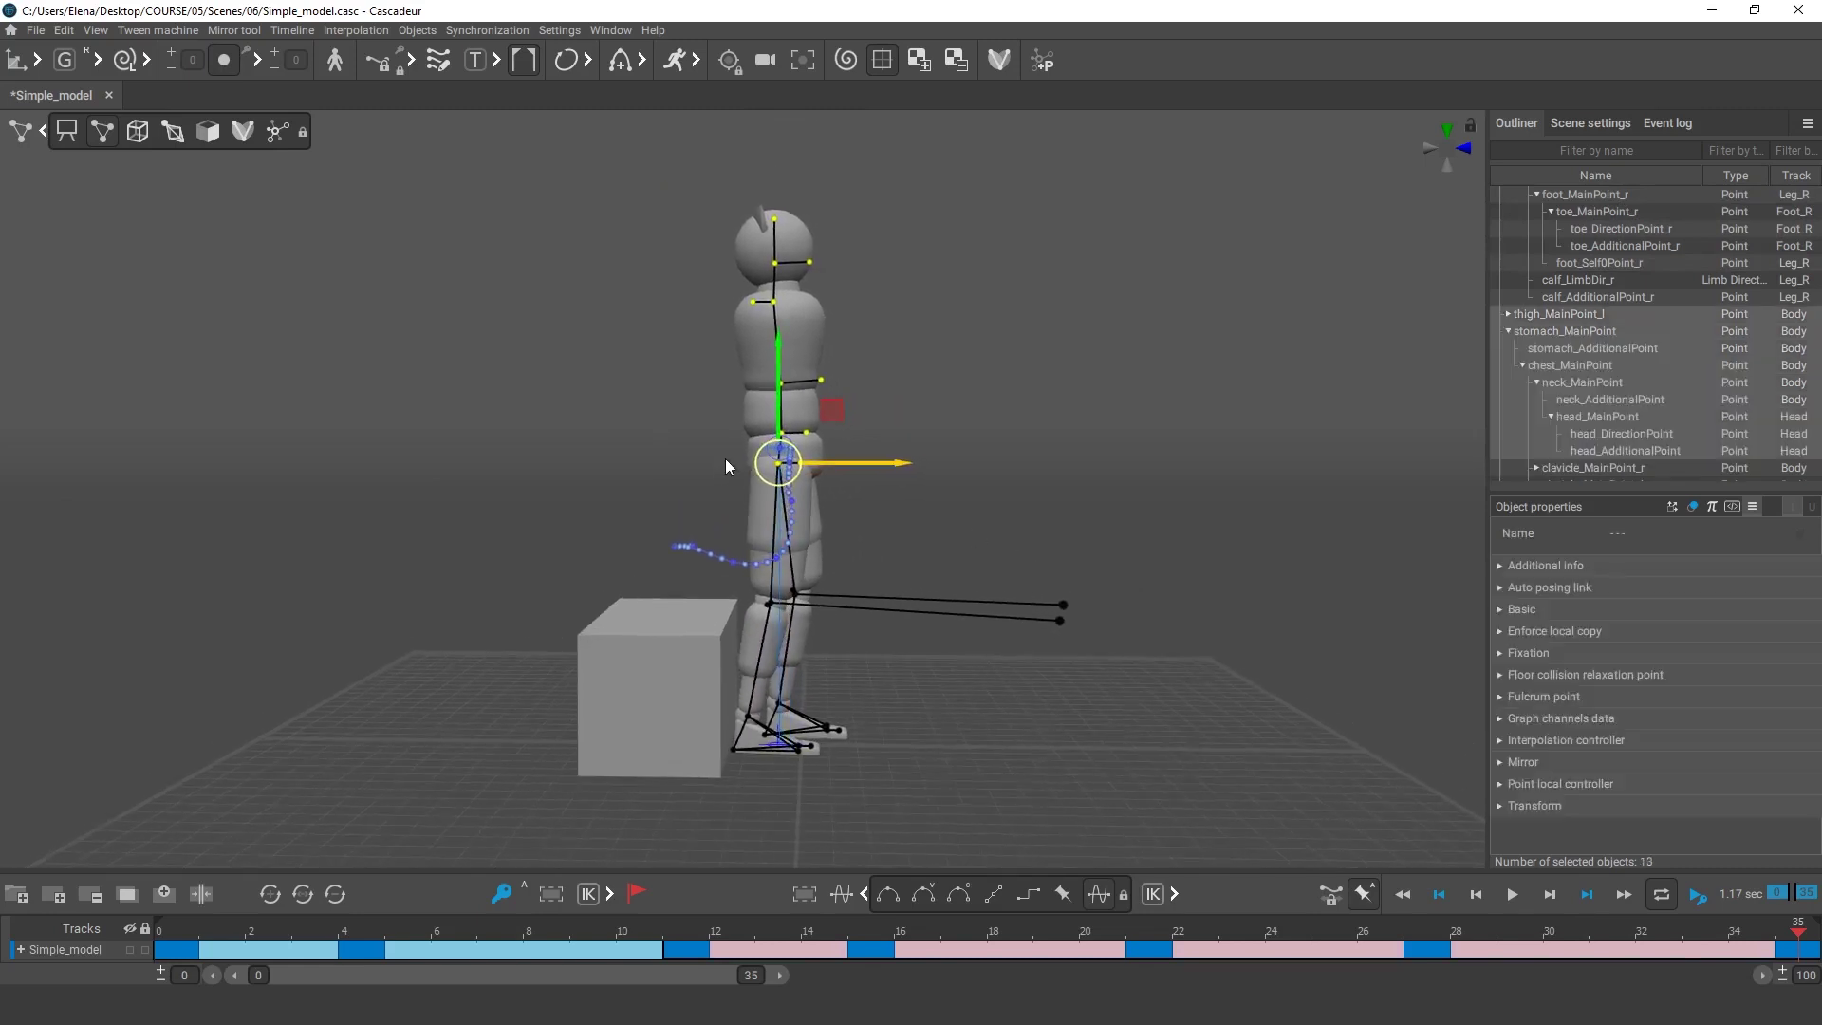
left_click(1405, 942)
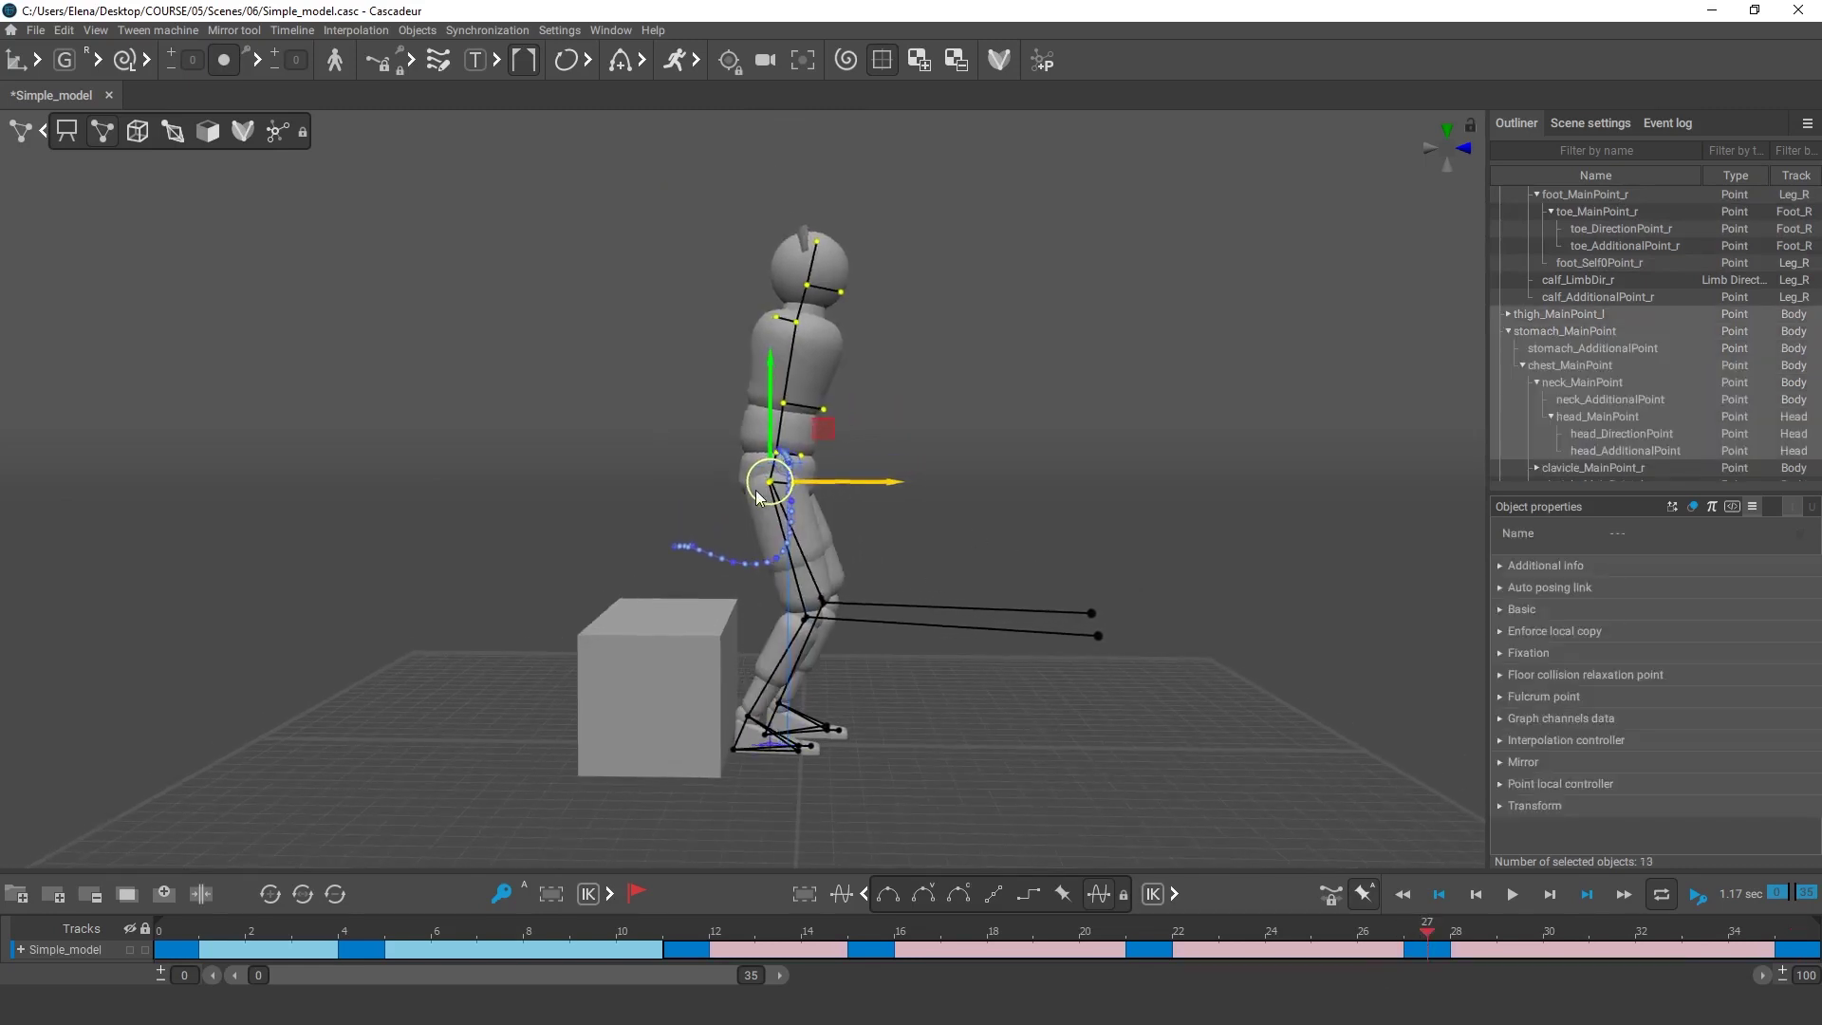
left_click(1144, 947)
left_click(1109, 623)
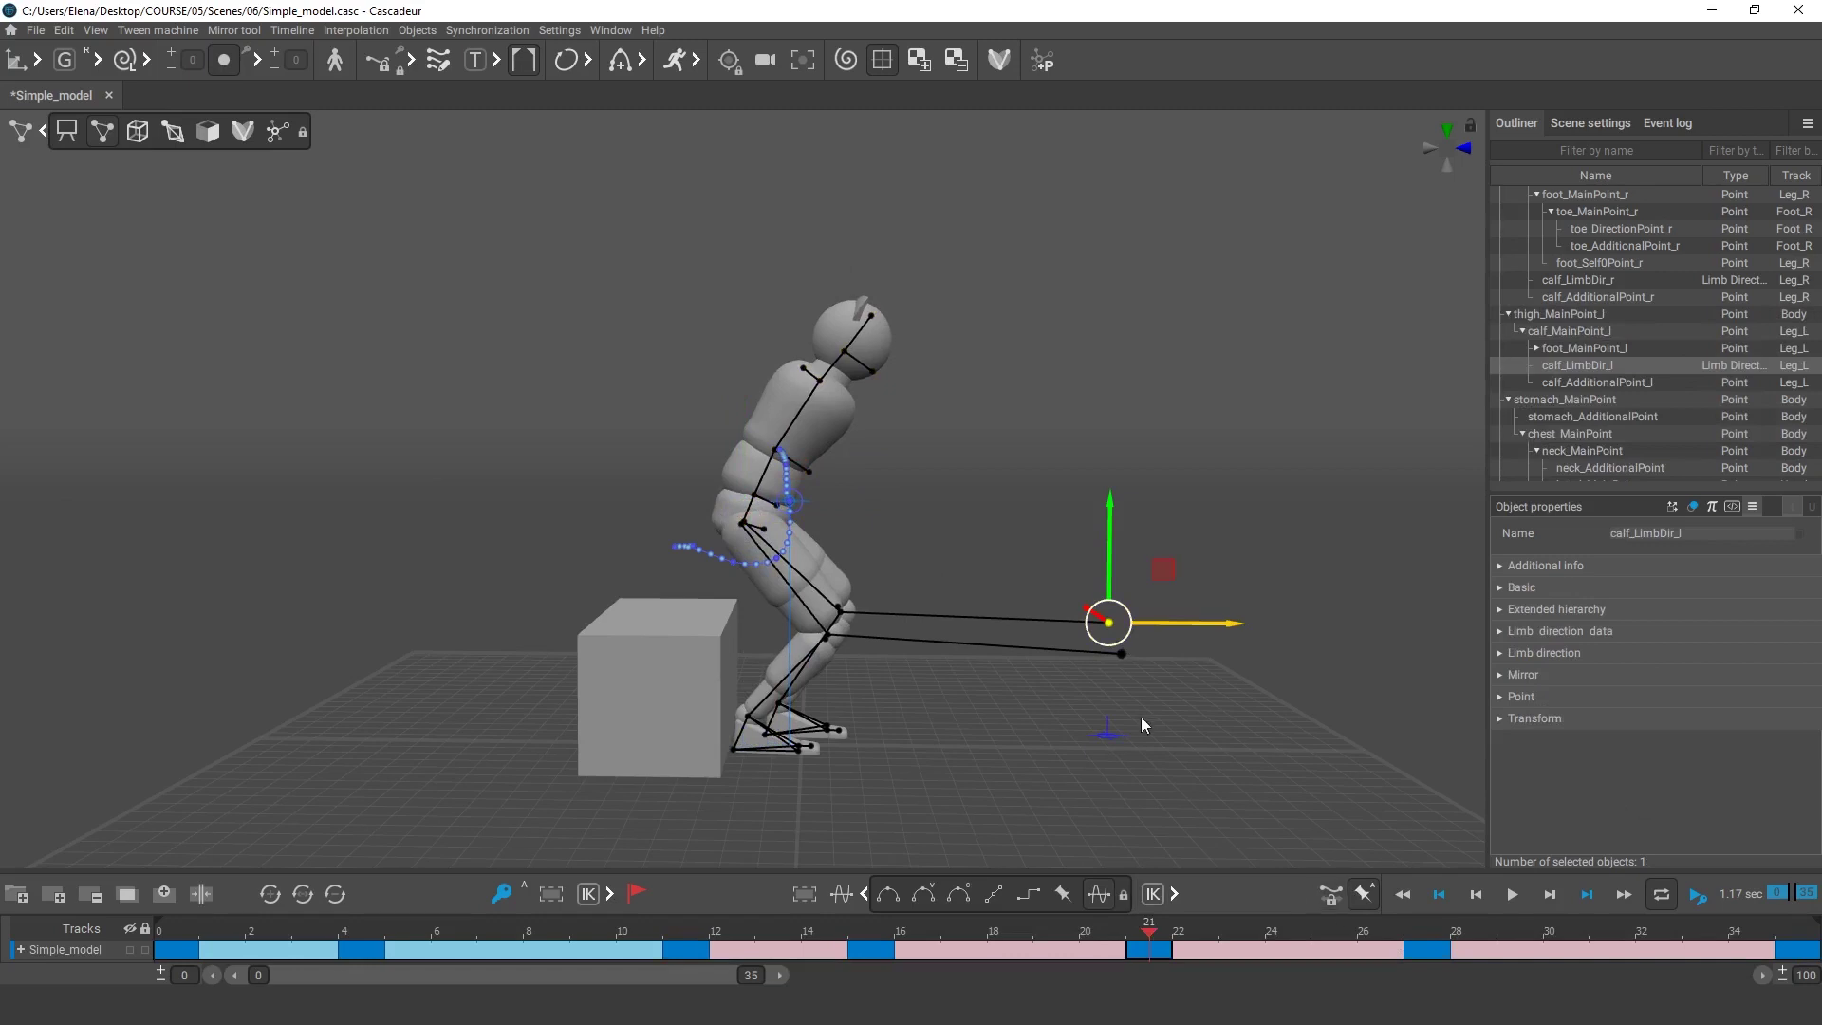
left_click(1143, 724)
Step: Change the fixed intervals of the two leg tracks to Bezier interpolation over frames 13 to 31
left_click_drag(148, 869, 148, 718)
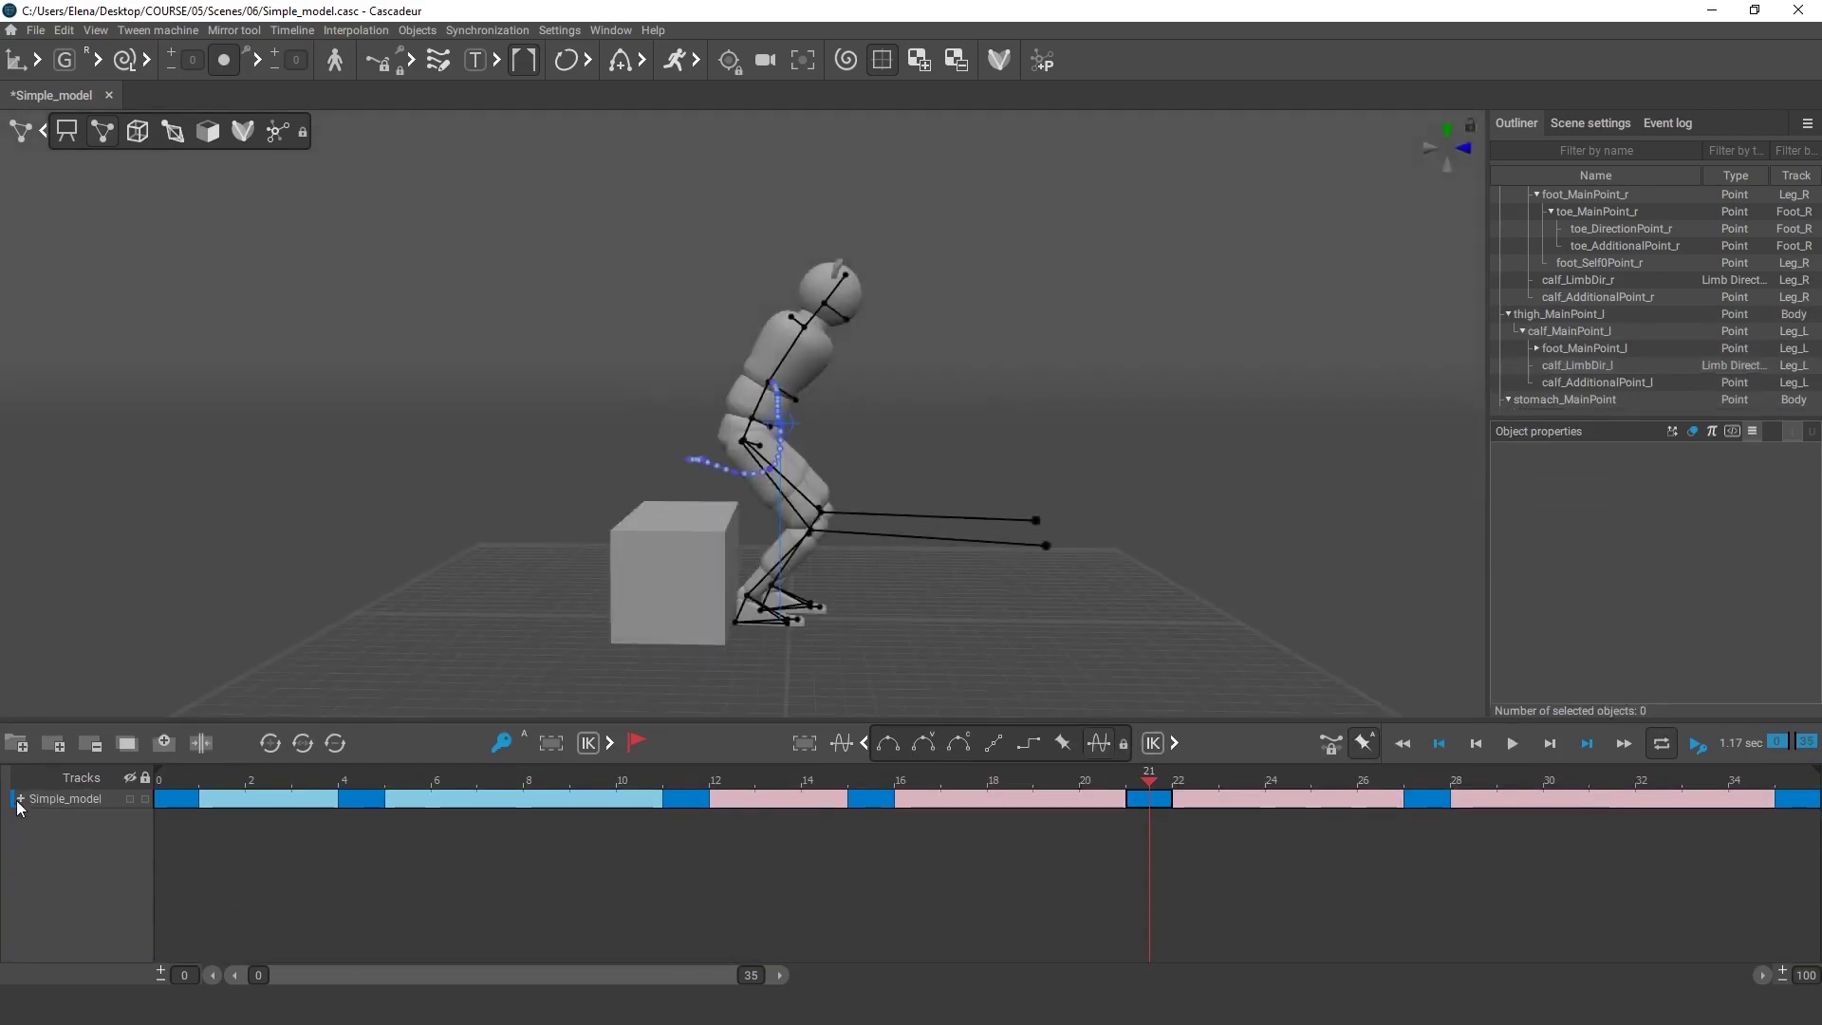
left_click(22, 800)
left_click(114, 836)
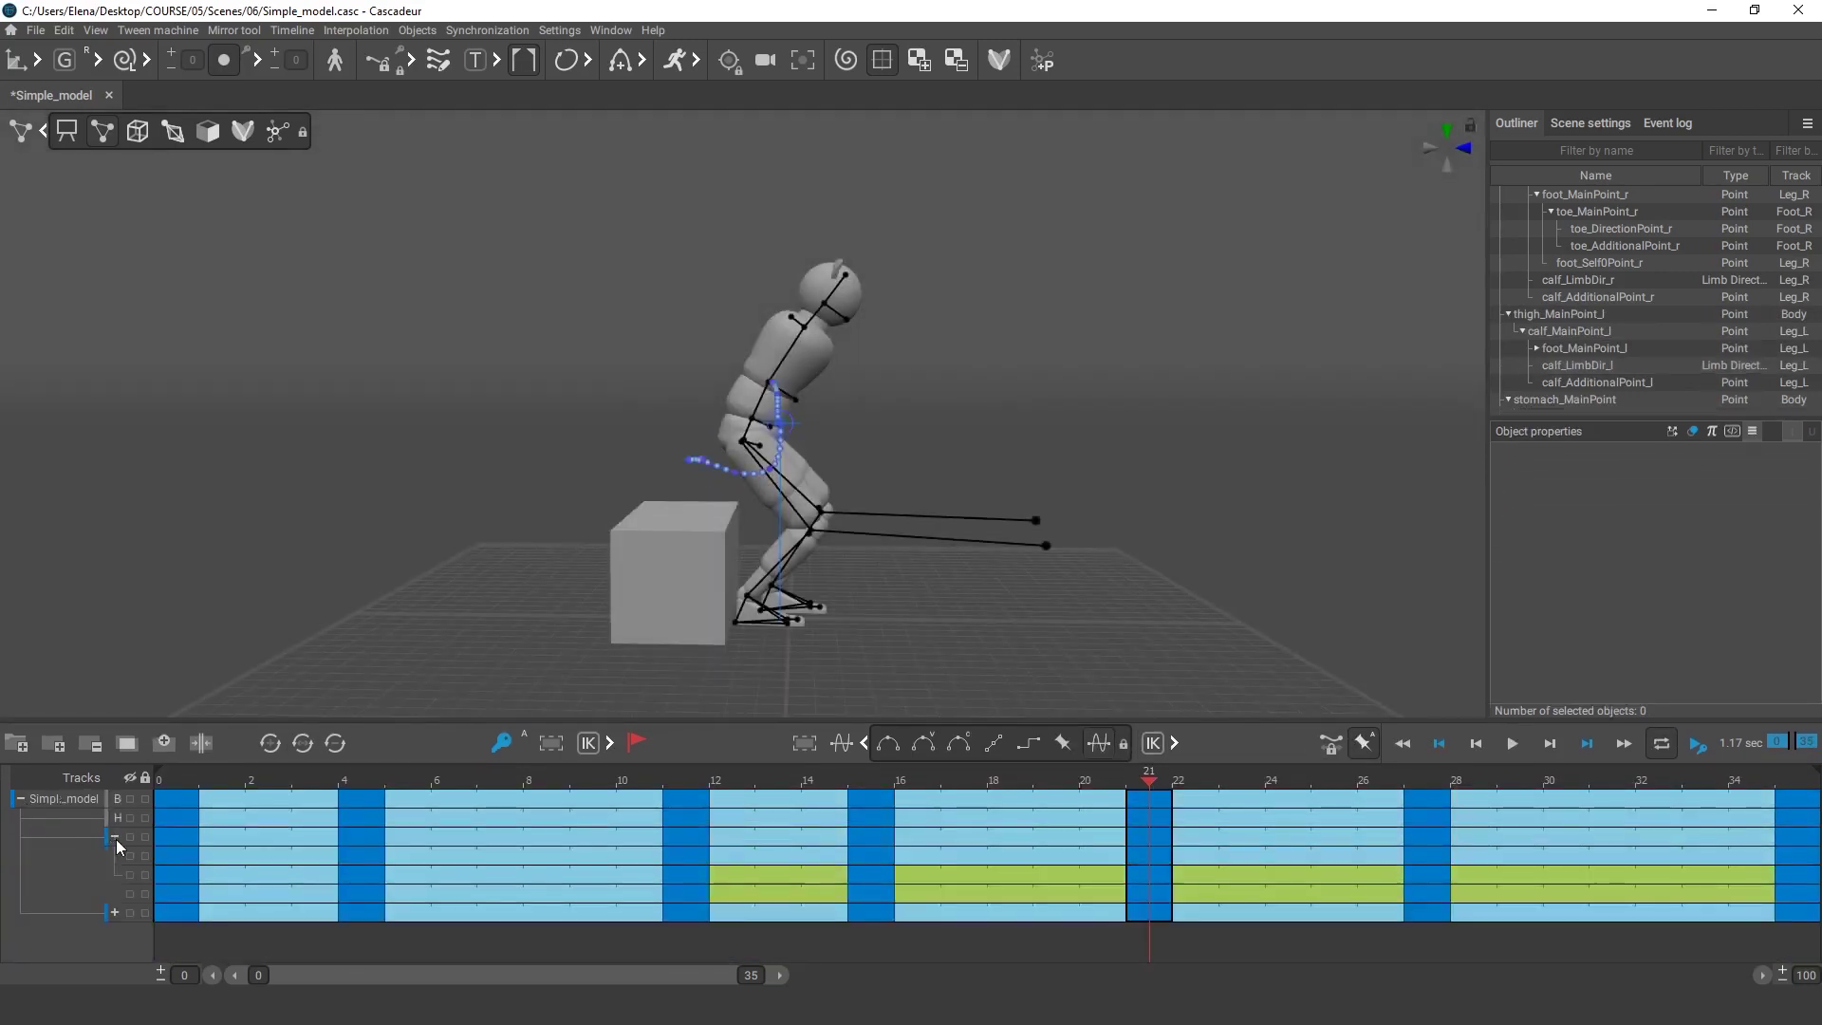
left_click(709, 780)
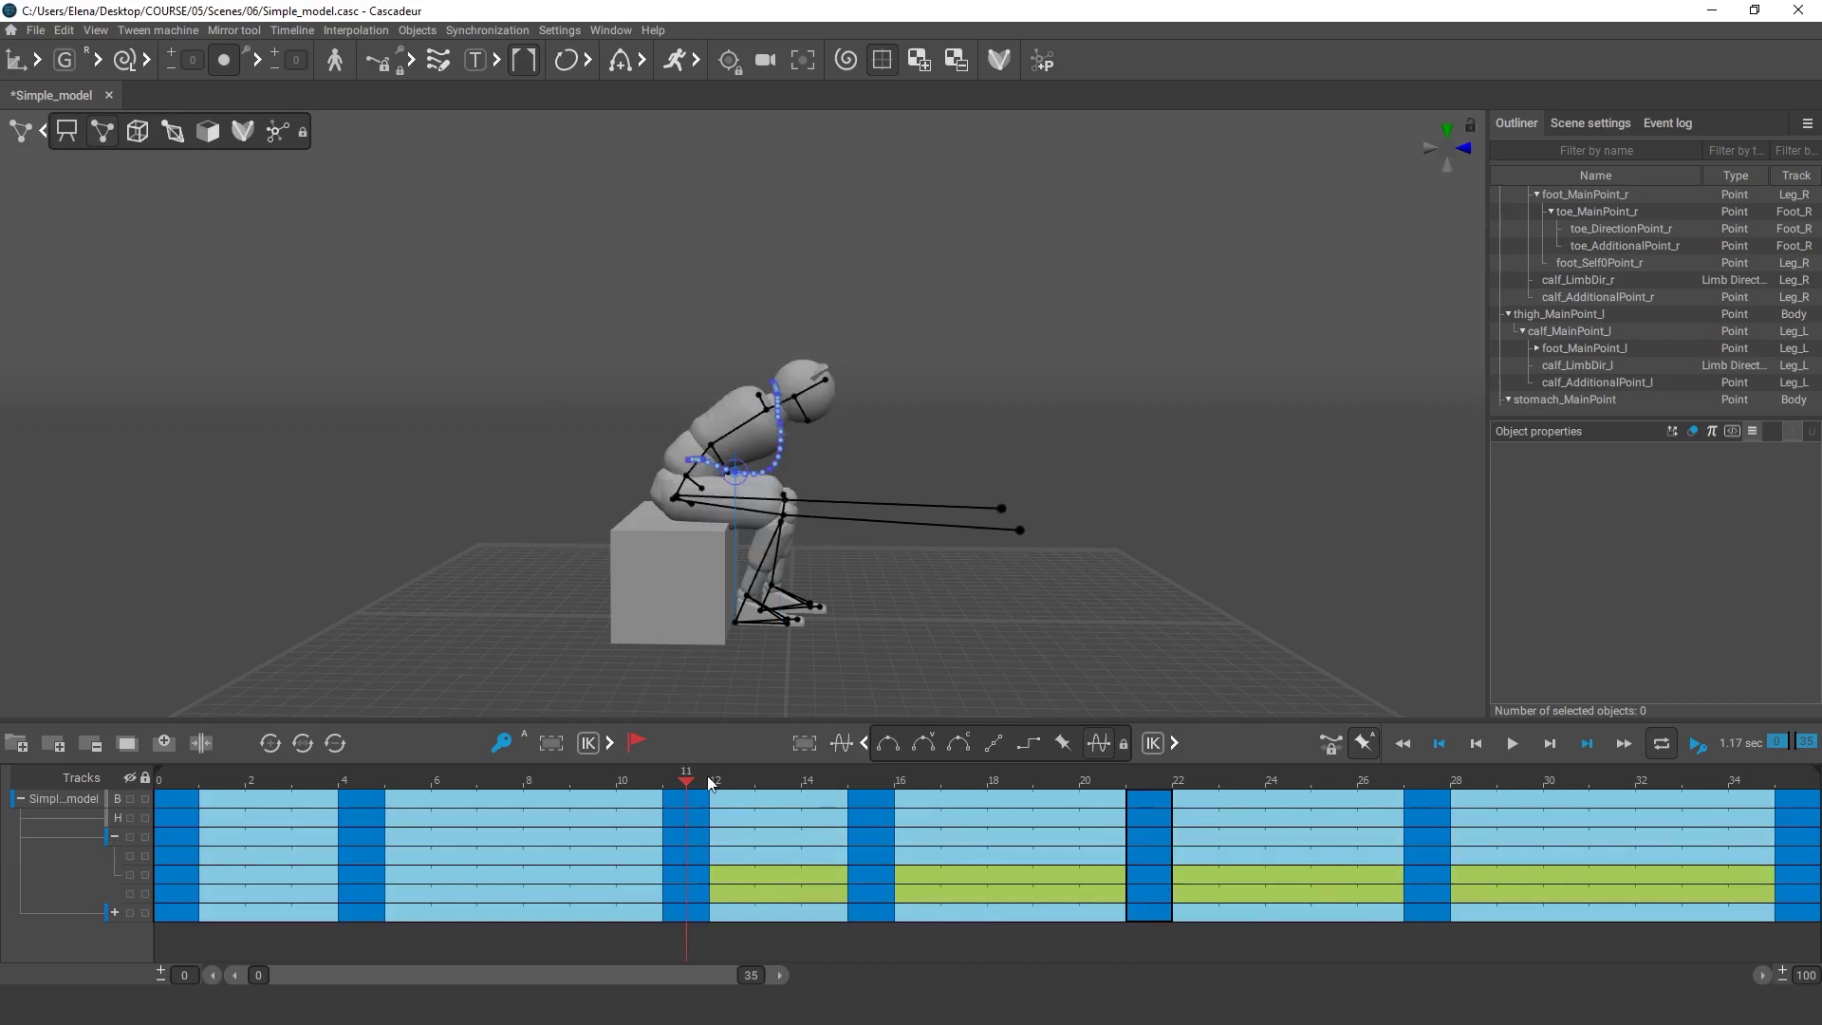
left_click_drag(709, 781, 874, 836)
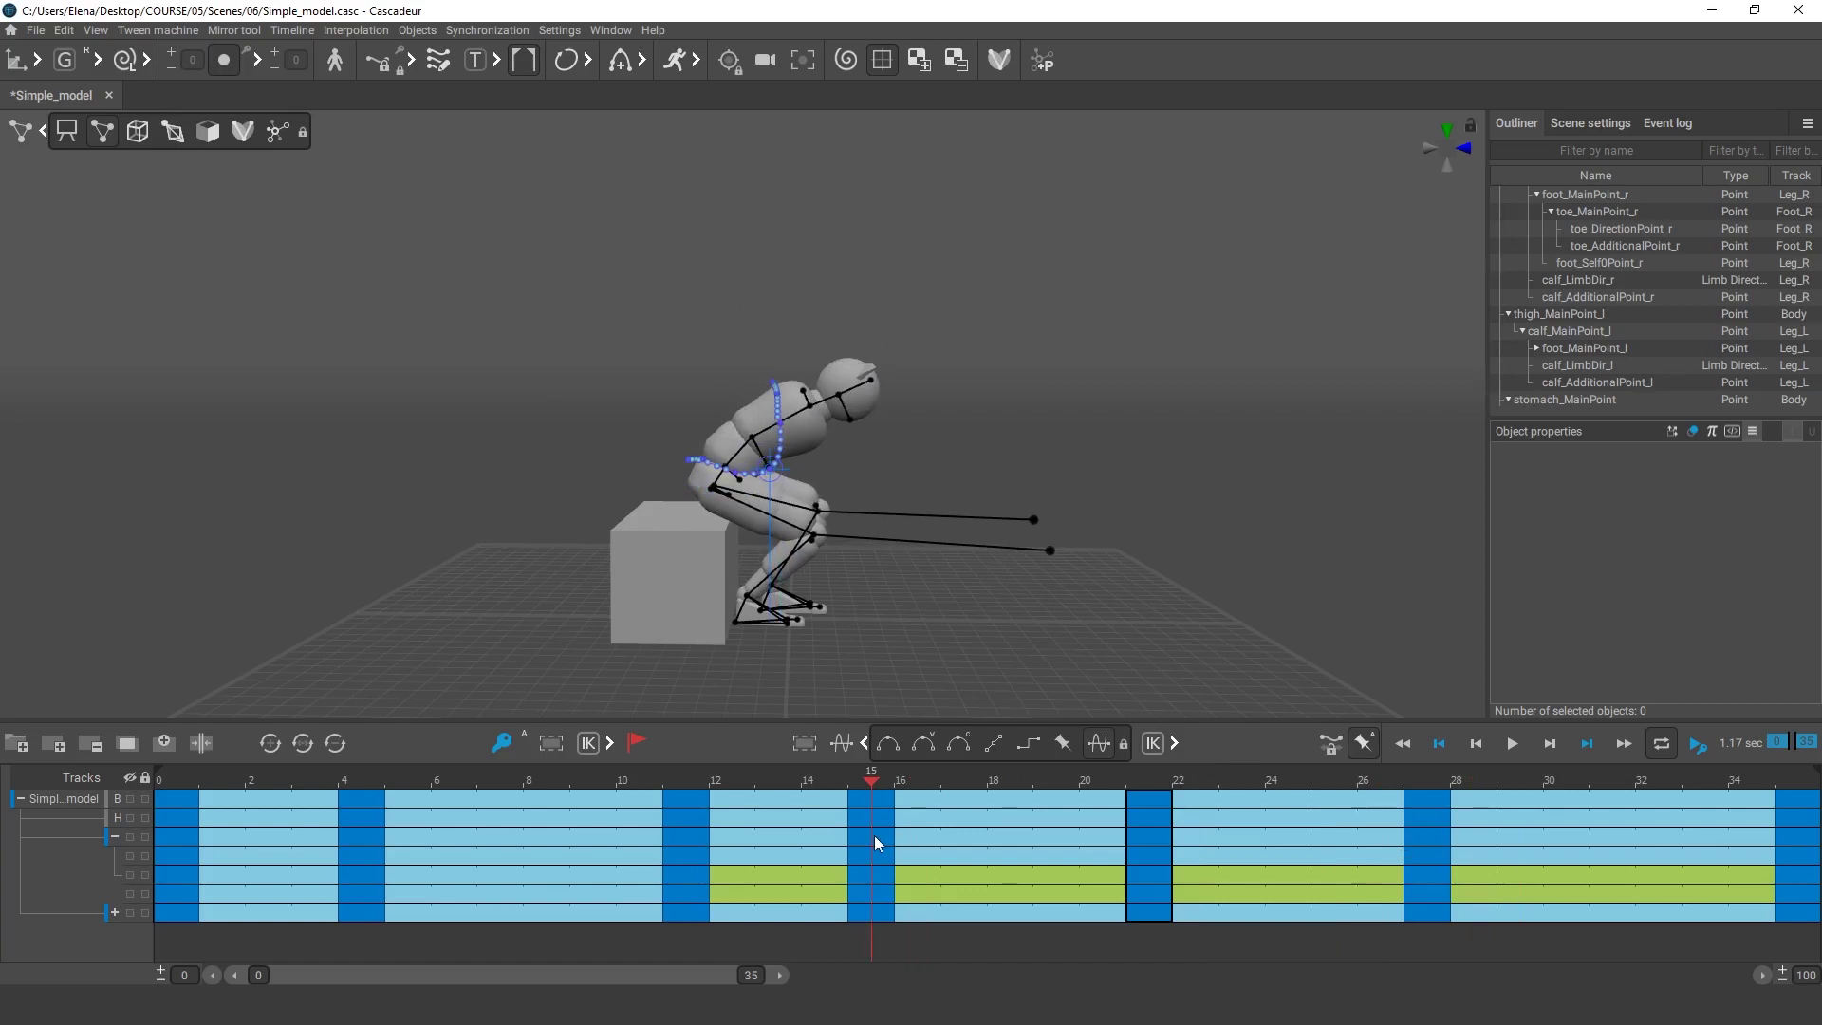
left_click_drag(805, 897, 1634, 892)
left_click(891, 746)
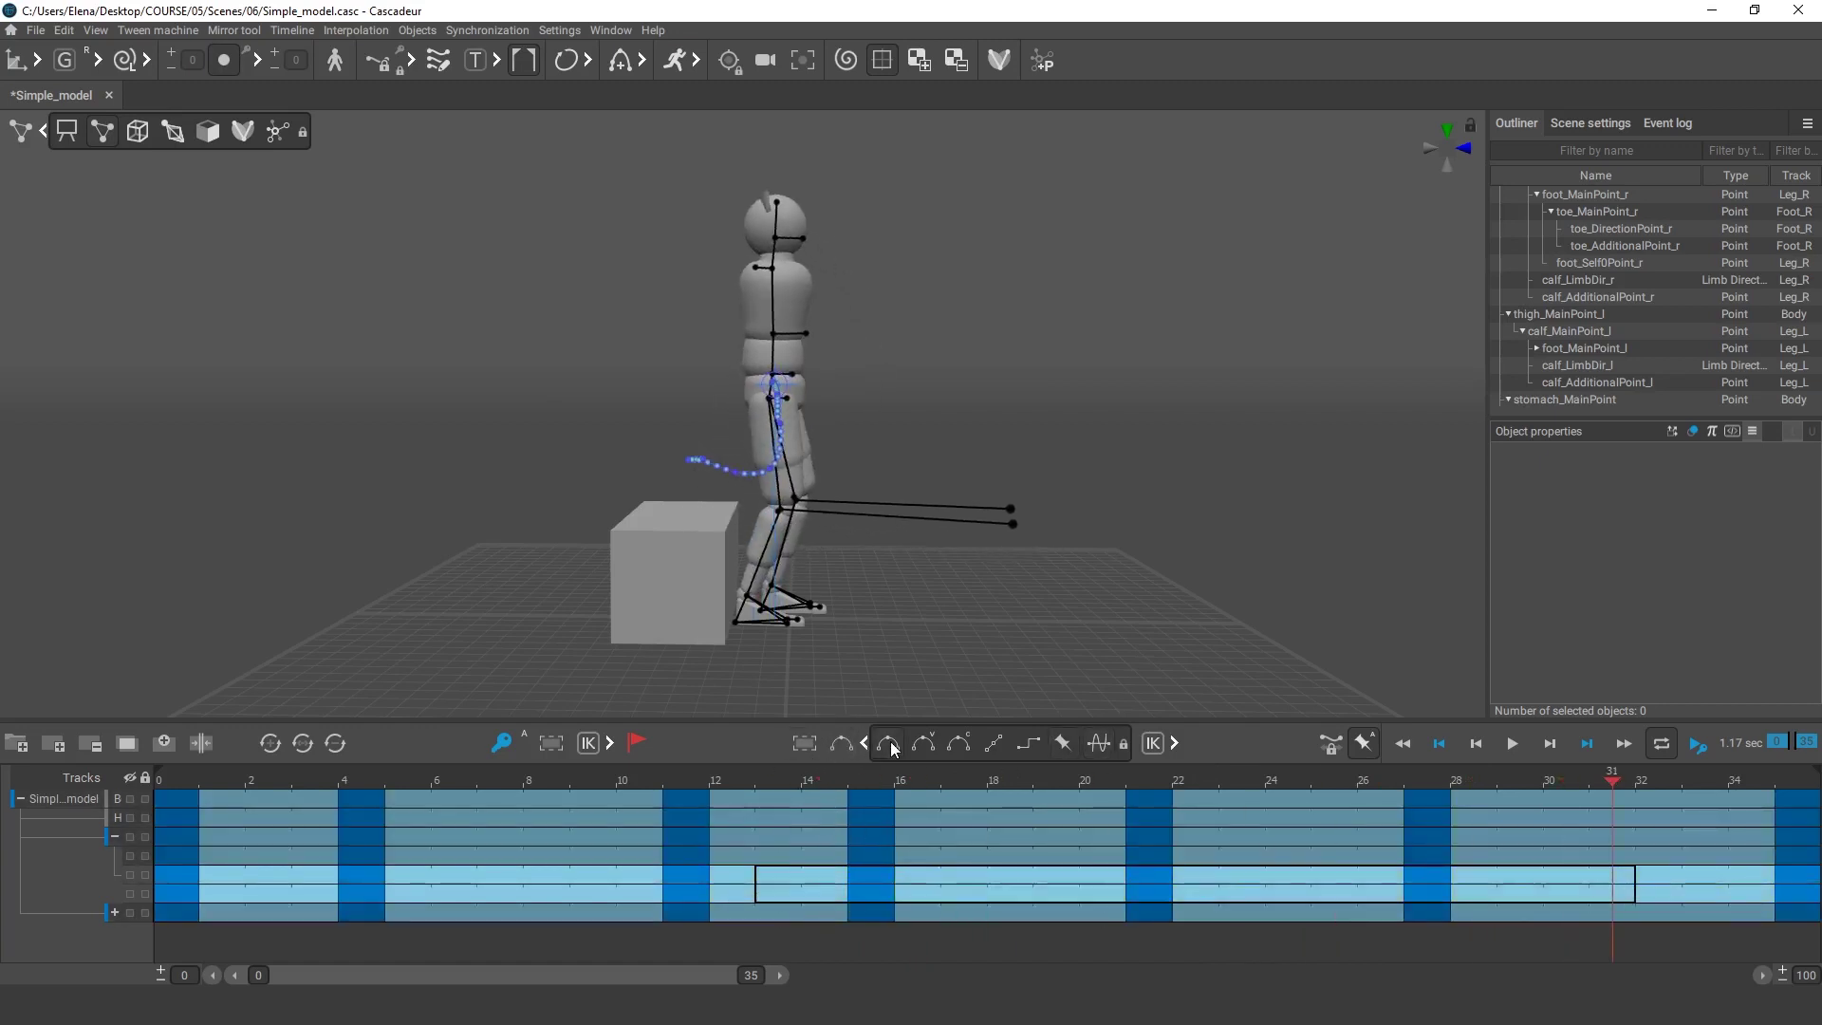
left_click(572, 932)
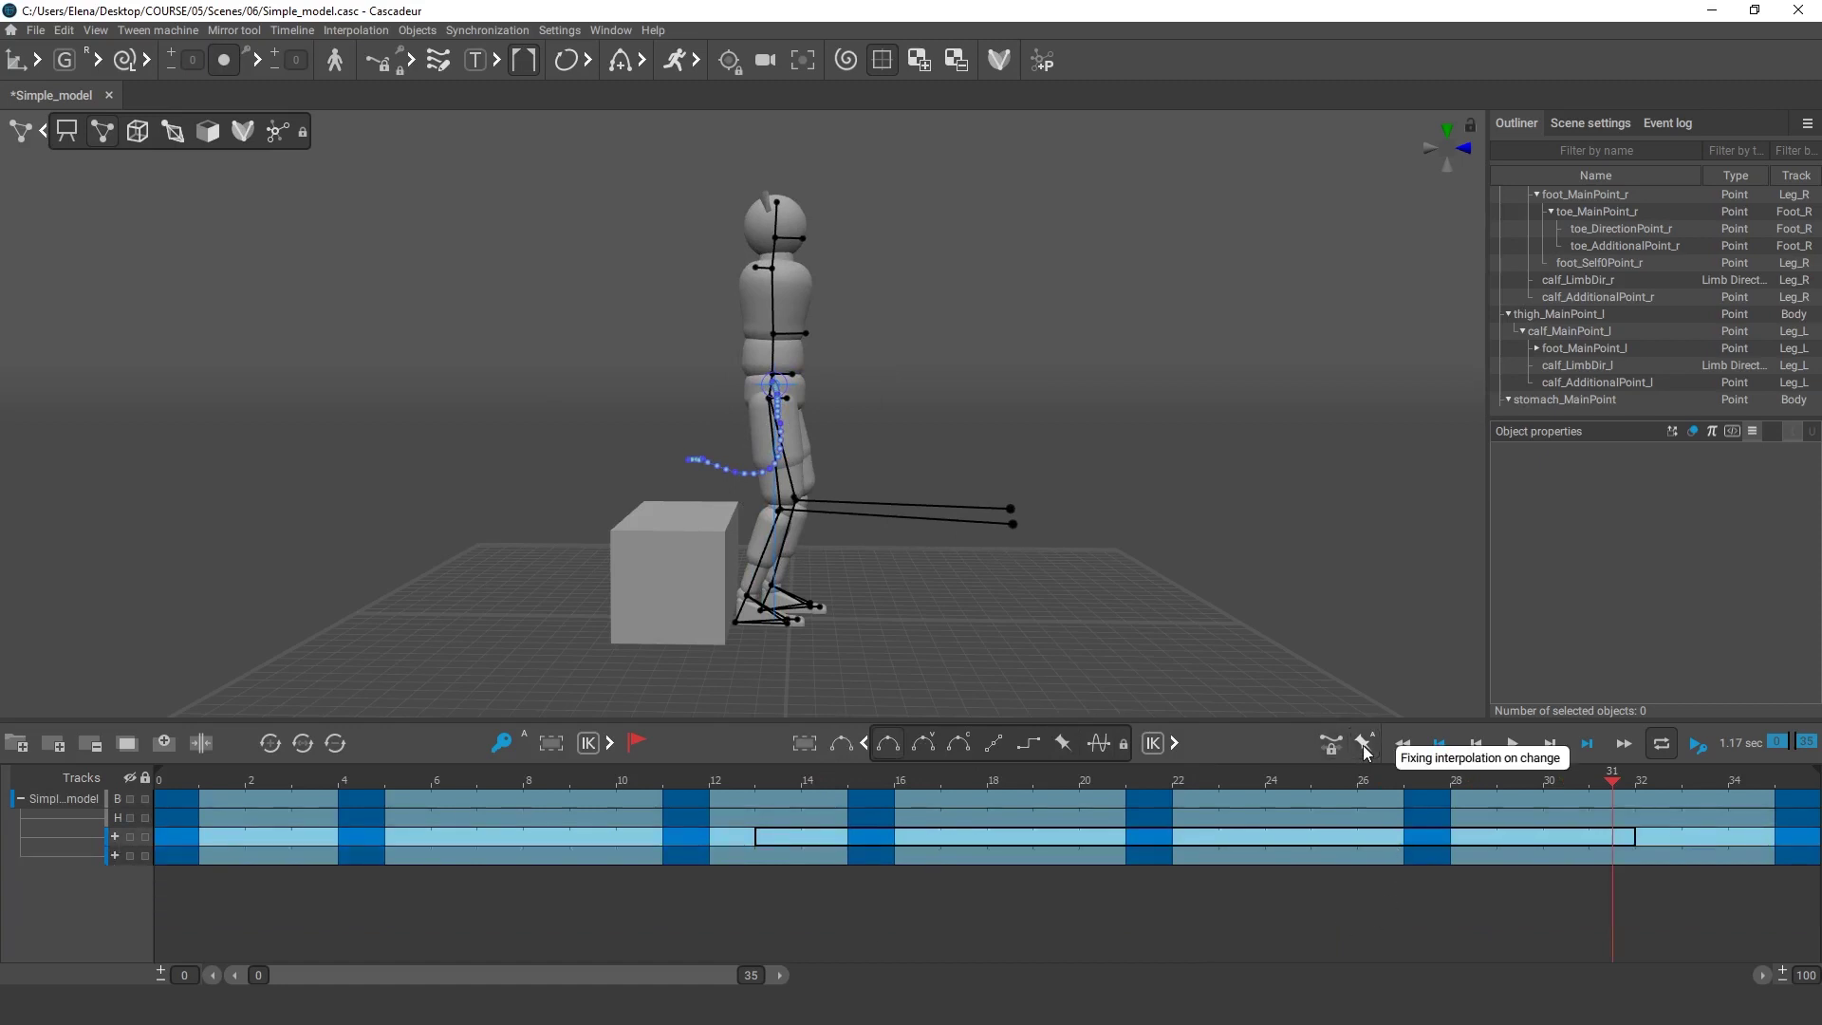
left_click(20, 798)
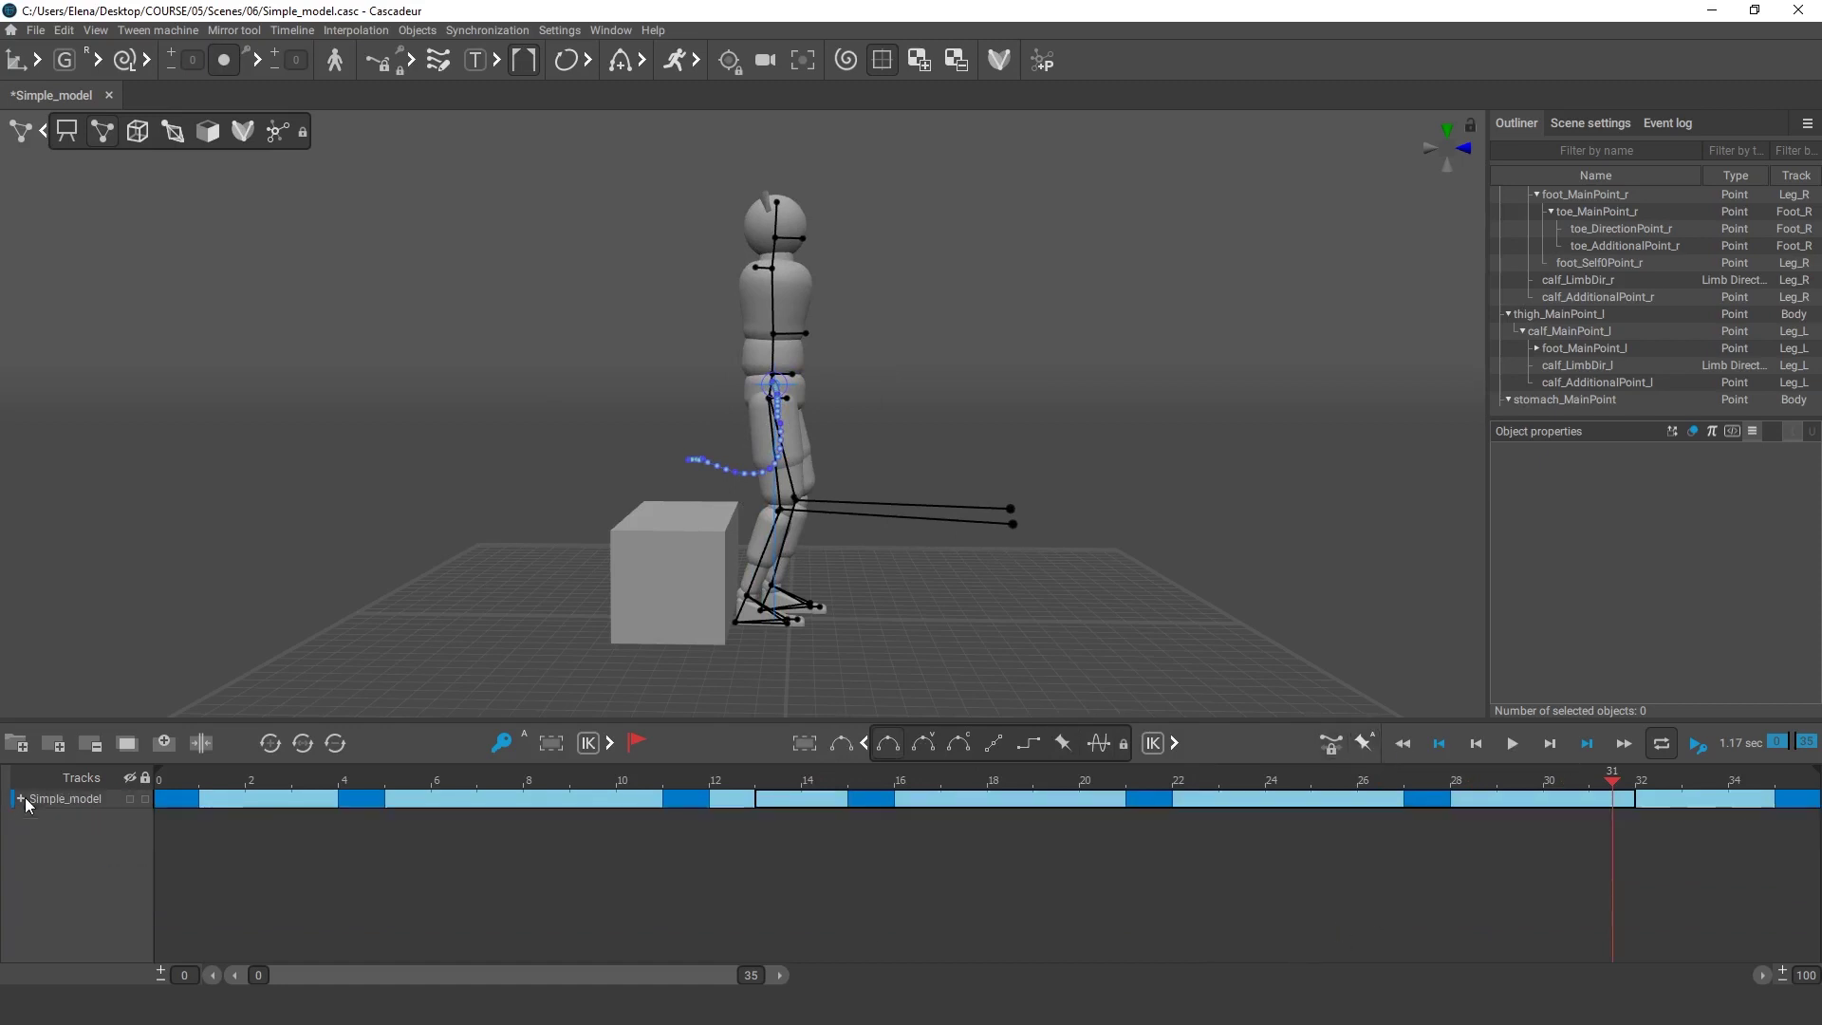
left_click_drag(781, 723, 781, 867)
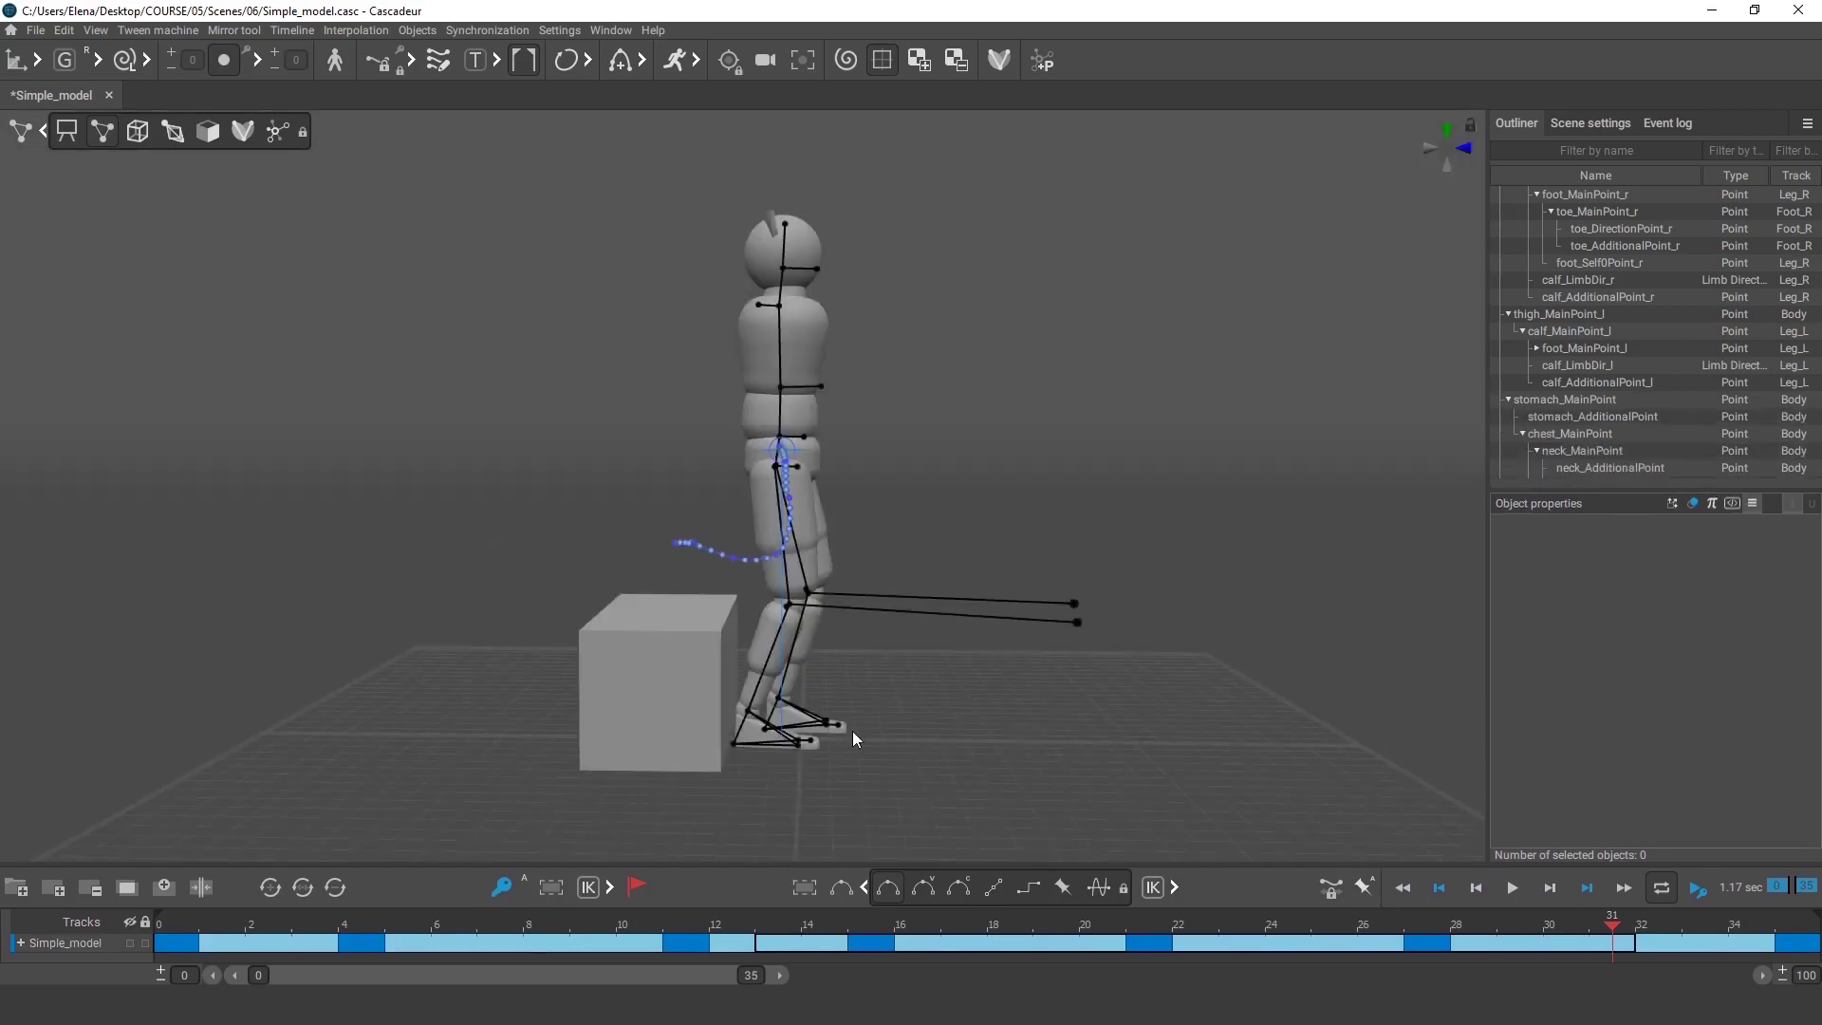
Step: Reveal the hidden arm points at frame 0 and turn off Fk on frame for the points of both arms
right_click_drag(228, 942, 155, 890)
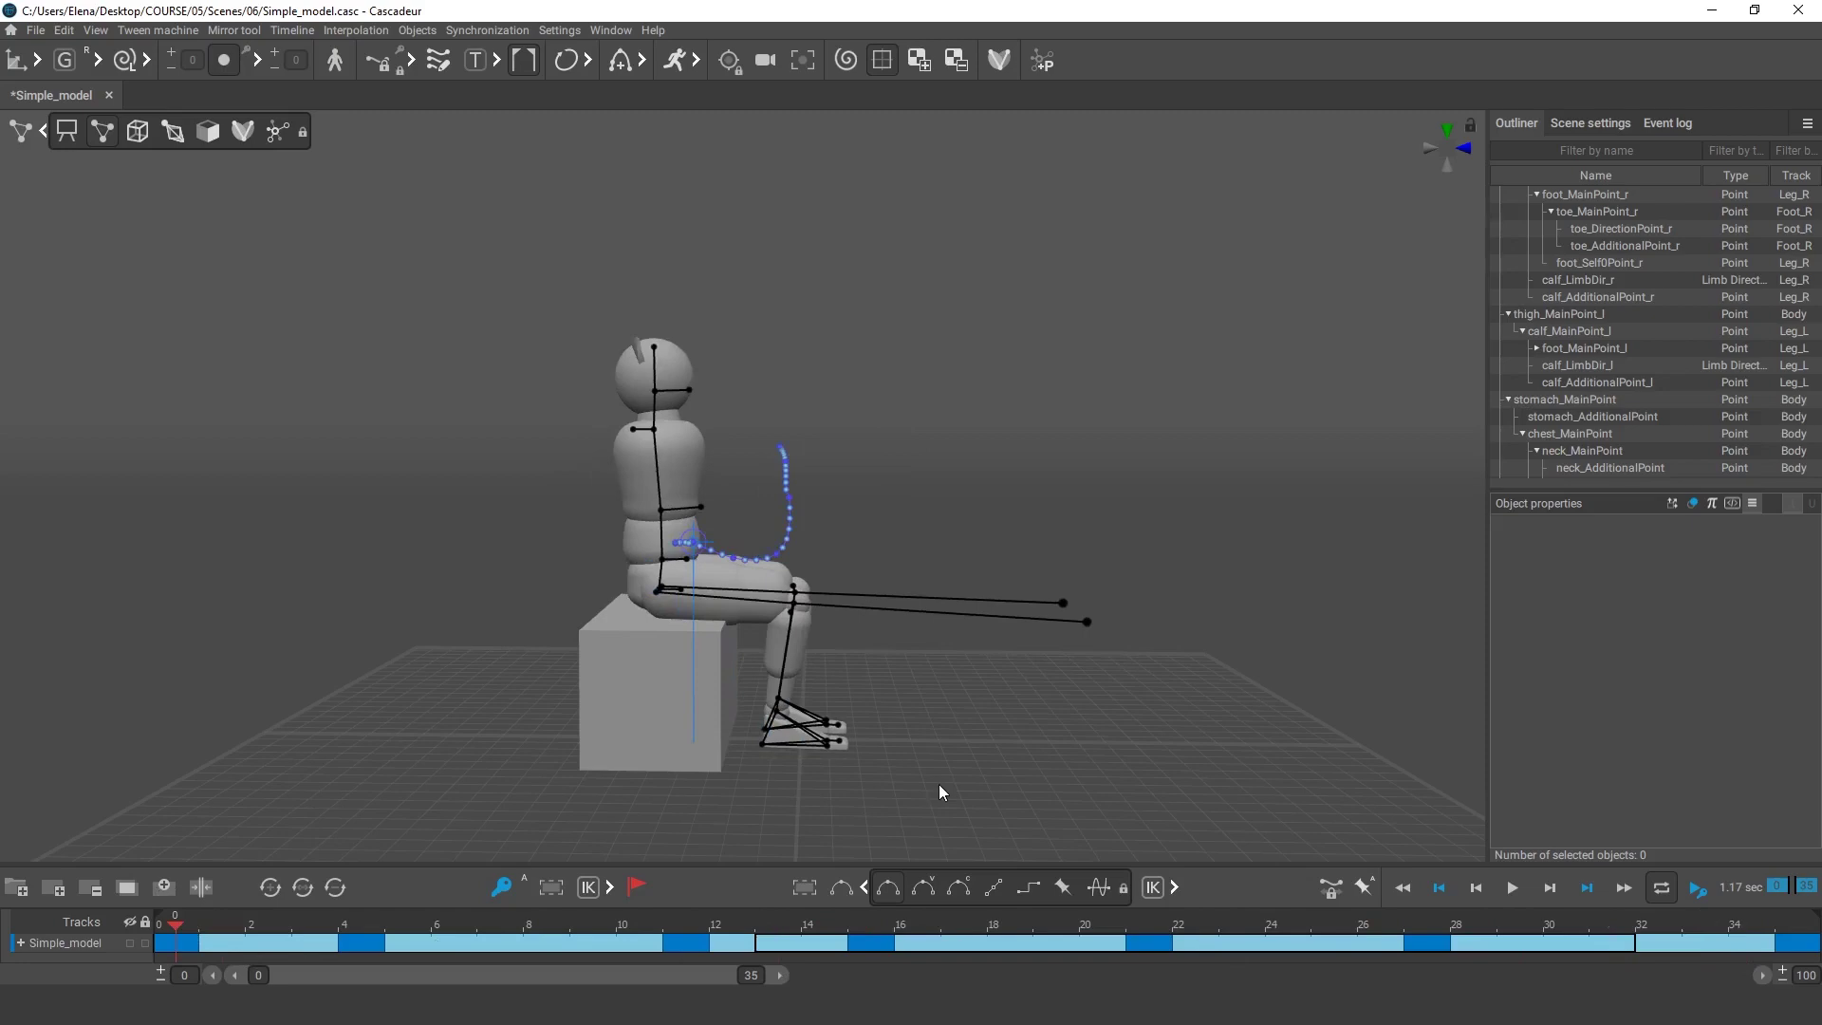
key("alt+v")
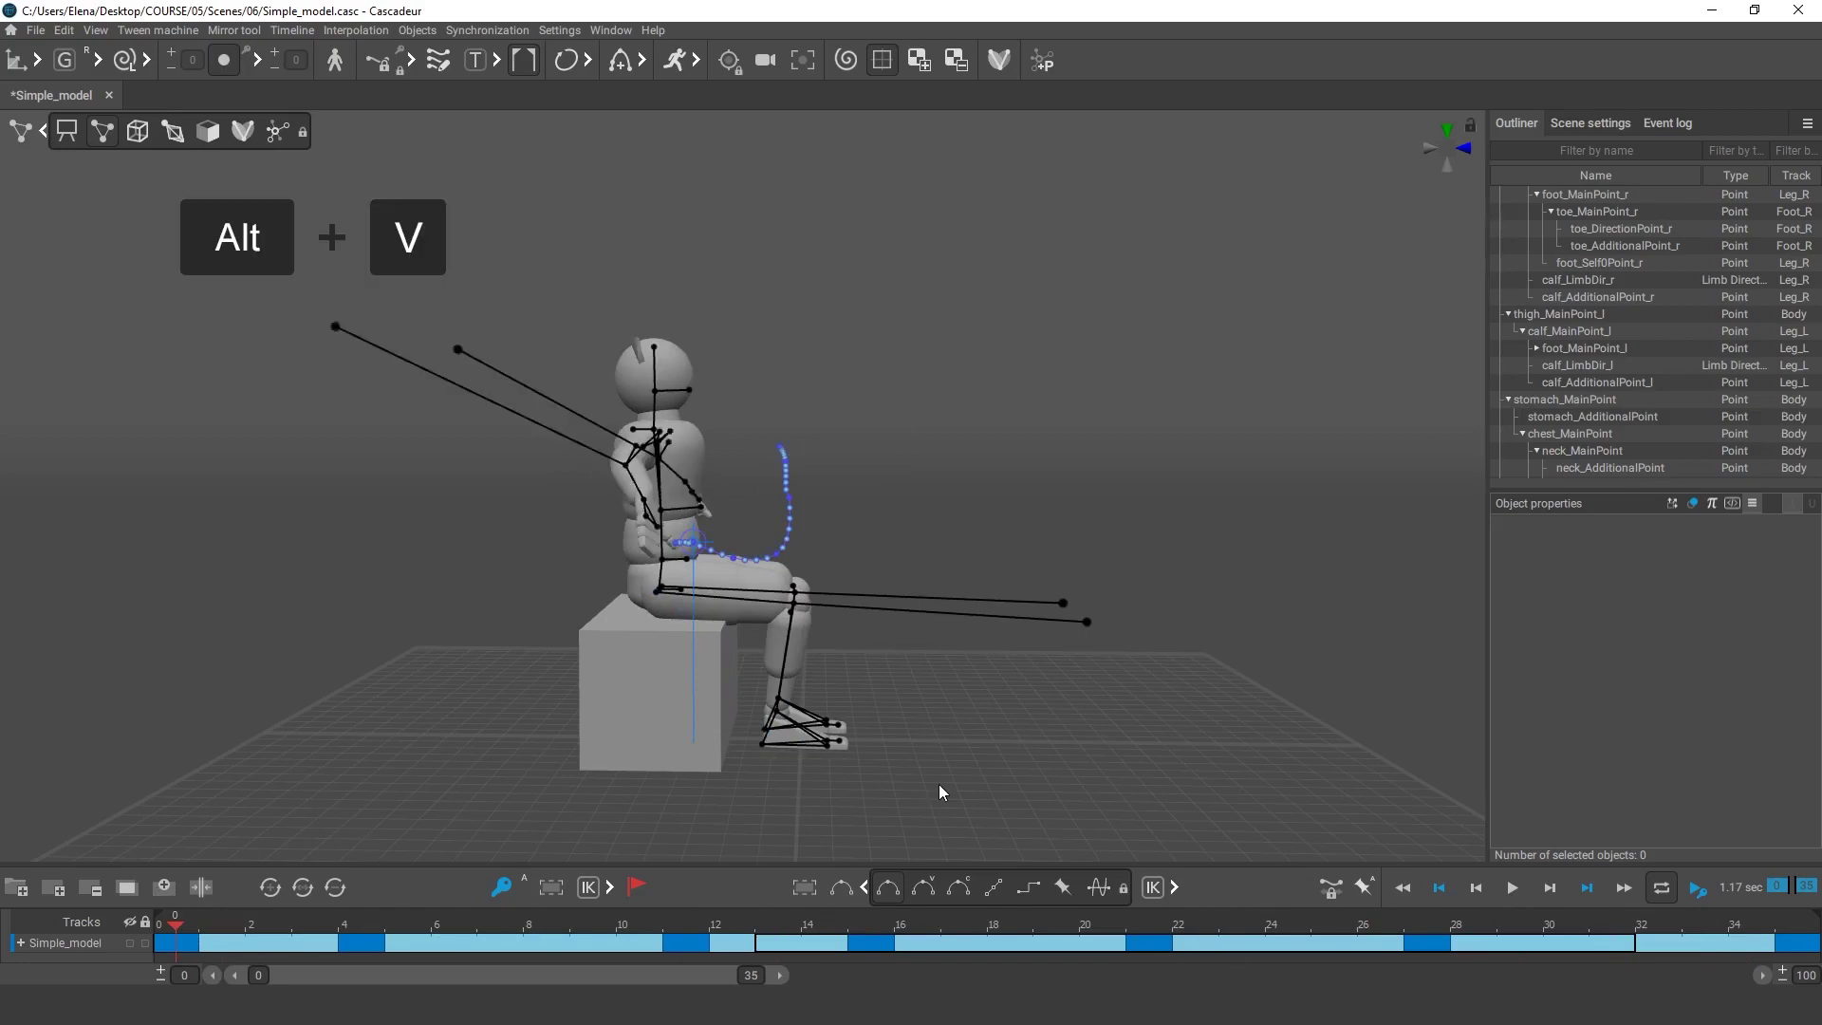
right_click_drag(944, 793, 708, 425)
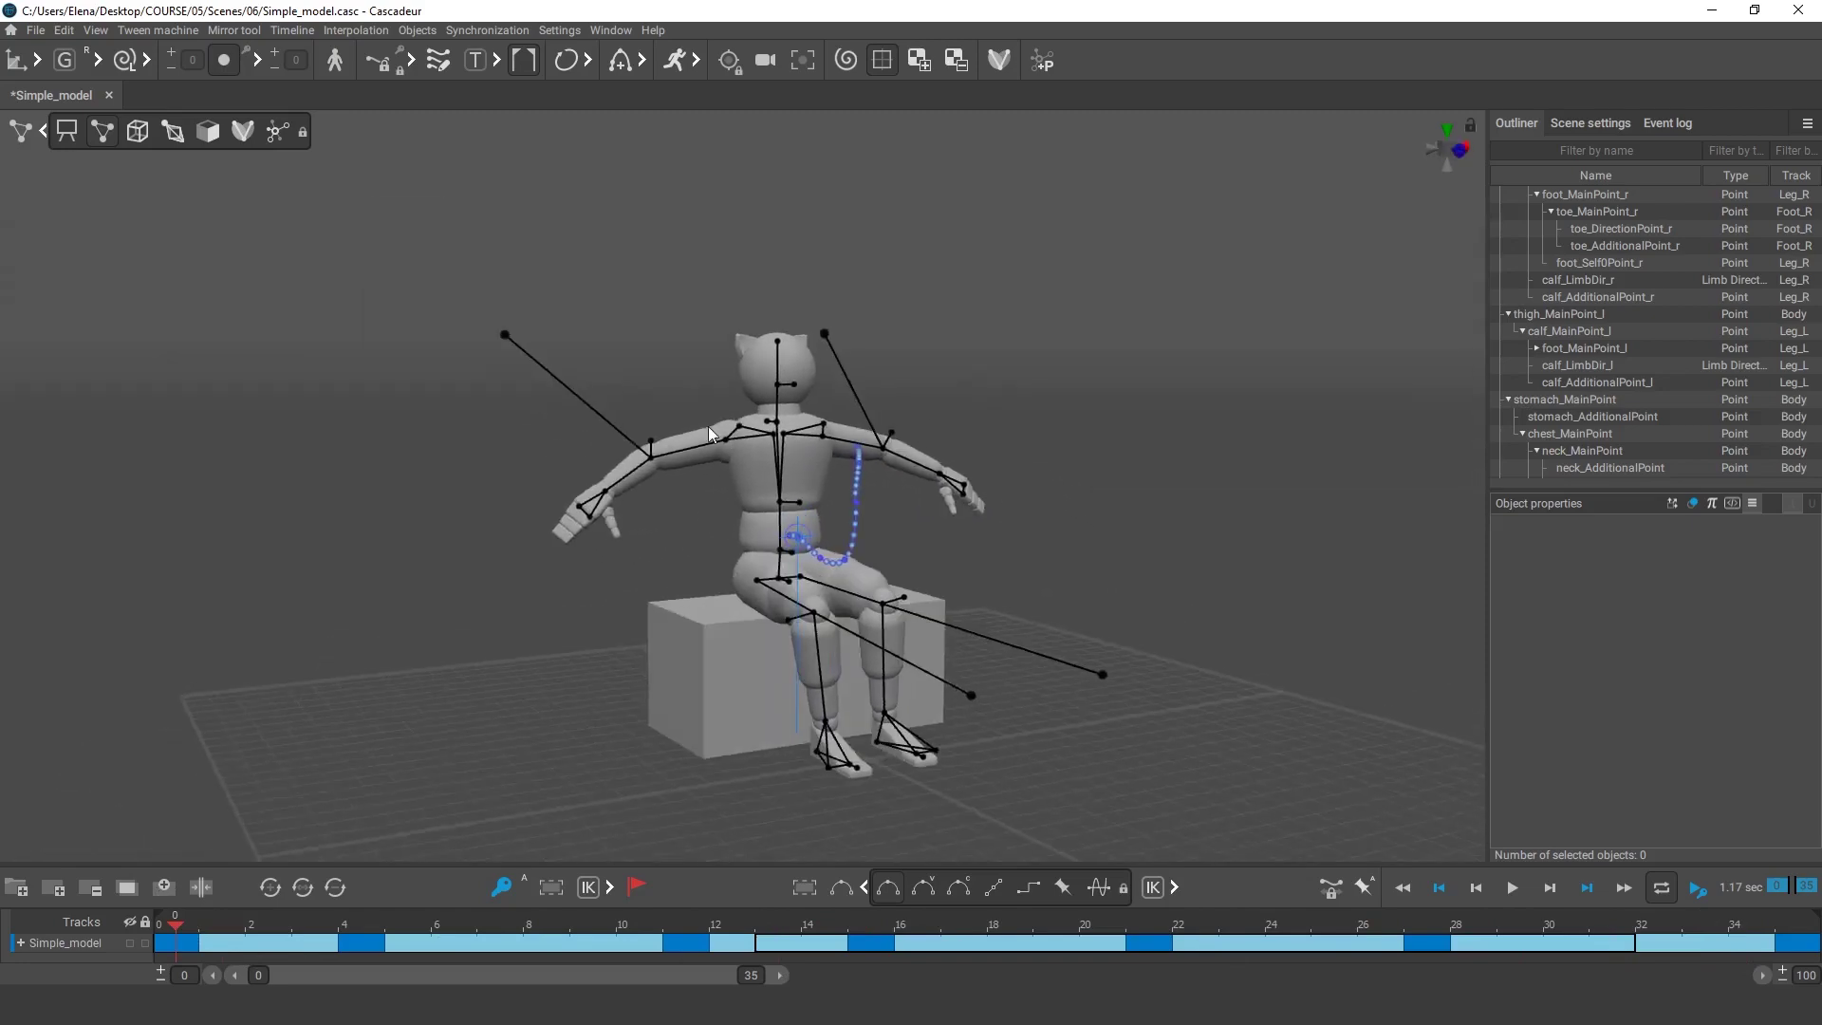
left_click(726, 440)
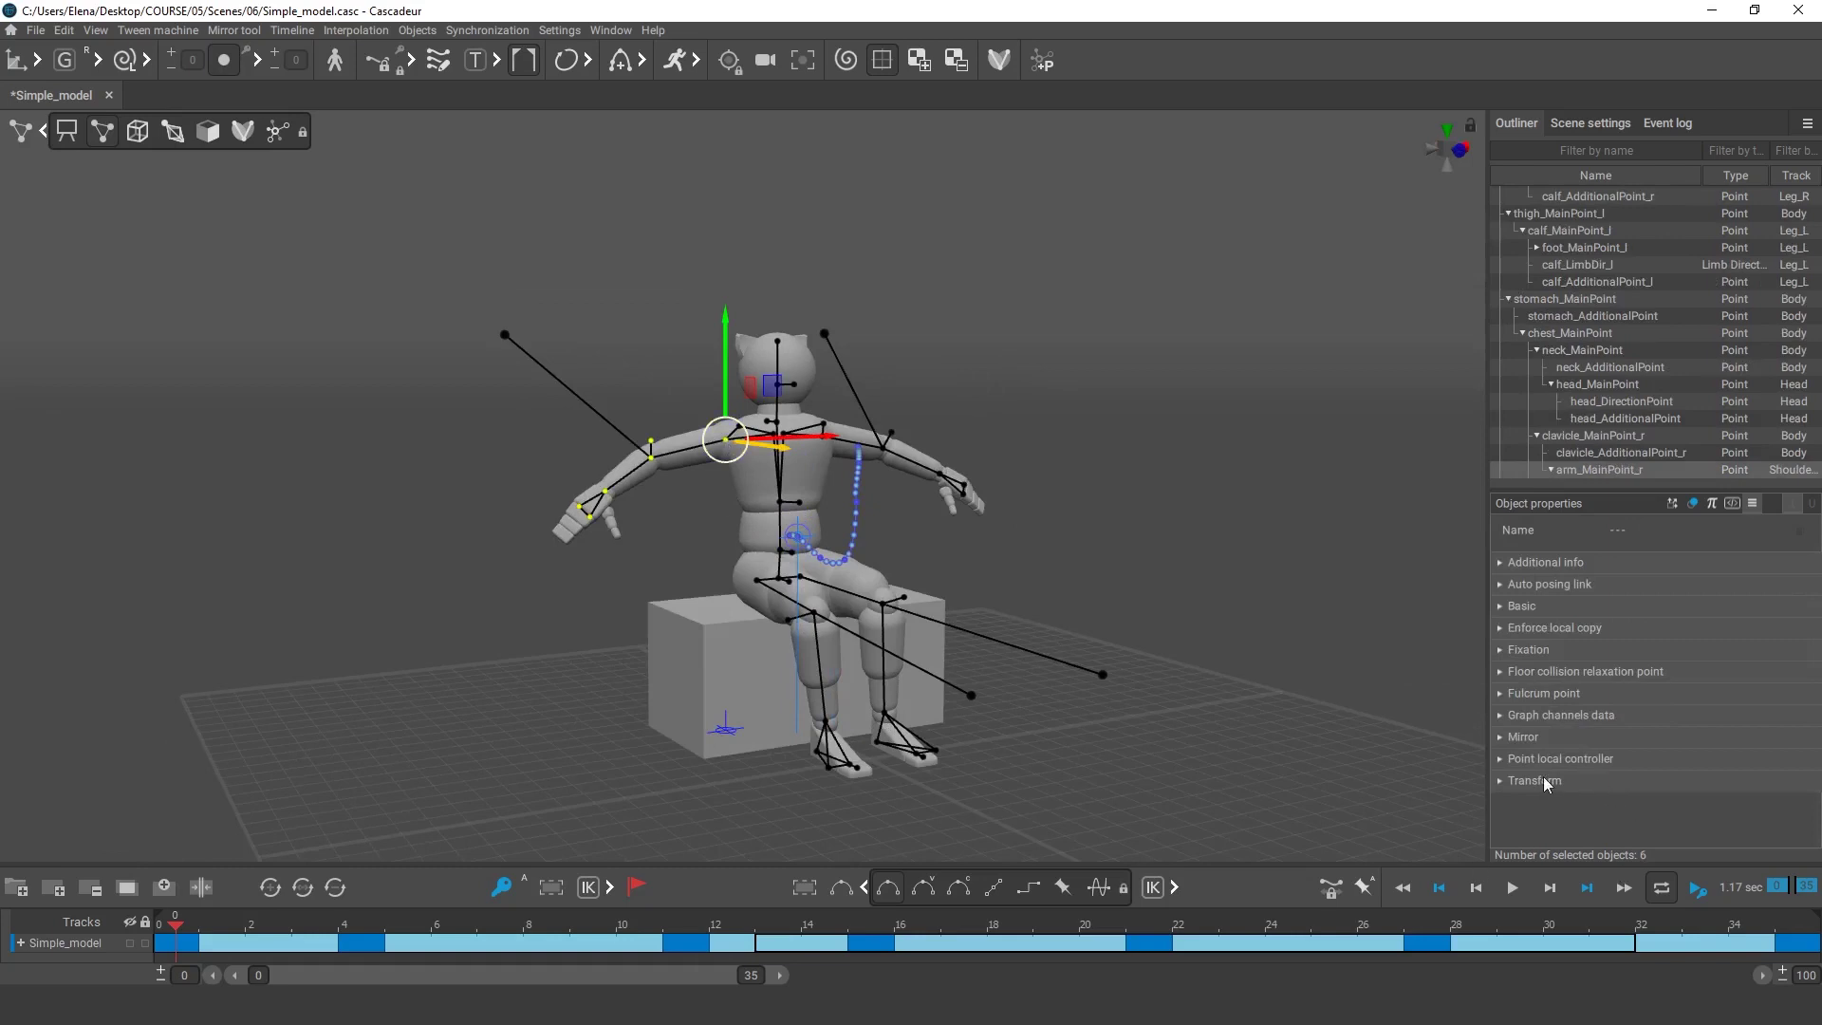
left_click(1530, 758)
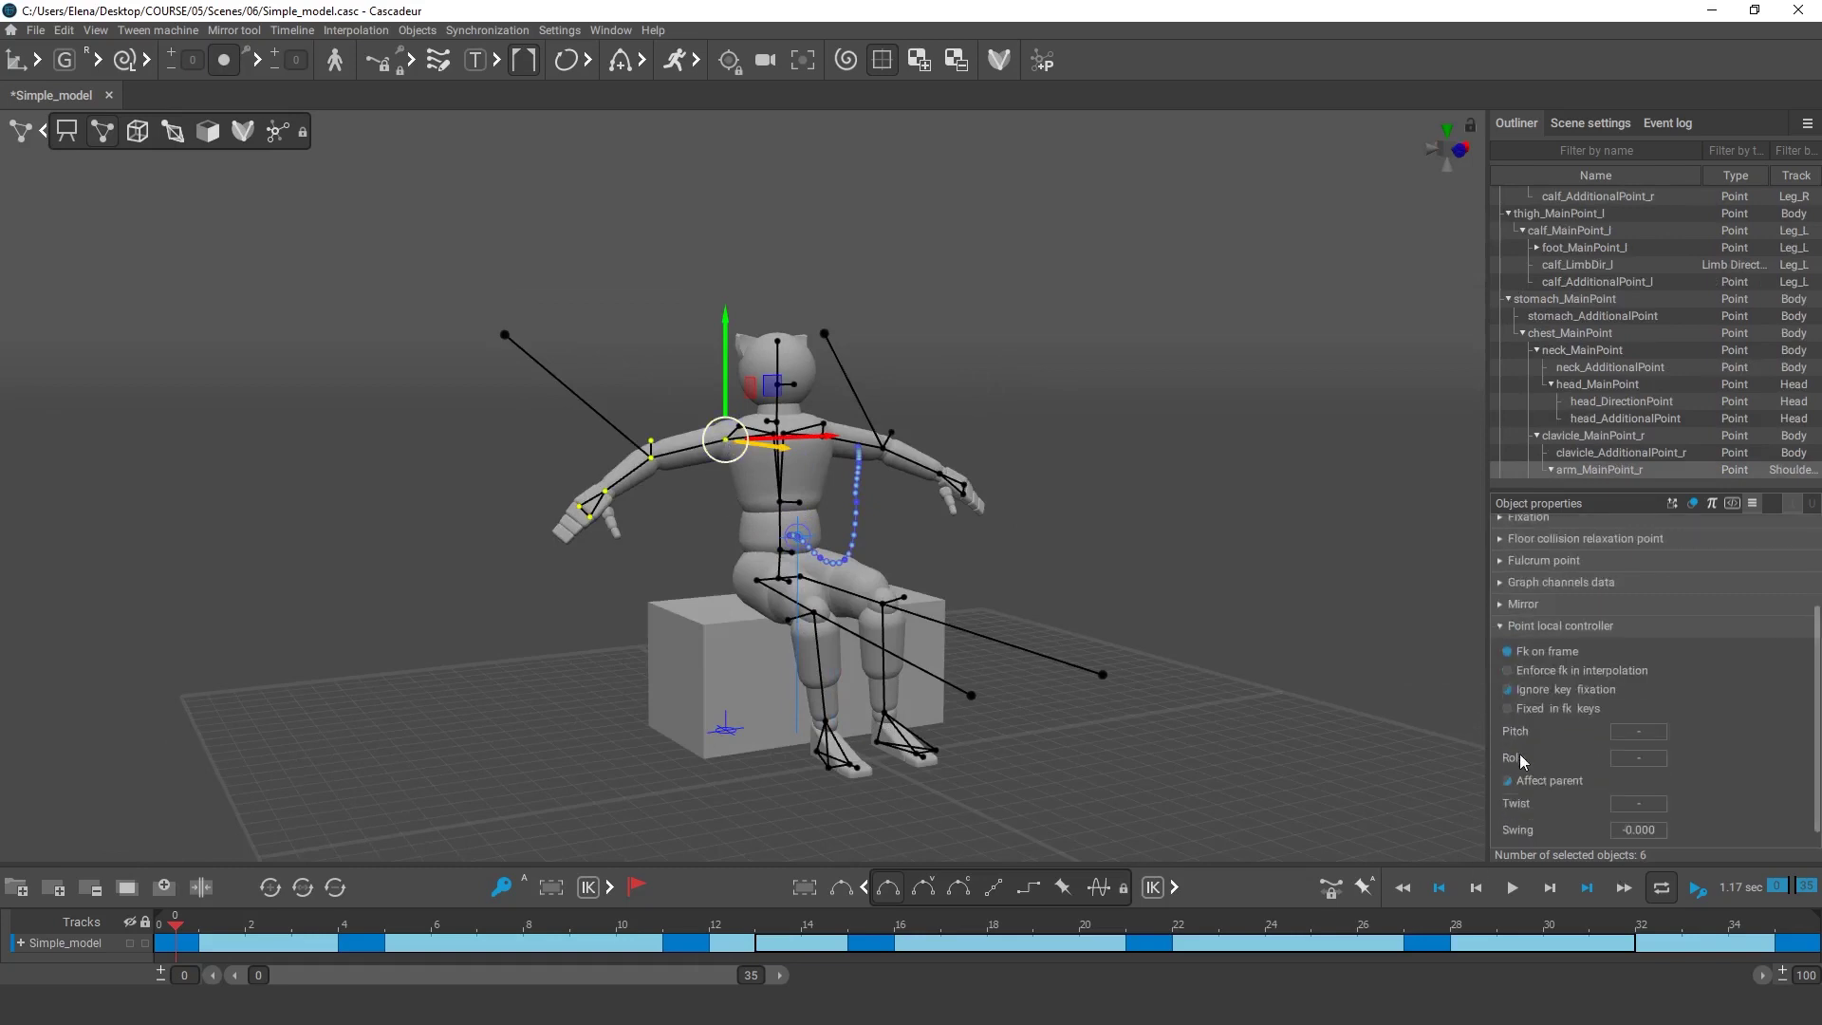
left_click(1129, 723)
left_click(822, 435)
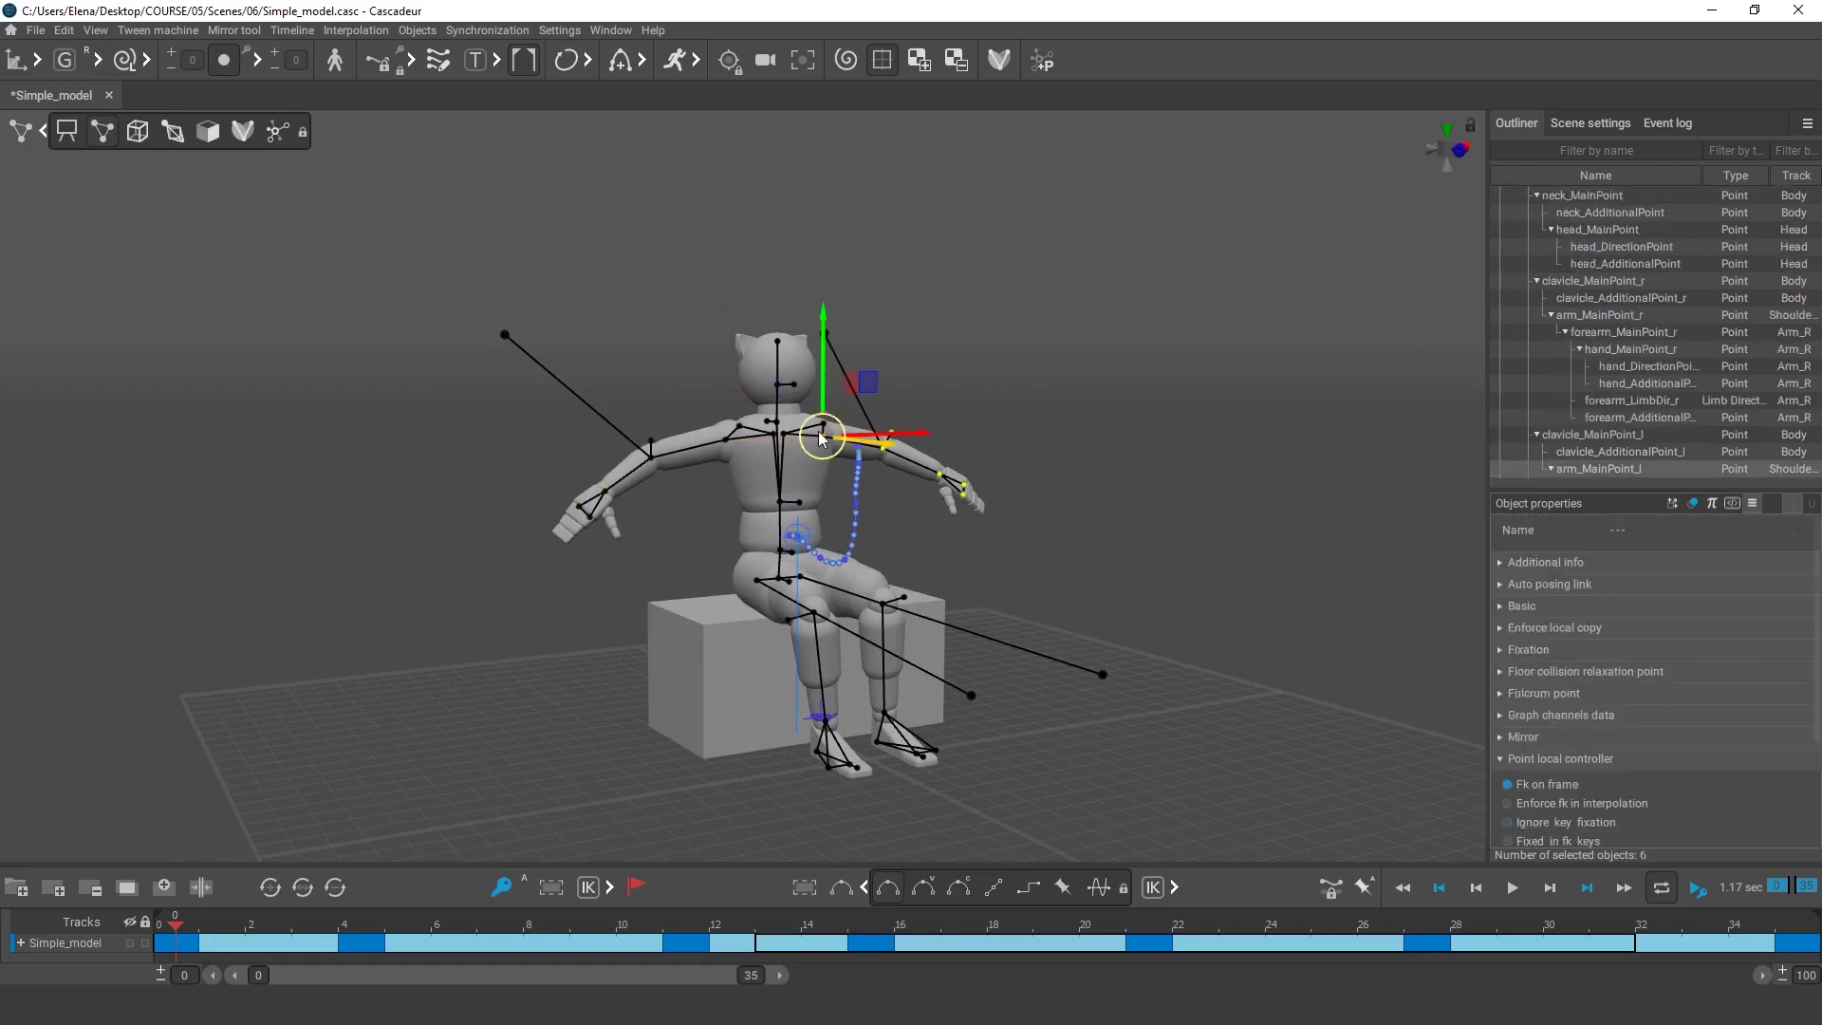
left_click(1508, 785)
left_click(1209, 682)
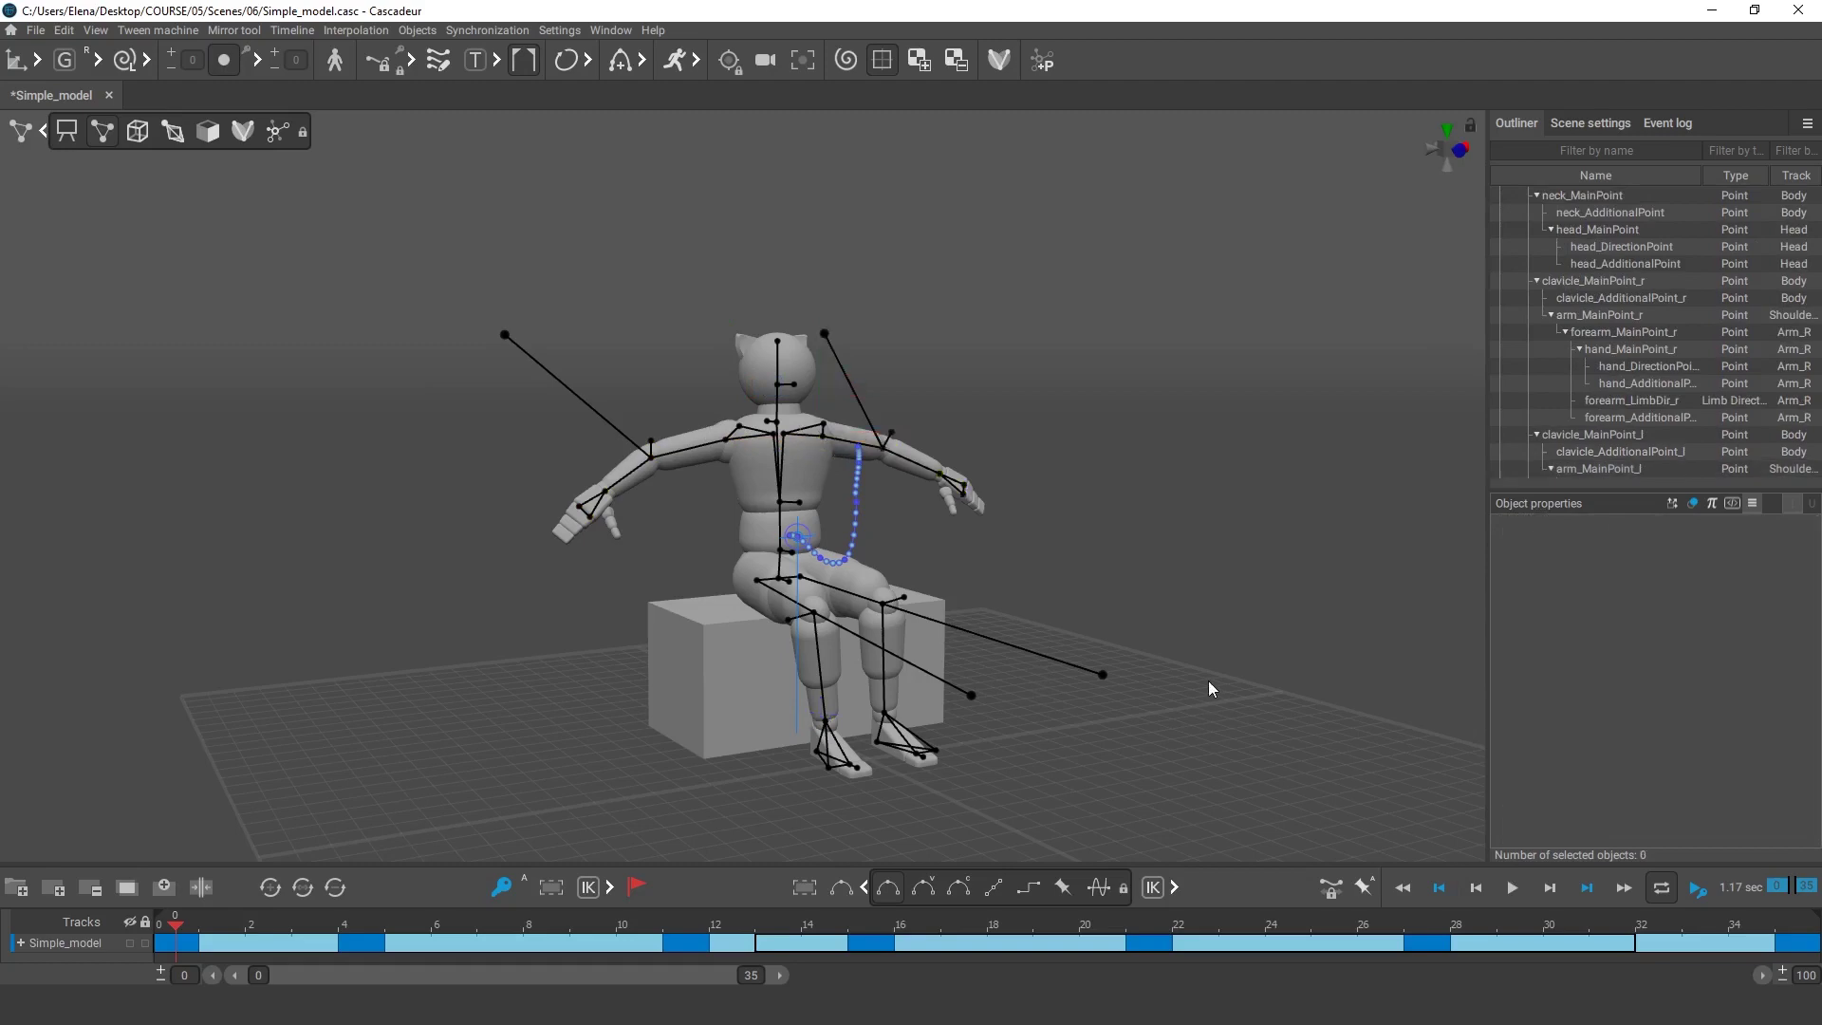
Step: Switch to the auto-posing controllers and lock the foot and toe points of both legs in place at frame 0
left_click(1041, 61)
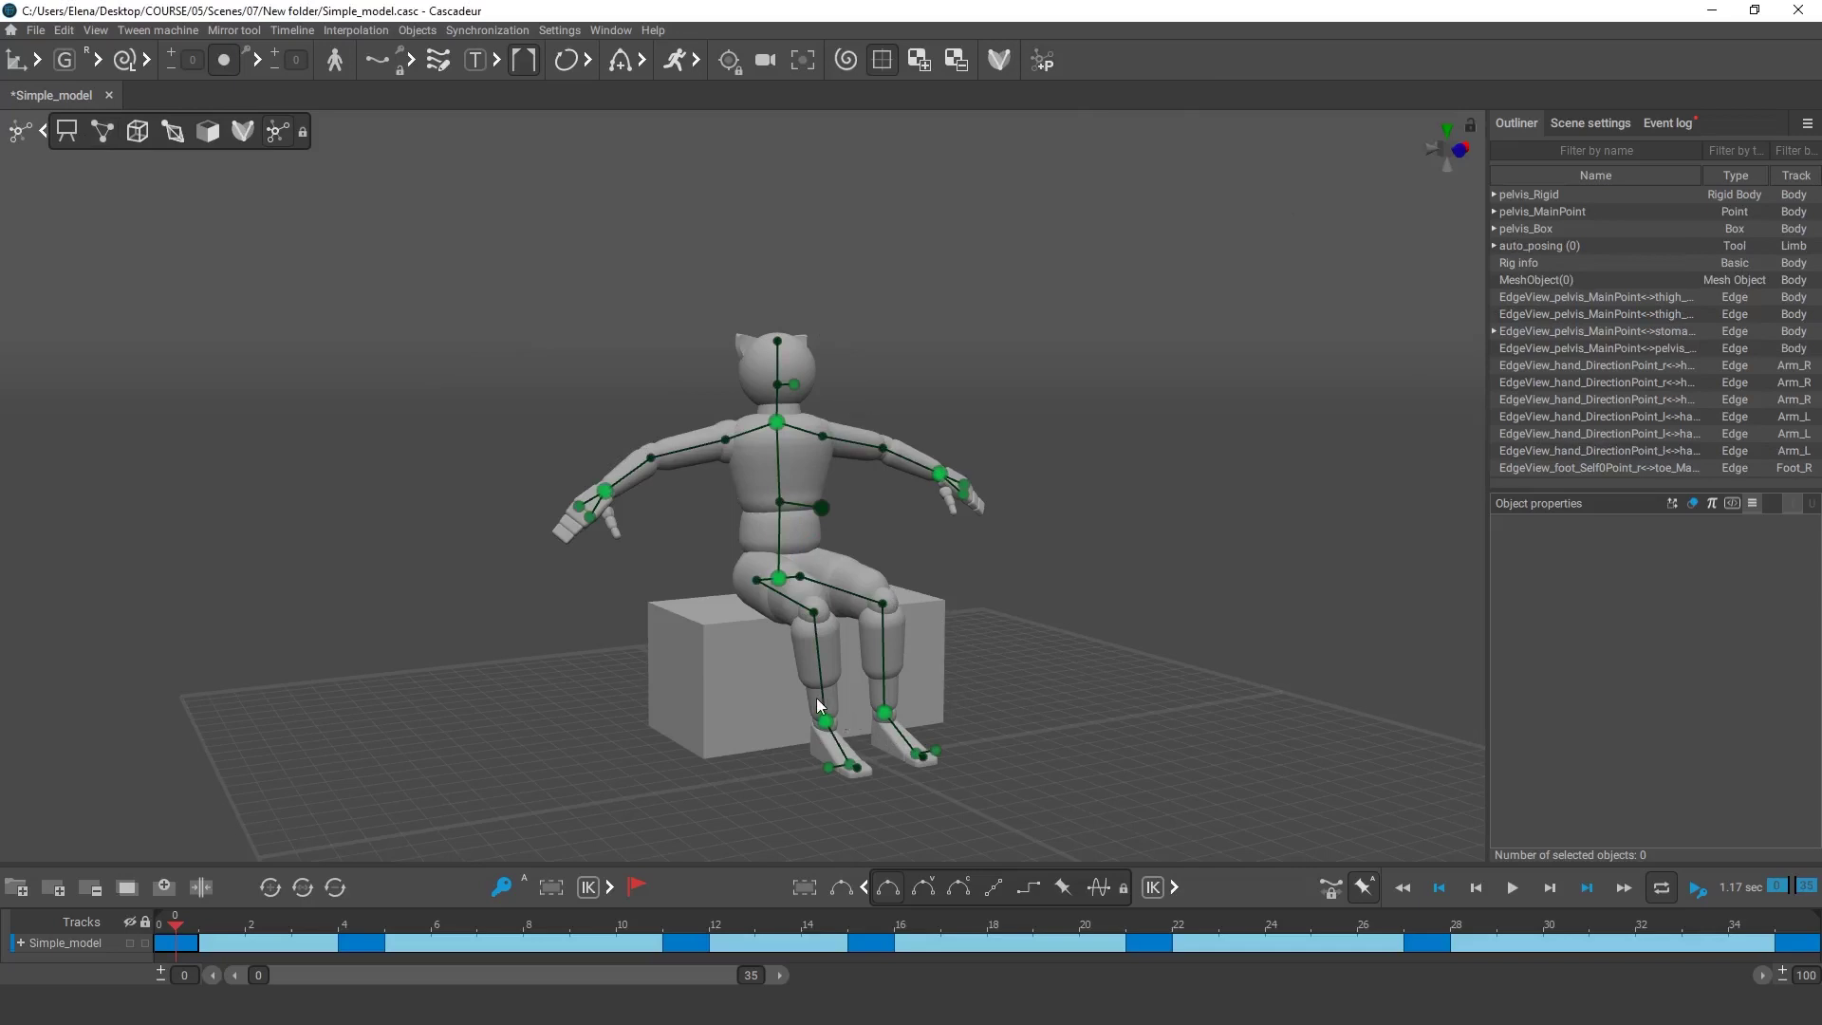
left_click_drag(815, 700, 941, 818)
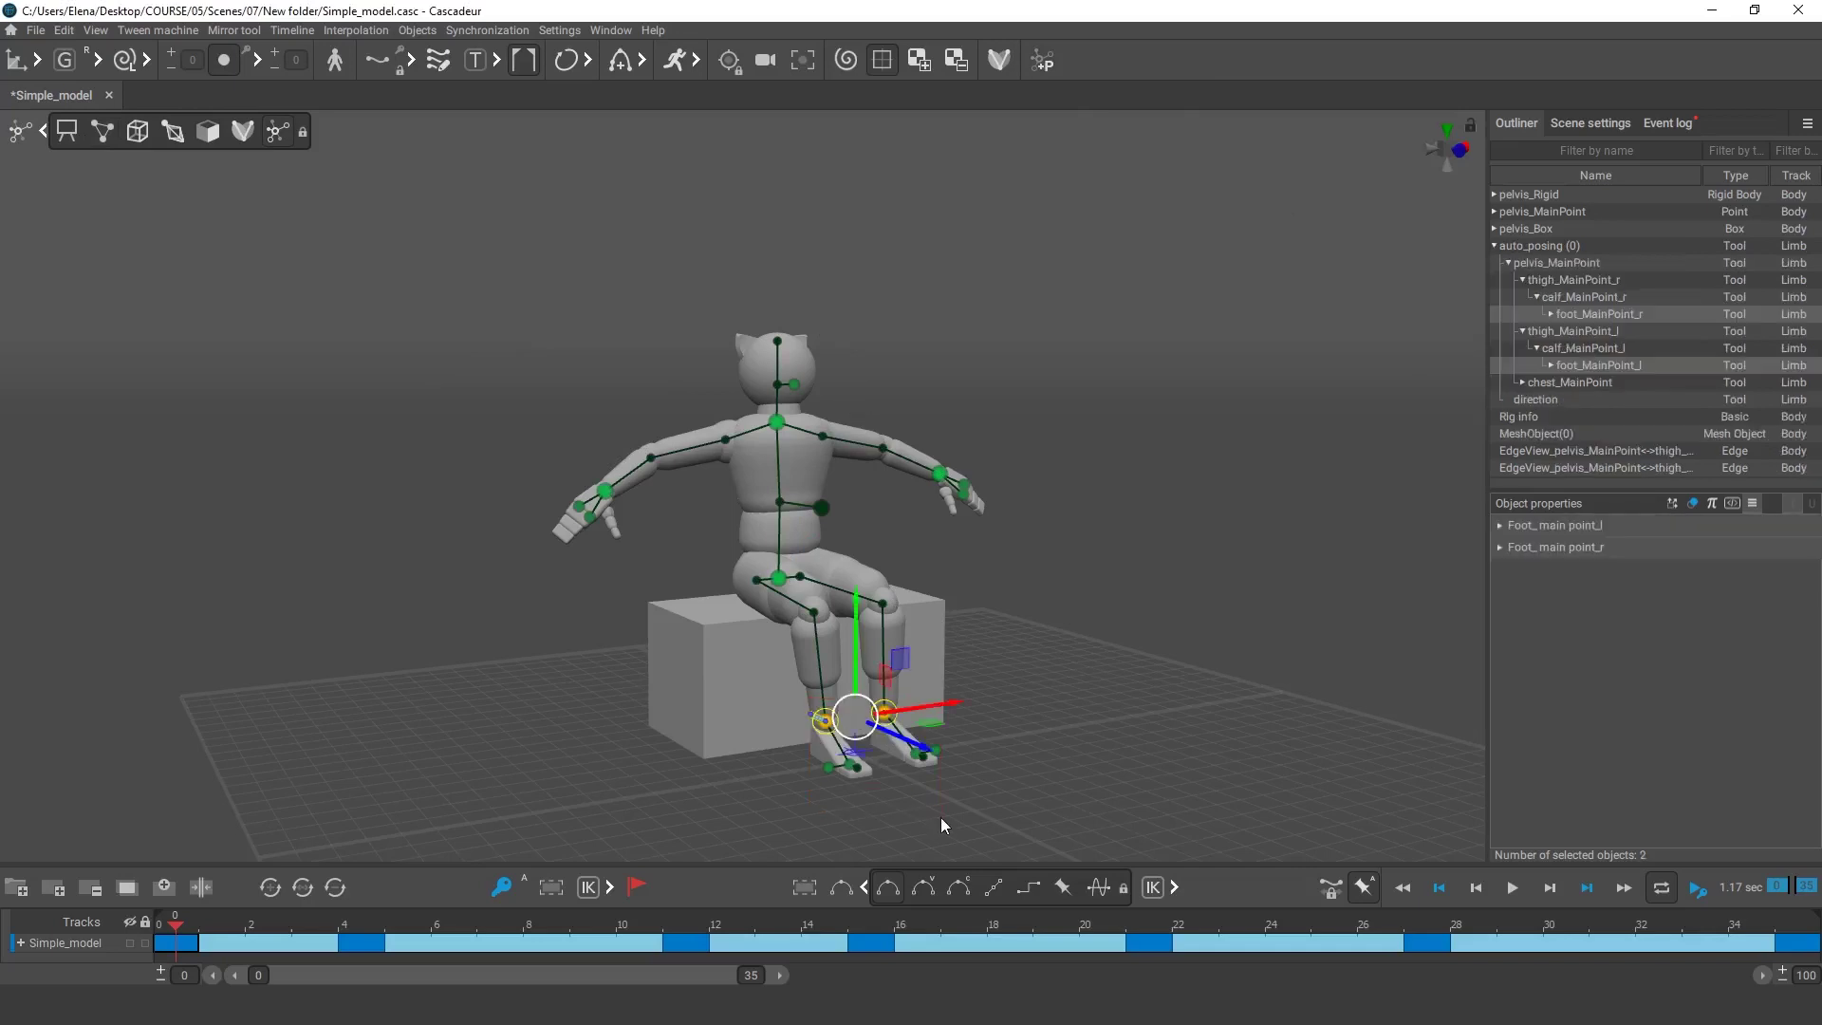
left_click(846, 767)
left_click(888, 713)
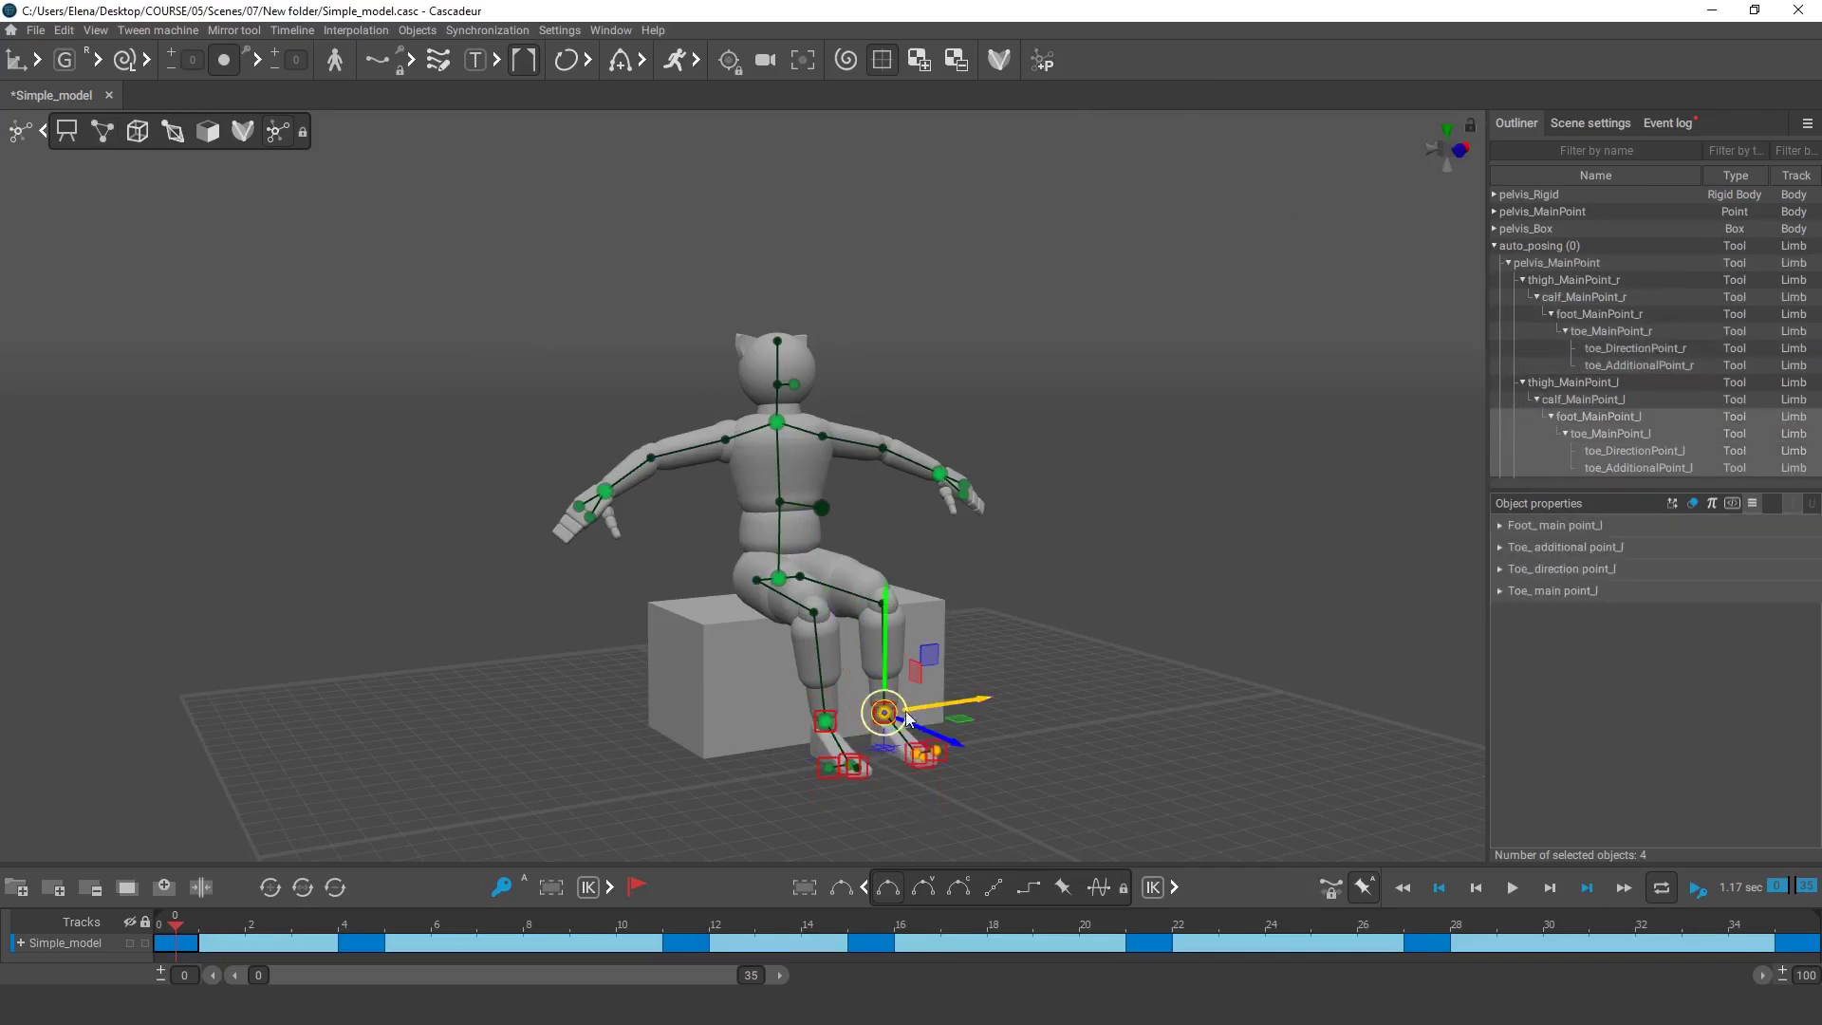
left_click(993, 676)
Step: Activate the body direction controller and move the right hand down onto the right thigh at frame 0
left_click(823, 510)
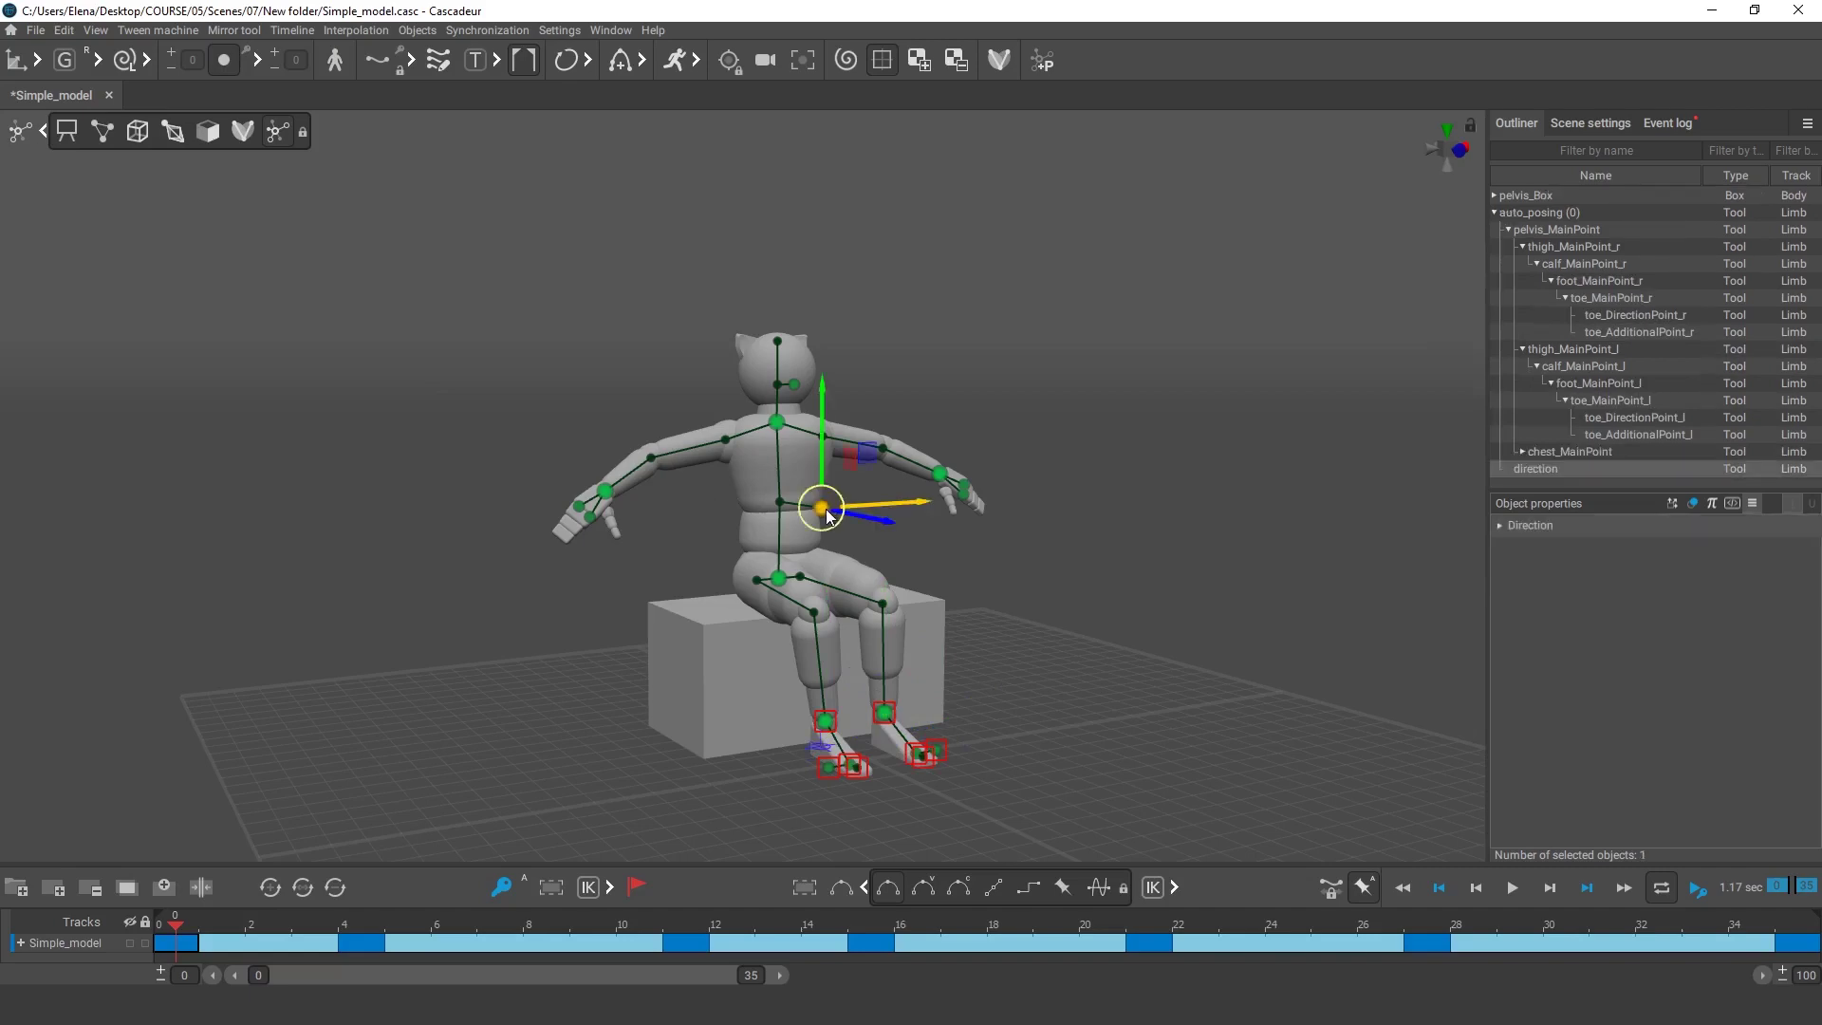
left_click_drag(825, 509, 783, 548)
left_click(840, 556)
left_click(645, 465)
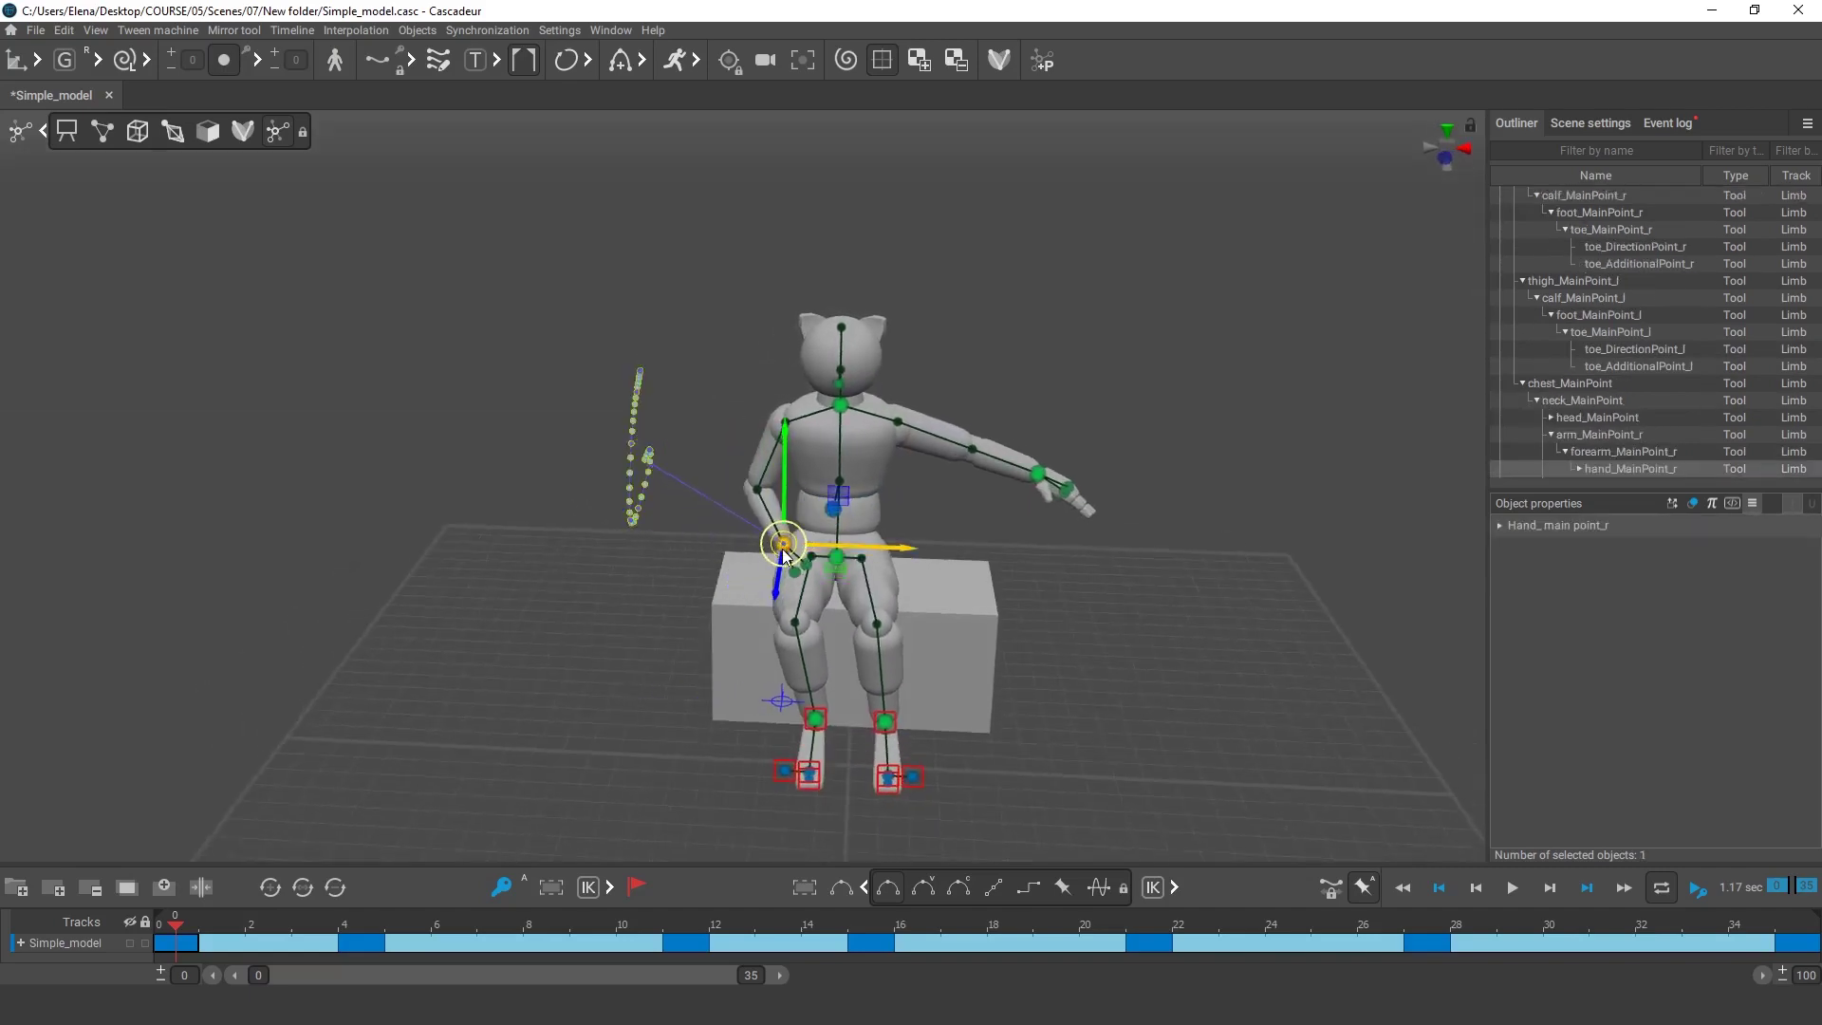
mouse_move(784, 550)
right_mouse_down()
mouse_move(858, 619)
mouse_move(769, 560)
right_mouse_up()
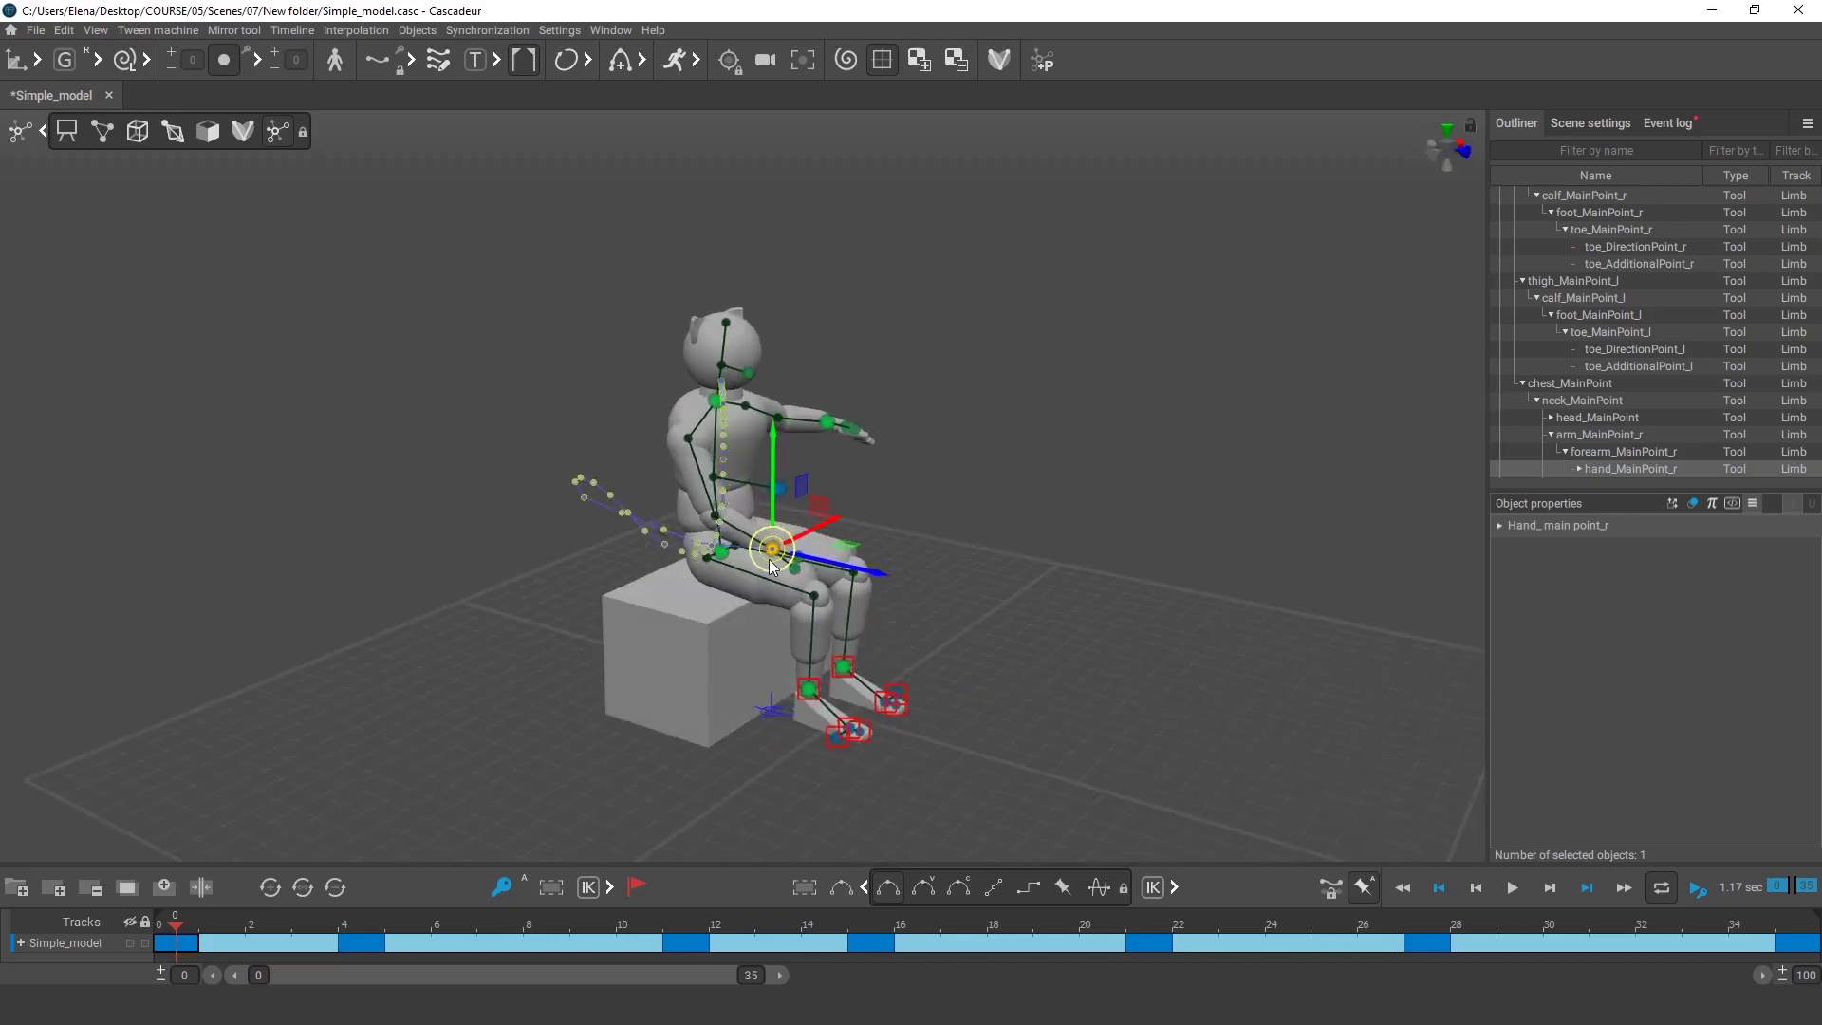
Step: Rotate the right hand and adjust its points so the palm rests on the right thigh
key("e")
left_click_drag(818, 516, 742, 474)
key("w")
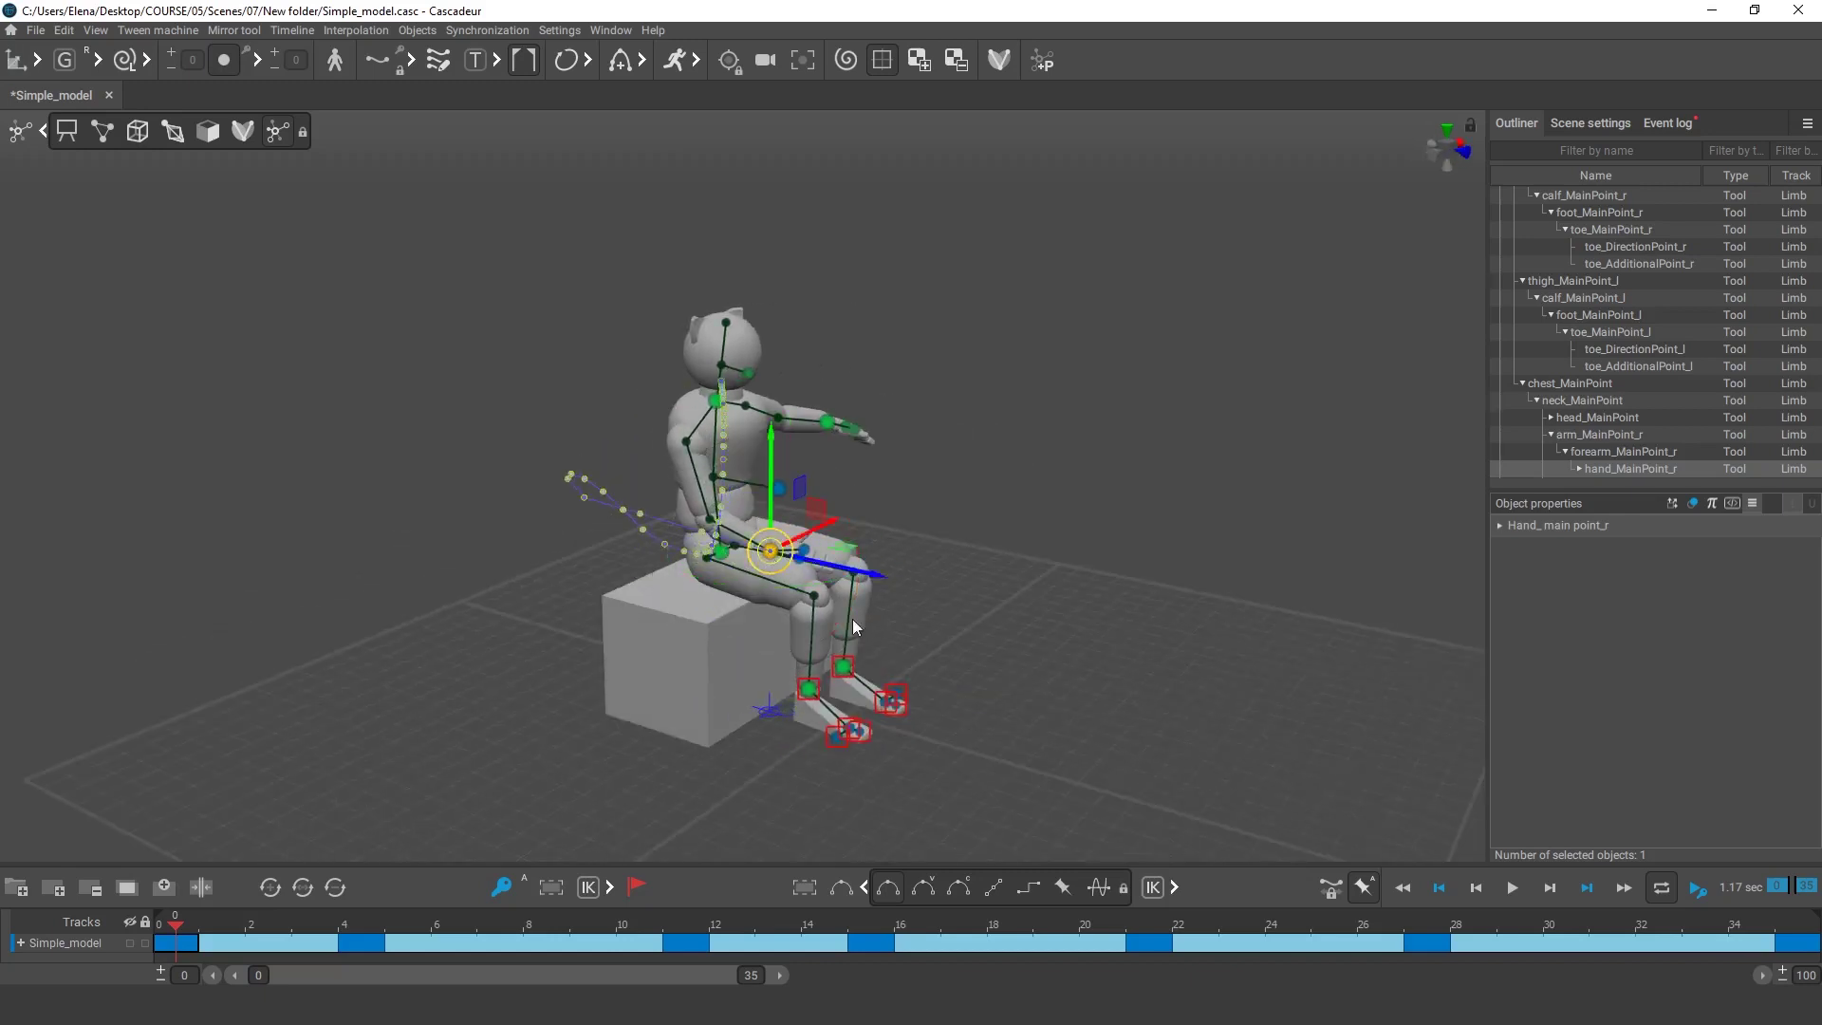
left_click_drag(853, 619, 1009, 703, "alt")
scroll(1009, 703, "up", 4)
mouse_move(874, 651)
left_mouse_down()
mouse_move(823, 612)
mouse_move(892, 636)
left_mouse_up()
key("e")
Step: Move the left hand down onto the left thigh at frame 0
left_click(1228, 606)
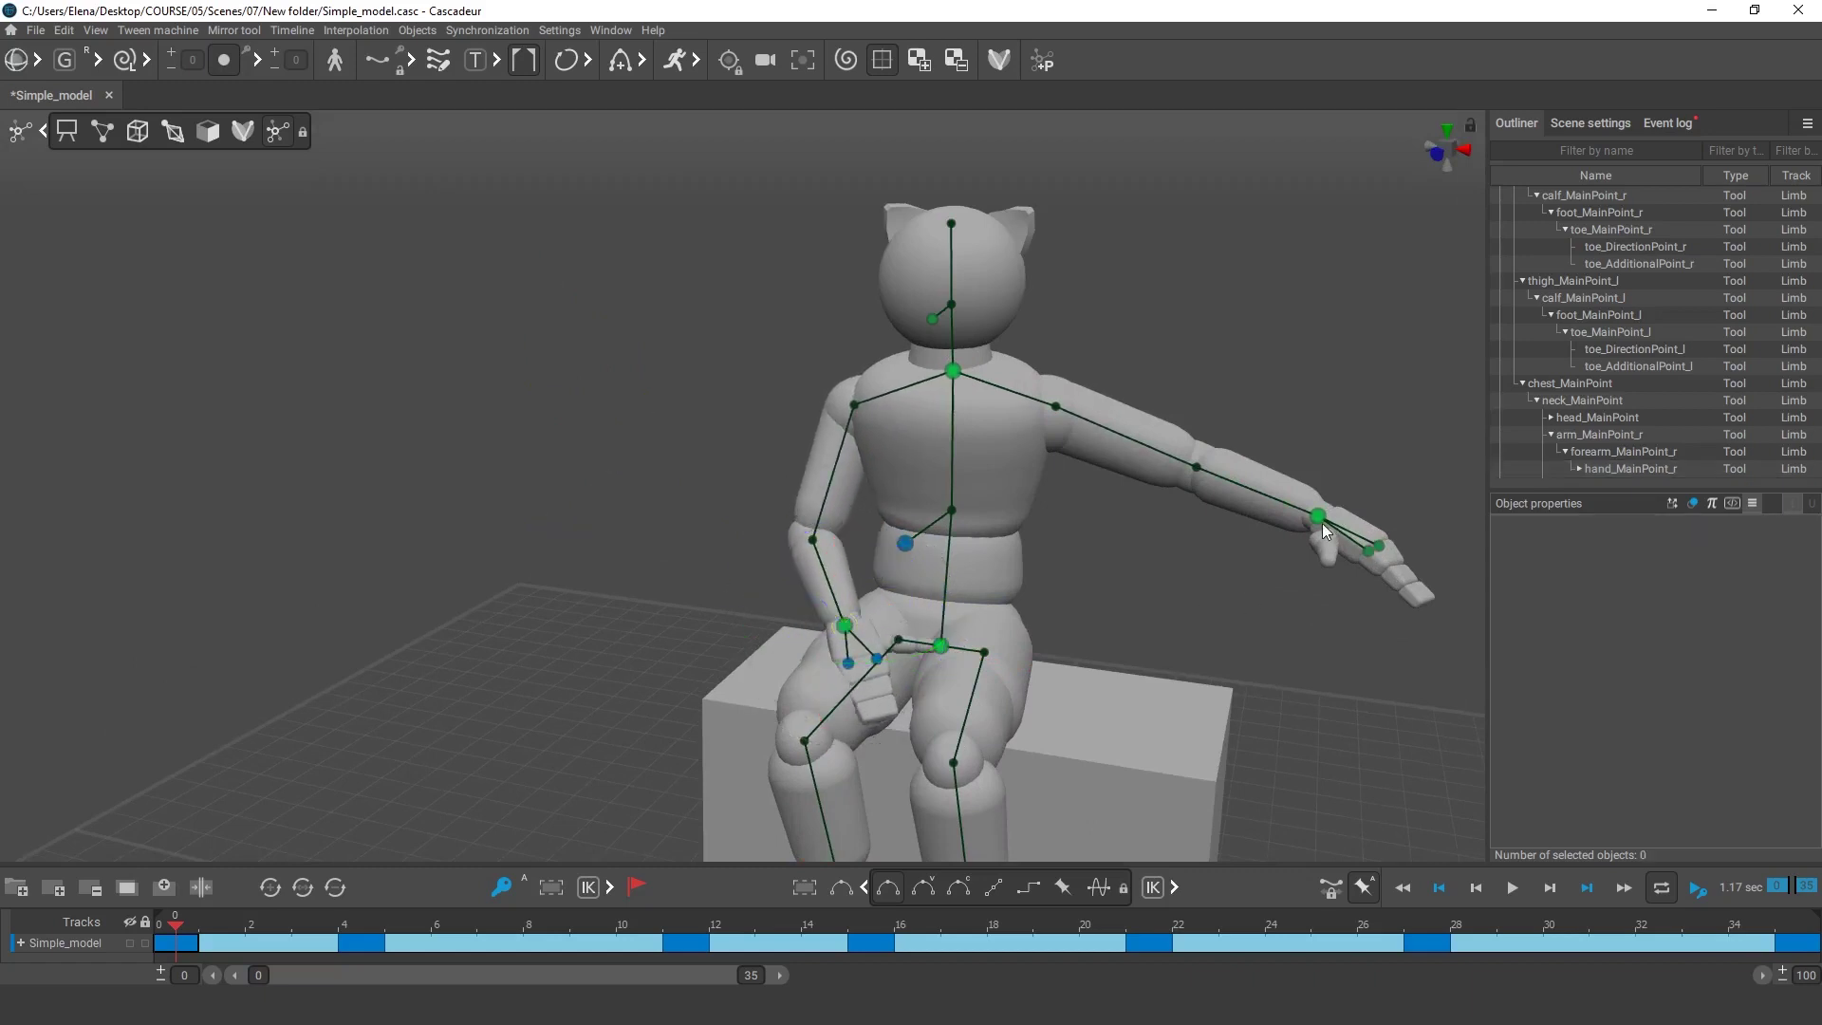
left_click(1321, 521)
left_click_drag(1322, 521, 957, 640)
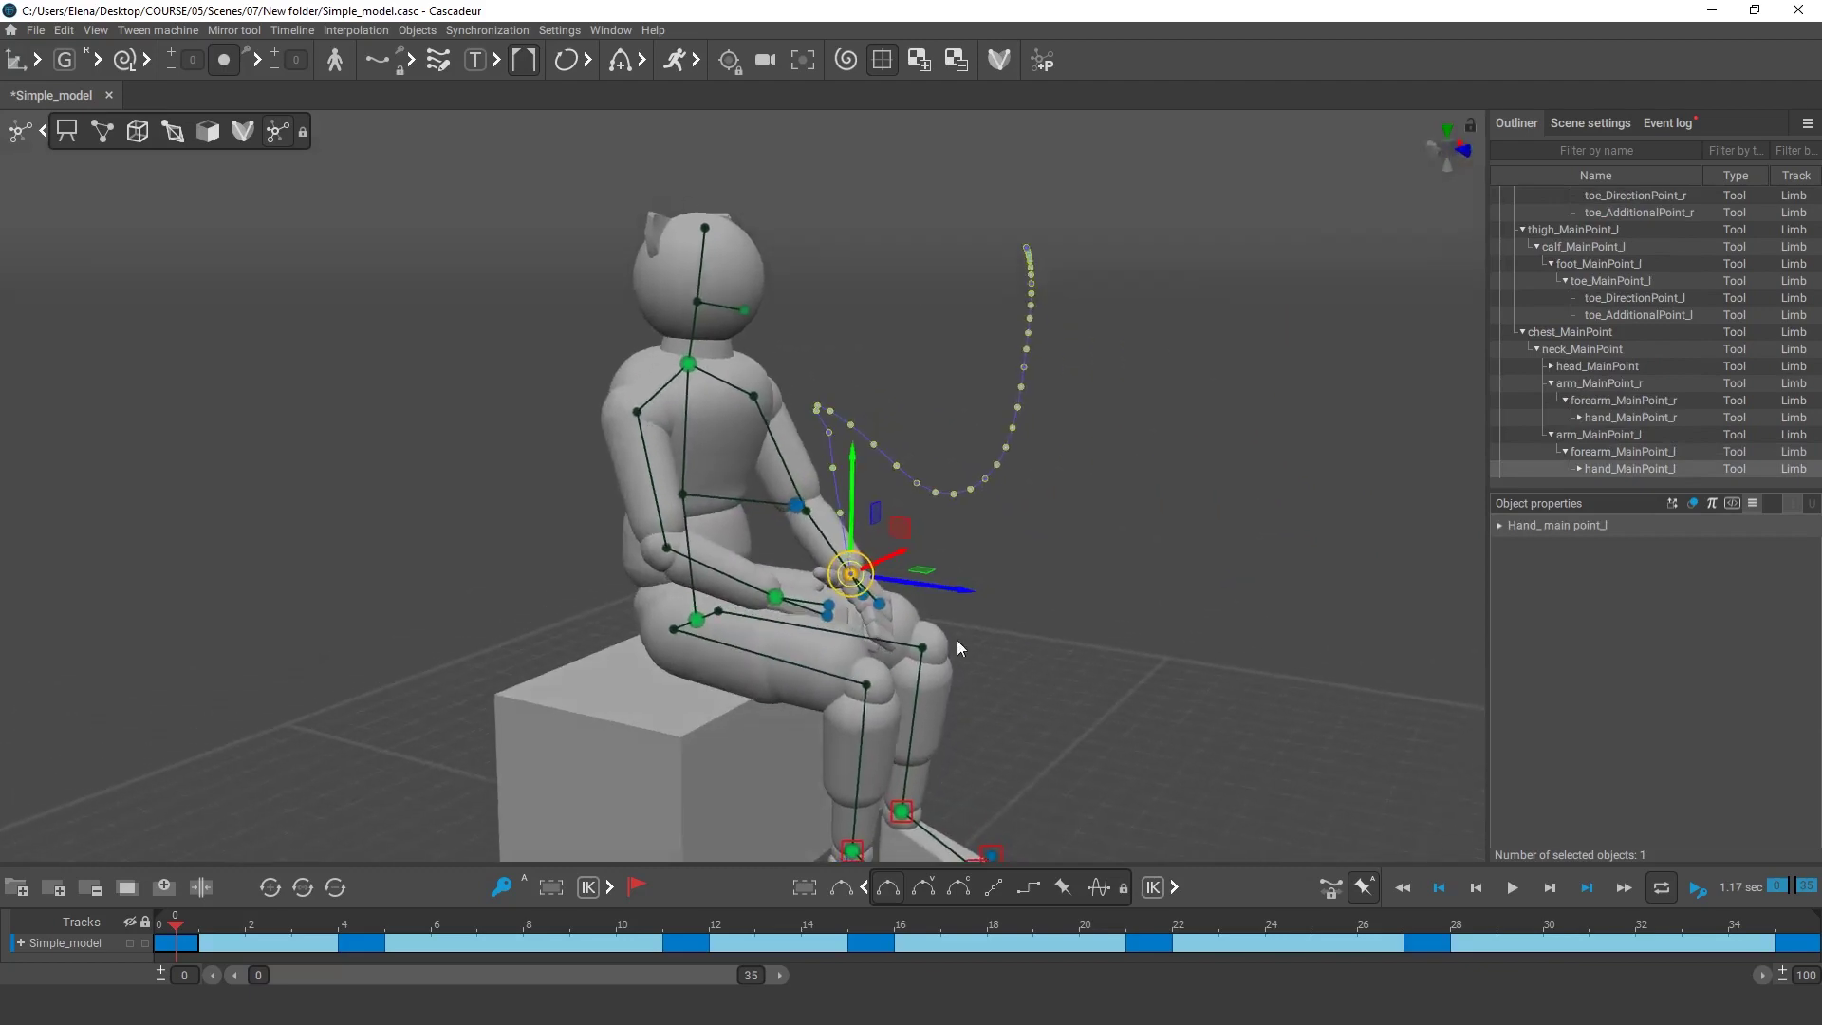